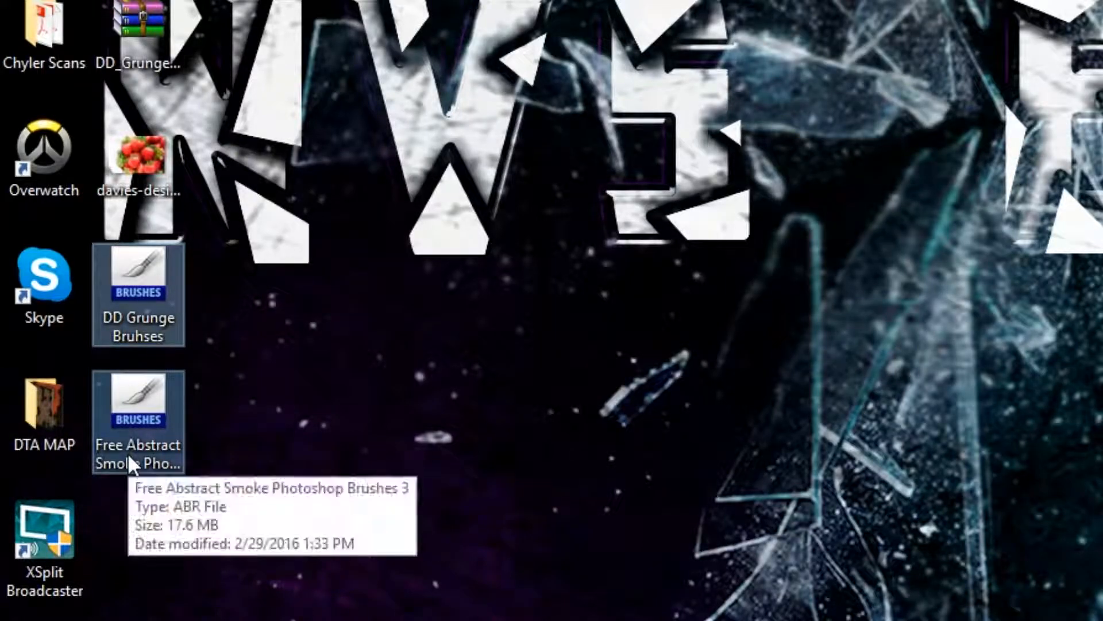
Switch to Photoshop and start a new document based on the saved custom 1920 × 1080 pixel preset
{"action": "left_click", "coordinate": [302, 381]}
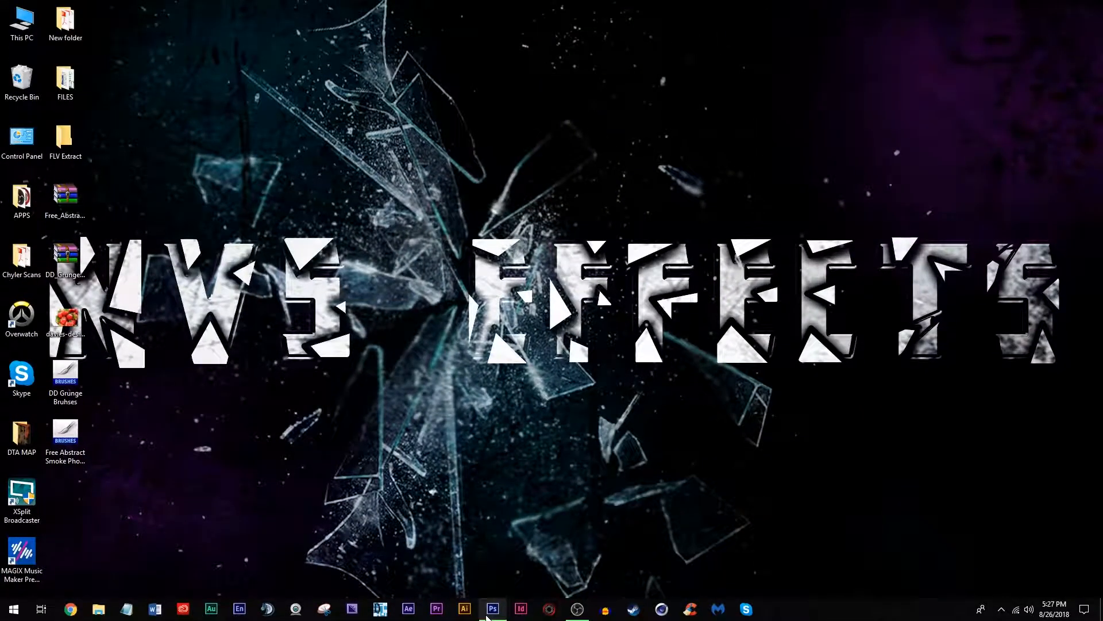
{"action": "left_click", "coordinate": [489, 613]}
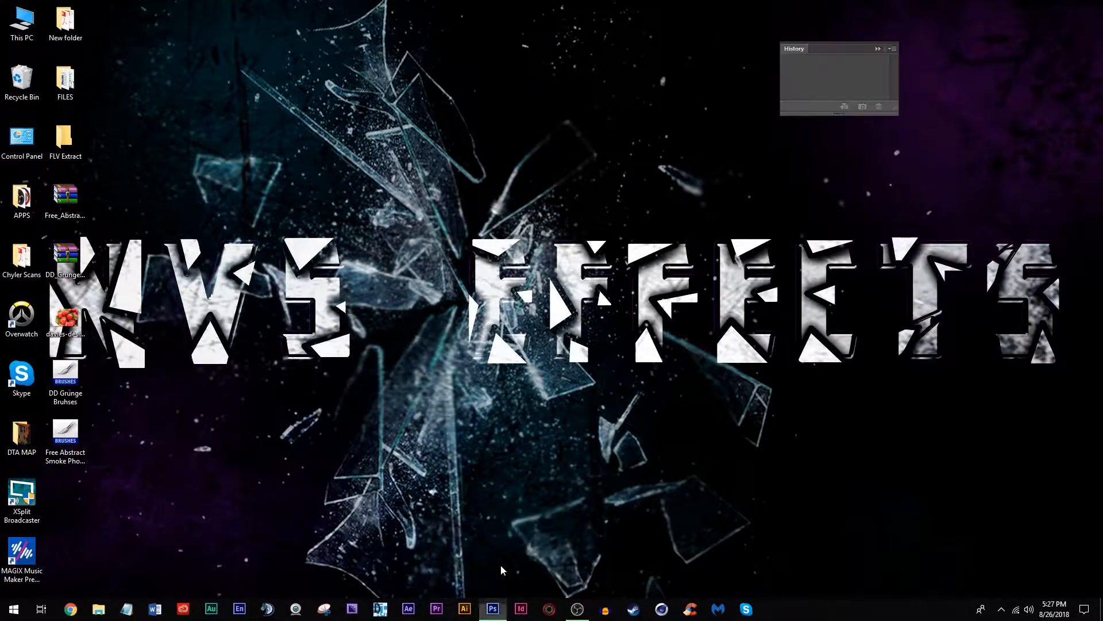
{"action": "left_click", "coordinate": [33, 8]}
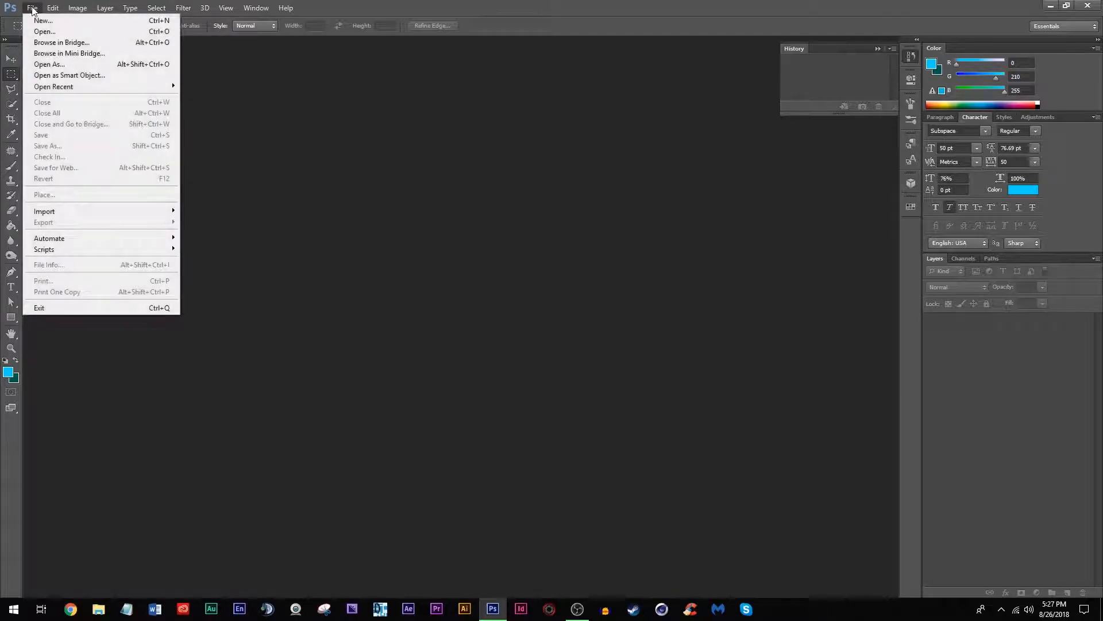
{"action": "left_click", "coordinate": [46, 24]}
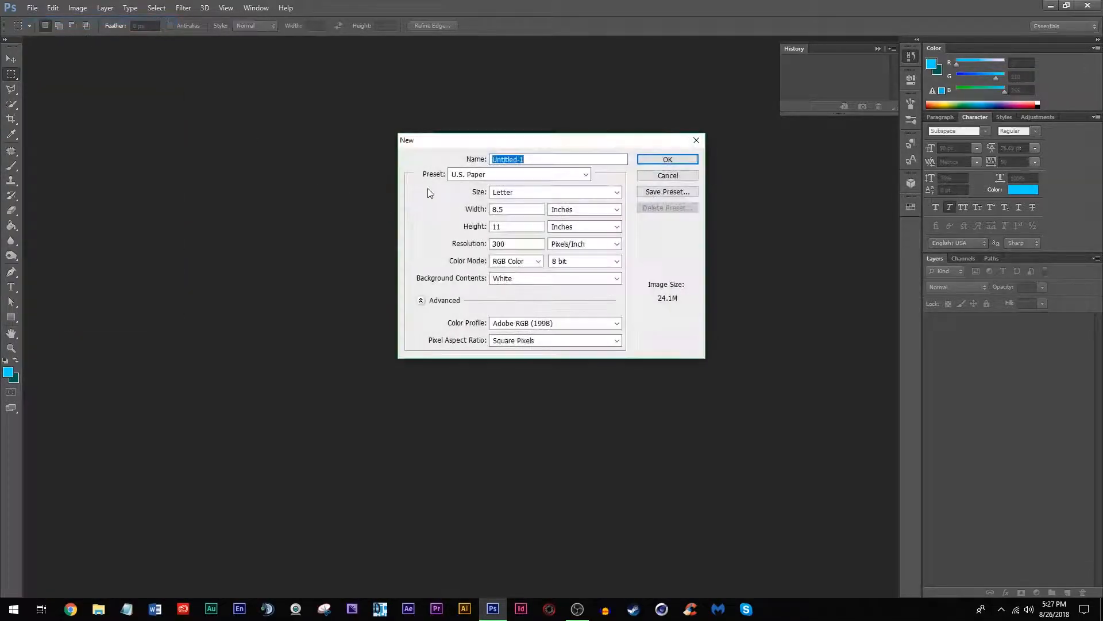
{"action": "left_click", "coordinate": [518, 175]}
{"action": "left_click", "coordinate": [478, 224]}
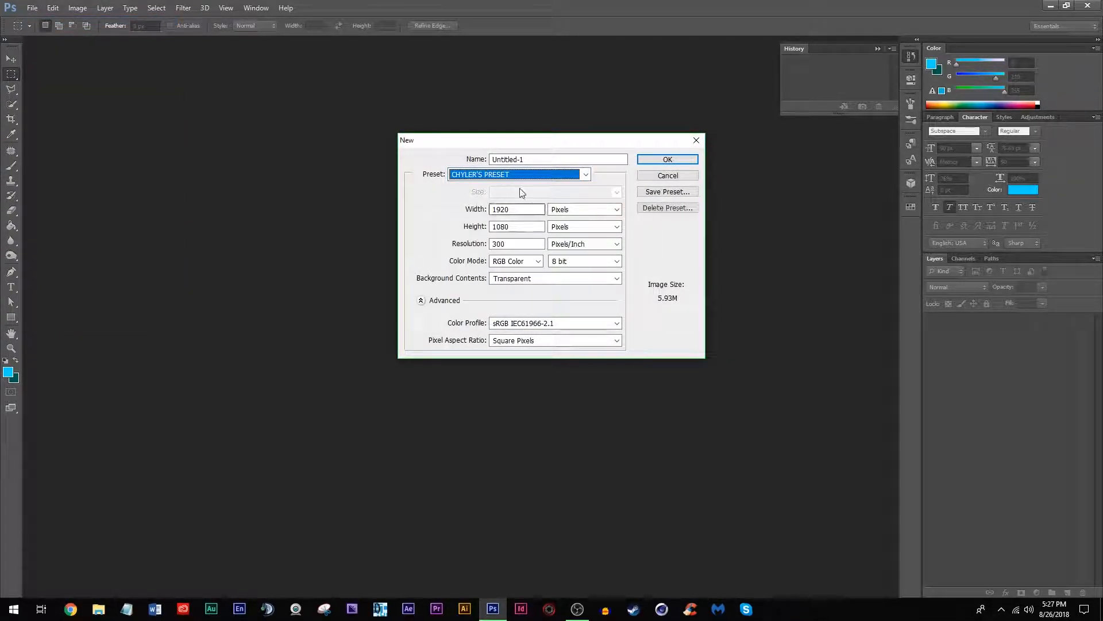
Set the new document's resolution to 72 pixels/inch and its background contents to White
{"action": "key", "text": "Tab"}
{"action": "key", "text": "Tab"}
{"action": "key", "text": "Tab"}
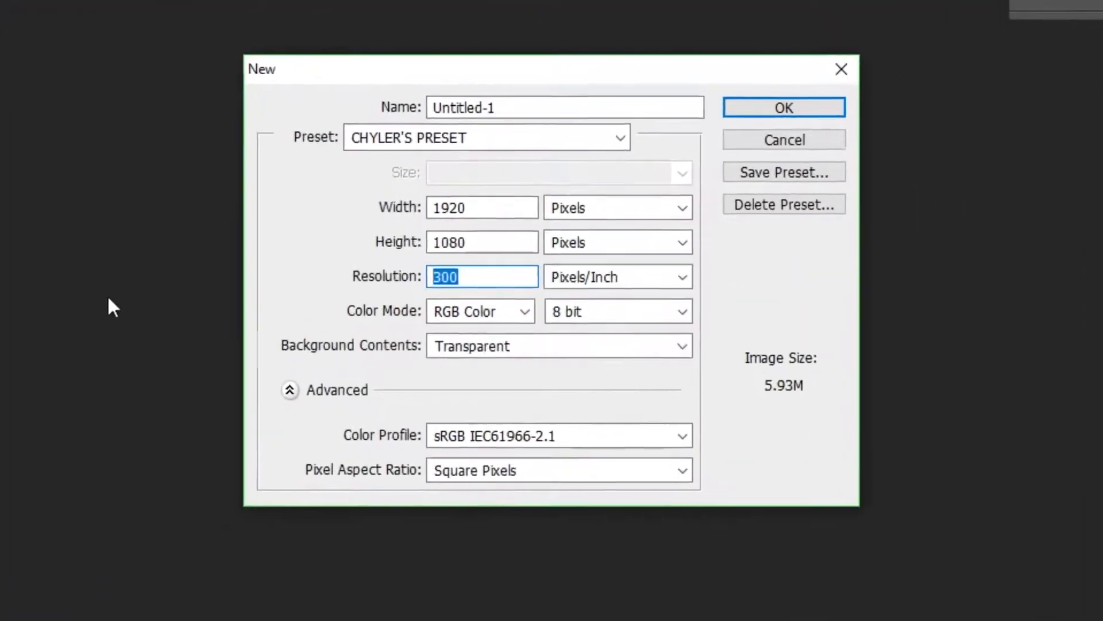
{"action": "type", "text": "72"}
{"action": "left_click", "coordinate": [477, 404]}
{"action": "left_click", "coordinate": [453, 428]}
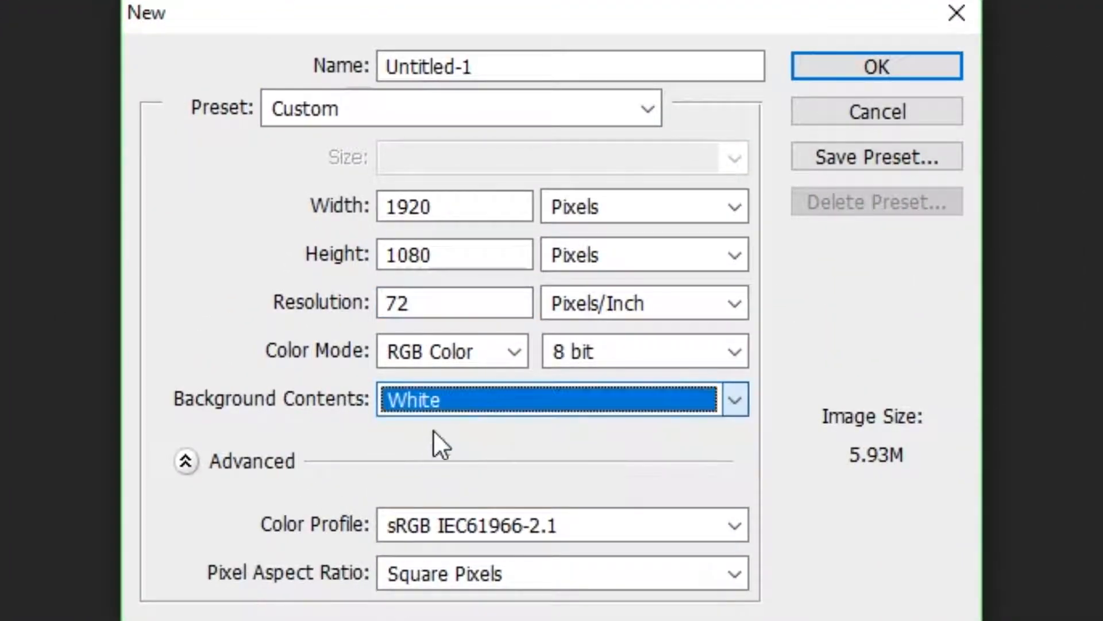
Set the new document's width to 2560 pixels and height to 1440 pixels, and create it
{"action": "double_click", "coordinate": [491, 204]}
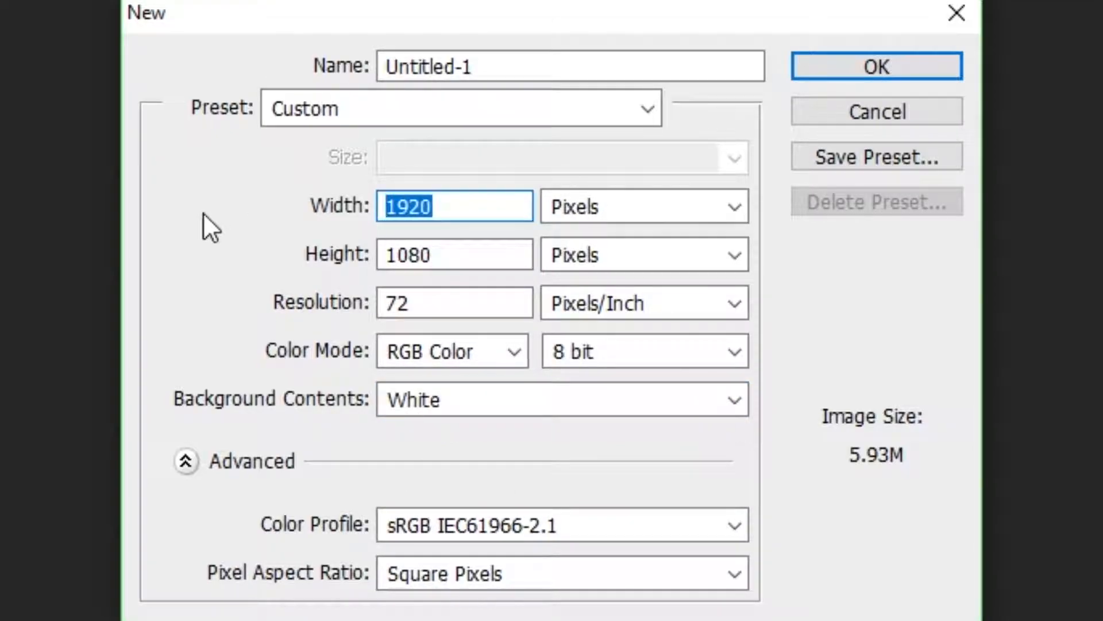
{"action": "type", "text": "2526"}
{"action": "type", "text": "0"}
{"action": "key", "text": "BackSpace"}
{"action": "key", "text": "BackSpace"}
{"action": "key", "text": "BackSpace"}
{"action": "type", "text": "60"}
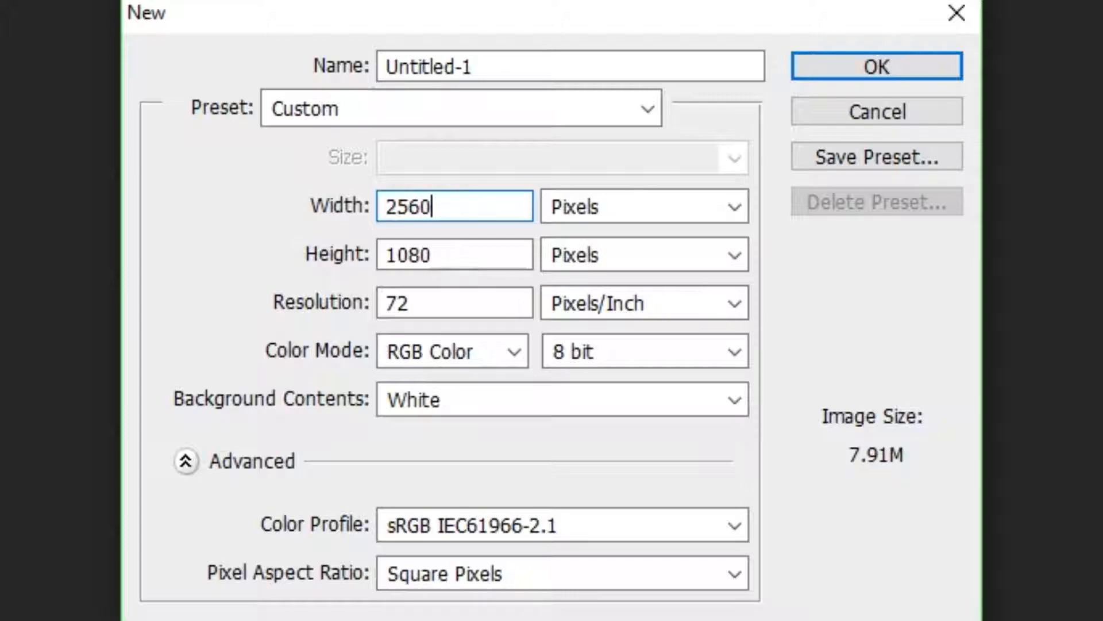
{"action": "double_click", "coordinate": [489, 207]}
{"action": "double_click", "coordinate": [470, 264]}
{"action": "type", "text": "1440"}
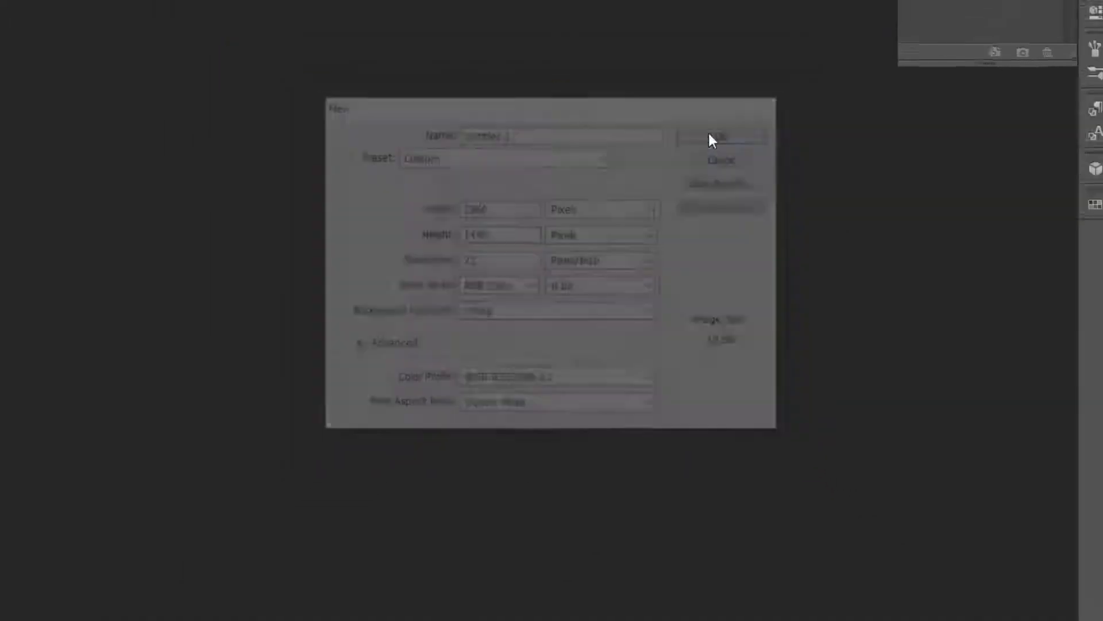
{"action": "left_click", "coordinate": [832, 75]}
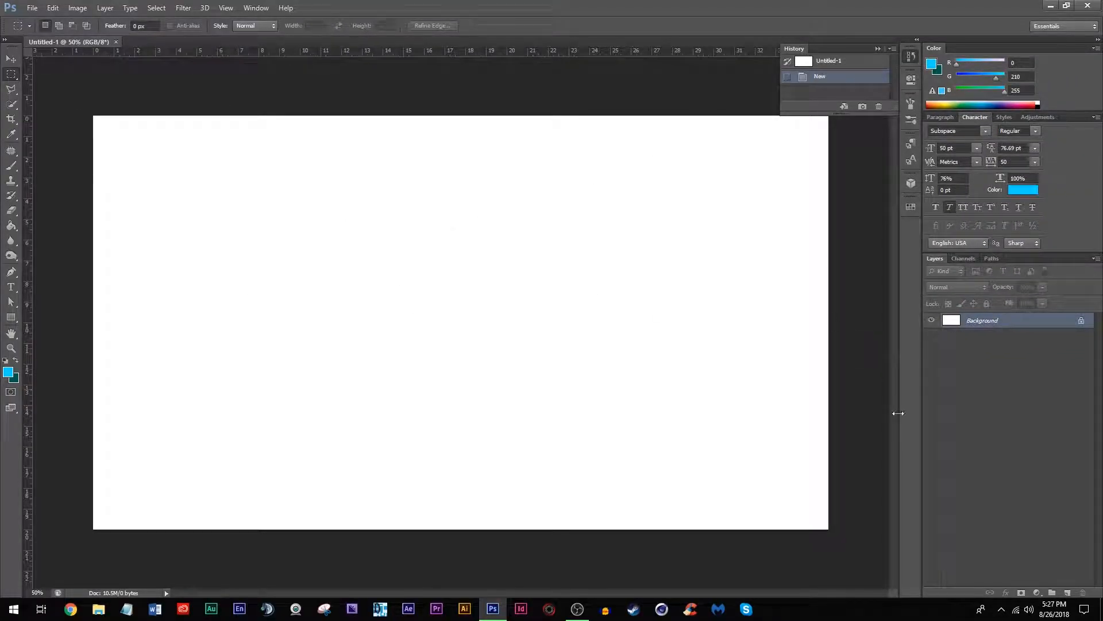
Convert the locked Background into a regular layer named BG
{"action": "double_click", "coordinate": [981, 321]}
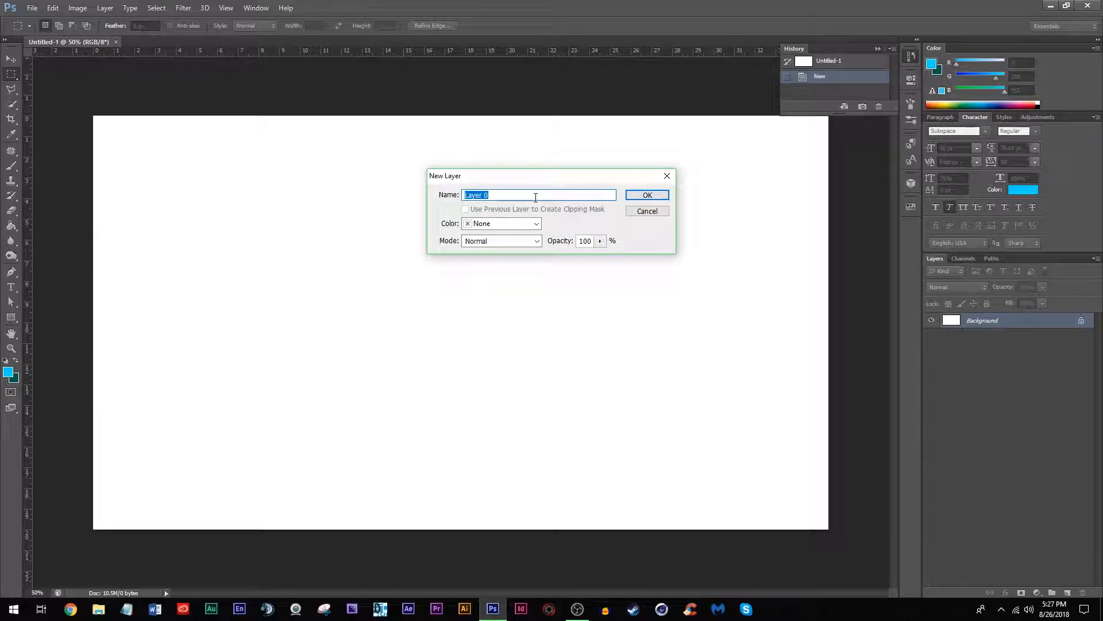
{"action": "type", "text": "bgf"}
{"action": "left_click", "coordinate": [644, 194]}
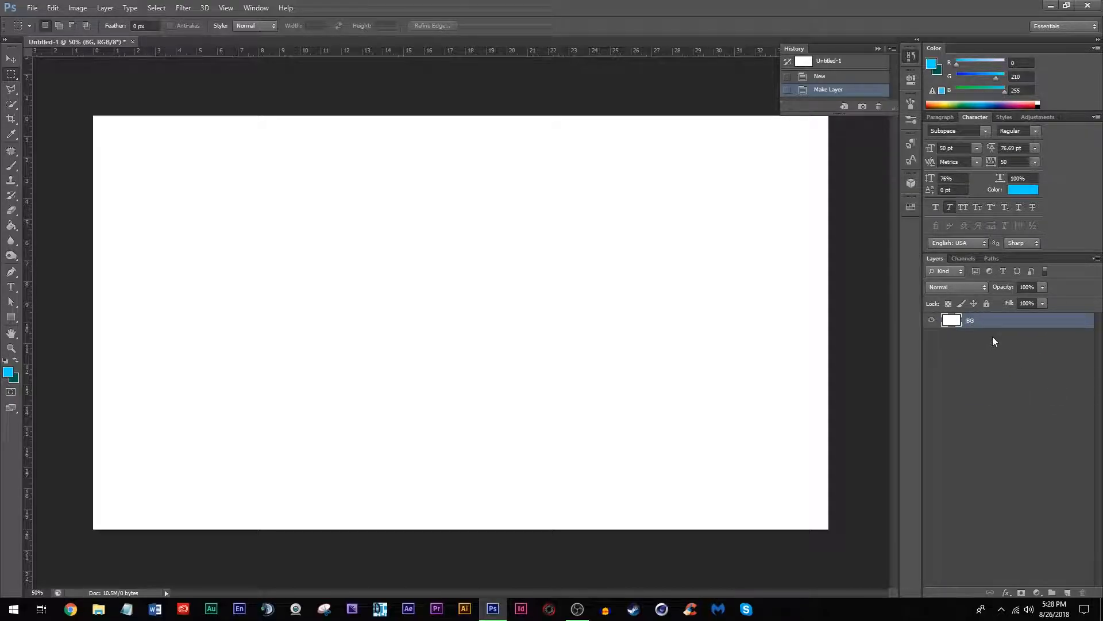
Place the davies-designs-322709-unsplash photo from File Explorer's recent files into the document, adjusting its contrast and tones in Camera Raw
{"action": "left_click", "coordinate": [98, 608]}
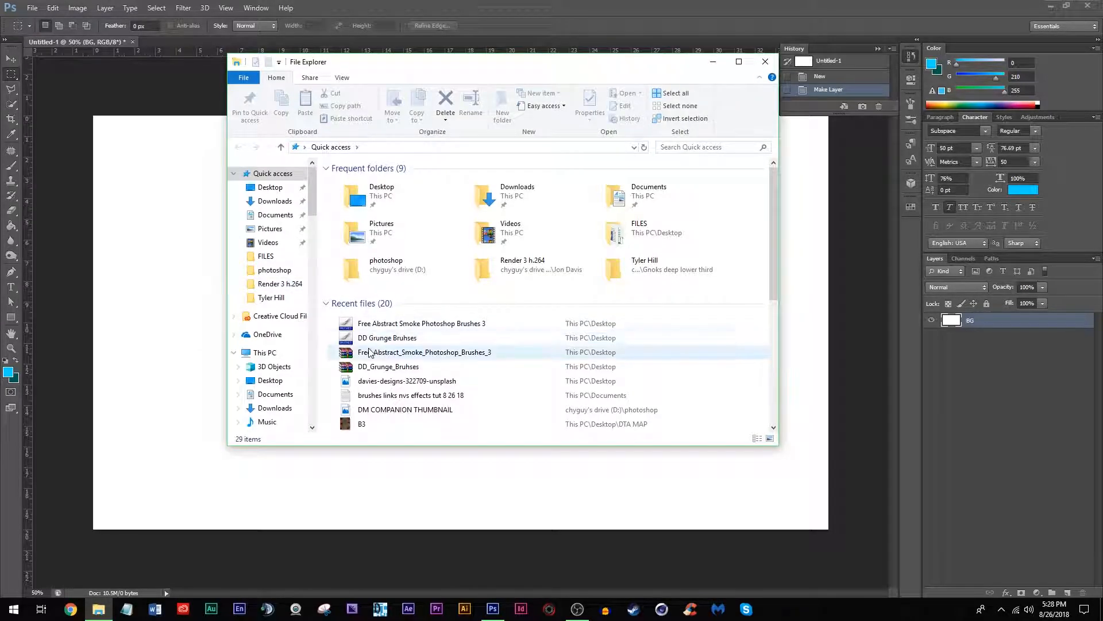
{"action": "left_click_drag", "start_coordinate": [396, 387], "coordinate": [158, 362]}
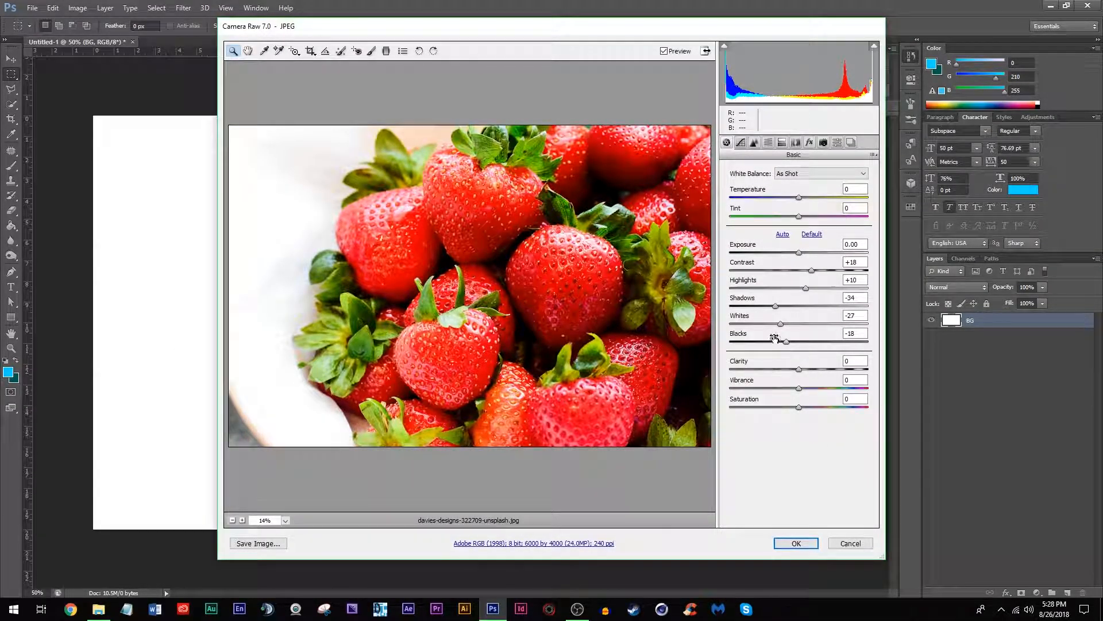
{"action": "left_click", "coordinate": [778, 308]}
{"action": "mouse_move", "coordinate": [777, 309]}
{"action": "left_mouse_down"}
{"action": "mouse_move", "coordinate": [810, 291]}
{"action": "mouse_move", "coordinate": [780, 326]}
{"action": "left_mouse_up"}
{"action": "left_click_drag", "start_coordinate": [811, 270], "coordinate": [823, 273]}
{"action": "left_click", "coordinate": [797, 543]}
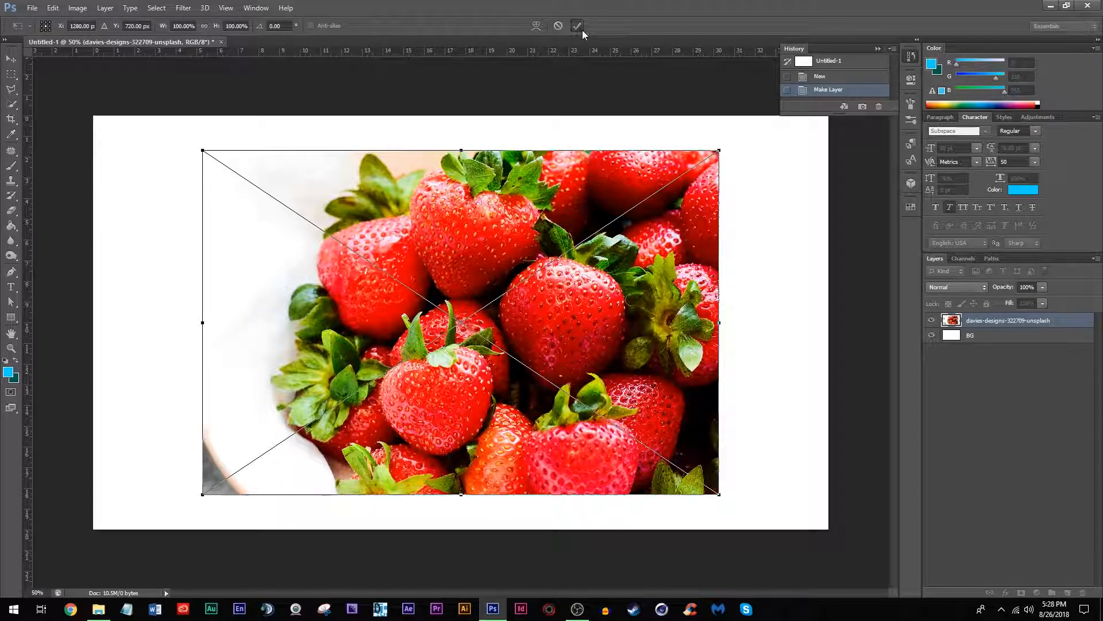
{"action": "left_click", "coordinate": [578, 27]}
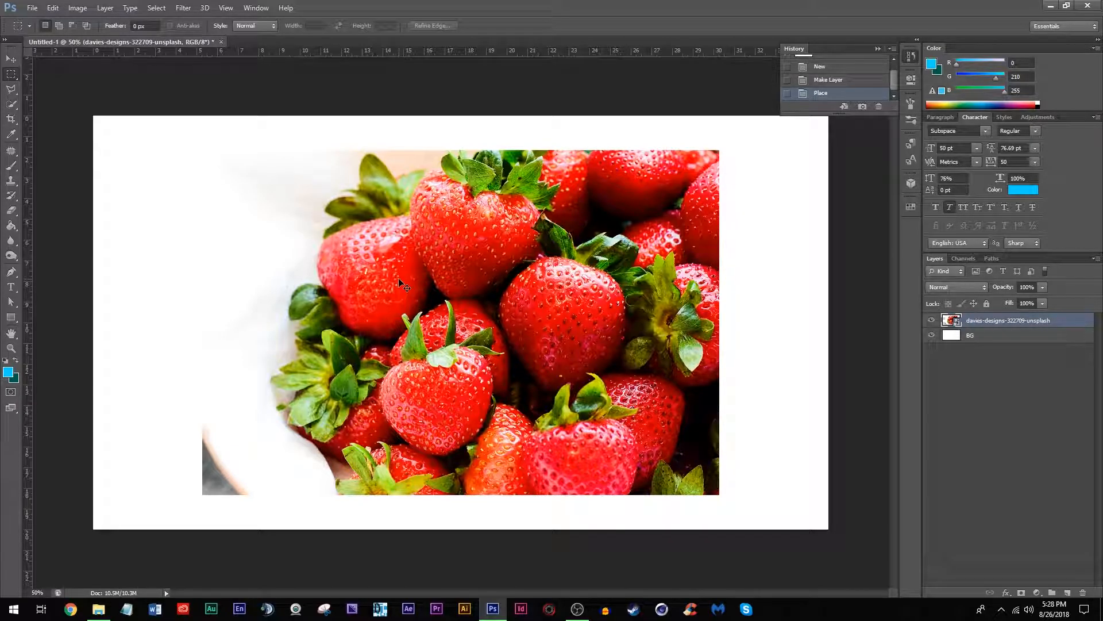
Save the document in Photoshop format as UNMASKED PICTURE TUT in the photoshop folder
{"action": "key", "text": "ctrl+s"}
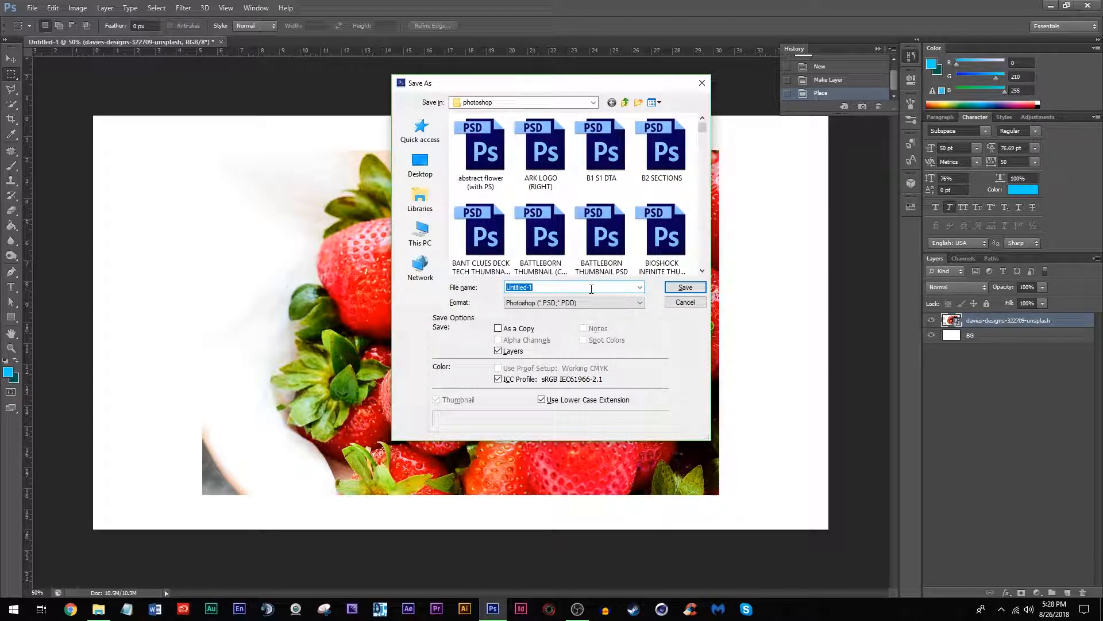
{"action": "type", "text": "UNMASKED PICTURE TUT"}
{"action": "left_click", "coordinate": [689, 290]}
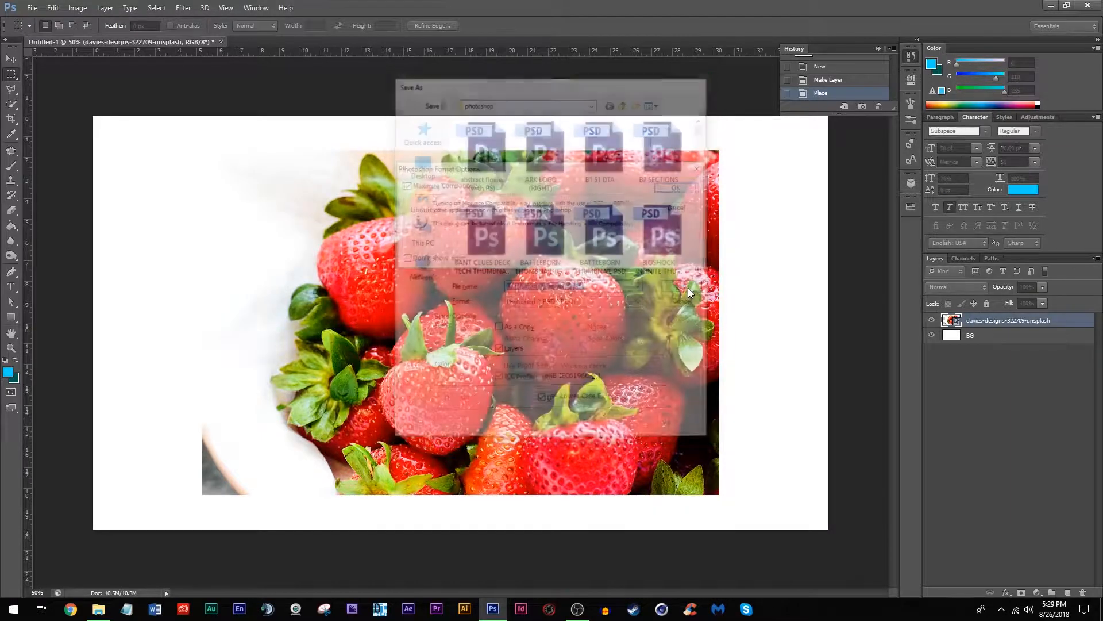
{"action": "left_click", "coordinate": [684, 186]}
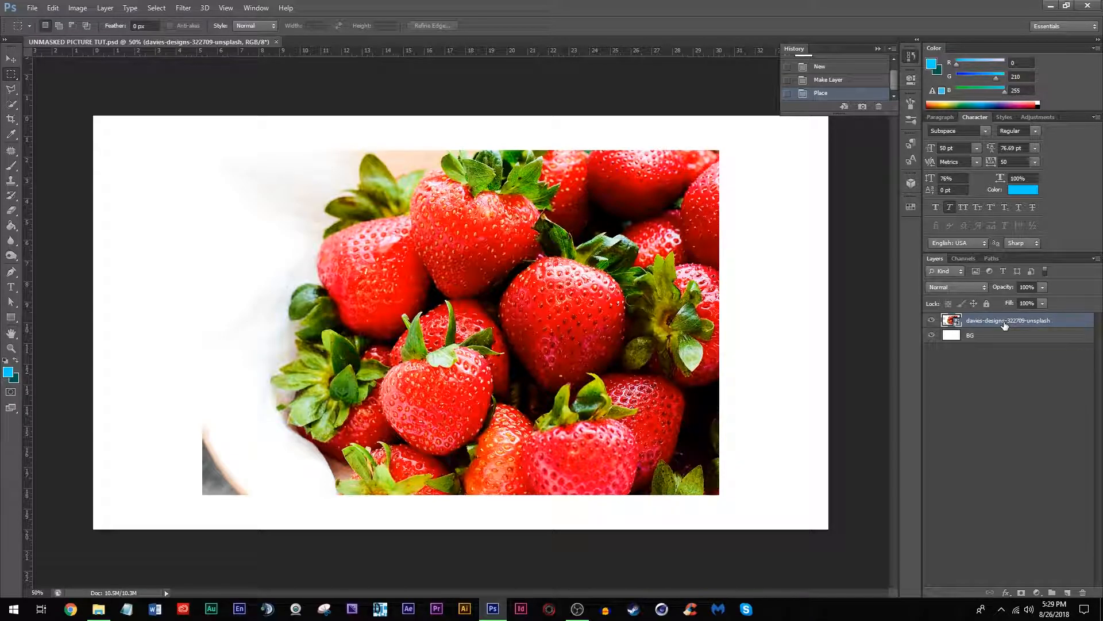
Add a layer mask to the strawberry photo layer and invert the mask to black
{"action": "left_click", "coordinate": [1021, 592]}
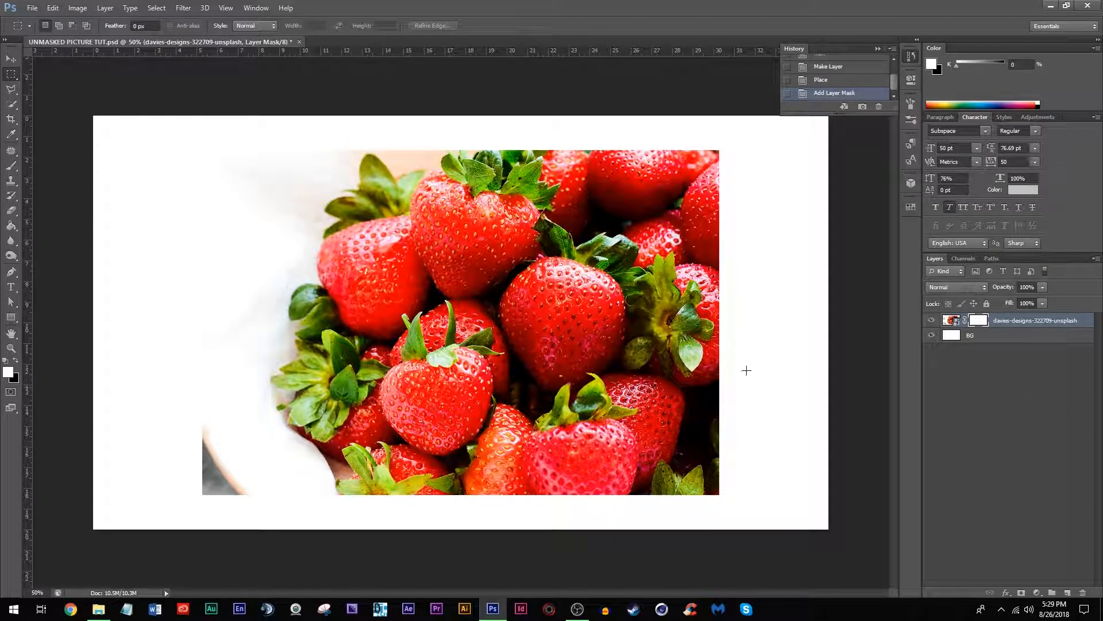
{"action": "key", "text": "ctrl+i"}
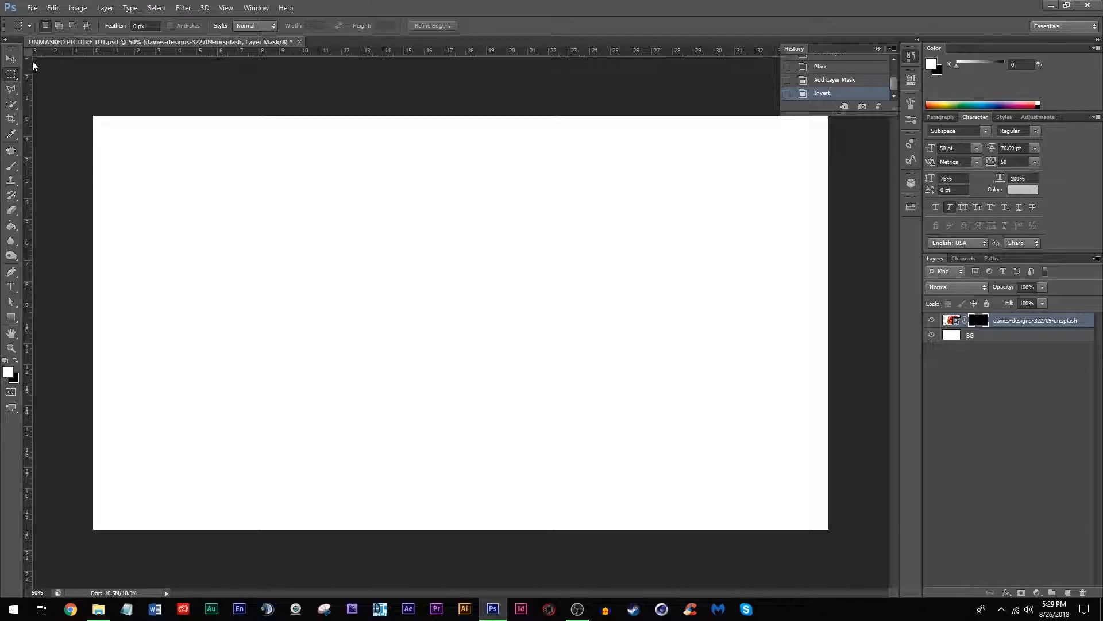
With the Brush tool, load the DD Grunge Bruhses file from the Desktop into the brush presets
{"action": "left_click", "coordinate": [11, 165]}
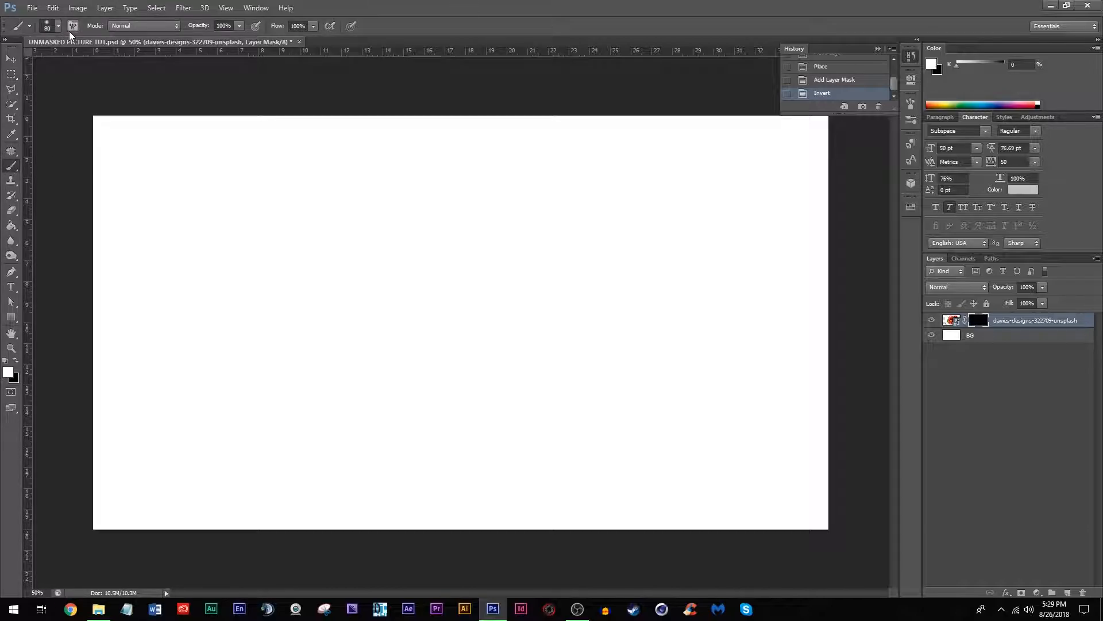
{"action": "right_click", "coordinate": [381, 245]}
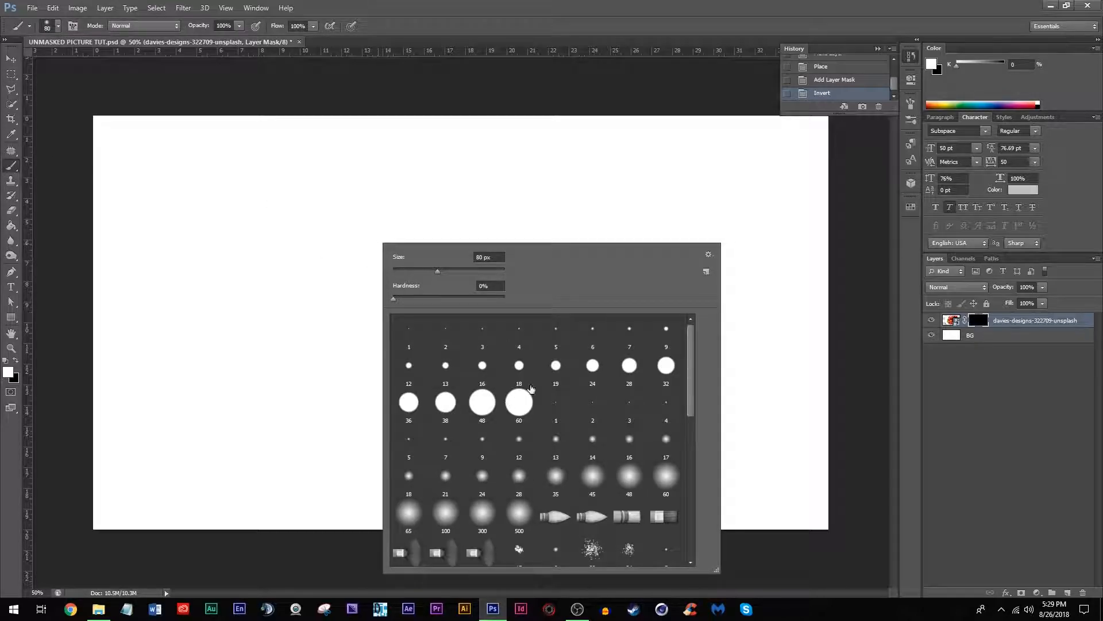
{"action": "left_click", "coordinate": [709, 256]}
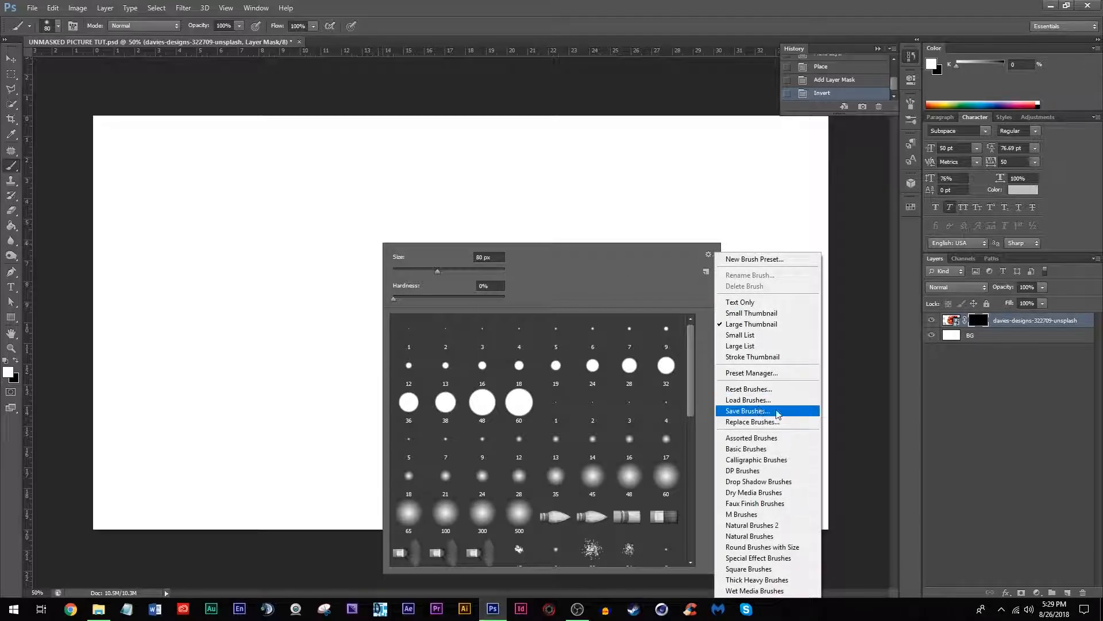
{"action": "left_click", "coordinate": [754, 400]}
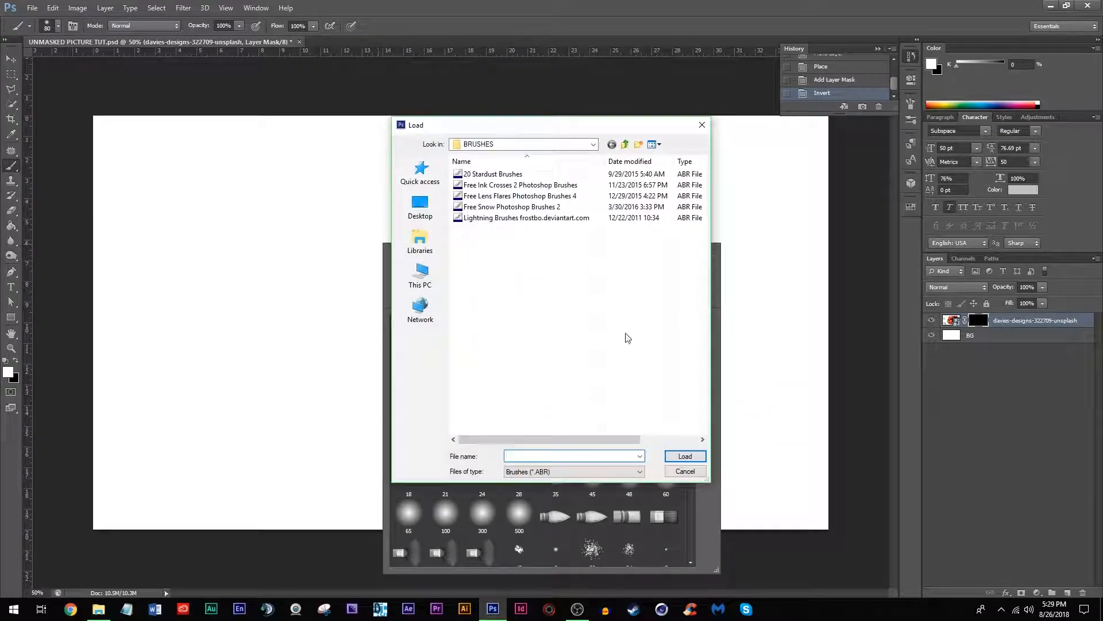
{"action": "left_click", "coordinate": [473, 147]}
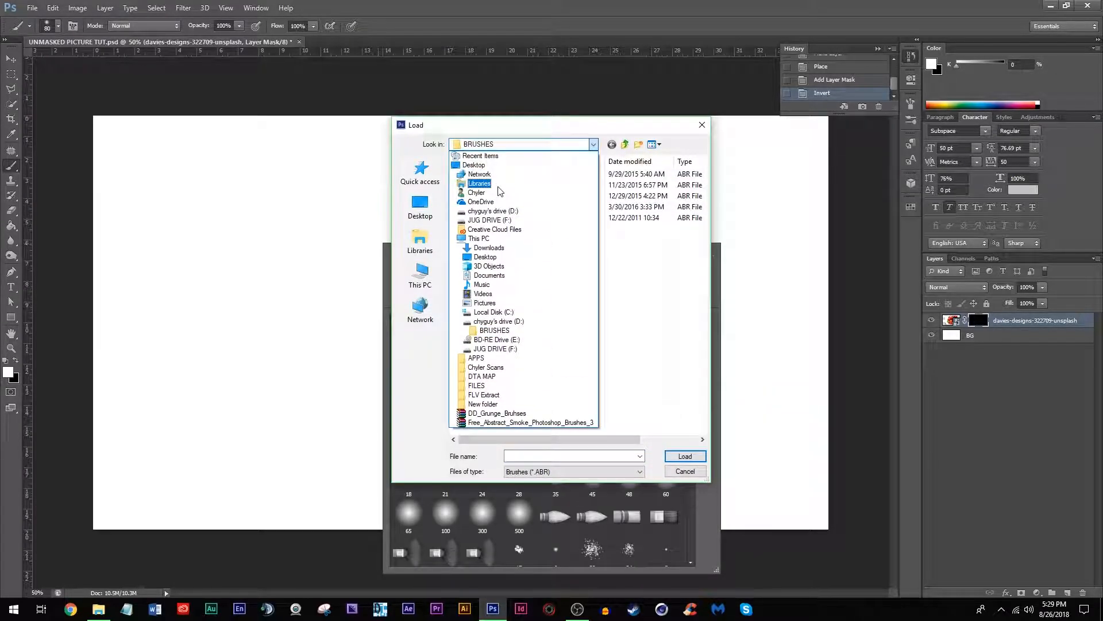
{"action": "left_click", "coordinate": [474, 167]}
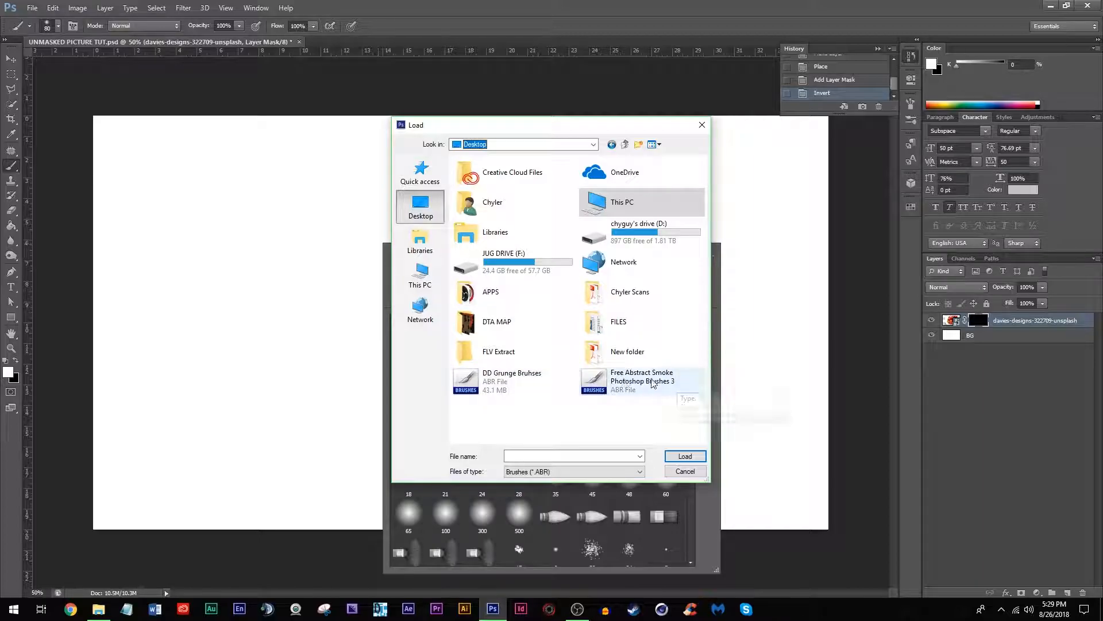
{"action": "left_click", "coordinate": [515, 384]}
{"action": "left_click", "coordinate": [685, 456]}
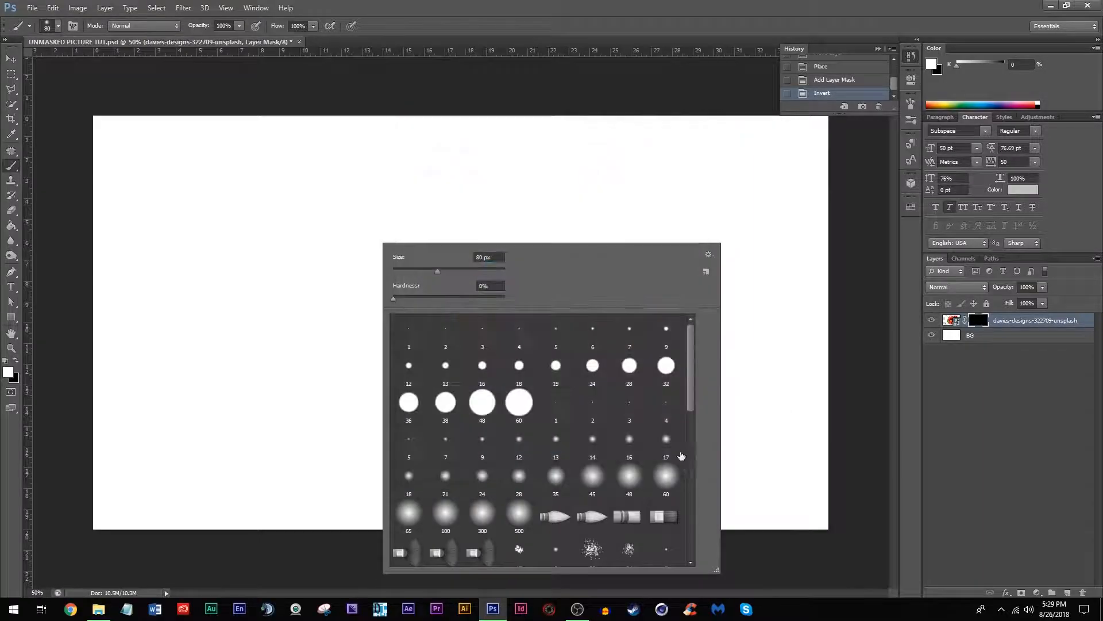
Load the Free Abstract Smoke Photoshop Brushes 3 file from the Desktop into the brush presets
{"action": "left_click", "coordinate": [707, 271]}
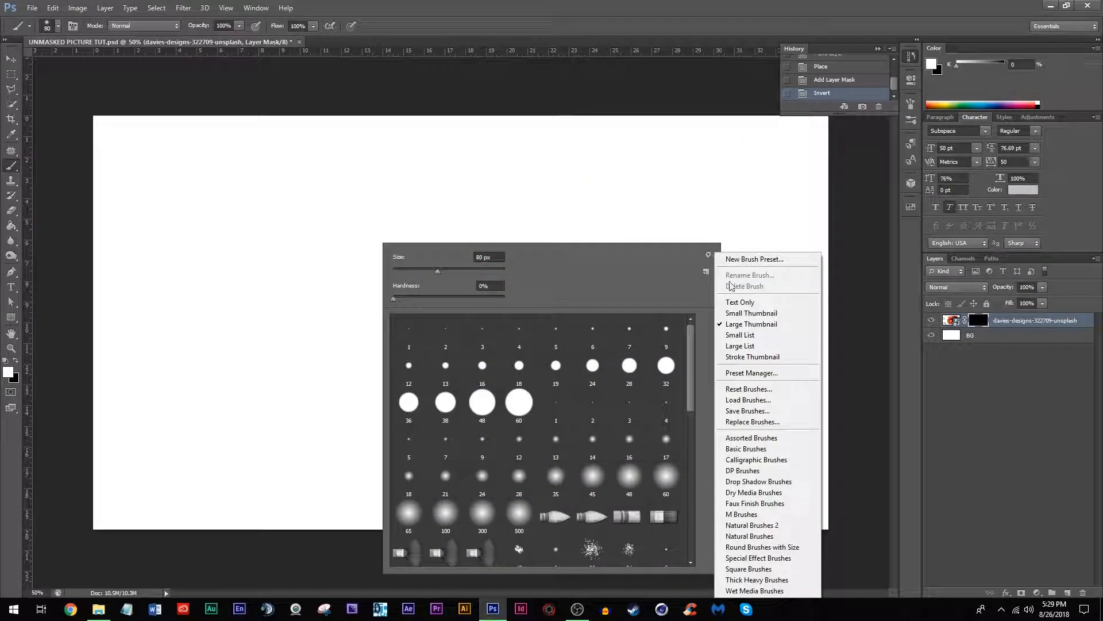
{"action": "left_click", "coordinate": [747, 398]}
{"action": "left_click", "coordinate": [661, 276]}
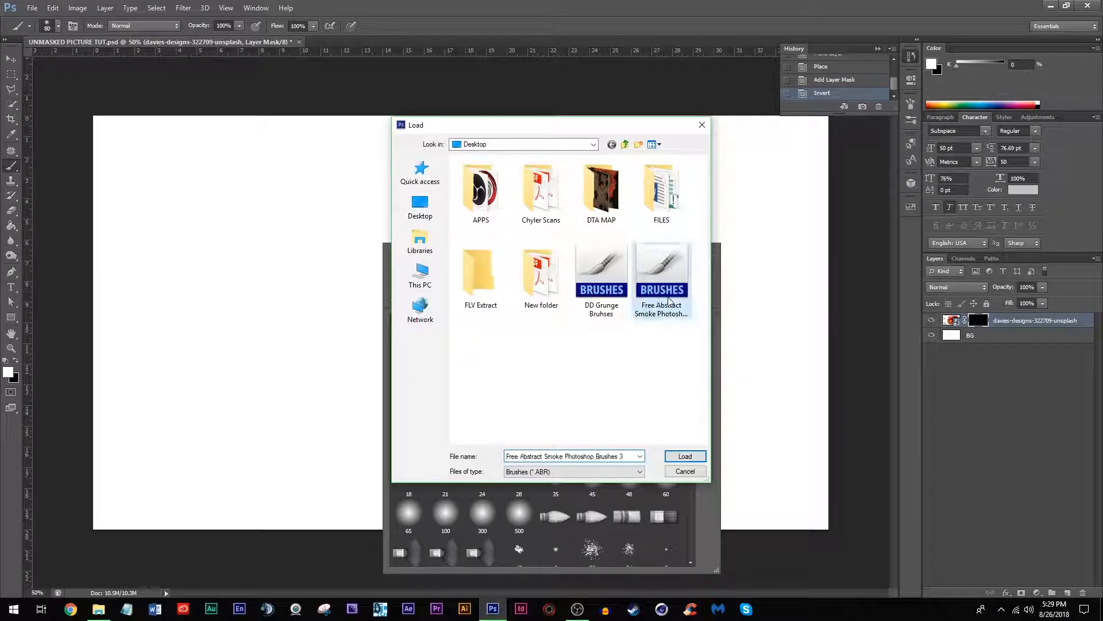
{"action": "left_click", "coordinate": [685, 455]}
Choose the first 4000 px grunge brush from the newly loaded presets near the end of the brush list
{"action": "scroll", "coordinate": [658, 438], "scroll_direction": "down", "scroll_amount": 10}
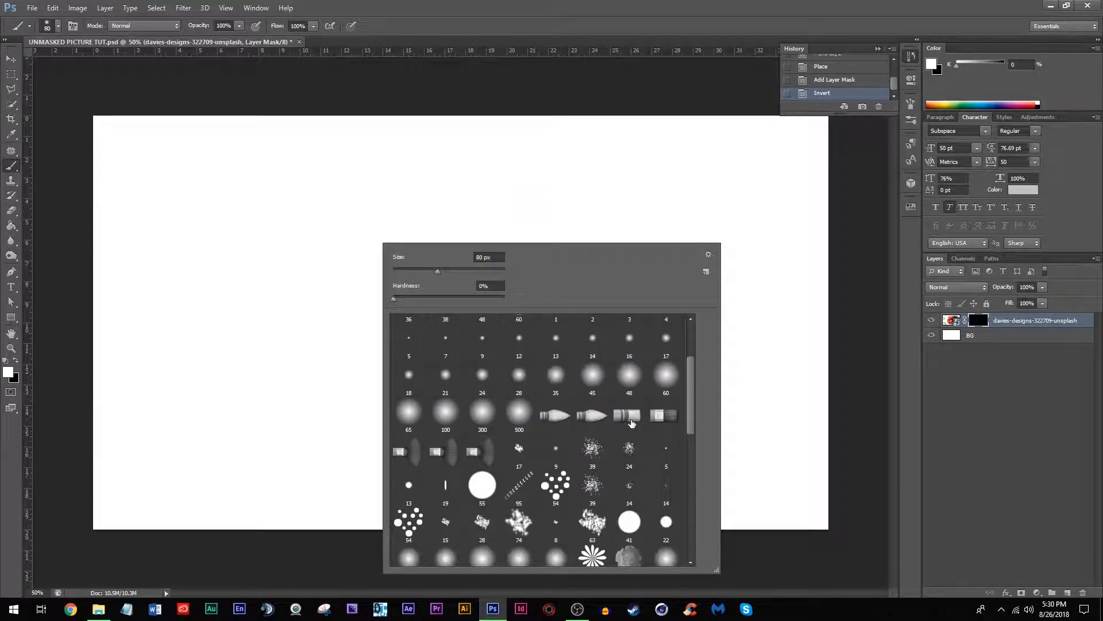
{"action": "scroll", "coordinate": [571, 447], "scroll_direction": "down", "scroll_amount": 2}
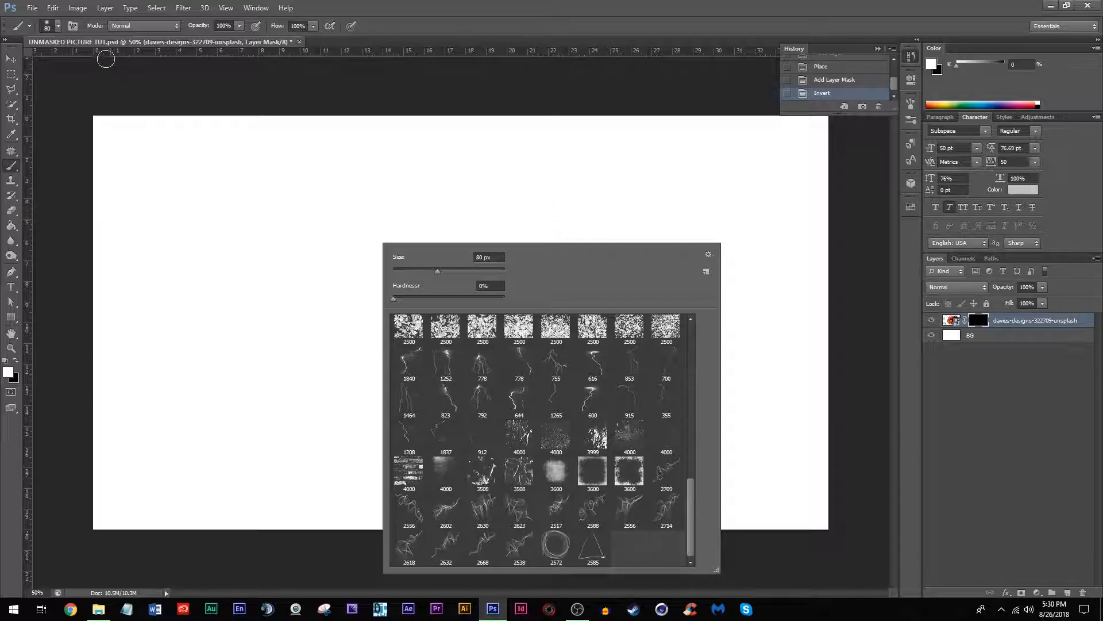
{"action": "left_click", "coordinate": [61, 28]}
{"action": "left_click", "coordinate": [61, 27]}
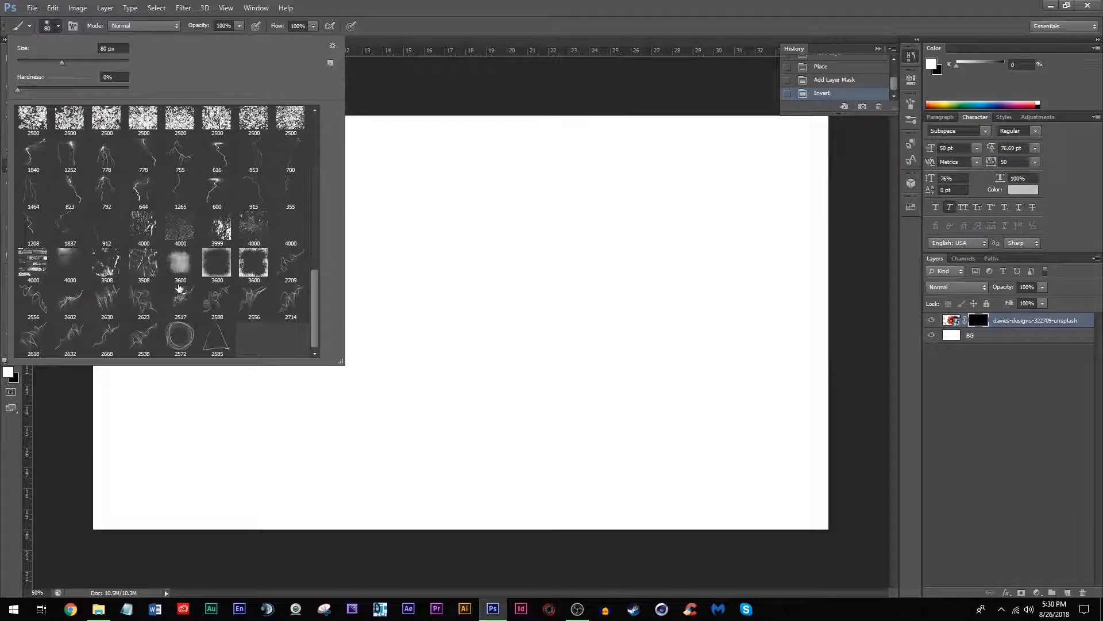
{"action": "scroll", "coordinate": [210, 288], "scroll_direction": "up", "scroll_amount": 3}
{"action": "scroll", "coordinate": [210, 287], "scroll_direction": "down", "scroll_amount": 3}
{"action": "left_click", "coordinate": [144, 233]}
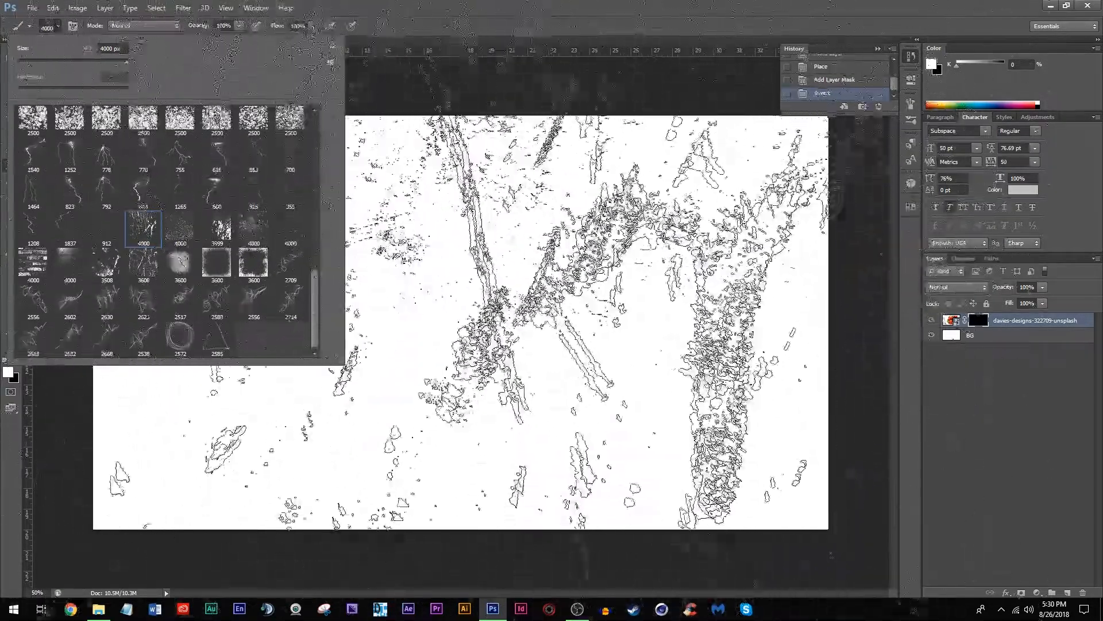
Set the size of the chosen grunge brush to 1200 px
{"action": "left_click_drag", "start_coordinate": [113, 65], "coordinate": [91, 60]}
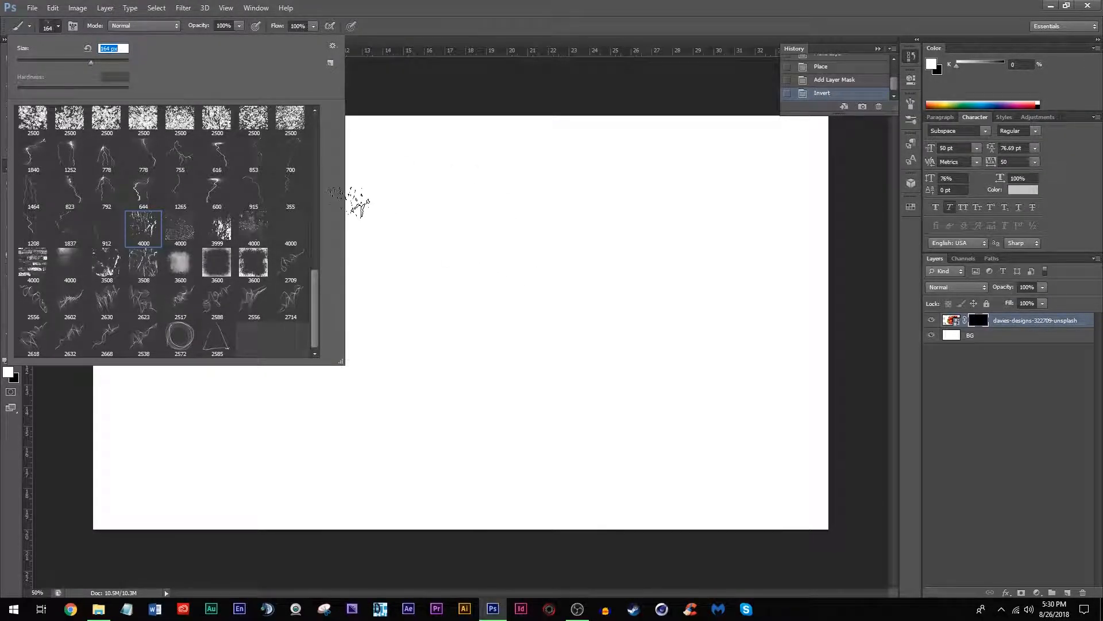
{"action": "left_click", "coordinate": [59, 26]}
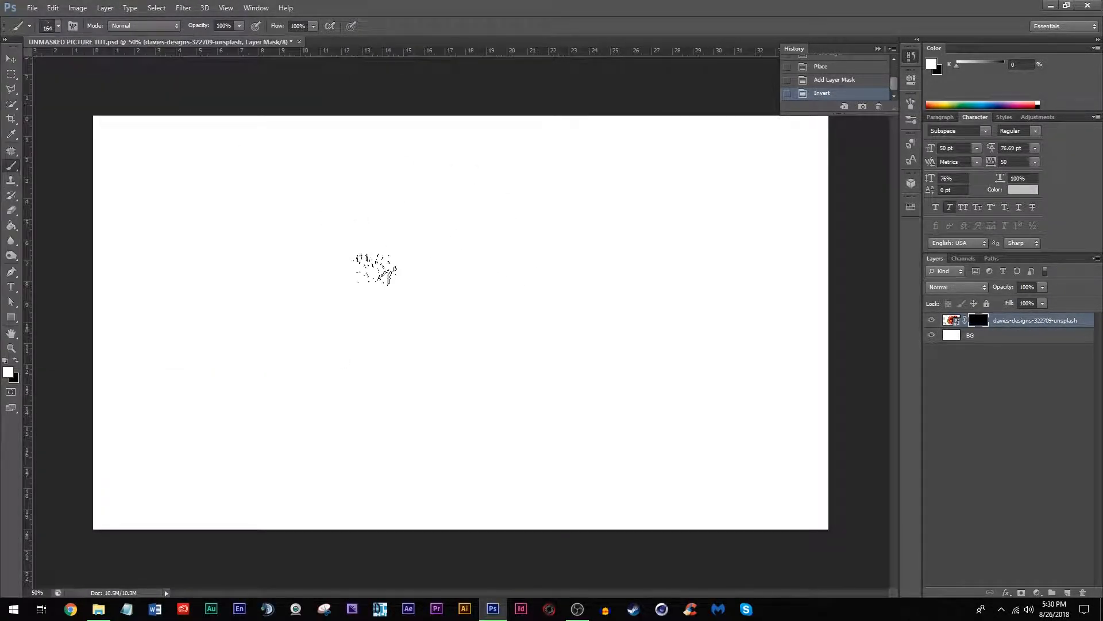
{"action": "key", "text": "bracketright"}
{"action": "key", "text": "bracketright"}
{"action": "key", "text": "bracketright"}
{"action": "key", "text": "bracketright"}
{"action": "key", "text": "bracketright"}
{"action": "key", "text": "bracketright"}
{"action": "key", "text": "bracketright"}
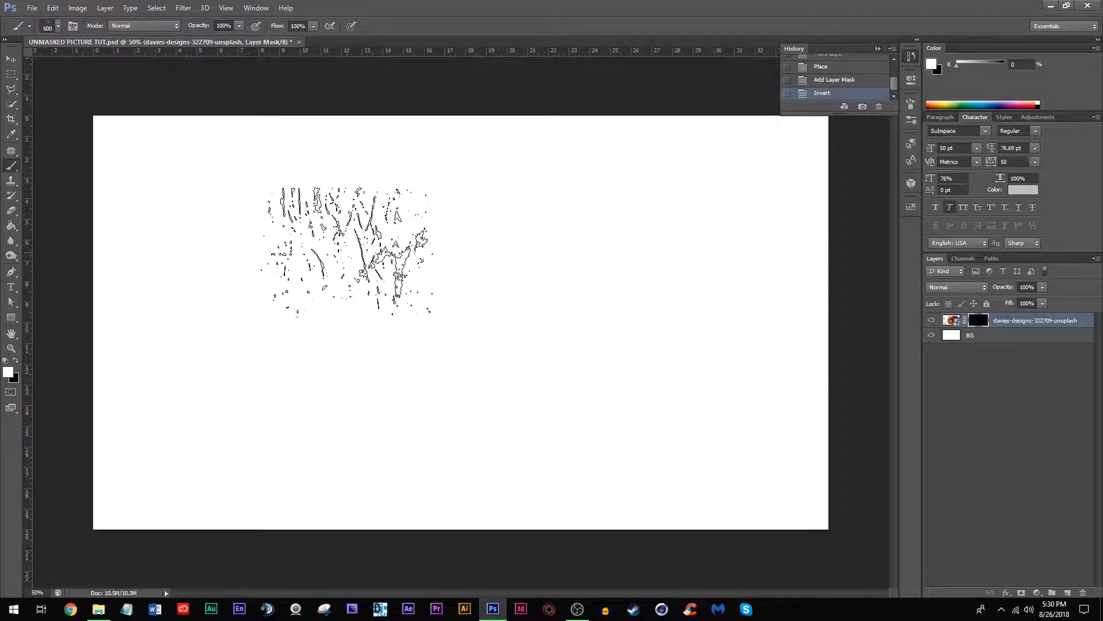
{"action": "key", "text": "bracketright"}
{"action": "key", "text": "bracketright"}
{"action": "key", "text": "bracketright"}
{"action": "key", "text": "bracketright"}
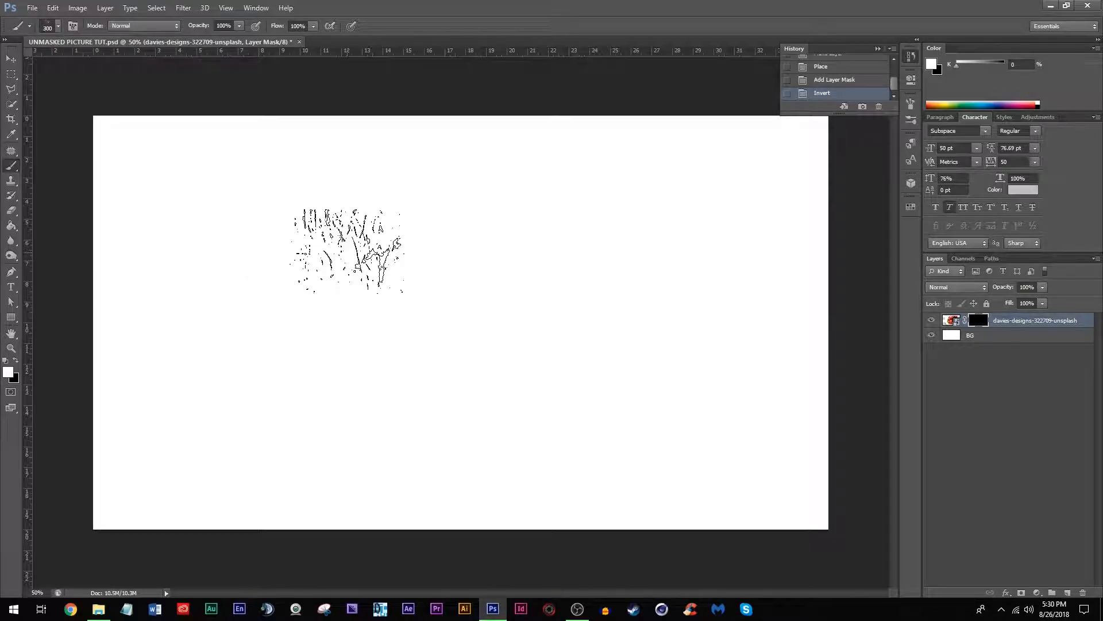
{"action": "key", "text": "bracketright"}
{"action": "key", "text": "bracketright"}
{"action": "key", "text": "bracketright"}
{"action": "key", "text": "bracketright"}
{"action": "key", "text": "bracketright"}
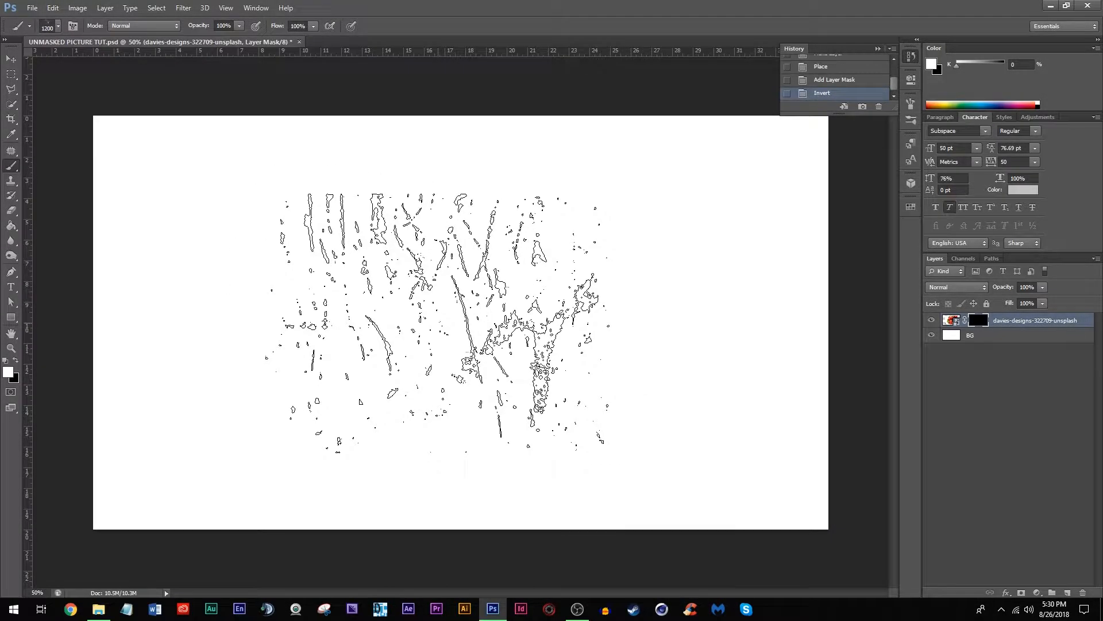
{"action": "key", "text": "bracketleft"}
{"action": "key", "text": "bracketleft"}
{"action": "key", "text": "bracketleft"}
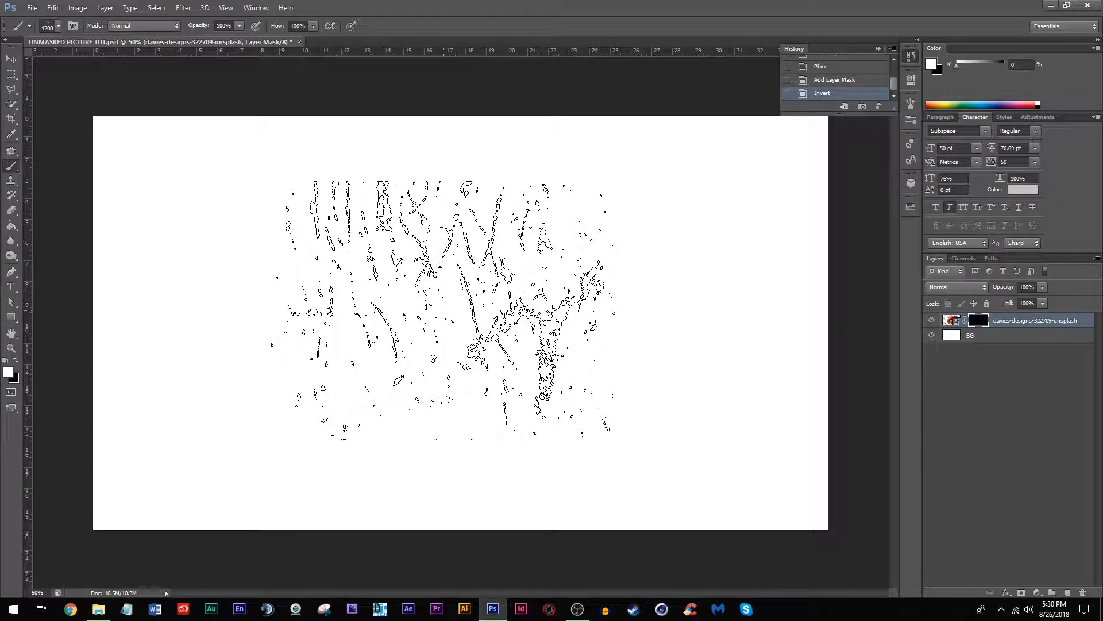
With white as the foreground colour, stamp the grunge brush repeatedly across the middle of the layer mask to reveal the strawberries
{"action": "left_click", "coordinate": [8, 372]}
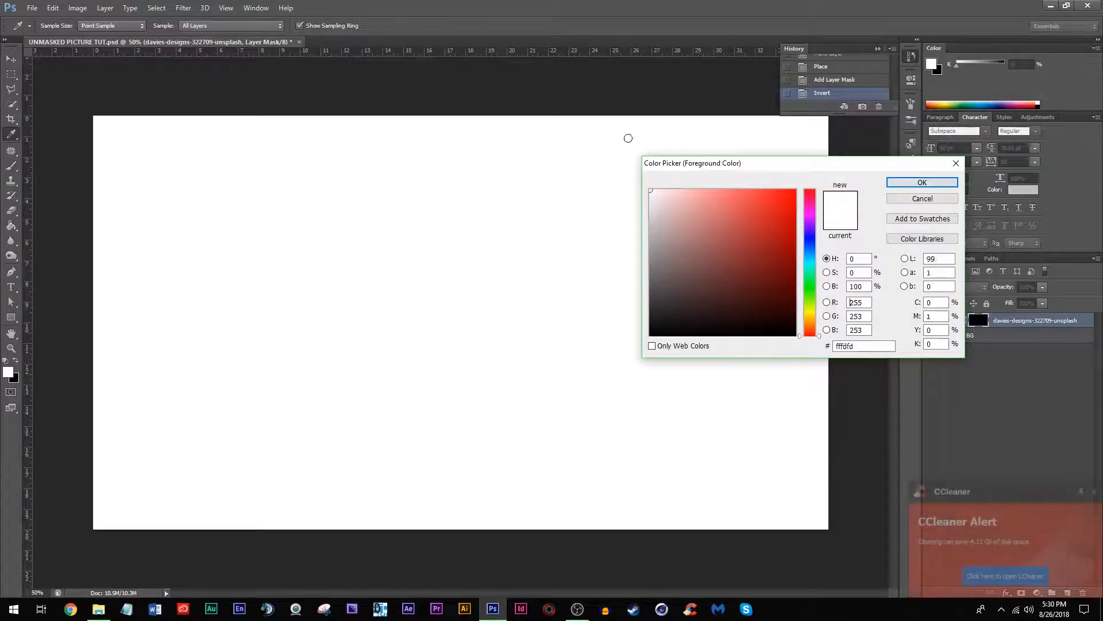
{"action": "left_click", "coordinate": [917, 183]}
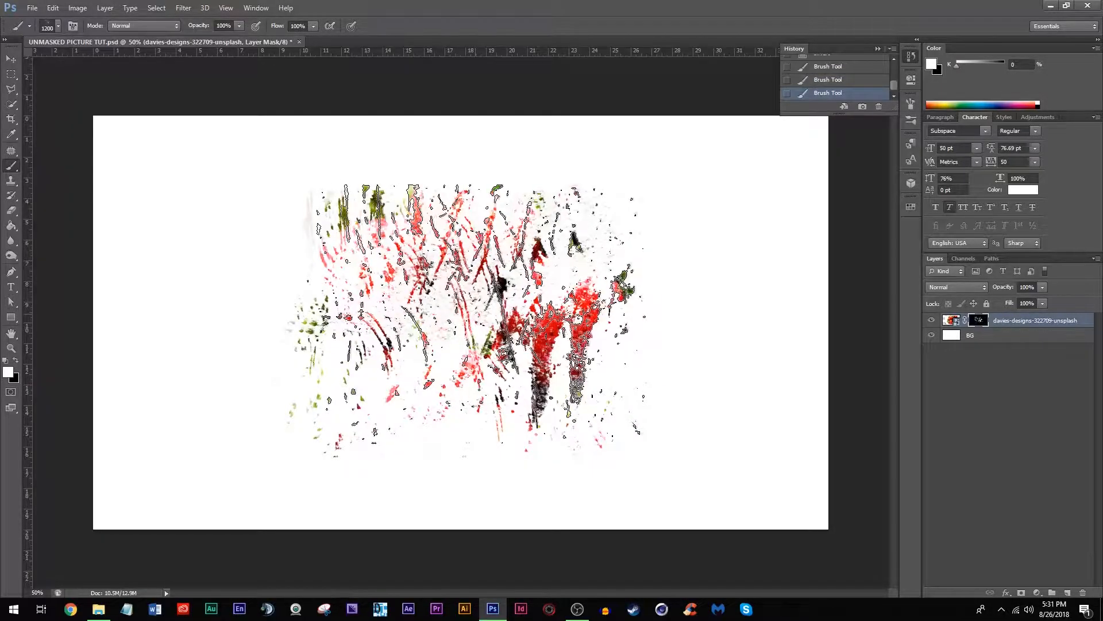
{"action": "left_click", "coordinate": [447, 292]}
{"action": "left_click", "coordinate": [396, 323]}
{"action": "left_click", "coordinate": [423, 340]}
{"action": "left_click", "coordinate": [439, 349]}
{"action": "left_click", "coordinate": [539, 319]}
{"action": "left_click", "coordinate": [538, 313]}
{"action": "left_click", "coordinate": [506, 275]}
{"action": "left_click", "coordinate": [508, 308]}
{"action": "left_click", "coordinate": [451, 348]}
{"action": "left_click", "coordinate": [344, 396]}
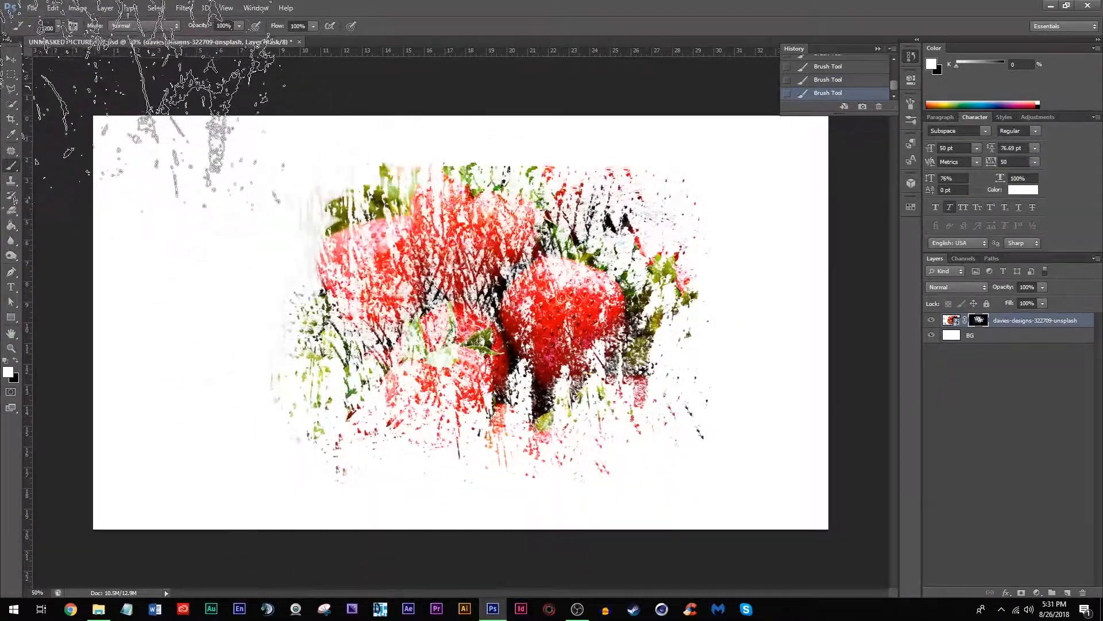
Choose the first 3508 px grunge brush from the presets and resize it to 1200 px
{"action": "left_click", "coordinate": [60, 27]}
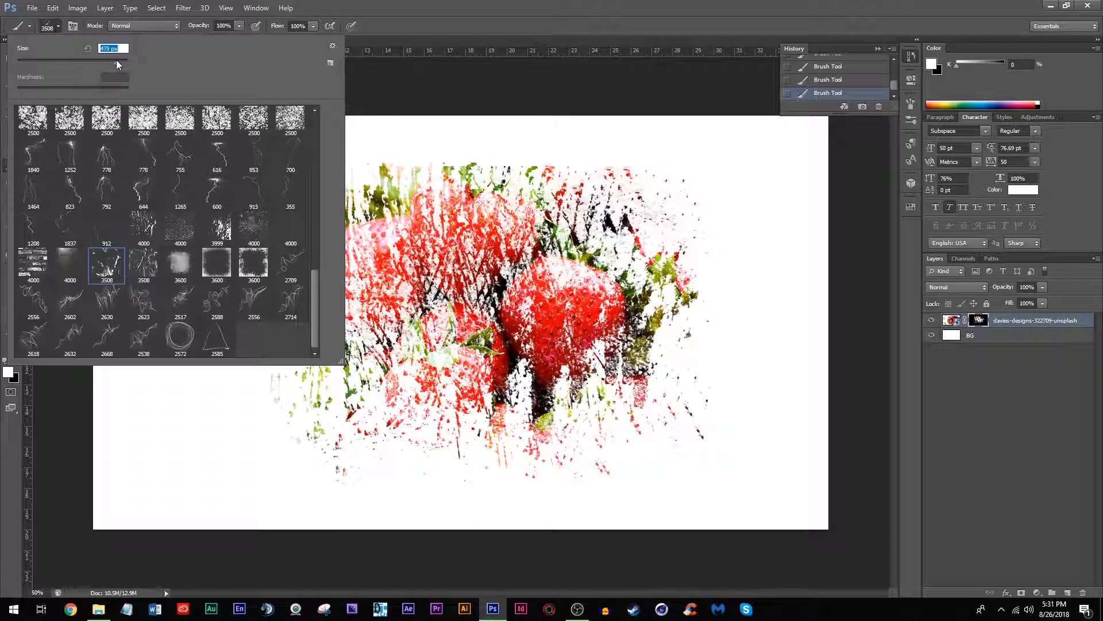
{"action": "left_click_drag", "start_coordinate": [120, 64], "coordinate": [123, 65]}
{"action": "left_click", "coordinate": [98, 48]}
{"action": "left_click", "coordinate": [57, 26]}
{"action": "key", "text": "["}
{"action": "key", "text": "["}
{"action": "key", "text": "["}
{"action": "key", "text": "["}
{"action": "key", "text": "["}
{"action": "key", "text": "["}
{"action": "key", "text": "["}
{"action": "key", "text": "["}
{"action": "key", "text": "["}
{"action": "key", "text": "["}
{"action": "key", "text": "["}
{"action": "key", "text": "["}
{"action": "key", "text": "["}
{"action": "key", "text": "["}
{"action": "key", "text": "["}
{"action": "key", "text": "["}
{"action": "key", "text": "["}
{"action": "key", "text": "["}
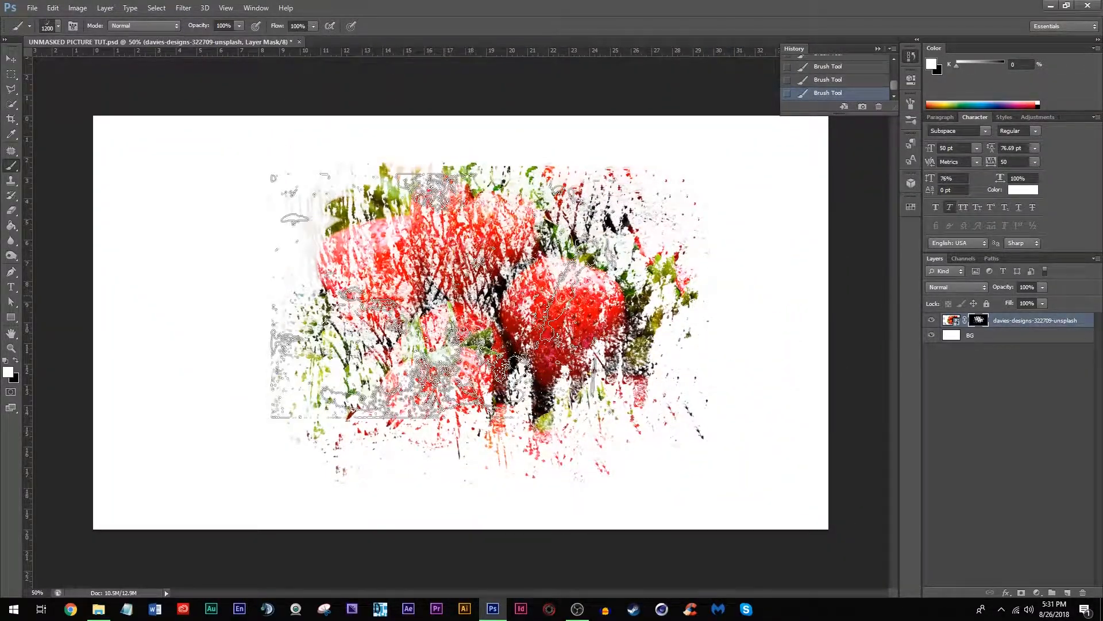
{"action": "key", "text": "bracketright"}
{"action": "key", "text": "bracketright"}
Stamp the 1200 px grunge brush in white over the lower, central and outer parts of the mask to reveal more of the strawberries
{"action": "left_click", "coordinate": [353, 344]}
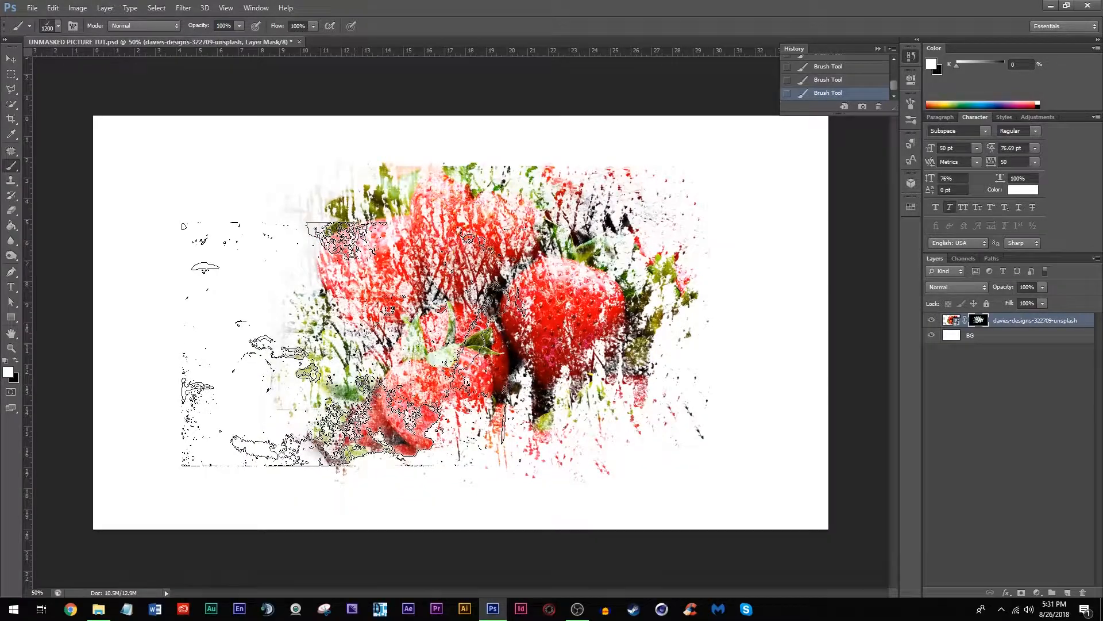
{"action": "left_click", "coordinate": [580, 343]}
{"action": "left_click", "coordinate": [574, 335]}
{"action": "left_click", "coordinate": [559, 298]}
{"action": "left_click", "coordinate": [573, 330]}
{"action": "left_click", "coordinate": [524, 291]}
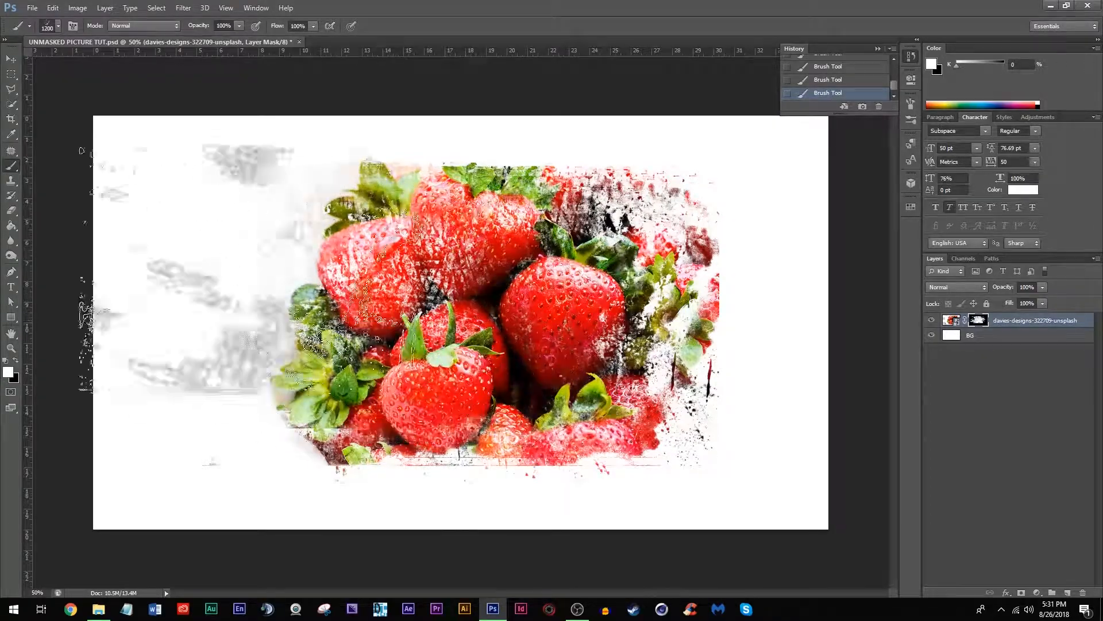
Choose the 60 px round brush preset and set its hardness to 0%
{"action": "left_click", "coordinate": [57, 28]}
{"action": "scroll", "coordinate": [113, 137], "scroll_direction": "up", "scroll_amount": 6}
{"action": "scroll", "coordinate": [113, 136], "scroll_direction": "up", "scroll_amount": 10}
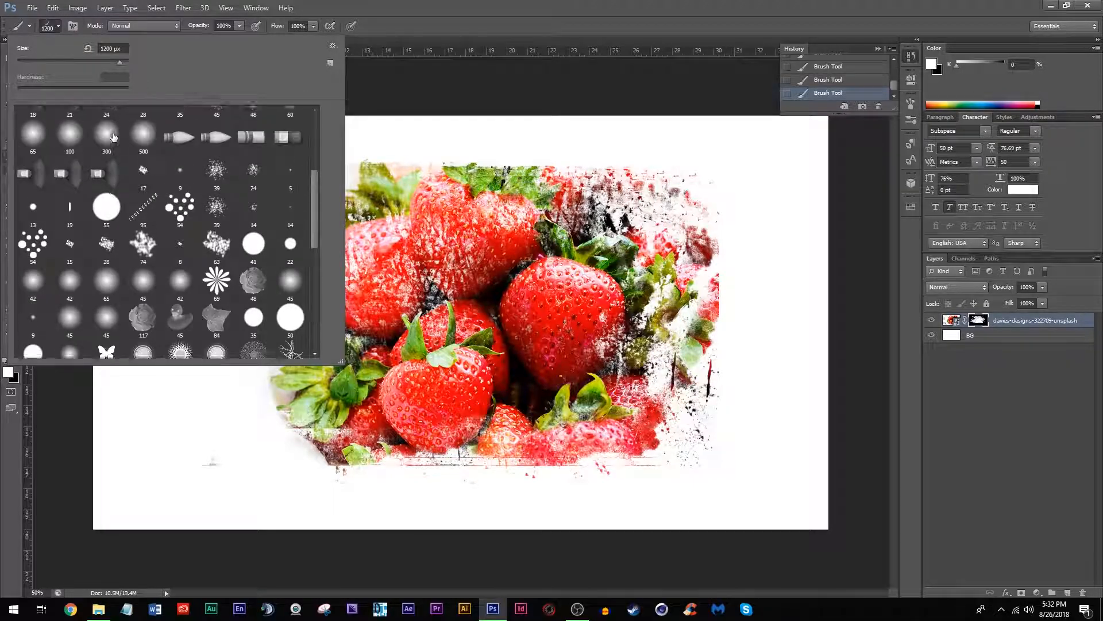
{"action": "left_click", "coordinate": [144, 195]}
{"action": "left_click_drag", "start_coordinate": [127, 91], "coordinate": [2, 111]}
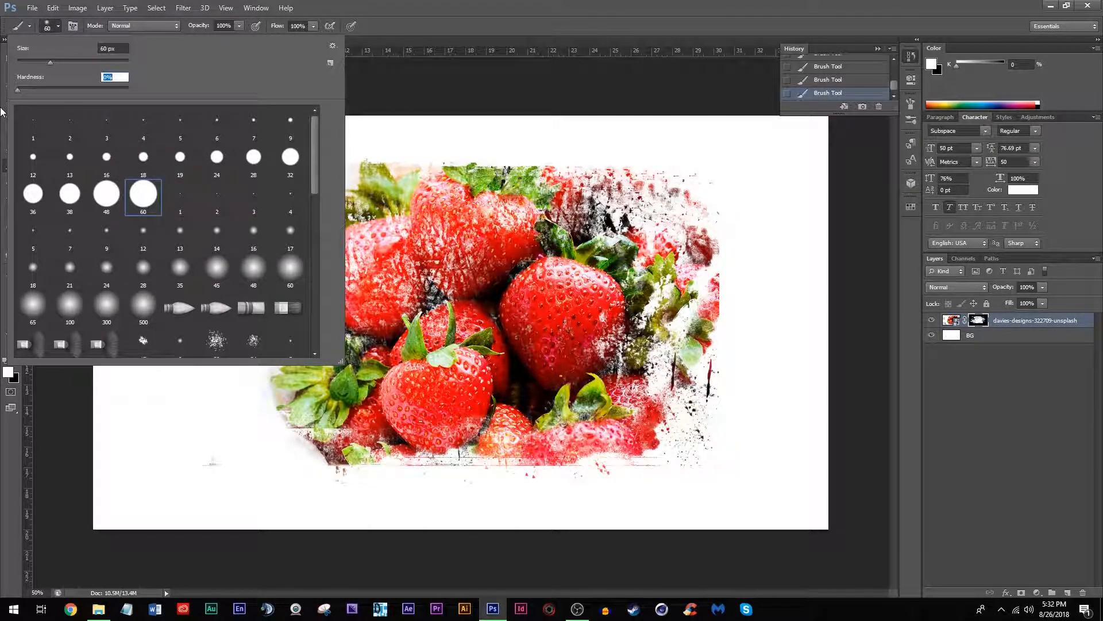
{"action": "left_click", "coordinate": [63, 30]}
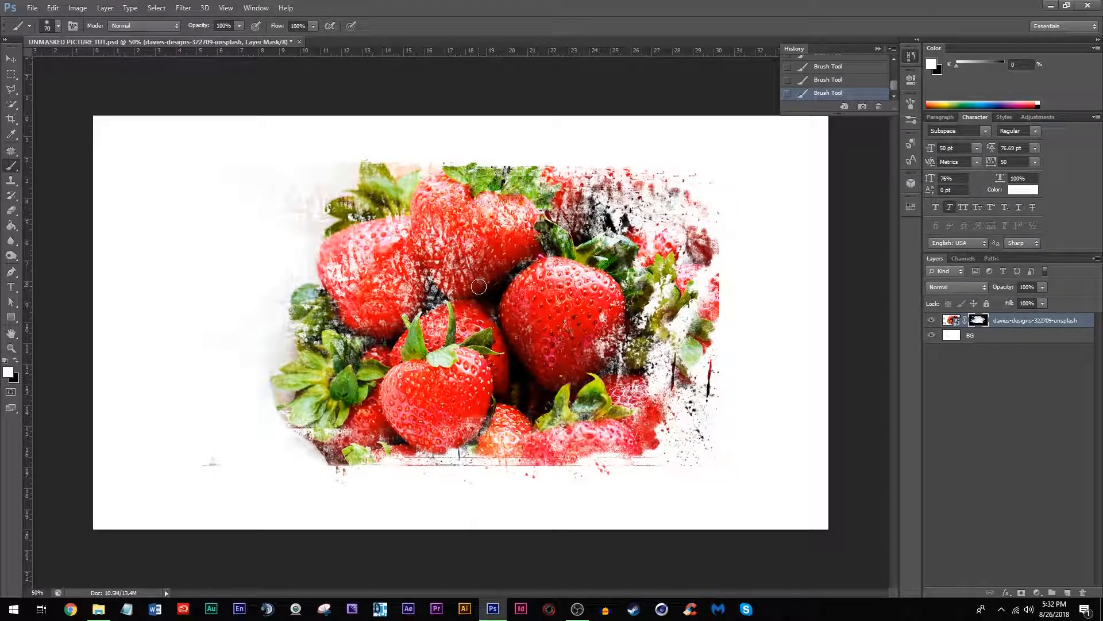
Enlarge the soft round brush to 500 px and paint white on the mask over the strawberries to fill in the gaps
{"action": "key", "text": "bracketright"}
{"action": "key", "text": "bracketright"}
{"action": "mouse_move", "coordinate": [459, 334]}
{"action": "left_mouse_down"}
{"action": "mouse_move", "coordinate": [437, 326]}
{"action": "mouse_move", "coordinate": [443, 299]}
{"action": "mouse_move", "coordinate": [397, 302]}
{"action": "mouse_move", "coordinate": [366, 262]}
{"action": "mouse_move", "coordinate": [371, 279]}
{"action": "mouse_move", "coordinate": [437, 271]}
{"action": "mouse_move", "coordinate": [467, 252]}
{"action": "mouse_move", "coordinate": [461, 237]}
{"action": "mouse_move", "coordinate": [513, 313]}
{"action": "mouse_move", "coordinate": [558, 332]}
{"action": "mouse_move", "coordinate": [558, 343]}
{"action": "mouse_move", "coordinate": [573, 330]}
{"action": "mouse_move", "coordinate": [493, 354]}
{"action": "mouse_move", "coordinate": [481, 212]}
{"action": "mouse_move", "coordinate": [467, 220]}
{"action": "mouse_move", "coordinate": [454, 195]}
{"action": "mouse_move", "coordinate": [505, 194]}
{"action": "mouse_move", "coordinate": [438, 266]}
{"action": "mouse_move", "coordinate": [319, 327]}
{"action": "mouse_move", "coordinate": [434, 445]}
{"action": "mouse_move", "coordinate": [445, 499]}
{"action": "left_mouse_up"}
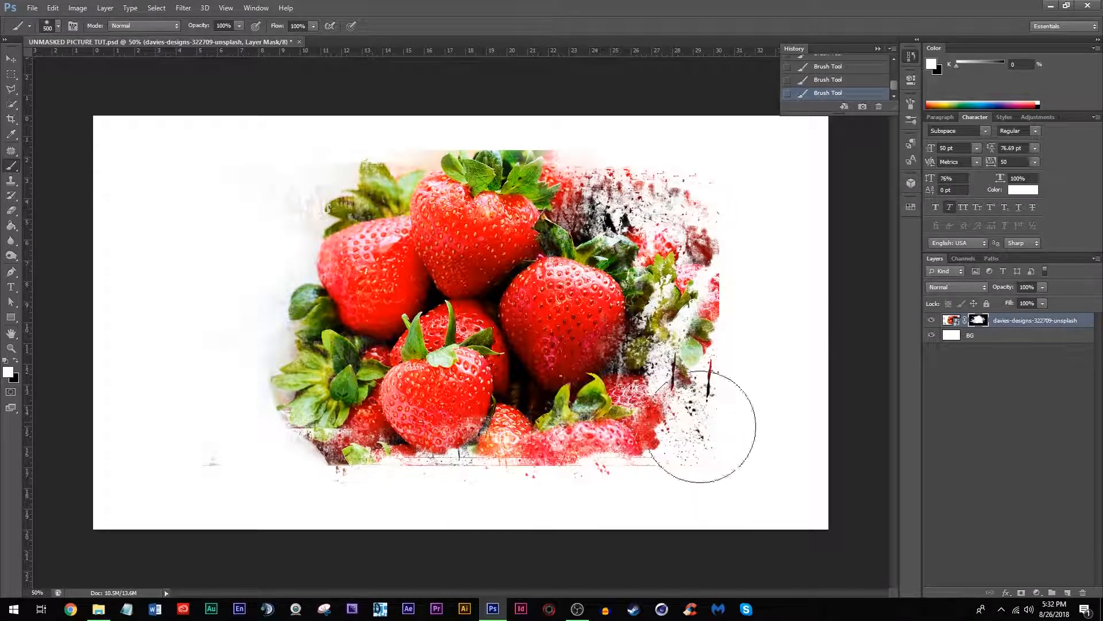
{"action": "mouse_move", "coordinate": [627, 339]}
{"action": "left_mouse_down"}
{"action": "mouse_move", "coordinate": [612, 294]}
{"action": "mouse_move", "coordinate": [623, 354]}
{"action": "mouse_move", "coordinate": [570, 317]}
{"action": "mouse_move", "coordinate": [607, 313]}
{"action": "mouse_move", "coordinate": [498, 374]}
{"action": "left_mouse_up"}
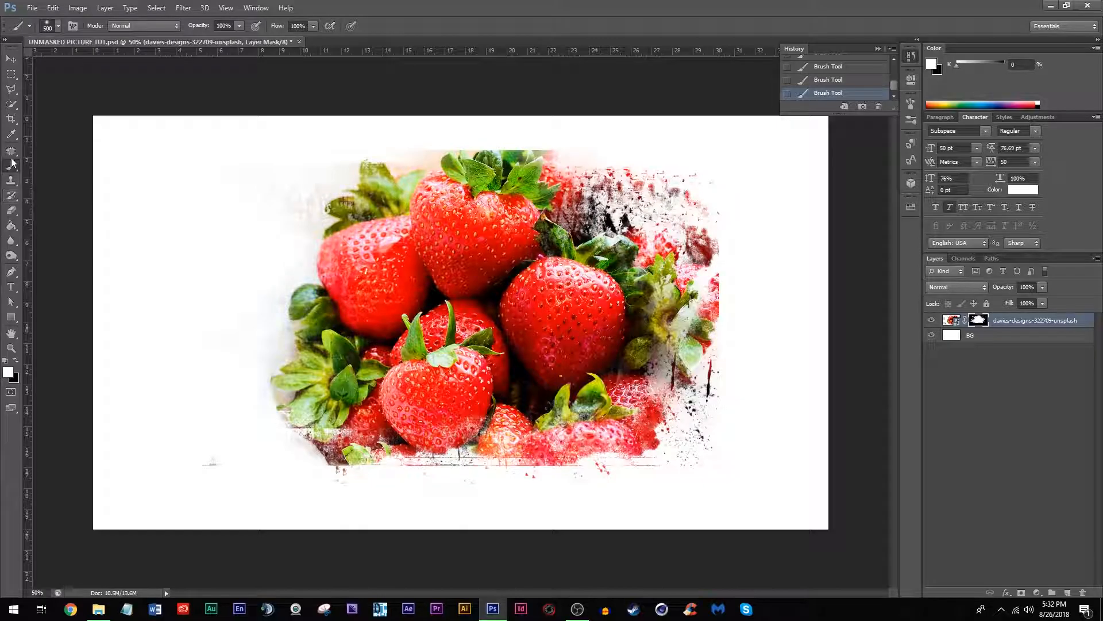
Swap the foreground colour to black and choose the second 3508 px grunge brush from the presets
{"action": "left_click", "coordinate": [16, 361]}
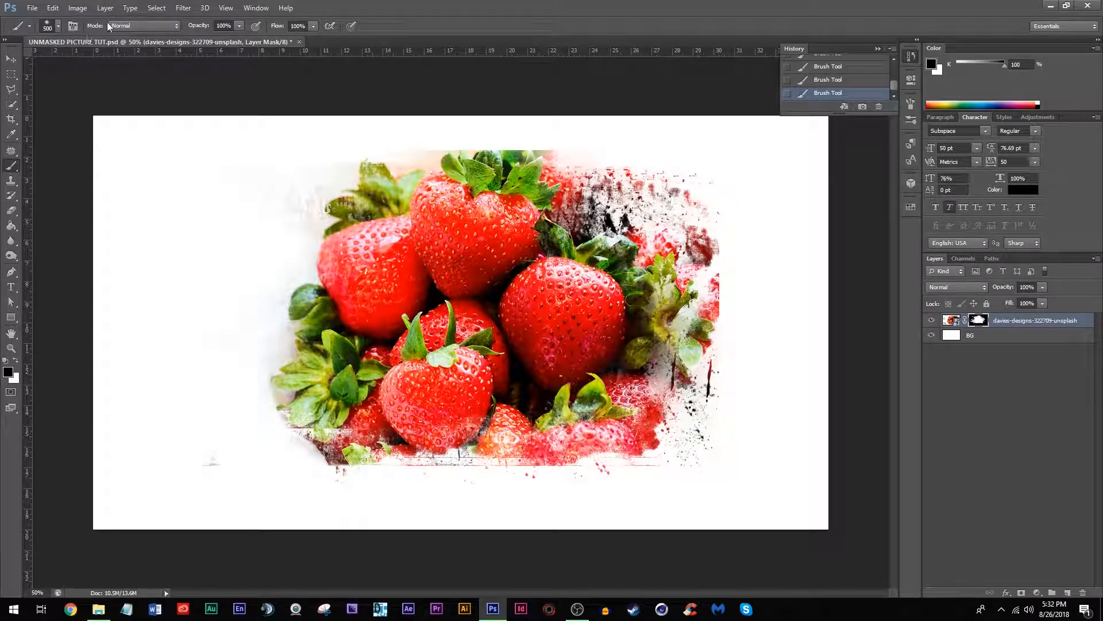
{"action": "left_click", "coordinate": [57, 27]}
{"action": "scroll", "coordinate": [208, 313], "scroll_direction": "down", "scroll_amount": 10}
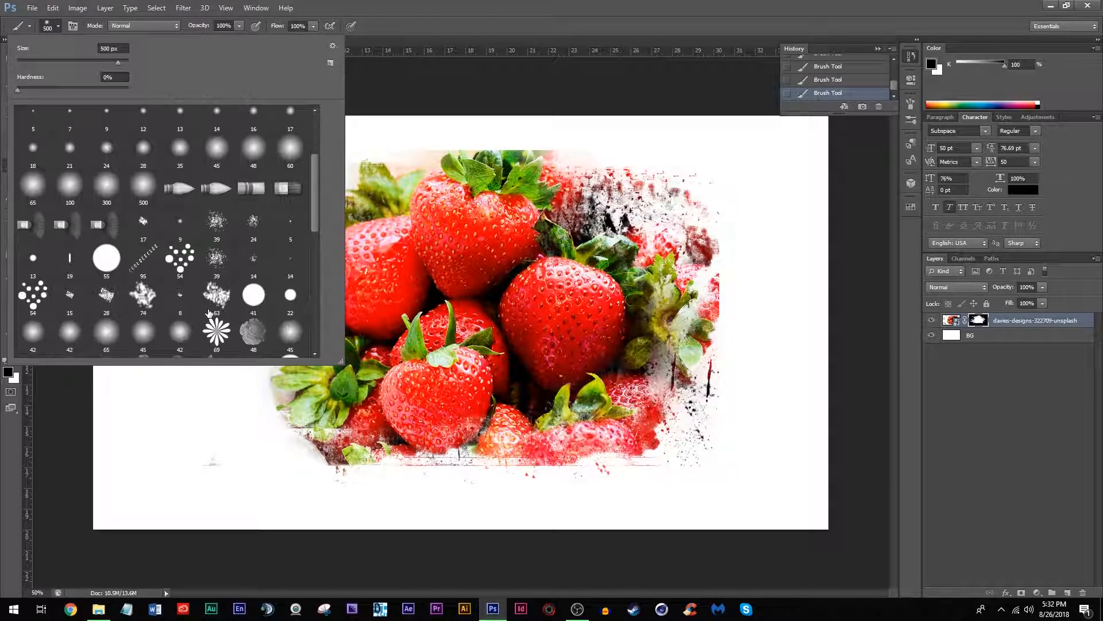
{"action": "scroll", "coordinate": [212, 301], "scroll_direction": "down", "scroll_amount": 1}
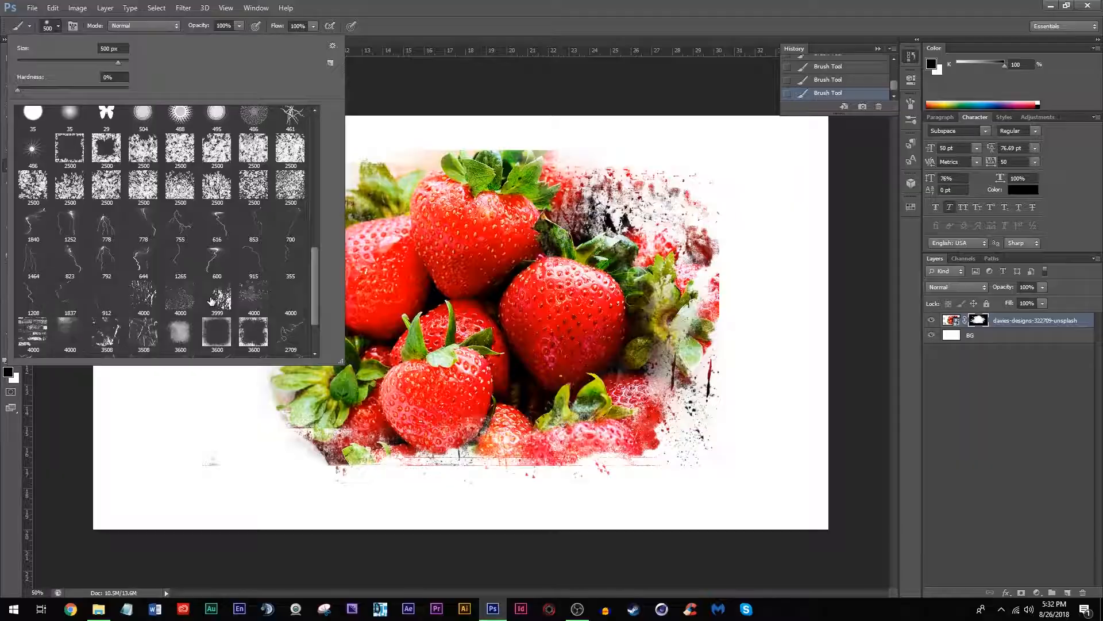
{"action": "scroll", "coordinate": [214, 195], "scroll_direction": "down", "scroll_amount": 2}
{"action": "left_click", "coordinate": [143, 265]}
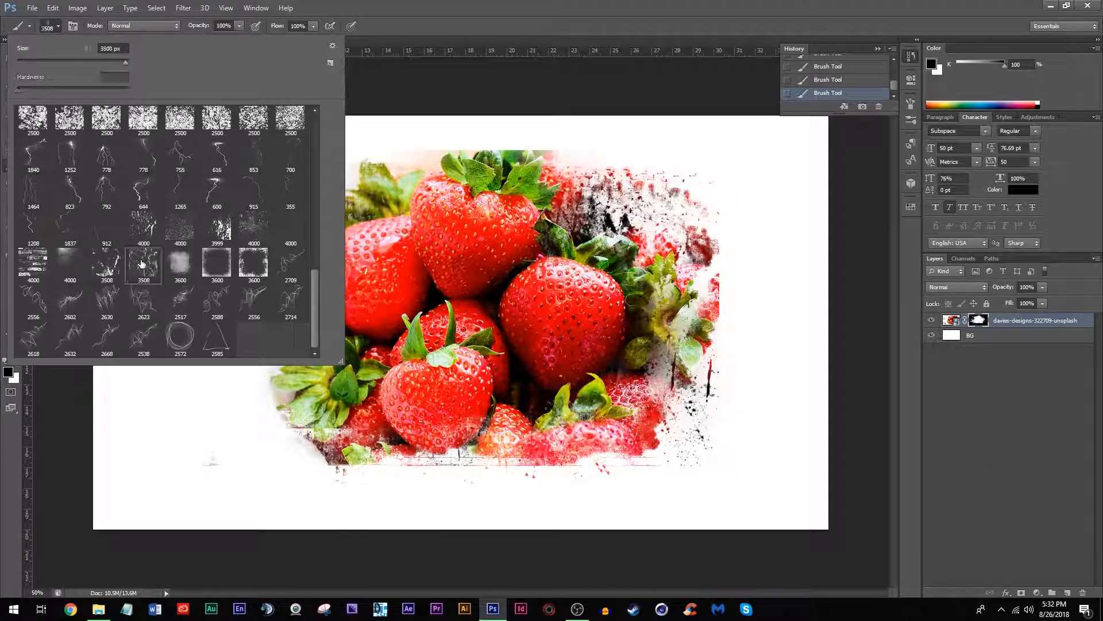
{"action": "left_click", "coordinate": [56, 25]}
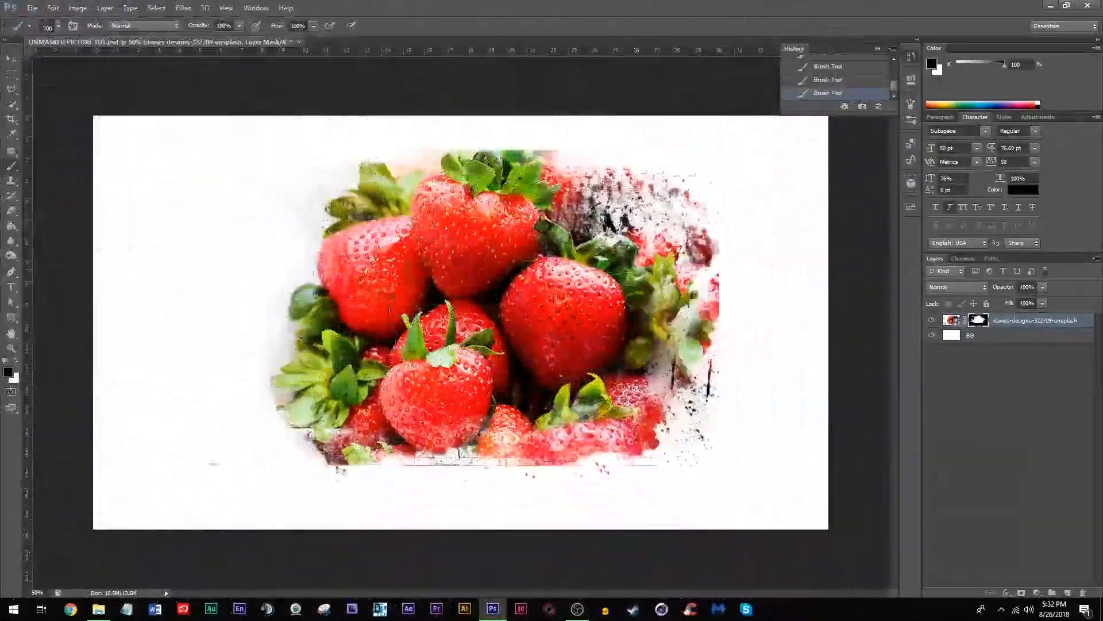
Size the grunge brush to 700 px and stamp black scratches on the mask over the strawberries
{"action": "key", "text": "bracketright"}
{"action": "key", "text": "bracketright"}
{"action": "key", "text": "bracketright"}
{"action": "key", "text": "bracketright"}
{"action": "key", "text": "bracketright"}
{"action": "key", "text": "bracketright"}
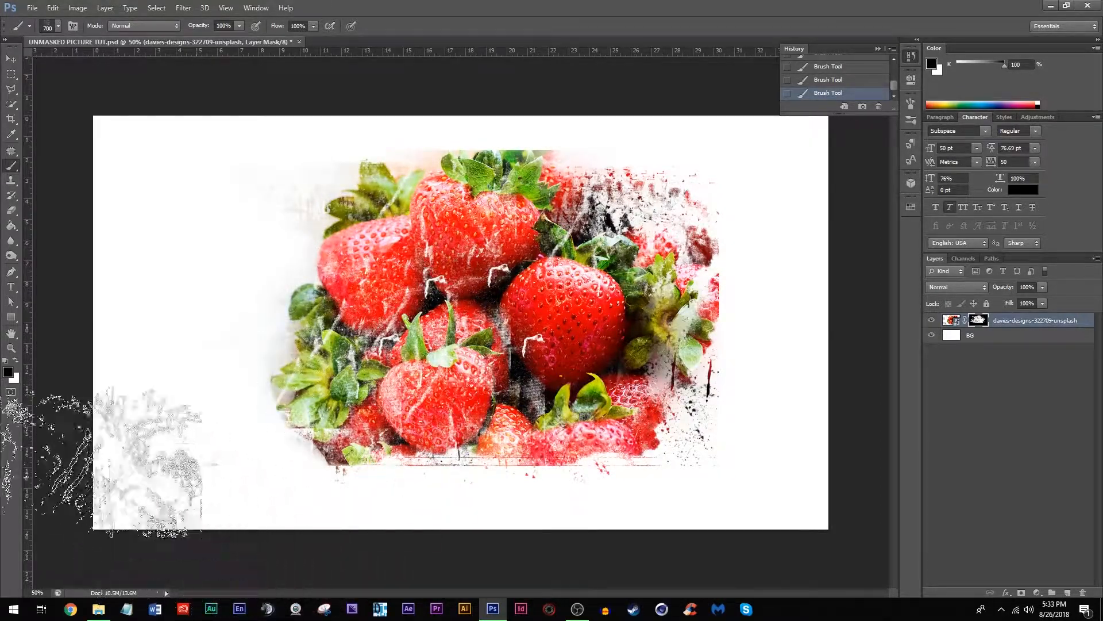
Switch back to the 60 px round brush preset
{"action": "left_click", "coordinate": [59, 28]}
{"action": "left_click", "coordinate": [59, 28]}
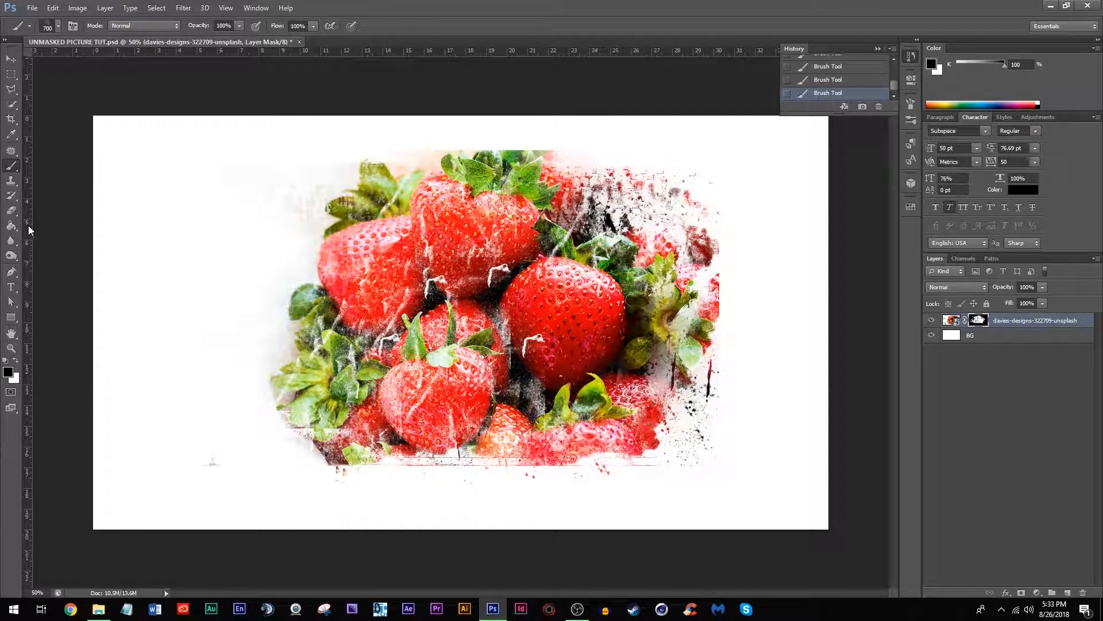
{"action": "left_click", "coordinate": [59, 25]}
{"action": "scroll", "coordinate": [61, 143], "scroll_direction": "up", "scroll_amount": 10}
{"action": "scroll", "coordinate": [61, 143], "scroll_direction": "up", "scroll_amount": 5}
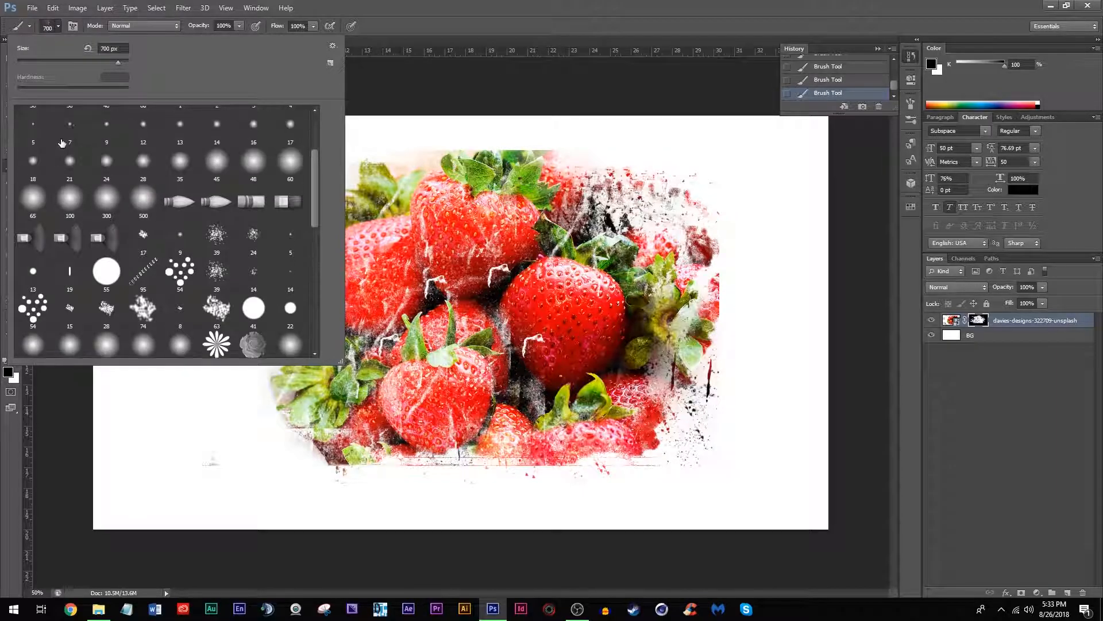
{"action": "left_click", "coordinate": [174, 203]}
{"action": "left_click", "coordinate": [151, 200]}
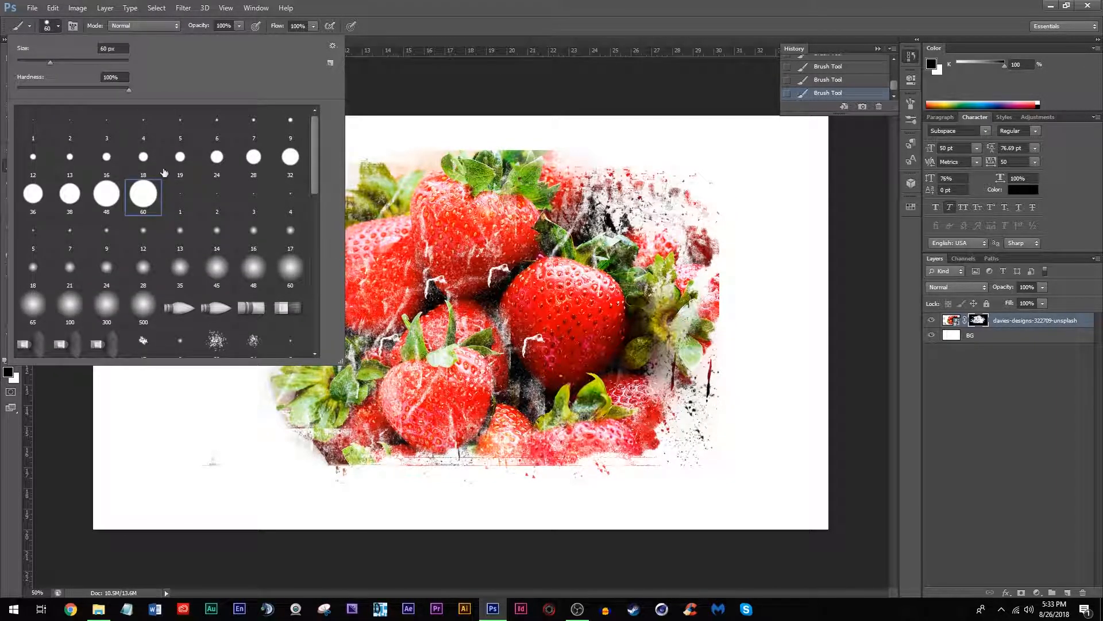
{"action": "left_click", "coordinate": [59, 29]}
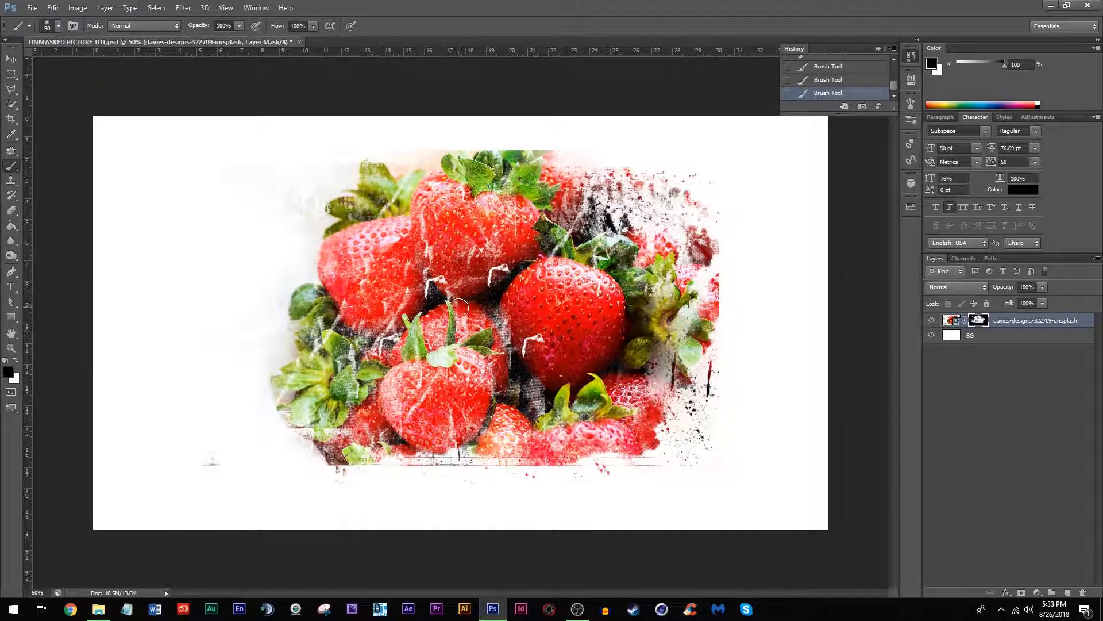
With a 175 px soft round brush and white as the foreground colour, paint away the scratches over the front, left and upper strawberries
{"action": "left_click_drag", "start_coordinate": [457, 325], "coordinate": [436, 329]}
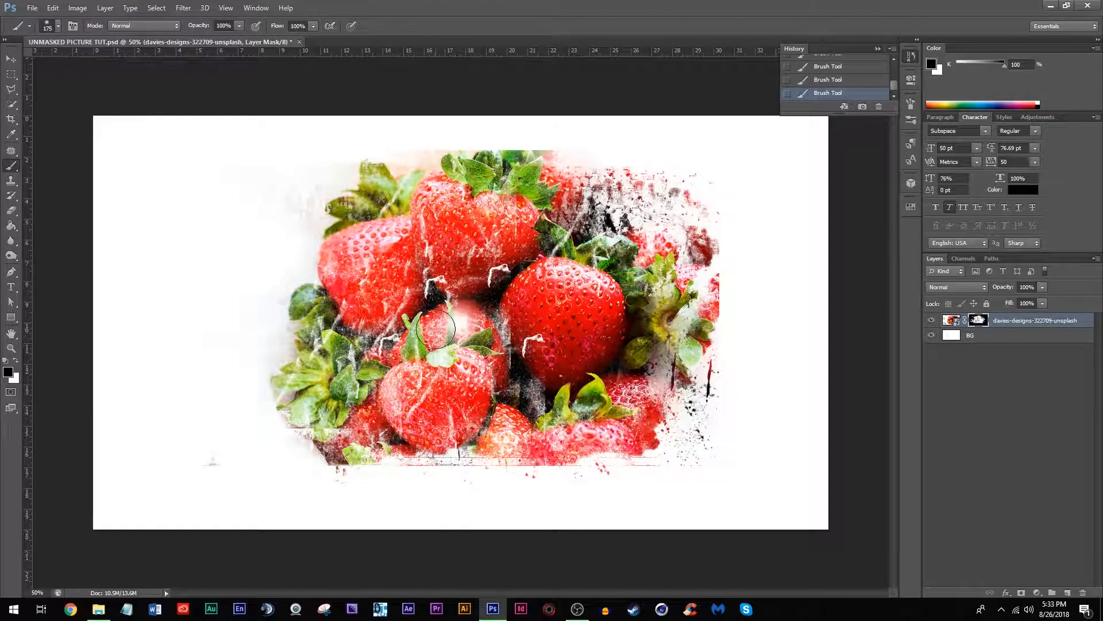
{"action": "key", "text": "ctrl+z"}
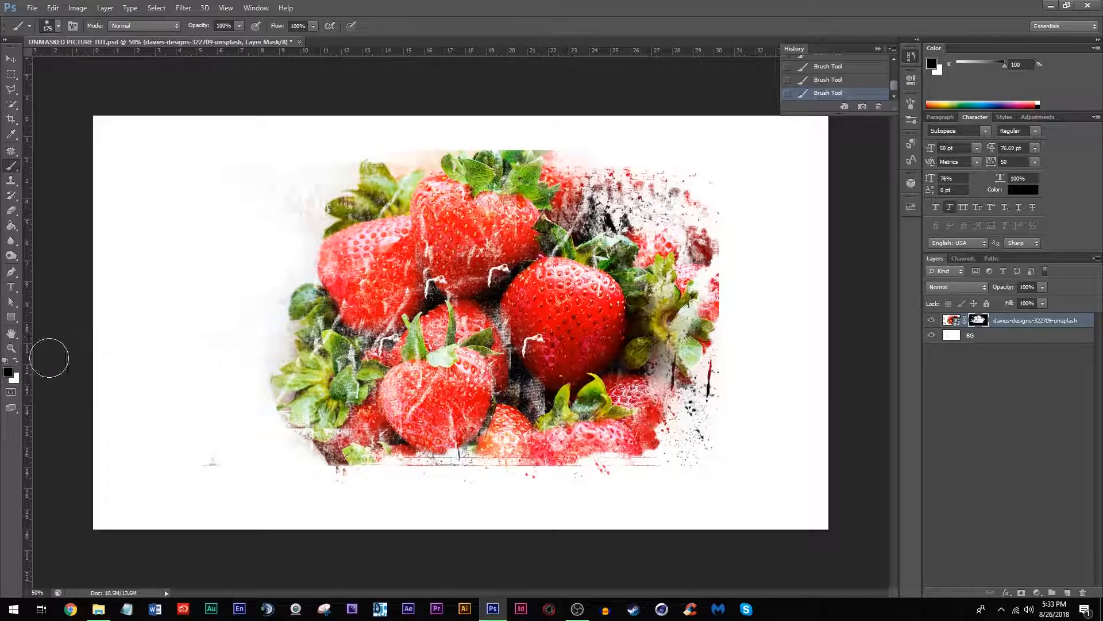
{"action": "left_click", "coordinate": [13, 362]}
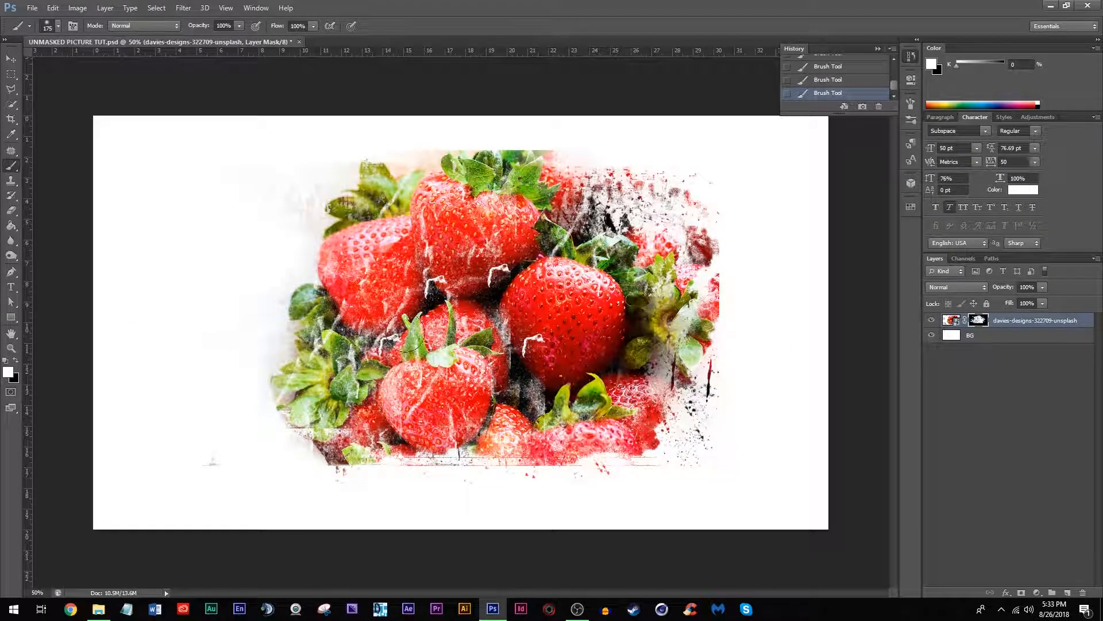
{"action": "left_click_drag", "start_coordinate": [399, 339], "coordinate": [453, 351]}
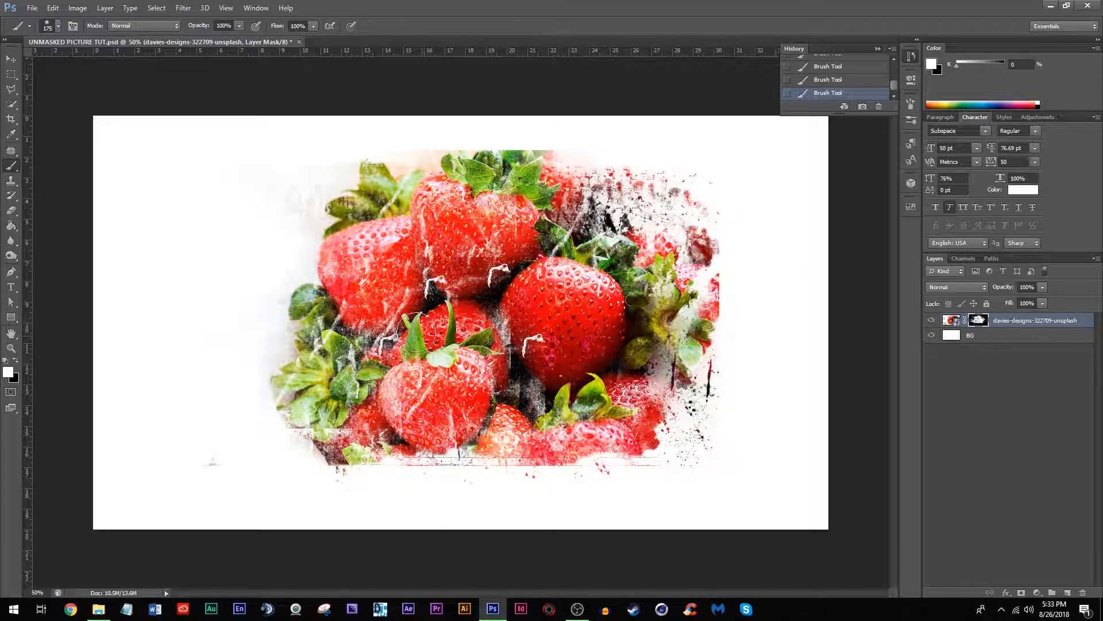
{"action": "mouse_move", "coordinate": [467, 336]}
{"action": "left_mouse_down"}
{"action": "mouse_move", "coordinate": [482, 367]}
{"action": "mouse_move", "coordinate": [410, 389]}
{"action": "mouse_move", "coordinate": [411, 405]}
{"action": "mouse_move", "coordinate": [446, 420]}
{"action": "mouse_move", "coordinate": [462, 403]}
{"action": "left_mouse_up"}
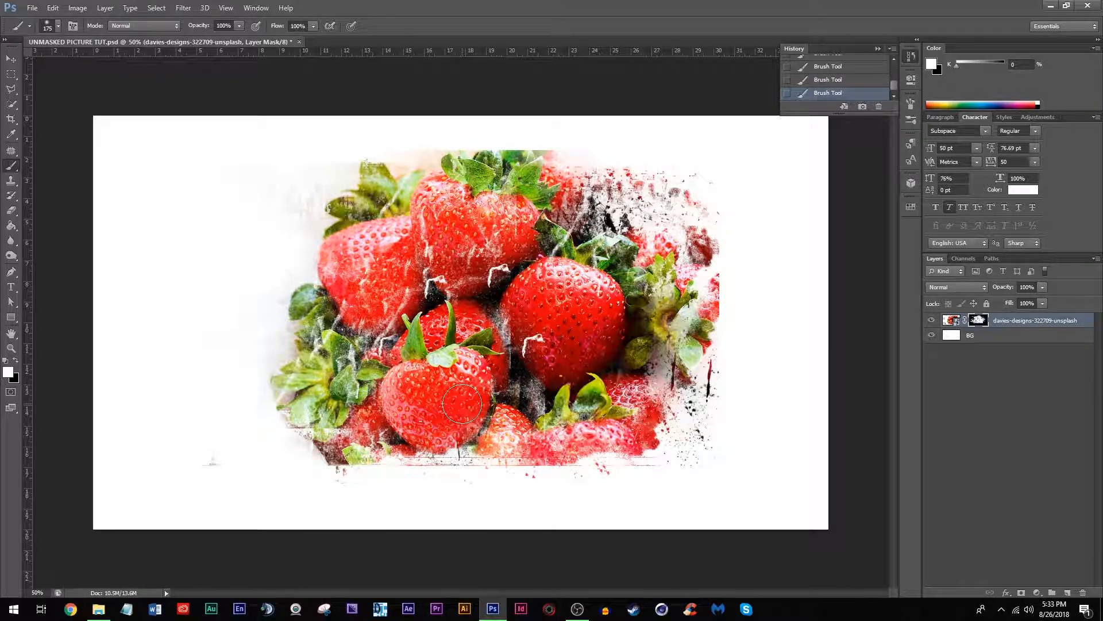
{"action": "mouse_move", "coordinate": [422, 334]}
{"action": "left_mouse_down"}
{"action": "mouse_move", "coordinate": [418, 307]}
{"action": "mouse_move", "coordinate": [392, 314]}
{"action": "mouse_move", "coordinate": [390, 274]}
{"action": "mouse_move", "coordinate": [385, 295]}
{"action": "mouse_move", "coordinate": [364, 258]}
{"action": "mouse_move", "coordinate": [382, 247]}
{"action": "mouse_move", "coordinate": [400, 288]}
{"action": "mouse_move", "coordinate": [434, 316]}
{"action": "left_mouse_up"}
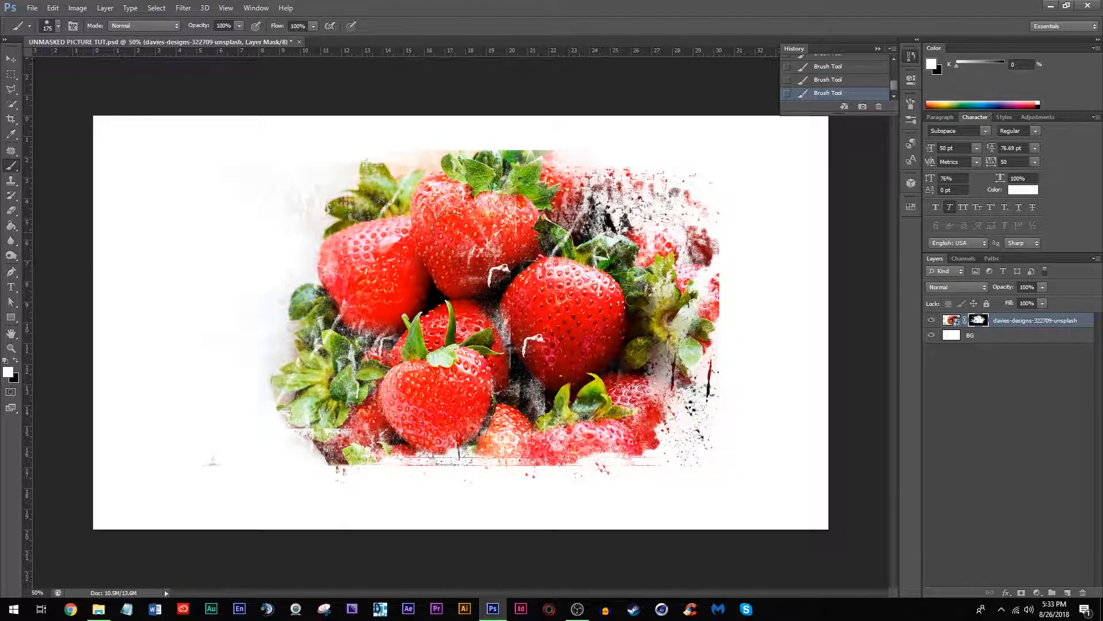
{"action": "mouse_move", "coordinate": [437, 233]}
{"action": "left_mouse_down"}
{"action": "mouse_move", "coordinate": [450, 270]}
{"action": "mouse_move", "coordinate": [470, 267]}
{"action": "mouse_move", "coordinate": [462, 238]}
{"action": "mouse_move", "coordinate": [483, 300]}
{"action": "mouse_move", "coordinate": [467, 254]}
{"action": "mouse_move", "coordinate": [487, 286]}
{"action": "mouse_move", "coordinate": [483, 273]}
{"action": "mouse_move", "coordinate": [496, 343]}
{"action": "left_mouse_up"}
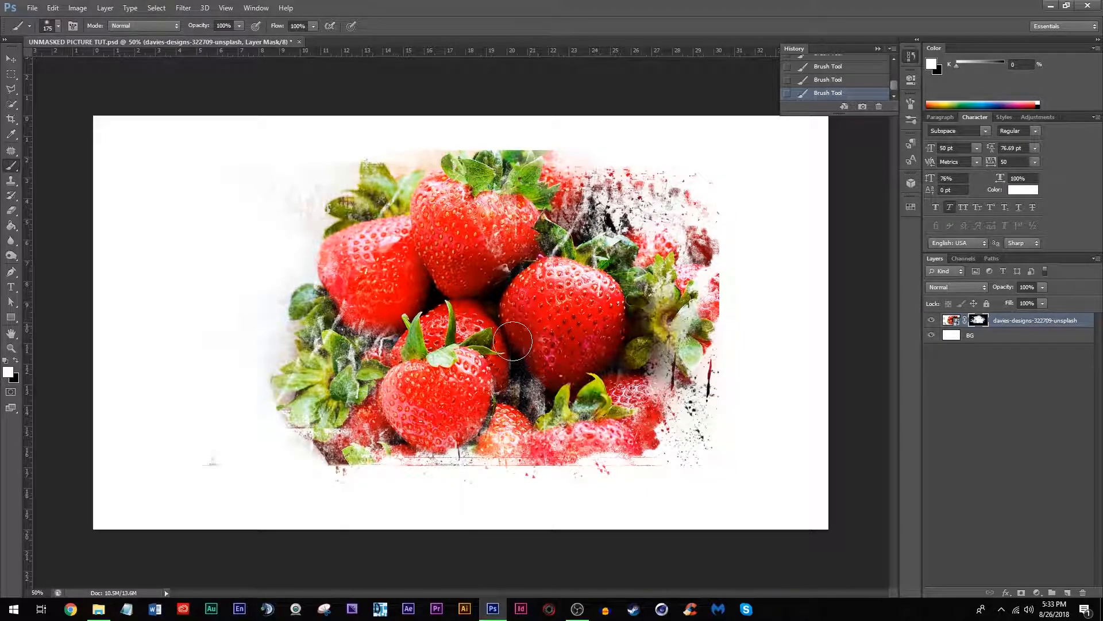
Paint white on the mask to reveal the dark gap between the strawberries and the photo's right, upper and lower areas, including the lower-left corner
{"action": "mouse_move", "coordinate": [518, 374]}
{"action": "left_mouse_down"}
{"action": "mouse_move", "coordinate": [544, 391]}
{"action": "mouse_move", "coordinate": [549, 377]}
{"action": "mouse_move", "coordinate": [551, 474]}
{"action": "left_mouse_up"}
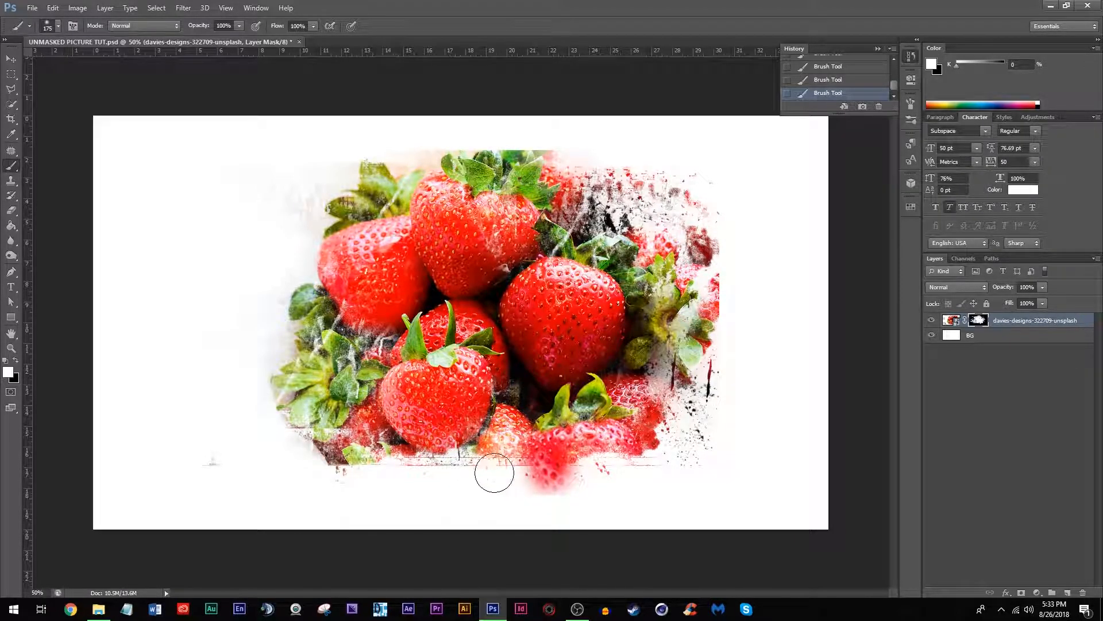
{"action": "mouse_move", "coordinate": [712, 454]}
{"action": "left_mouse_down"}
{"action": "mouse_move", "coordinate": [658, 480]}
{"action": "mouse_move", "coordinate": [689, 479]}
{"action": "mouse_move", "coordinate": [714, 421]}
{"action": "mouse_move", "coordinate": [726, 190]}
{"action": "mouse_move", "coordinate": [699, 155]}
{"action": "mouse_move", "coordinate": [337, 143]}
{"action": "mouse_move", "coordinate": [303, 160]}
{"action": "mouse_move", "coordinate": [254, 223]}
{"action": "mouse_move", "coordinate": [254, 356]}
{"action": "mouse_move", "coordinate": [270, 440]}
{"action": "mouse_move", "coordinate": [262, 467]}
{"action": "mouse_move", "coordinate": [532, 501]}
{"action": "left_mouse_up"}
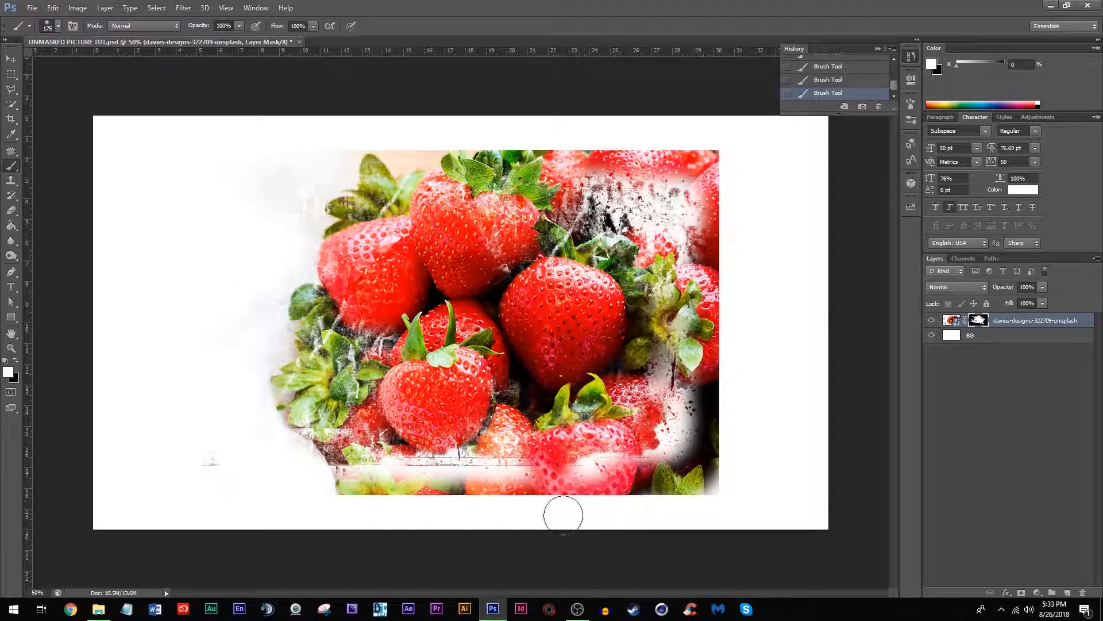
{"action": "mouse_move", "coordinate": [234, 498]}
{"action": "left_mouse_down"}
{"action": "mouse_move", "coordinate": [211, 473]}
{"action": "mouse_move", "coordinate": [224, 432]}
{"action": "mouse_move", "coordinate": [250, 490]}
{"action": "left_mouse_up"}
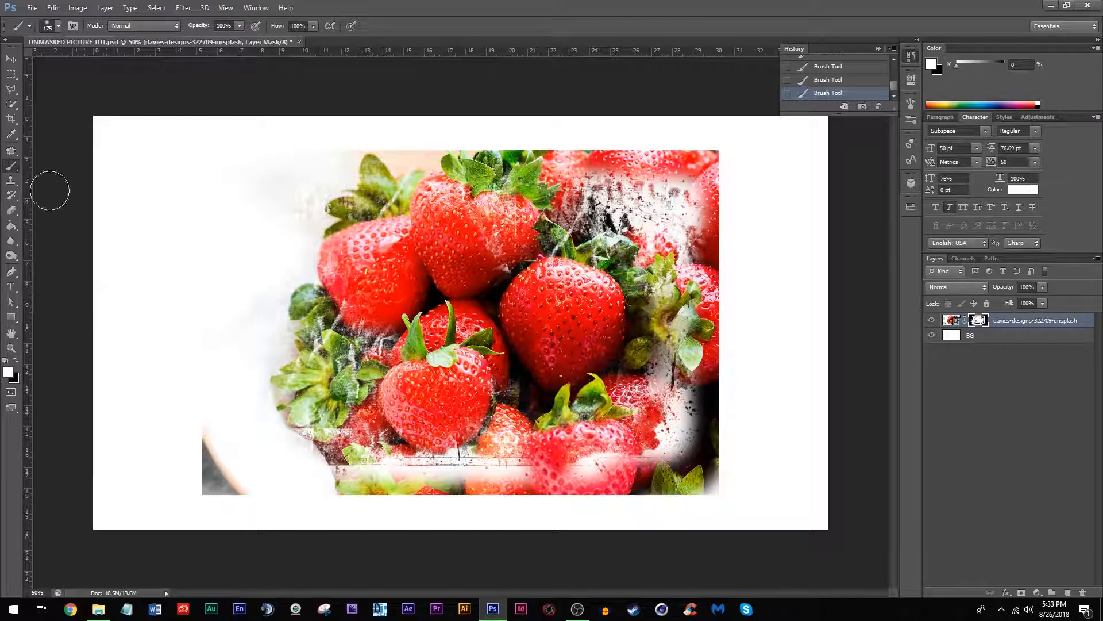
Swap the foreground colour to black and paint out the photo's lower edge from the lower-left corner to past the middle
{"action": "left_click", "coordinate": [16, 361]}
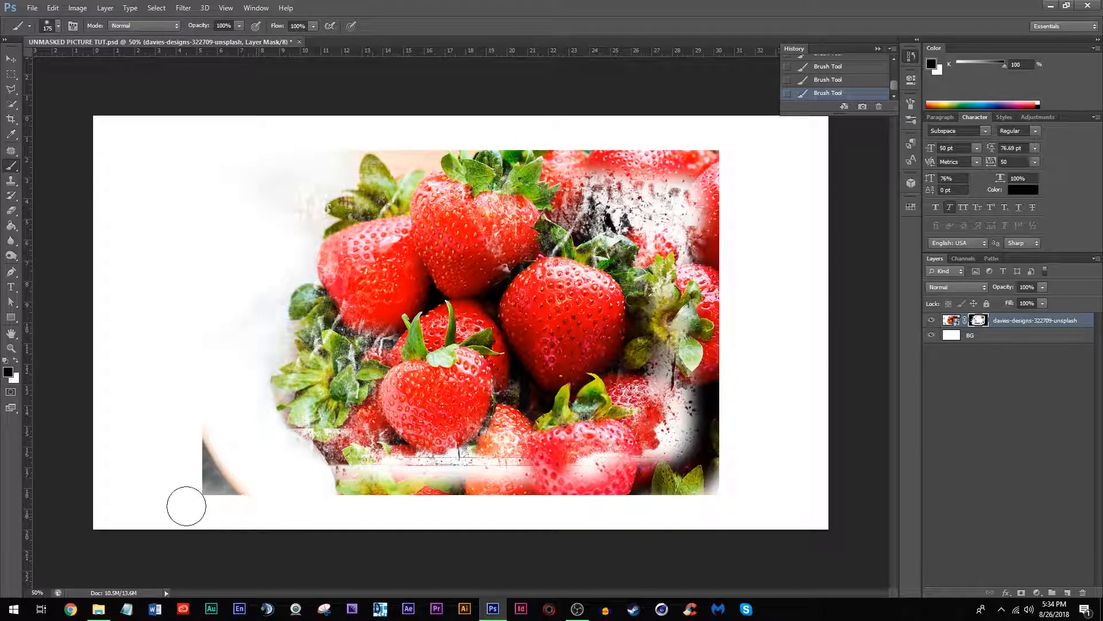
{"action": "mouse_move", "coordinate": [170, 502]}
{"action": "left_mouse_down"}
{"action": "mouse_move", "coordinate": [219, 490]}
{"action": "mouse_move", "coordinate": [188, 493]}
{"action": "mouse_move", "coordinate": [218, 478]}
{"action": "mouse_move", "coordinate": [176, 497]}
{"action": "mouse_move", "coordinate": [227, 475]}
{"action": "mouse_move", "coordinate": [194, 500]}
{"action": "mouse_move", "coordinate": [250, 489]}
{"action": "mouse_move", "coordinate": [225, 492]}
{"action": "mouse_move", "coordinate": [461, 497]}
{"action": "mouse_move", "coordinate": [402, 503]}
{"action": "mouse_move", "coordinate": [365, 504]}
{"action": "mouse_move", "coordinate": [535, 486]}
{"action": "mouse_move", "coordinate": [549, 495]}
{"action": "mouse_move", "coordinate": [534, 475]}
{"action": "mouse_move", "coordinate": [464, 478]}
{"action": "mouse_move", "coordinate": [534, 473]}
{"action": "mouse_move", "coordinate": [474, 487]}
{"action": "mouse_move", "coordinate": [522, 465]}
{"action": "mouse_move", "coordinate": [484, 498]}
{"action": "mouse_move", "coordinate": [566, 492]}
{"action": "mouse_move", "coordinate": [614, 509]}
{"action": "mouse_move", "coordinate": [639, 500]}
{"action": "mouse_move", "coordinate": [528, 535]}
{"action": "mouse_move", "coordinate": [578, 497]}
{"action": "left_mouse_up"}
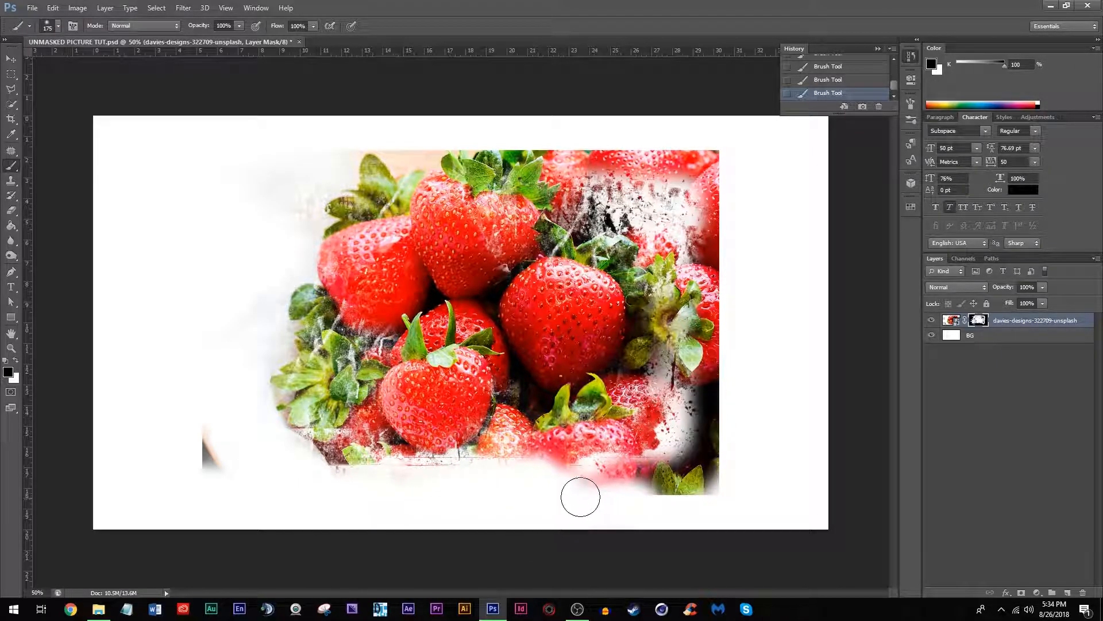
Lower the brush opacity to 39% and fade the photo's lower, left, upper and right edges on the mask with black
{"action": "left_click", "coordinate": [238, 27]}
{"action": "mouse_move", "coordinate": [564, 456]}
{"action": "left_mouse_down"}
{"action": "mouse_move", "coordinate": [649, 456]}
{"action": "mouse_move", "coordinate": [601, 480]}
{"action": "mouse_move", "coordinate": [639, 444]}
{"action": "mouse_move", "coordinate": [590, 502]}
{"action": "mouse_move", "coordinate": [594, 486]}
{"action": "mouse_move", "coordinate": [635, 445]}
{"action": "mouse_move", "coordinate": [621, 507]}
{"action": "mouse_move", "coordinate": [702, 433]}
{"action": "mouse_move", "coordinate": [689, 403]}
{"action": "mouse_move", "coordinate": [681, 412]}
{"action": "mouse_move", "coordinate": [687, 351]}
{"action": "mouse_move", "coordinate": [667, 413]}
{"action": "mouse_move", "coordinate": [603, 464]}
{"action": "mouse_move", "coordinate": [417, 466]}
{"action": "mouse_move", "coordinate": [433, 444]}
{"action": "mouse_move", "coordinate": [444, 445]}
{"action": "mouse_move", "coordinate": [338, 458]}
{"action": "mouse_move", "coordinate": [366, 470]}
{"action": "mouse_move", "coordinate": [350, 447]}
{"action": "mouse_move", "coordinate": [302, 445]}
{"action": "mouse_move", "coordinate": [255, 401]}
{"action": "mouse_move", "coordinate": [283, 369]}
{"action": "mouse_move", "coordinate": [283, 386]}
{"action": "mouse_move", "coordinate": [266, 361]}
{"action": "mouse_move", "coordinate": [205, 483]}
{"action": "mouse_move", "coordinate": [210, 427]}
{"action": "mouse_move", "coordinate": [200, 460]}
{"action": "left_mouse_up"}
{"action": "left_click", "coordinate": [203, 453]}
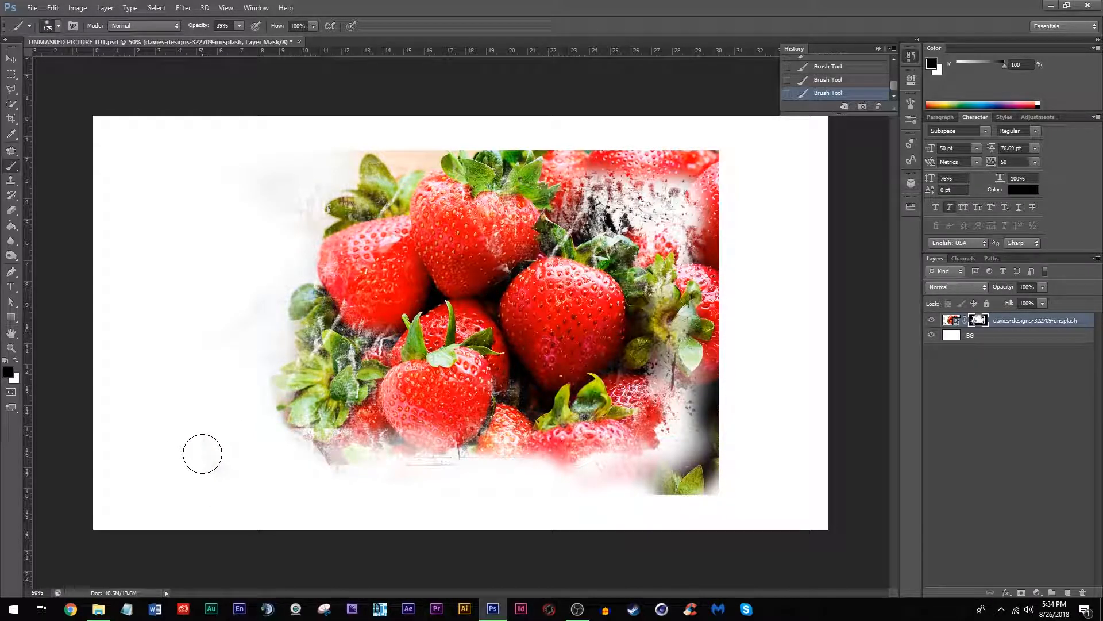
{"action": "mouse_move", "coordinate": [378, 200]}
{"action": "left_mouse_down"}
{"action": "mouse_move", "coordinate": [412, 171]}
{"action": "mouse_move", "coordinate": [304, 226]}
{"action": "mouse_move", "coordinate": [388, 163]}
{"action": "mouse_move", "coordinate": [316, 194]}
{"action": "mouse_move", "coordinate": [296, 172]}
{"action": "mouse_move", "coordinate": [330, 151]}
{"action": "mouse_move", "coordinate": [264, 176]}
{"action": "mouse_move", "coordinate": [530, 149]}
{"action": "mouse_move", "coordinate": [372, 170]}
{"action": "mouse_move", "coordinate": [619, 173]}
{"action": "mouse_move", "coordinate": [481, 173]}
{"action": "mouse_move", "coordinate": [568, 206]}
{"action": "mouse_move", "coordinate": [554, 190]}
{"action": "mouse_move", "coordinate": [703, 214]}
{"action": "mouse_move", "coordinate": [598, 190]}
{"action": "mouse_move", "coordinate": [681, 200]}
{"action": "mouse_move", "coordinate": [729, 310]}
{"action": "mouse_move", "coordinate": [708, 271]}
{"action": "mouse_move", "coordinate": [696, 362]}
{"action": "mouse_move", "coordinate": [692, 294]}
{"action": "mouse_move", "coordinate": [654, 419]}
{"action": "mouse_move", "coordinate": [621, 431]}
{"action": "left_mouse_up"}
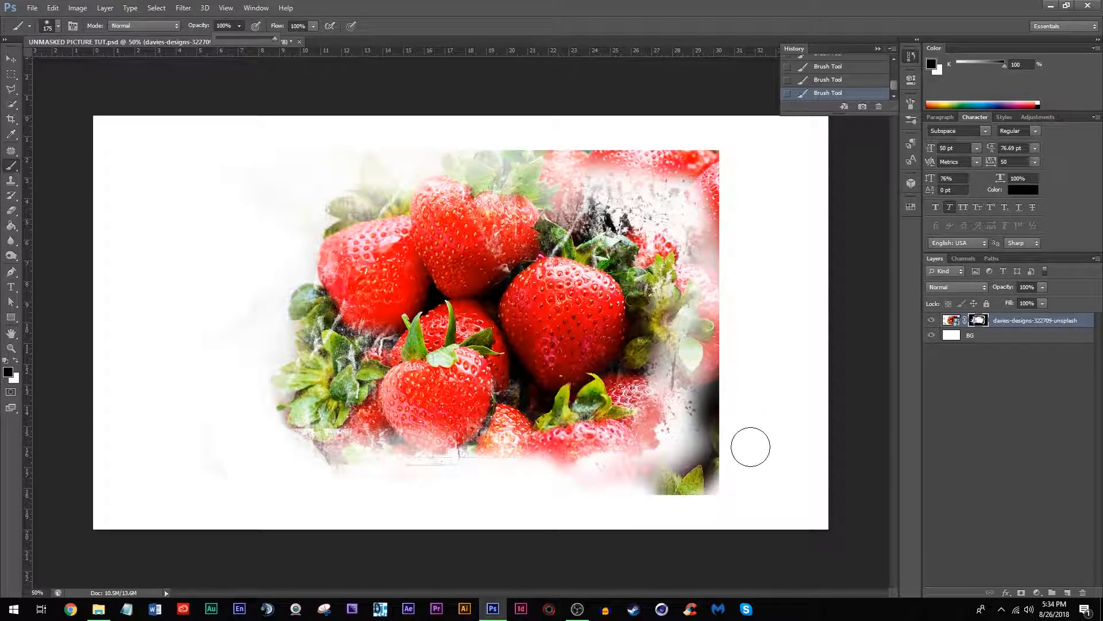
Return the brush opacity to 100% and paint black over the remaining hard photo borders to soften the outline all around
{"action": "mouse_move", "coordinate": [627, 520]}
{"action": "left_mouse_down"}
{"action": "mouse_move", "coordinate": [718, 491]}
{"action": "mouse_move", "coordinate": [573, 488]}
{"action": "mouse_move", "coordinate": [700, 479]}
{"action": "mouse_move", "coordinate": [724, 451]}
{"action": "mouse_move", "coordinate": [696, 467]}
{"action": "mouse_move", "coordinate": [722, 354]}
{"action": "mouse_move", "coordinate": [711, 394]}
{"action": "mouse_move", "coordinate": [718, 258]}
{"action": "mouse_move", "coordinate": [725, 317]}
{"action": "mouse_move", "coordinate": [716, 155]}
{"action": "mouse_move", "coordinate": [280, 148]}
{"action": "mouse_move", "coordinate": [308, 144]}
{"action": "mouse_move", "coordinate": [259, 219]}
{"action": "mouse_move", "coordinate": [261, 264]}
{"action": "left_mouse_up"}
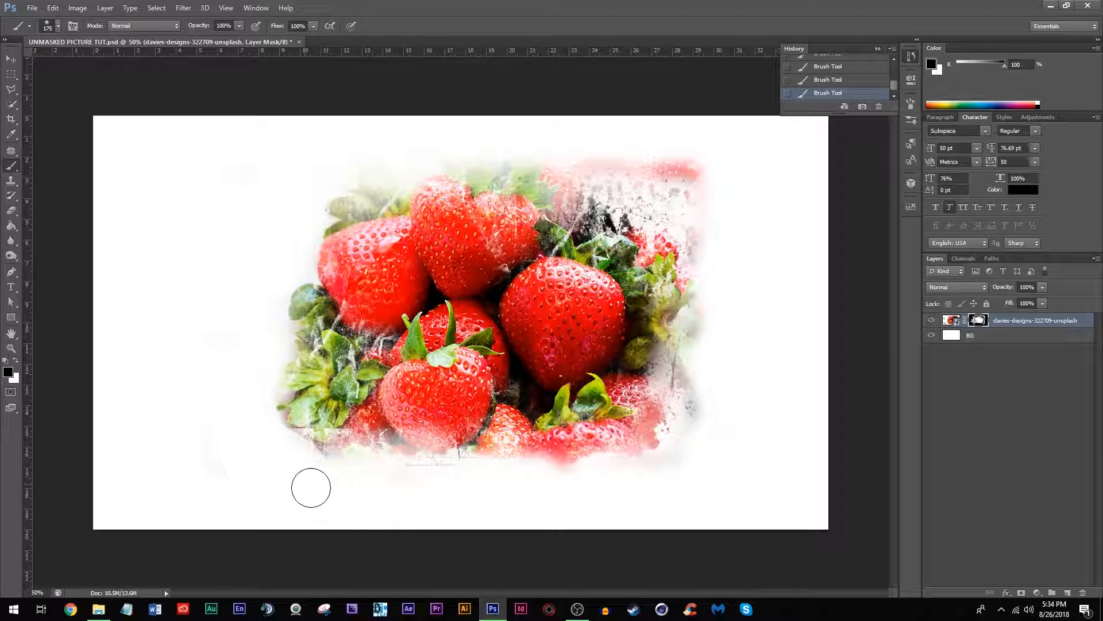
{"action": "left_click_drag", "start_coordinate": [425, 484], "coordinate": [413, 481]}
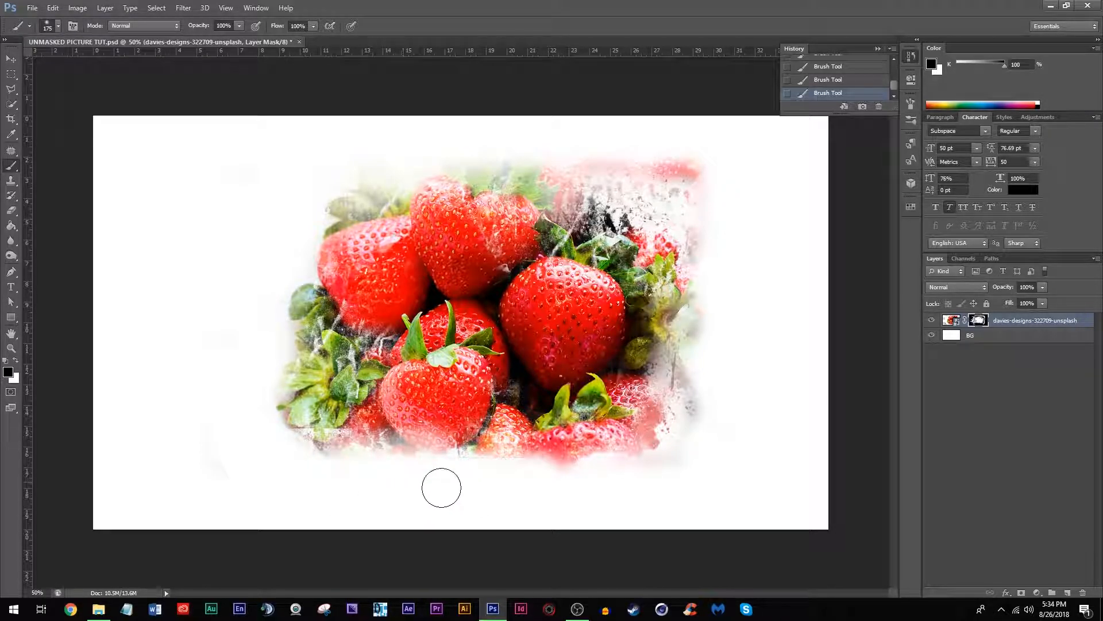
{"action": "mouse_move", "coordinate": [719, 155]}
{"action": "left_mouse_down"}
{"action": "mouse_move", "coordinate": [558, 138]}
{"action": "mouse_move", "coordinate": [715, 152]}
{"action": "mouse_move", "coordinate": [731, 204]}
{"action": "left_mouse_up"}
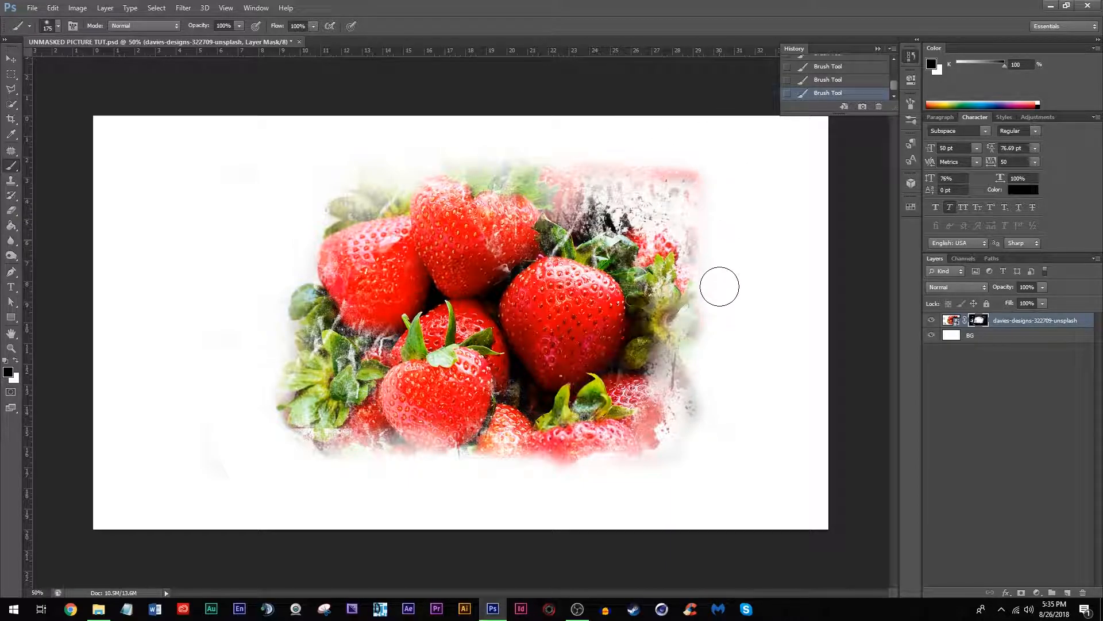
Nudge the masked strawberry layer to the left on the canvas with the Move tool, and deselect the layer
{"action": "left_click", "coordinate": [11, 61]}
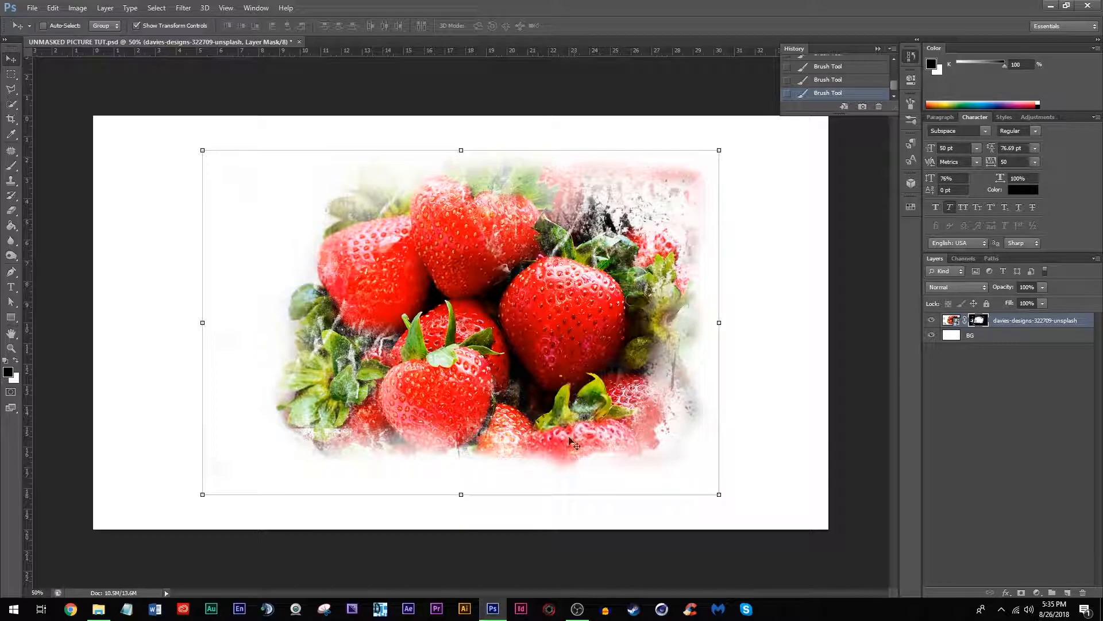
{"action": "key", "text": "shift+Left"}
{"action": "key", "text": "shift+Left"}
{"action": "key", "text": "shift+Left"}
{"action": "key", "text": "shift+Left"}
{"action": "key", "text": "shift+Left"}
{"action": "key", "text": "shift+Left"}
{"action": "key", "text": "shift+Left"}
{"action": "key", "text": "shift+Left"}
{"action": "key", "text": "shift+Left"}
{"action": "key", "text": "shift+Left"}
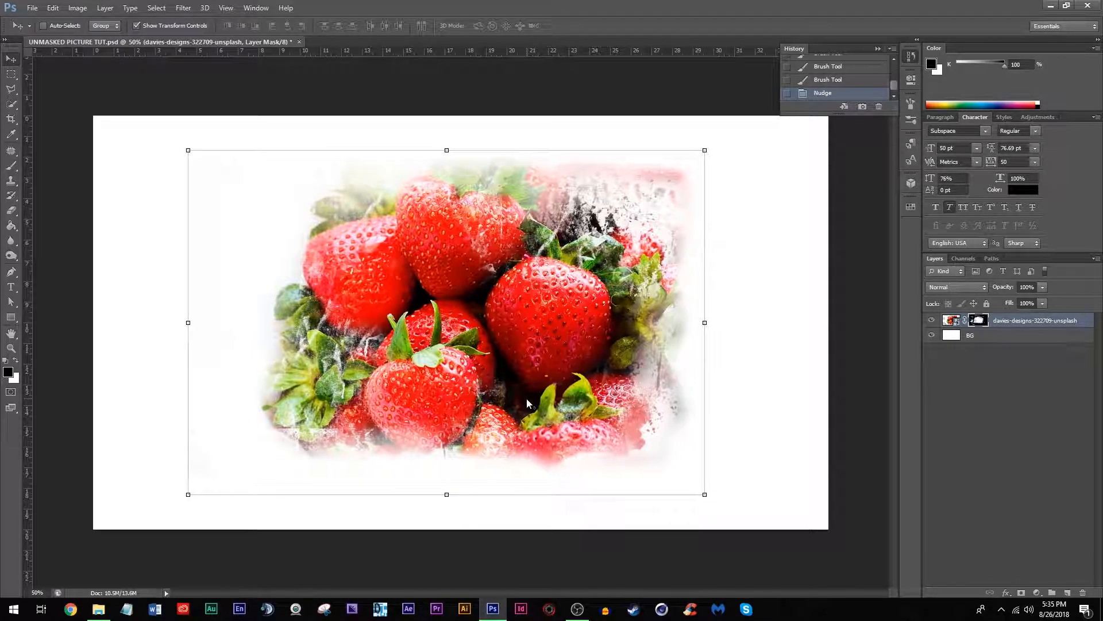
{"action": "key", "text": "shift+Left"}
{"action": "key", "text": "shift+Left"}
{"action": "key", "text": "shift+Left"}
{"action": "key", "text": "shift+Left"}
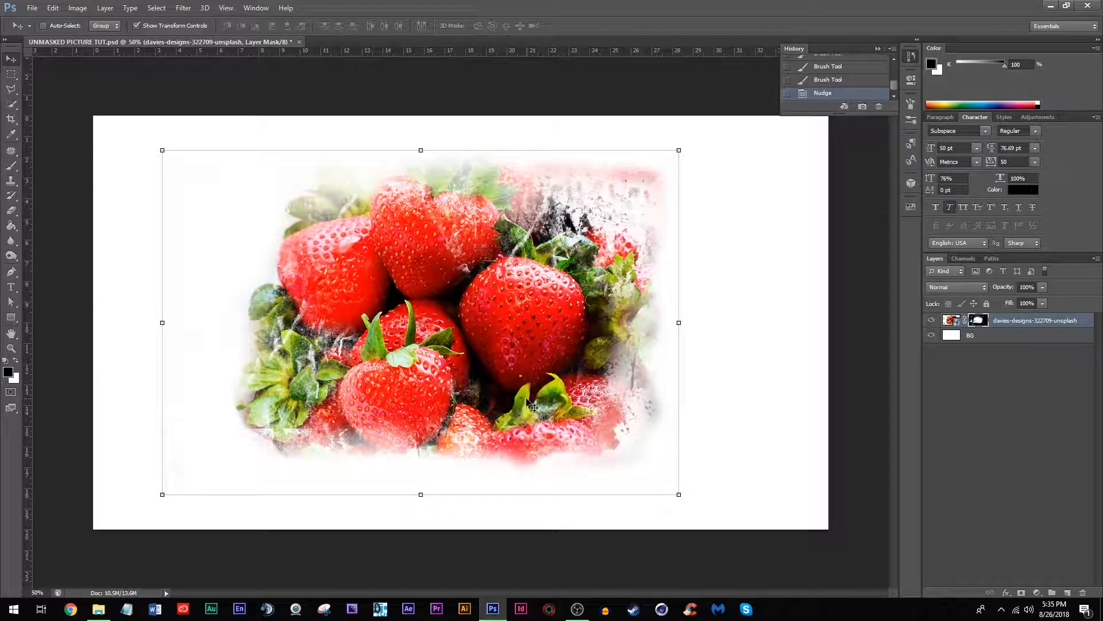
{"action": "left_click", "coordinate": [1012, 465]}
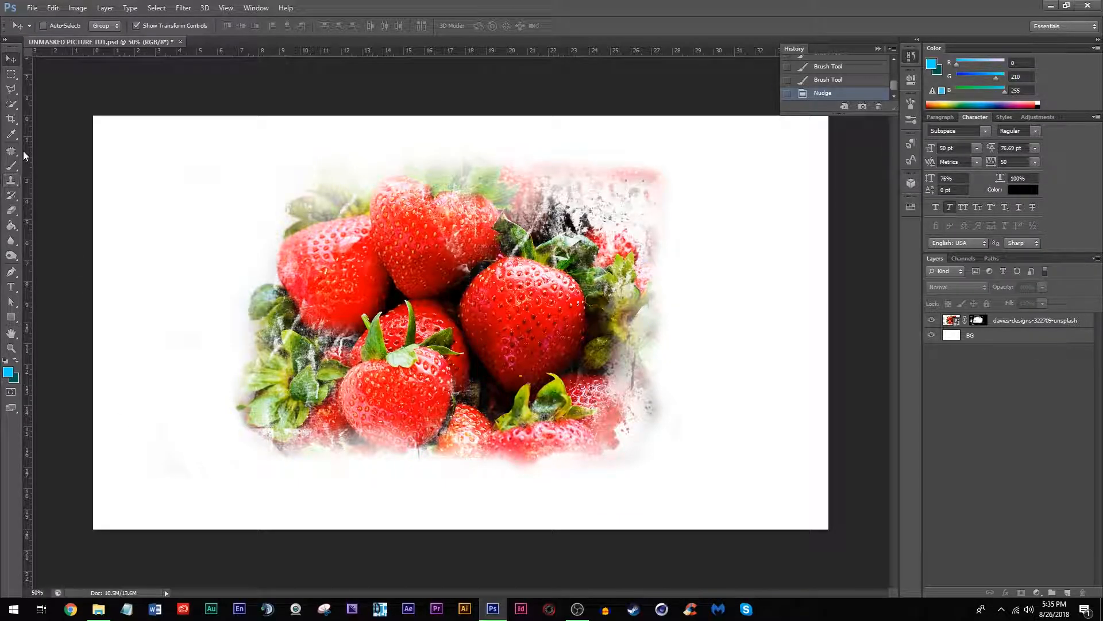
Activate the strawberry layer's mask and trim the upper-right, right and left edges with the black soft brush at 100% opacity
{"action": "left_click", "coordinate": [12, 167]}
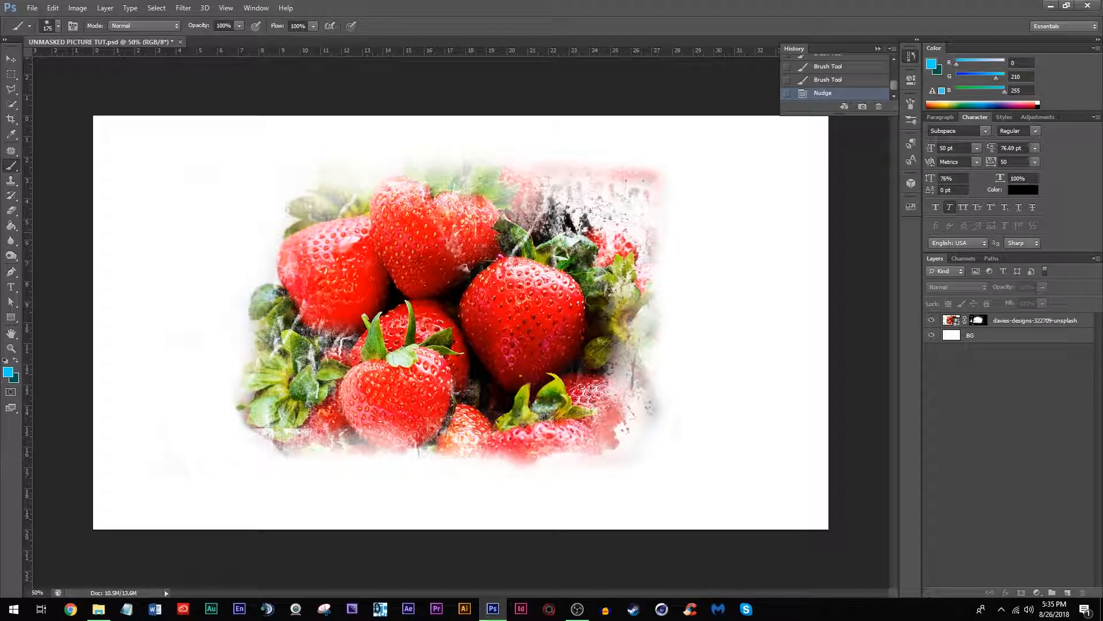
{"action": "left_click", "coordinate": [979, 321]}
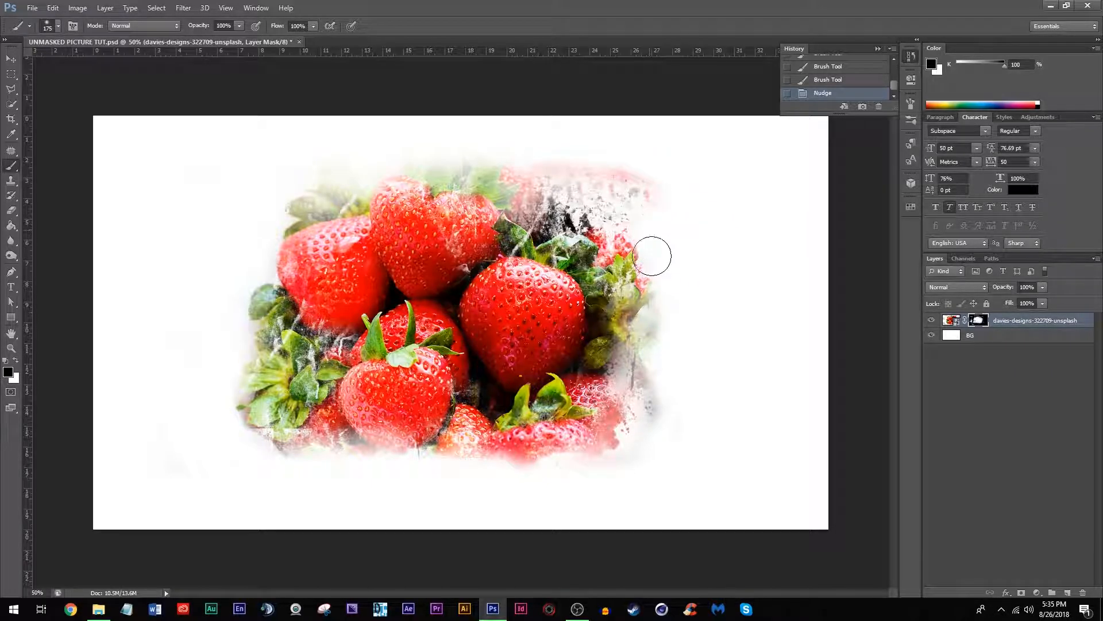
{"action": "mouse_move", "coordinate": [652, 226]}
{"action": "left_mouse_down"}
{"action": "mouse_move", "coordinate": [693, 177]}
{"action": "mouse_move", "coordinate": [635, 147]}
{"action": "mouse_move", "coordinate": [605, 158]}
{"action": "mouse_move", "coordinate": [619, 169]}
{"action": "mouse_move", "coordinate": [593, 162]}
{"action": "mouse_move", "coordinate": [560, 176]}
{"action": "mouse_move", "coordinate": [522, 159]}
{"action": "mouse_move", "coordinate": [599, 154]}
{"action": "left_mouse_up"}
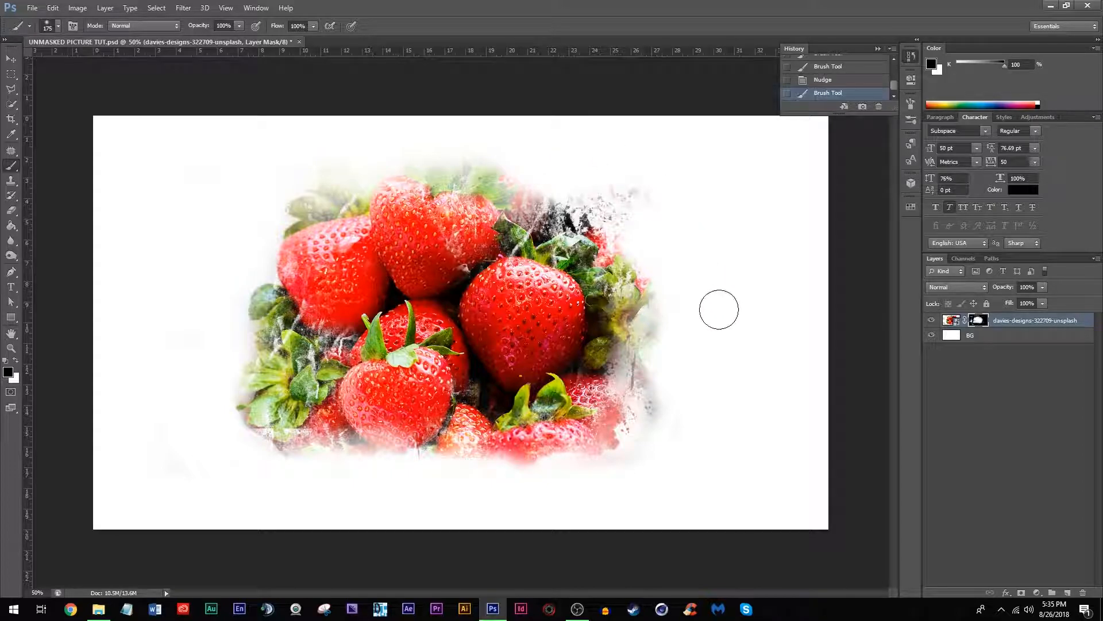
{"action": "mouse_move", "coordinate": [677, 375]}
{"action": "left_mouse_down"}
{"action": "mouse_move", "coordinate": [654, 389]}
{"action": "mouse_move", "coordinate": [672, 343]}
{"action": "mouse_move", "coordinate": [654, 363]}
{"action": "mouse_move", "coordinate": [650, 341]}
{"action": "mouse_move", "coordinate": [628, 340]}
{"action": "mouse_move", "coordinate": [654, 333]}
{"action": "mouse_move", "coordinate": [691, 374]}
{"action": "left_mouse_up"}
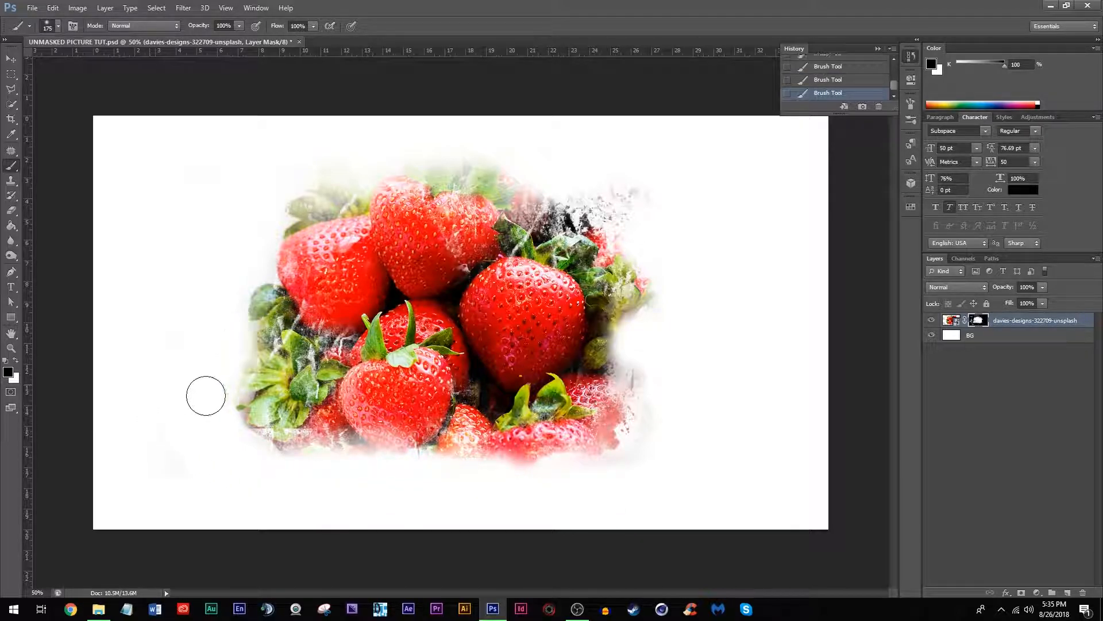
{"action": "left_click_drag", "start_coordinate": [204, 394], "coordinate": [208, 368]}
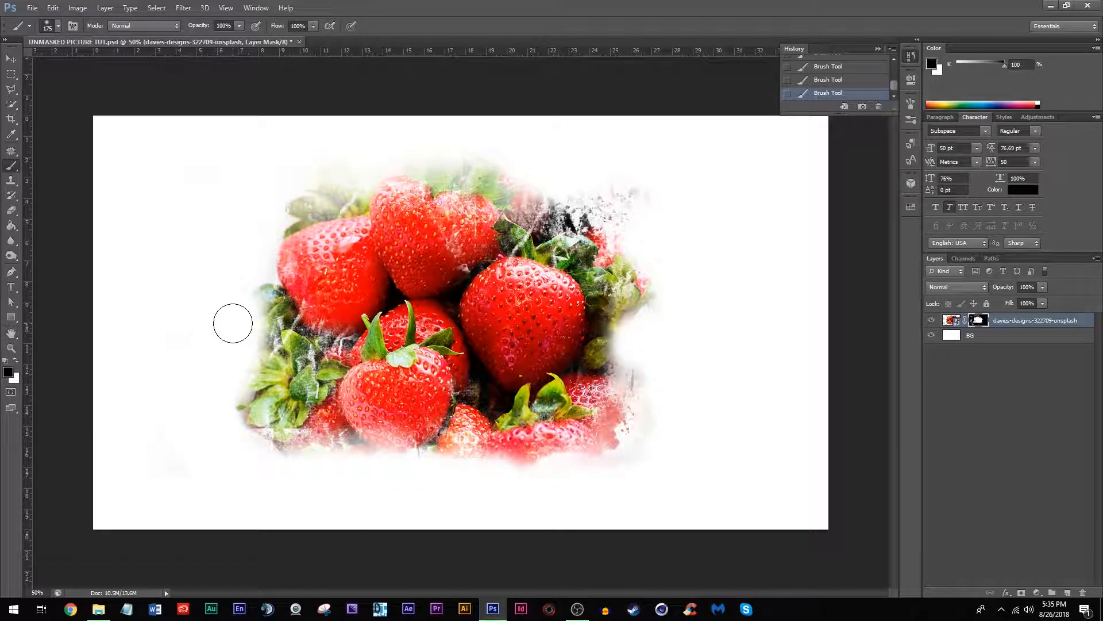
{"action": "mouse_move", "coordinate": [237, 351]}
{"action": "left_mouse_down"}
{"action": "mouse_move", "coordinate": [263, 339]}
{"action": "mouse_move", "coordinate": [247, 368]}
{"action": "left_mouse_up"}
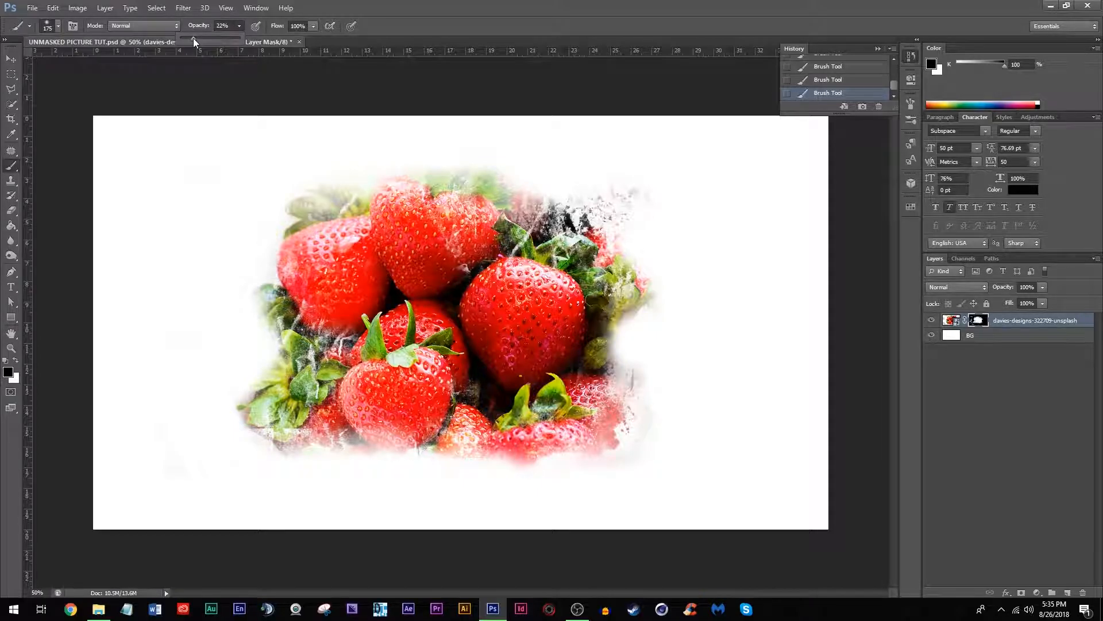
Lower the brush opacity to 22% and fade the outer strawberries and leaves softly into the white background
{"action": "left_click", "coordinate": [238, 26]}
{"action": "left_click", "coordinate": [239, 28]}
{"action": "mouse_move", "coordinate": [686, 171]}
{"action": "left_mouse_down"}
{"action": "mouse_move", "coordinate": [603, 191]}
{"action": "mouse_move", "coordinate": [665, 199]}
{"action": "mouse_move", "coordinate": [635, 215]}
{"action": "mouse_move", "coordinate": [635, 240]}
{"action": "mouse_move", "coordinate": [446, 175]}
{"action": "mouse_move", "coordinate": [534, 209]}
{"action": "mouse_move", "coordinate": [473, 168]}
{"action": "mouse_move", "coordinate": [651, 276]}
{"action": "mouse_move", "coordinate": [629, 292]}
{"action": "mouse_move", "coordinate": [623, 251]}
{"action": "mouse_move", "coordinate": [655, 339]}
{"action": "mouse_move", "coordinate": [627, 355]}
{"action": "mouse_move", "coordinate": [648, 337]}
{"action": "mouse_move", "coordinate": [629, 244]}
{"action": "mouse_move", "coordinate": [648, 373]}
{"action": "mouse_move", "coordinate": [593, 442]}
{"action": "mouse_move", "coordinate": [489, 455]}
{"action": "mouse_move", "coordinate": [485, 477]}
{"action": "mouse_move", "coordinate": [620, 412]}
{"action": "mouse_move", "coordinate": [594, 438]}
{"action": "mouse_move", "coordinate": [635, 404]}
{"action": "mouse_move", "coordinate": [609, 440]}
{"action": "mouse_move", "coordinate": [604, 412]}
{"action": "mouse_move", "coordinate": [406, 457]}
{"action": "mouse_move", "coordinate": [165, 452]}
{"action": "mouse_move", "coordinate": [241, 435]}
{"action": "mouse_move", "coordinate": [258, 374]}
{"action": "mouse_move", "coordinate": [334, 457]}
{"action": "mouse_move", "coordinate": [231, 382]}
{"action": "mouse_move", "coordinate": [342, 459]}
{"action": "mouse_move", "coordinate": [231, 388]}
{"action": "mouse_move", "coordinate": [350, 442]}
{"action": "mouse_move", "coordinate": [257, 427]}
{"action": "mouse_move", "coordinate": [291, 453]}
{"action": "mouse_move", "coordinate": [244, 396]}
{"action": "mouse_move", "coordinate": [282, 312]}
{"action": "mouse_move", "coordinate": [275, 334]}
{"action": "mouse_move", "coordinate": [268, 323]}
{"action": "mouse_move", "coordinate": [285, 247]}
{"action": "mouse_move", "coordinate": [266, 325]}
{"action": "mouse_move", "coordinate": [284, 252]}
{"action": "mouse_move", "coordinate": [263, 309]}
{"action": "mouse_move", "coordinate": [356, 178]}
{"action": "mouse_move", "coordinate": [255, 231]}
{"action": "mouse_move", "coordinate": [333, 208]}
{"action": "mouse_move", "coordinate": [282, 194]}
{"action": "mouse_move", "coordinate": [451, 177]}
{"action": "mouse_move", "coordinate": [406, 178]}
{"action": "mouse_move", "coordinate": [499, 195]}
{"action": "left_mouse_up"}
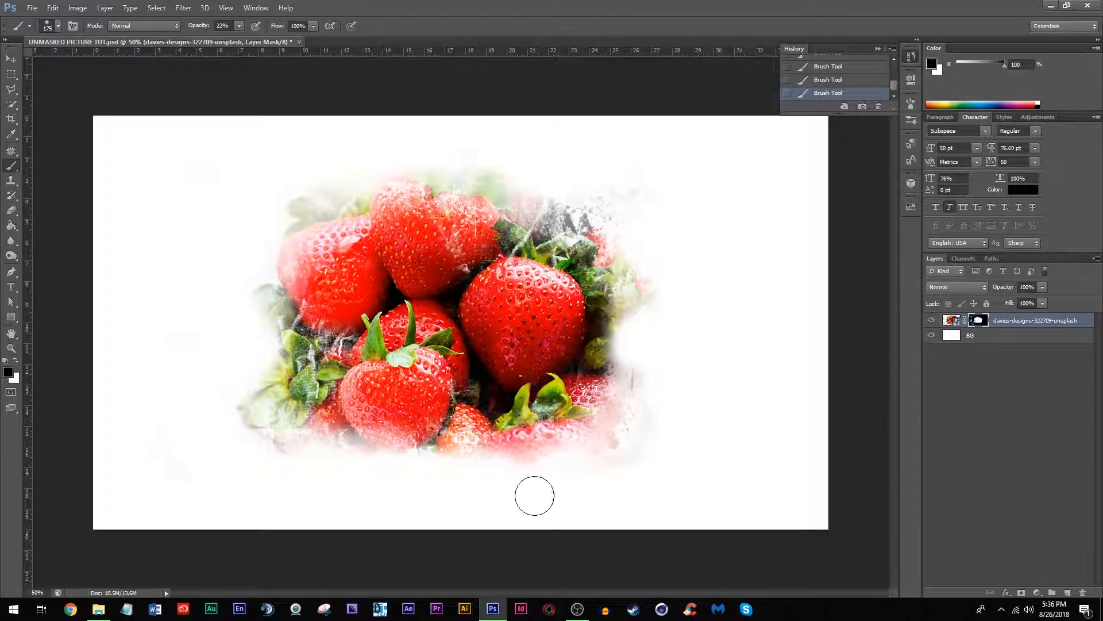
{"action": "left_click", "coordinate": [950, 323]}
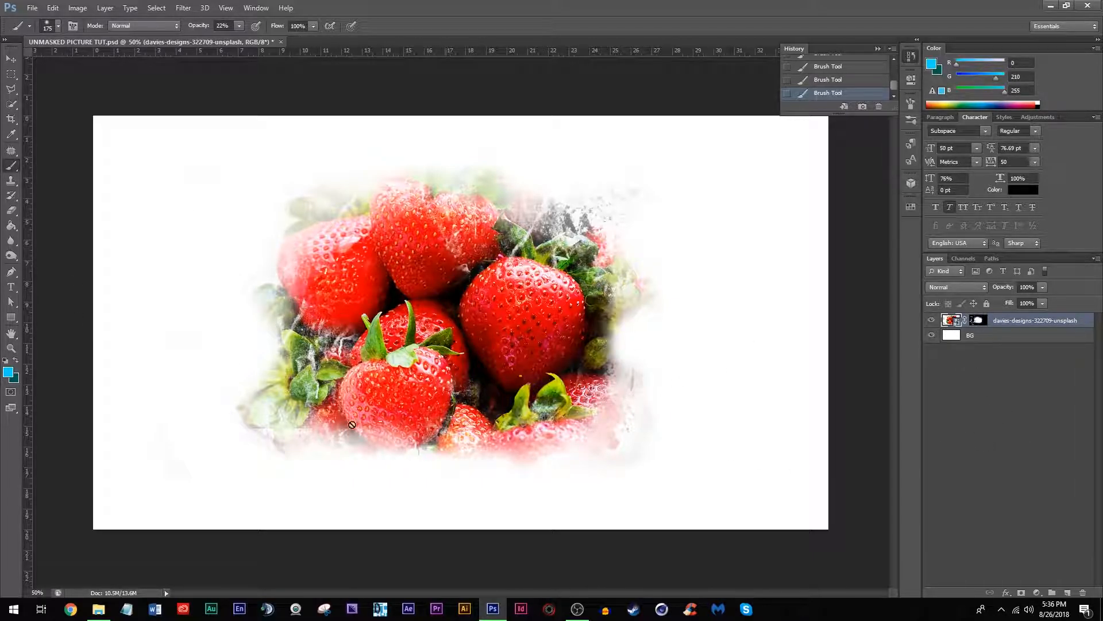
{"action": "left_click", "coordinate": [1020, 444]}
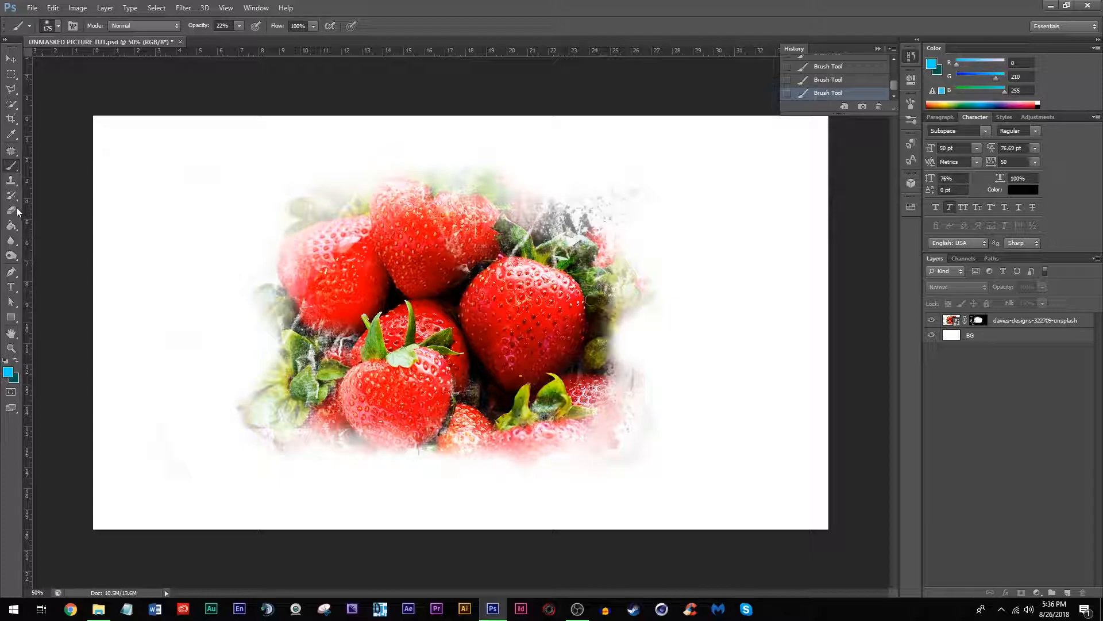
Choose the second 2556 px smoke brush from the brush presets
{"action": "left_click", "coordinate": [57, 27]}
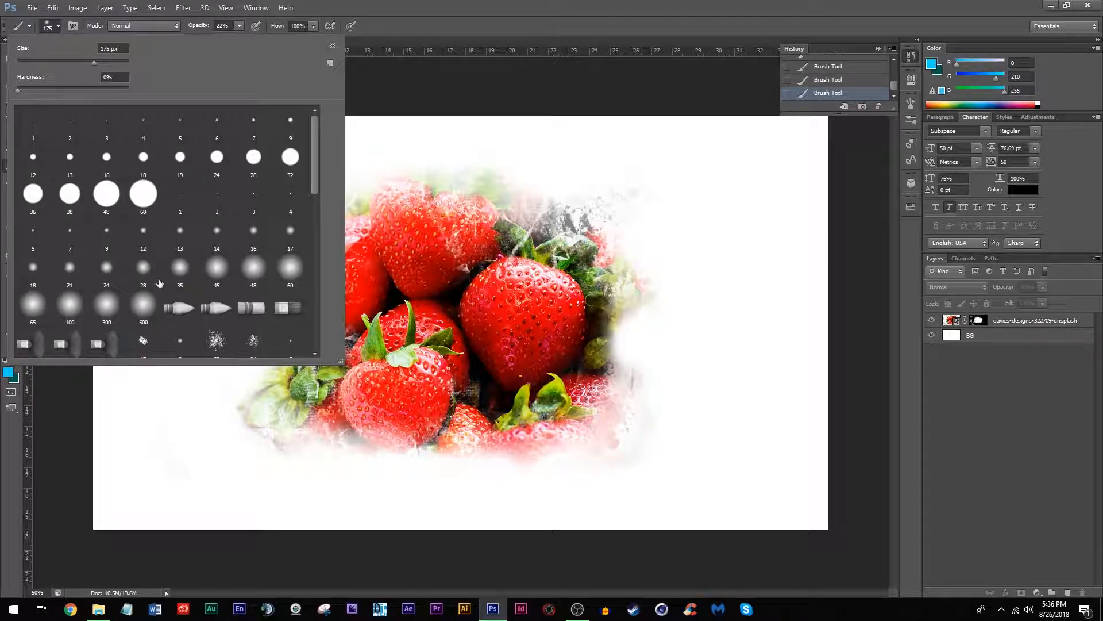
{"action": "scroll", "coordinate": [159, 284], "scroll_direction": "down", "scroll_amount": 5}
{"action": "scroll", "coordinate": [159, 284], "scroll_direction": "down", "scroll_amount": 10}
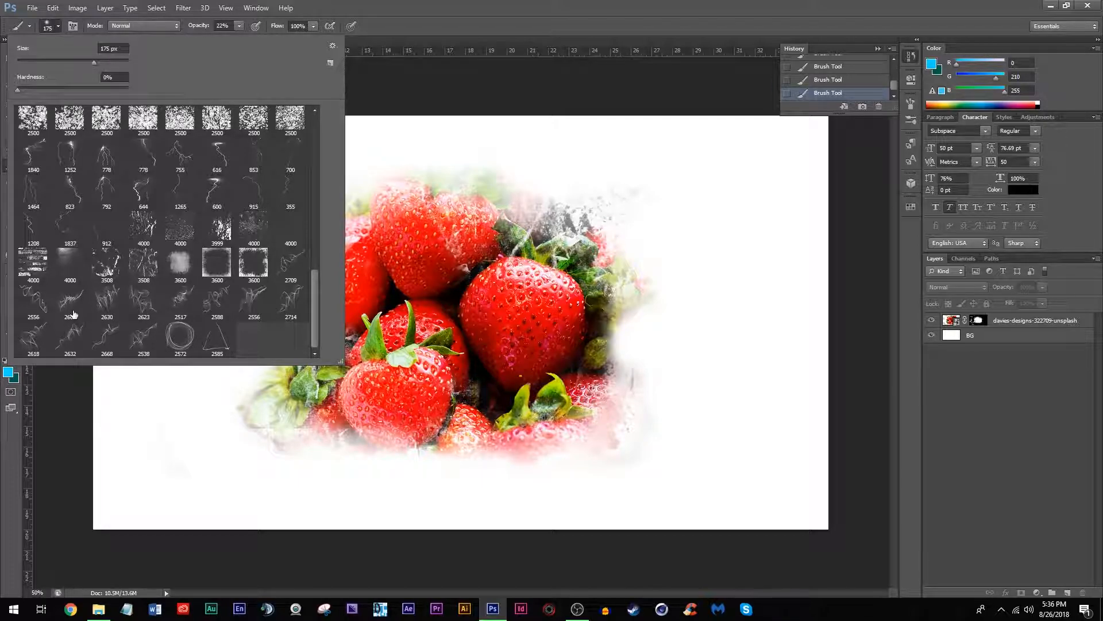
{"action": "left_click", "coordinate": [139, 309]}
{"action": "left_click", "coordinate": [252, 309]}
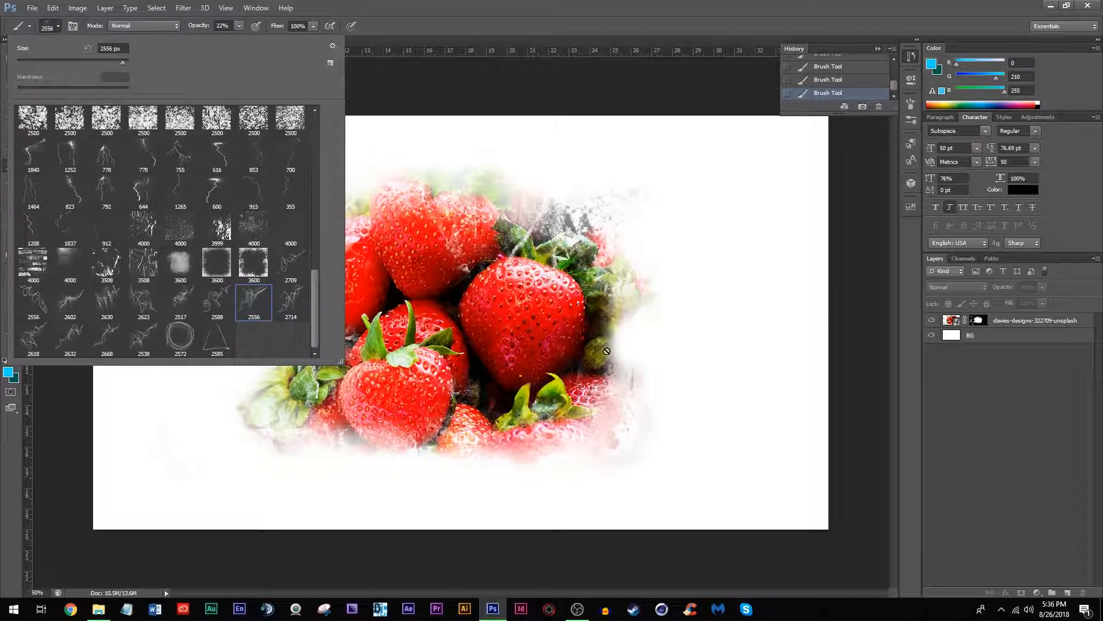
{"action": "left_click", "coordinate": [612, 382]}
{"action": "left_click", "coordinate": [554, 229]}
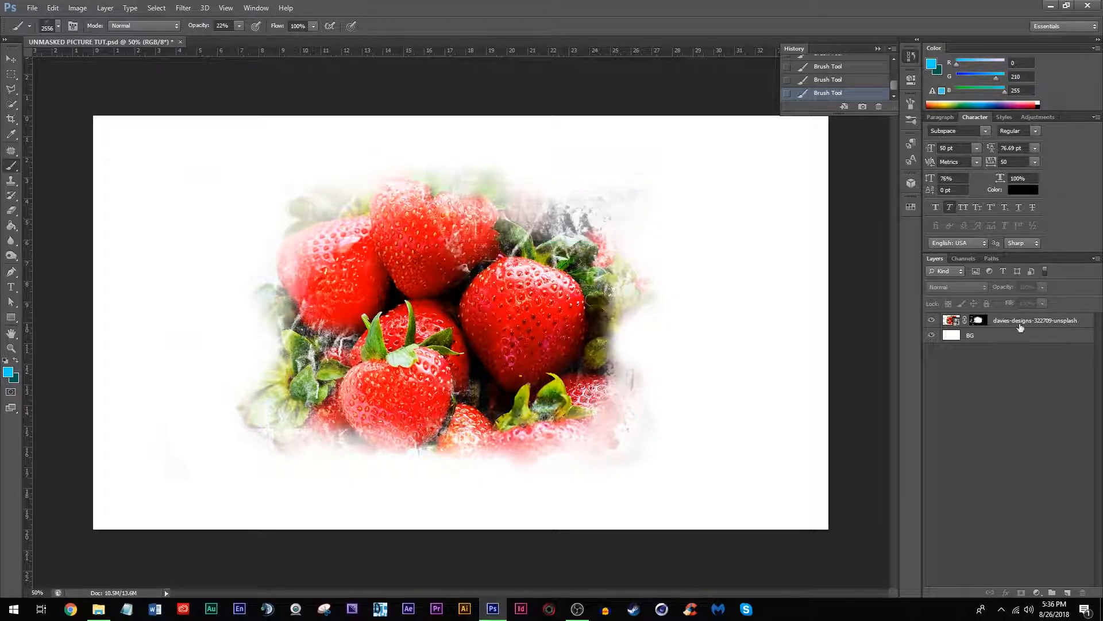
Activate the strawberry layer's mask and resize the smoke brush to 900 px
{"action": "left_click", "coordinate": [979, 321]}
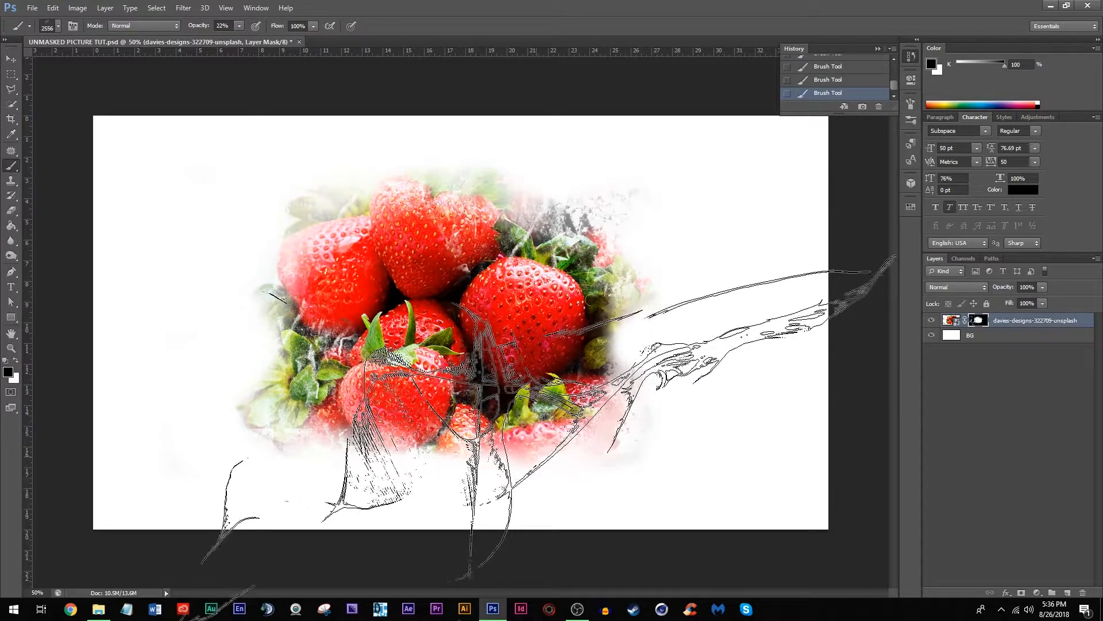
{"action": "key", "text": "bracketleft"}
{"action": "key", "text": "bracketleft"}
{"action": "key", "text": "bracketleft"}
{"action": "key", "text": "bracketleft"}
{"action": "key", "text": "bracketleft"}
{"action": "key", "text": "bracketleft"}
{"action": "key", "text": "bracketleft"}
{"action": "key", "text": "bracketleft"}
{"action": "key", "text": "bracketleft"}
{"action": "key", "text": "bracketleft"}
{"action": "key", "text": "bracketleft"}
{"action": "key", "text": "bracketleft"}
{"action": "key", "text": "bracketleft"}
{"action": "key", "text": "bracketleft"}
{"action": "key", "text": "bracketleft"}
{"action": "key", "text": "bracketleft"}
{"action": "key", "text": "bracketleft"}
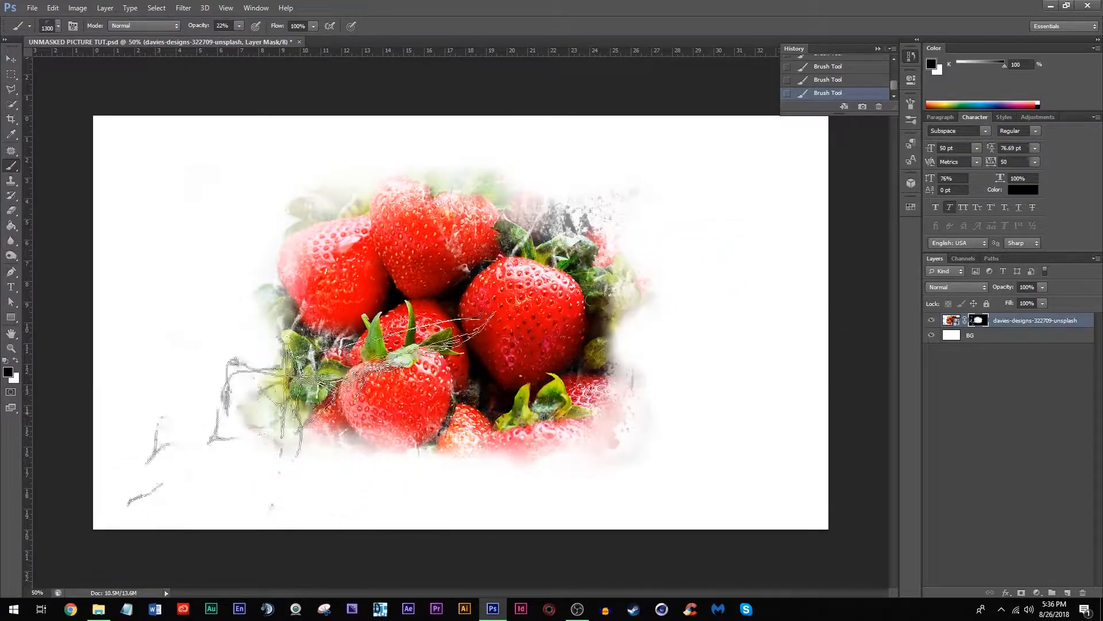
{"action": "key", "text": "bracketleft"}
{"action": "key", "text": "bracketleft"}
{"action": "key", "text": "bracketleft"}
{"action": "key", "text": "bracketleft"}
{"action": "key", "text": "bracketleft"}
{"action": "key", "text": "bracketleft"}
{"action": "key", "text": "bracketleft"}
{"action": "key", "text": "bracketleft"}
{"action": "key", "text": "bracketleft"}
{"action": "key", "text": "bracketleft"}
{"action": "key", "text": "bracketleft"}
{"action": "key", "text": "bracketleft"}
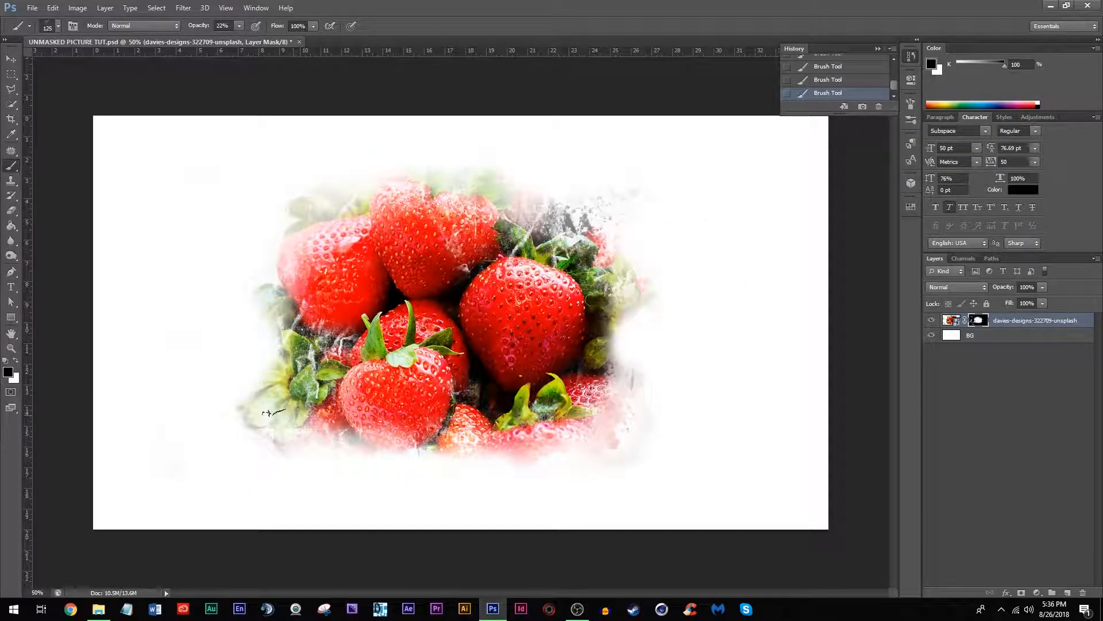
{"action": "key", "text": "bracketright"}
{"action": "key", "text": "bracketright"}
{"action": "key", "text": "bracketright"}
{"action": "key", "text": "bracketright"}
{"action": "key", "text": "bracketright"}
{"action": "key", "text": "bracketright"}
{"action": "key", "text": "bracketright"}
{"action": "key", "text": "bracketright"}
{"action": "key", "text": "bracketright"}
{"action": "key", "text": "bracketright"}
{"action": "key", "text": "bracketright"}
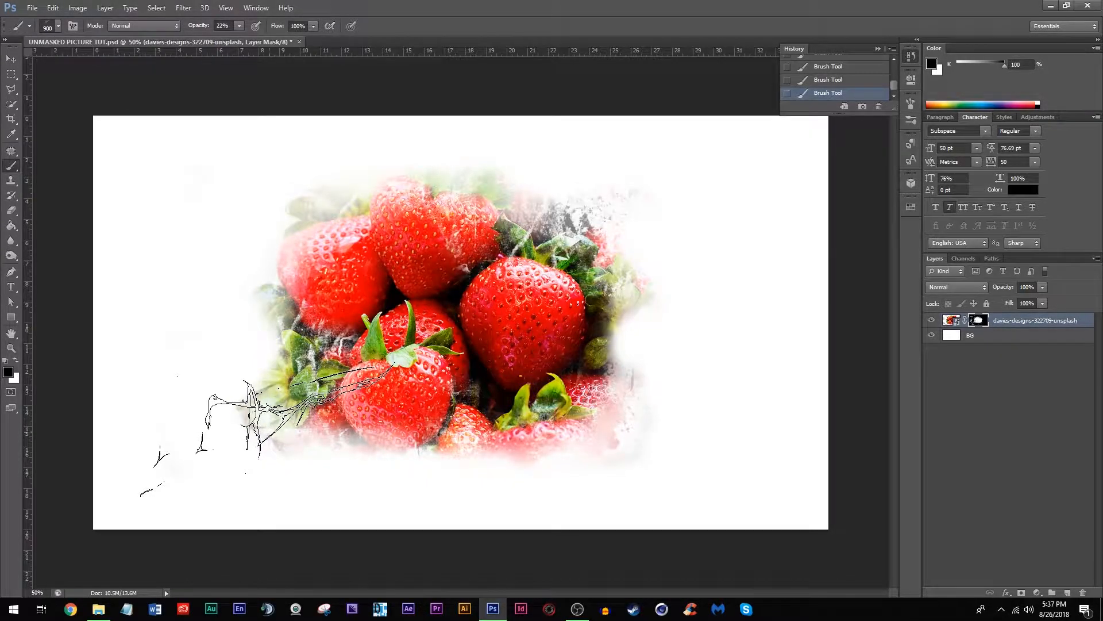
With the brush at 100% opacity and white as the foreground colour, stamp smoke on the mask over the lower-left leaves and the upper-right edge
{"action": "left_click", "coordinate": [239, 25]}
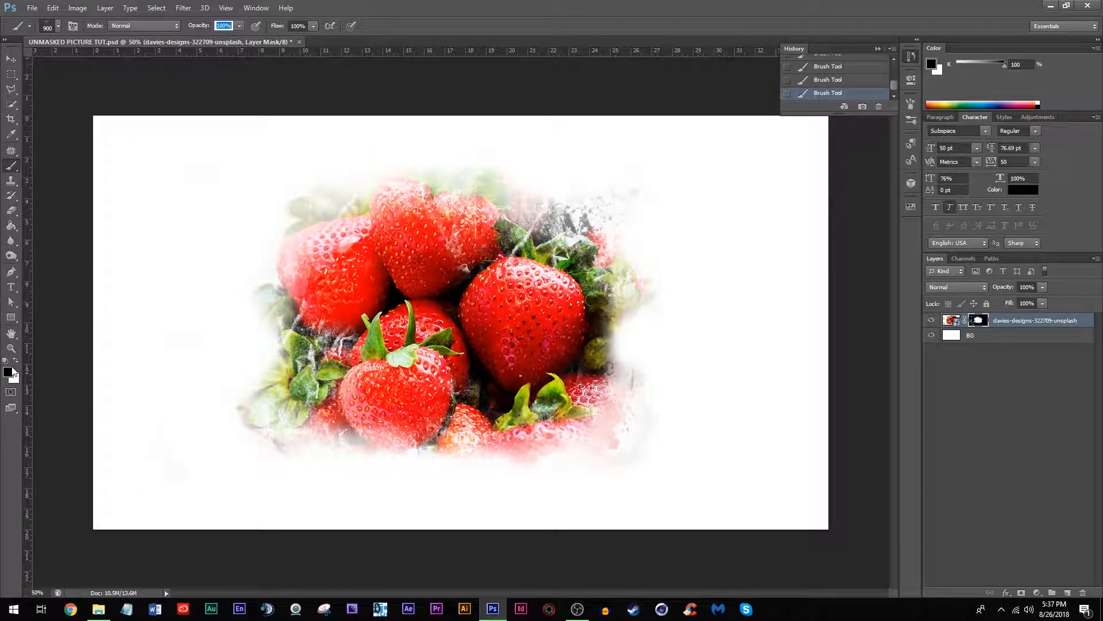
{"action": "left_click", "coordinate": [16, 360]}
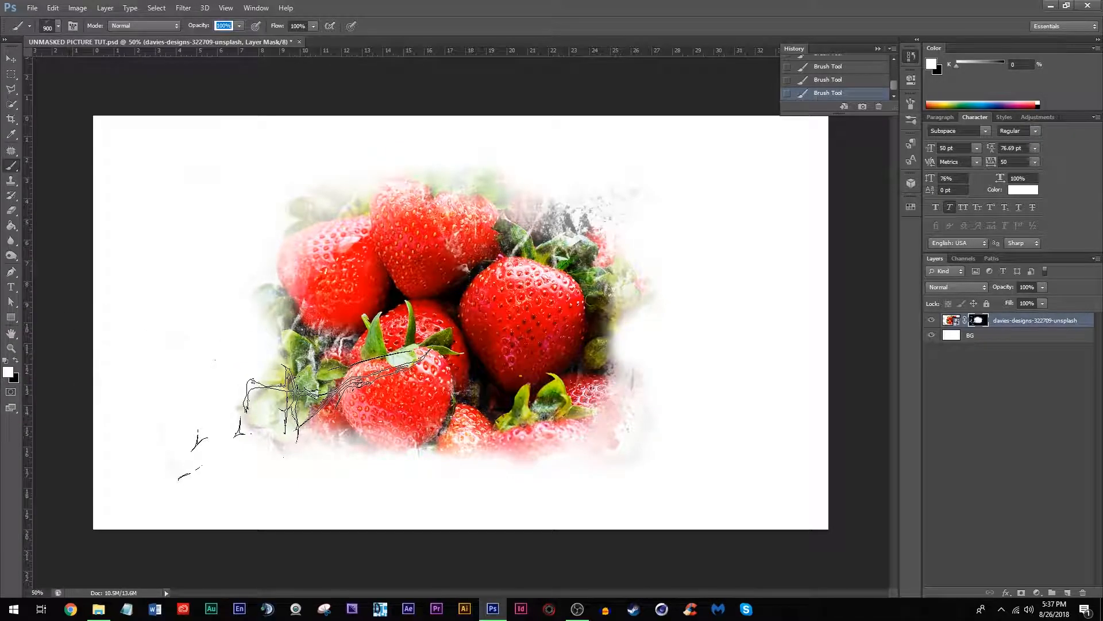
{"action": "left_click", "coordinate": [302, 408]}
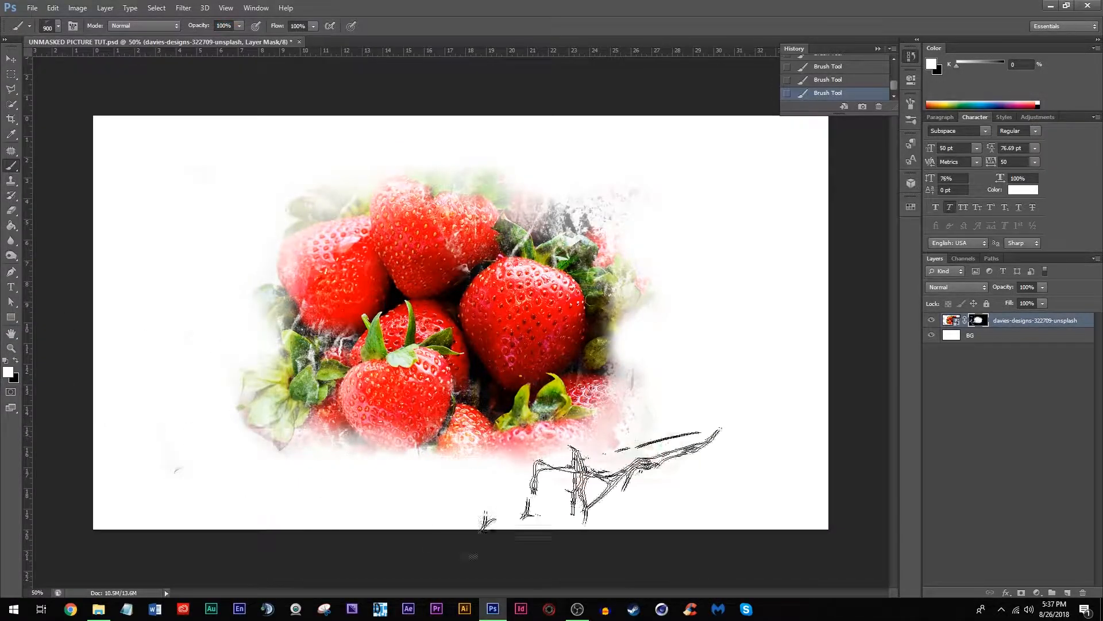
{"action": "left_click", "coordinate": [592, 215]}
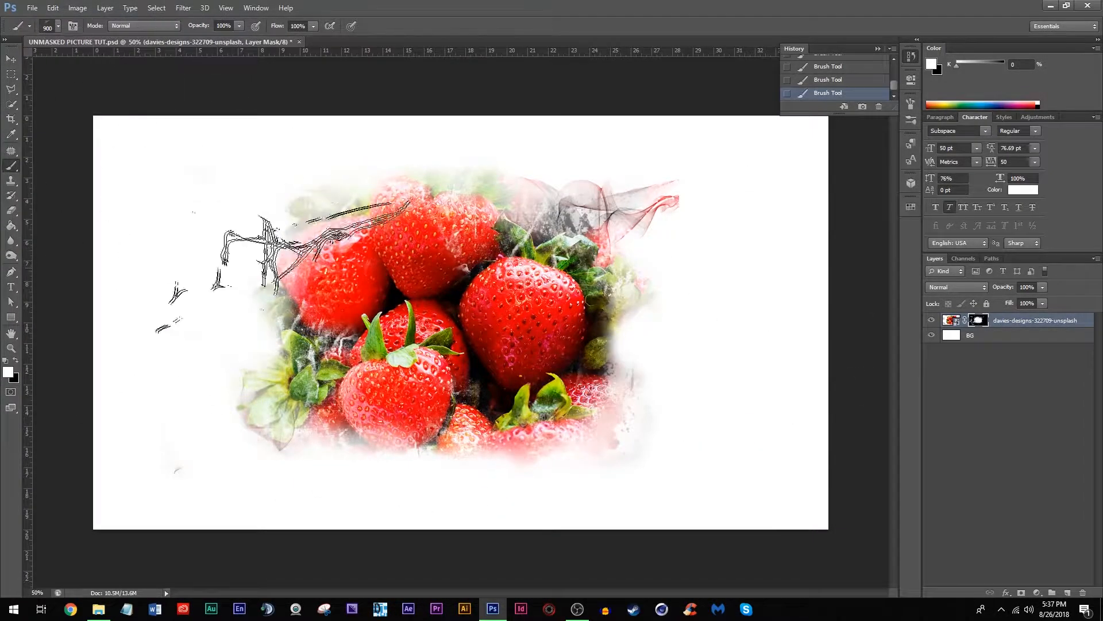
Enable Shape Dynamics with 10% size jitter and Scattering at 200% for the current smoke brush
{"action": "right_click", "coordinate": [350, 269]}
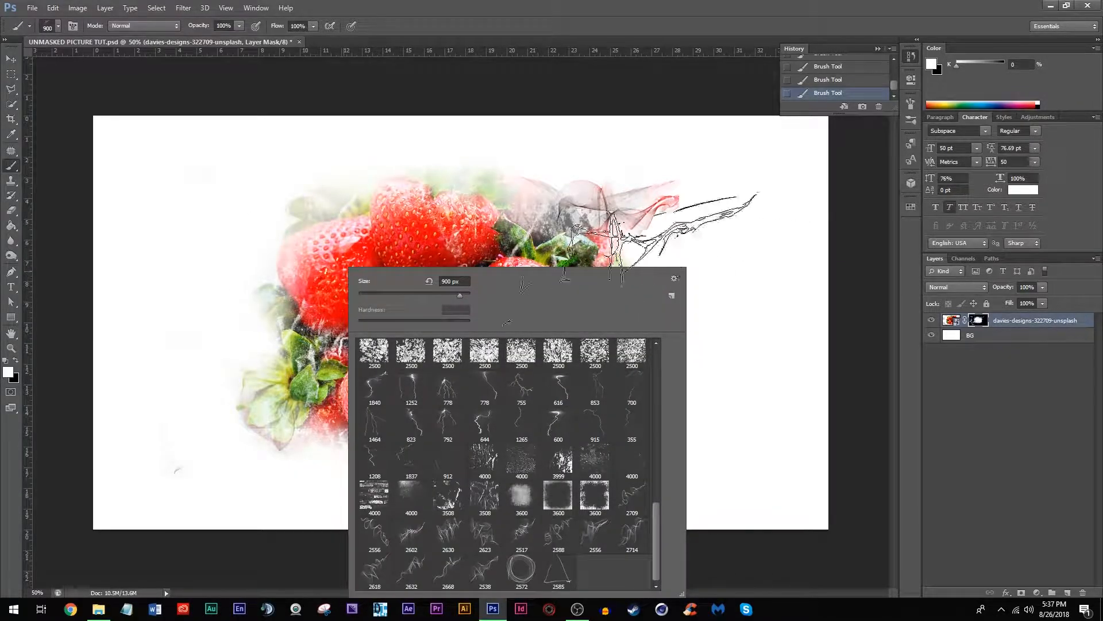
{"action": "left_click", "coordinate": [69, 29]}
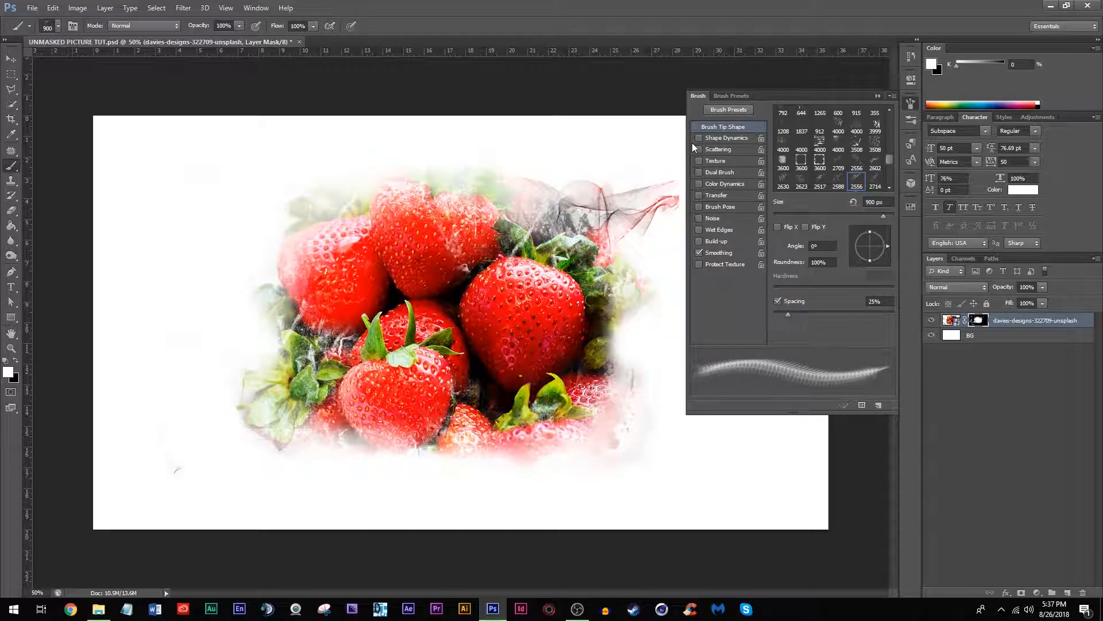
{"action": "left_click", "coordinate": [738, 140]}
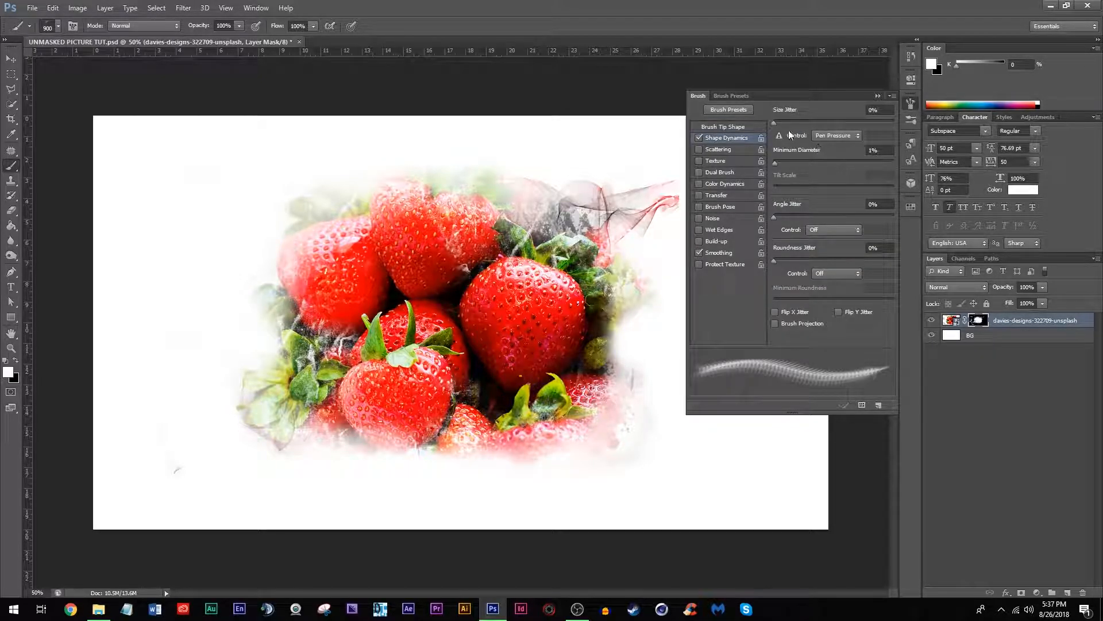
{"action": "left_click_drag", "start_coordinate": [770, 122], "coordinate": [785, 124]}
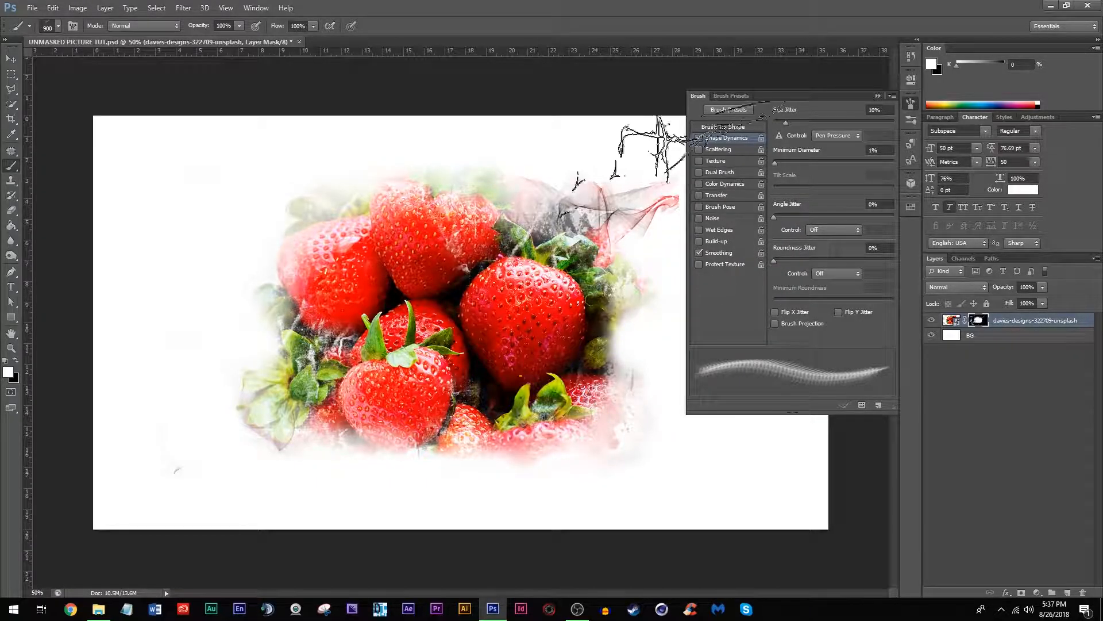
{"action": "left_click", "coordinate": [699, 149]}
{"action": "left_click", "coordinate": [718, 149]}
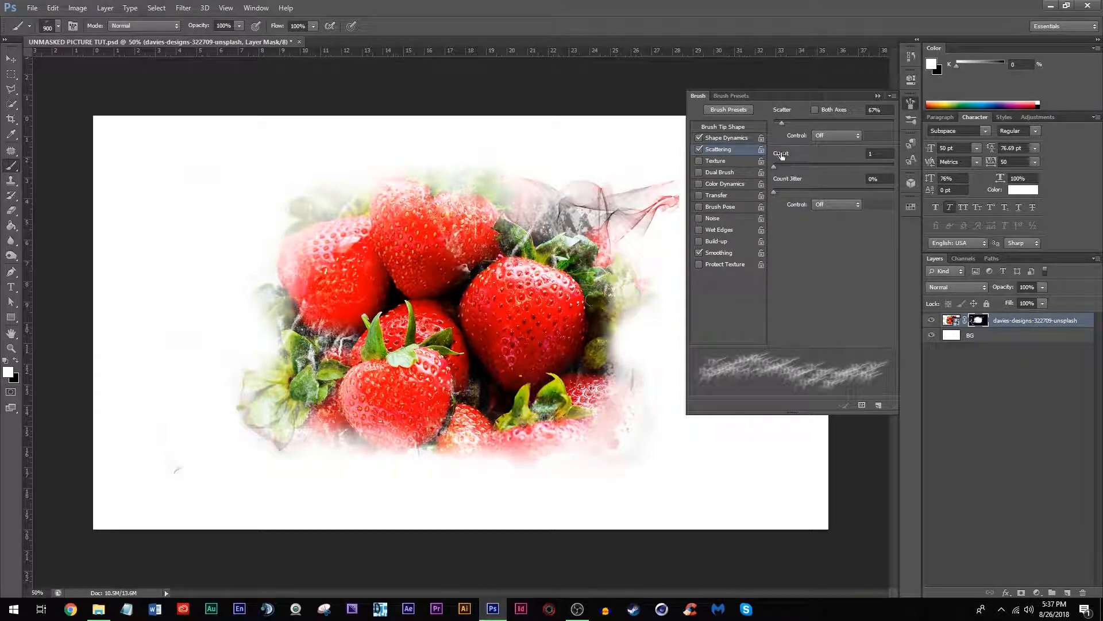
{"action": "mouse_move", "coordinate": [783, 123]}
{"action": "left_mouse_down"}
{"action": "mouse_move", "coordinate": [805, 123]}
{"action": "mouse_move", "coordinate": [798, 134]}
{"action": "left_mouse_up"}
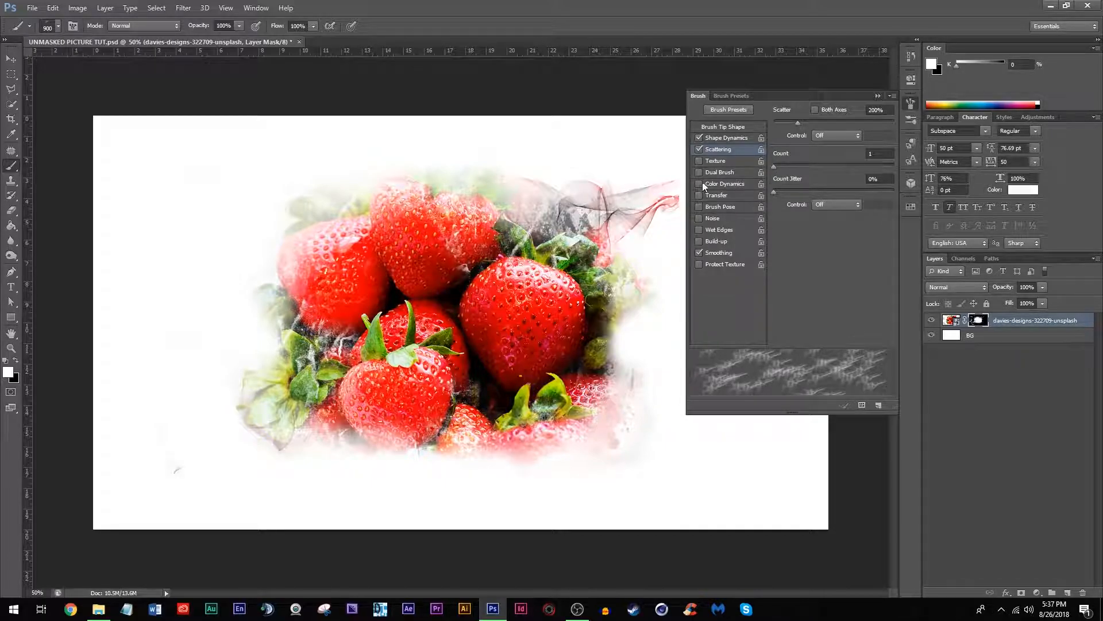
{"action": "left_click", "coordinate": [723, 127]}
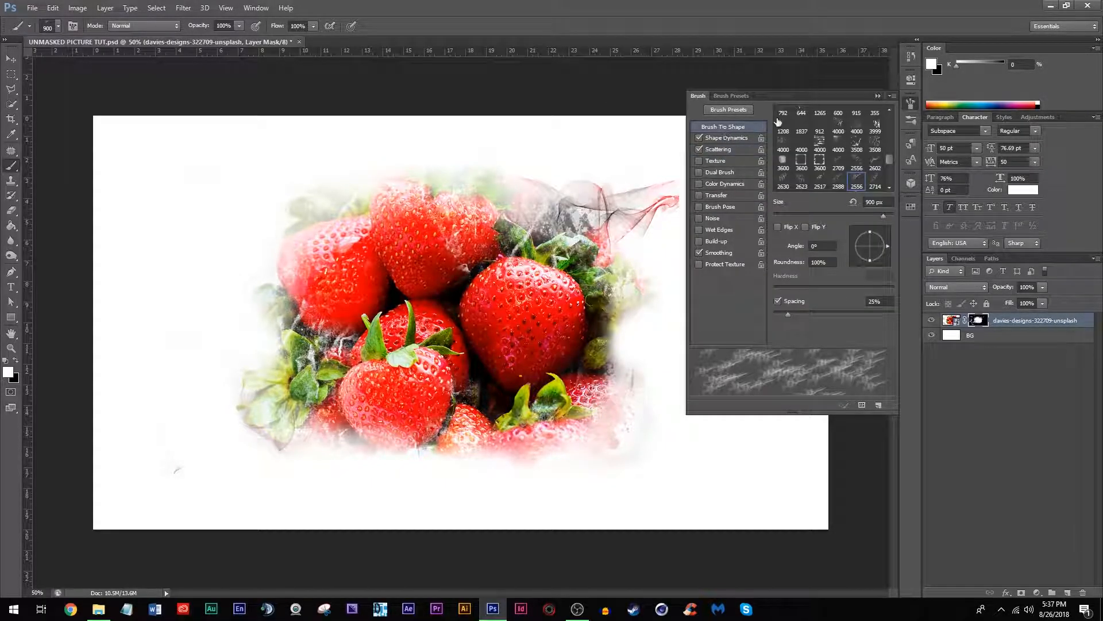
{"action": "left_click", "coordinate": [877, 96]}
Shrink the scattered smoke brush to 250 px and paint smoke wisps on the mask along the photo's upper-left edge
{"action": "key", "text": "bracketleft"}
{"action": "key", "text": "bracketleft"}
{"action": "key", "text": "bracketleft"}
{"action": "key", "text": "bracketleft"}
{"action": "key", "text": "bracketleft"}
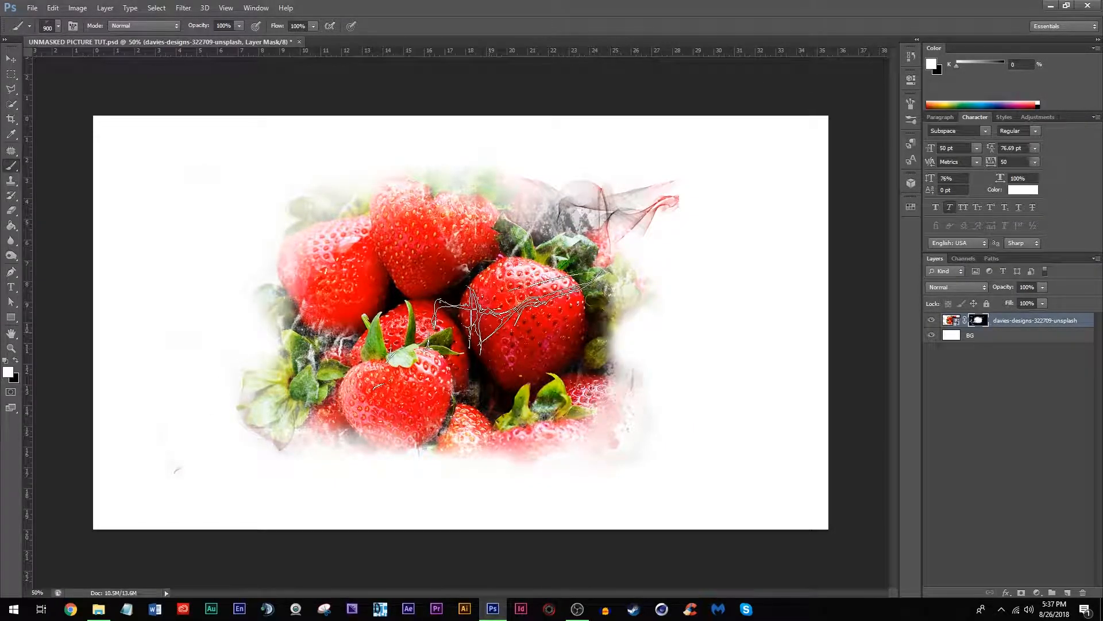
{"action": "key", "text": "bracketleft"}
{"action": "key", "text": "bracketleft"}
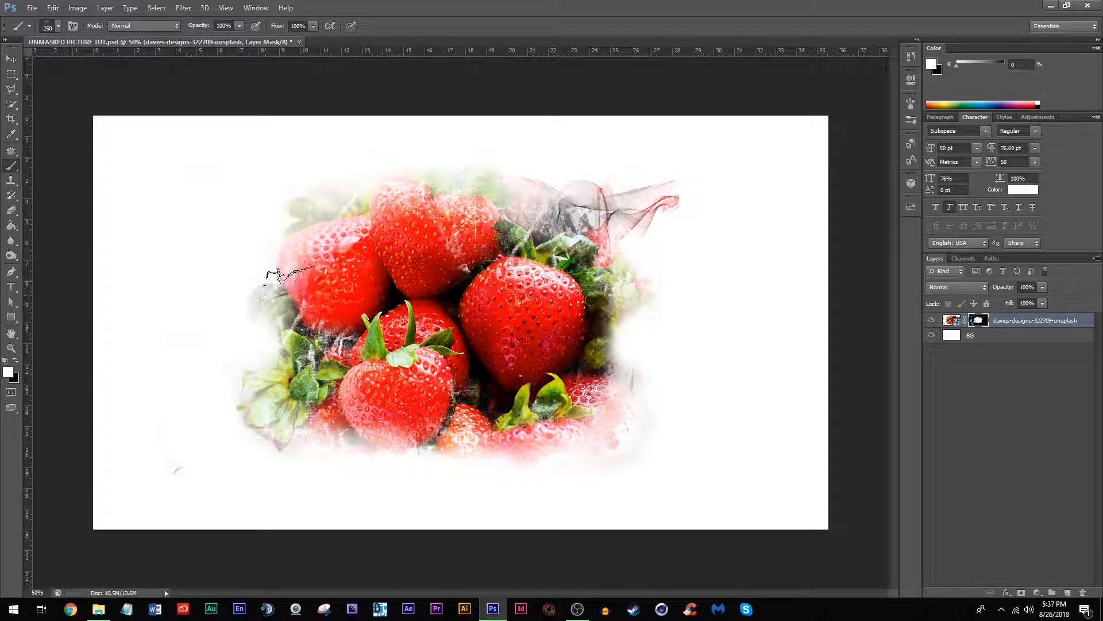
{"action": "mouse_move", "coordinate": [313, 213]}
{"action": "left_mouse_down"}
{"action": "mouse_move", "coordinate": [343, 194]}
{"action": "mouse_move", "coordinate": [392, 188]}
{"action": "mouse_move", "coordinate": [530, 186]}
{"action": "mouse_move", "coordinate": [397, 178]}
{"action": "mouse_move", "coordinate": [442, 173]}
{"action": "left_mouse_up"}
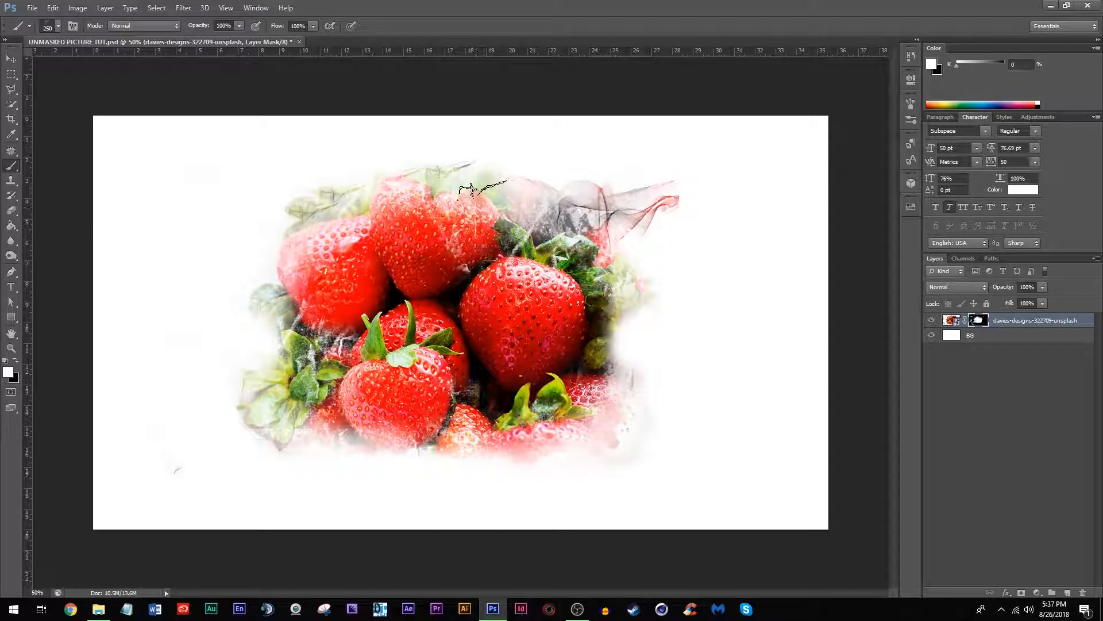
Choose the 2623 px smoke brush, resize it to 200 px and stamp it on the mask at the photo's right edge
{"action": "left_click", "coordinate": [58, 26]}
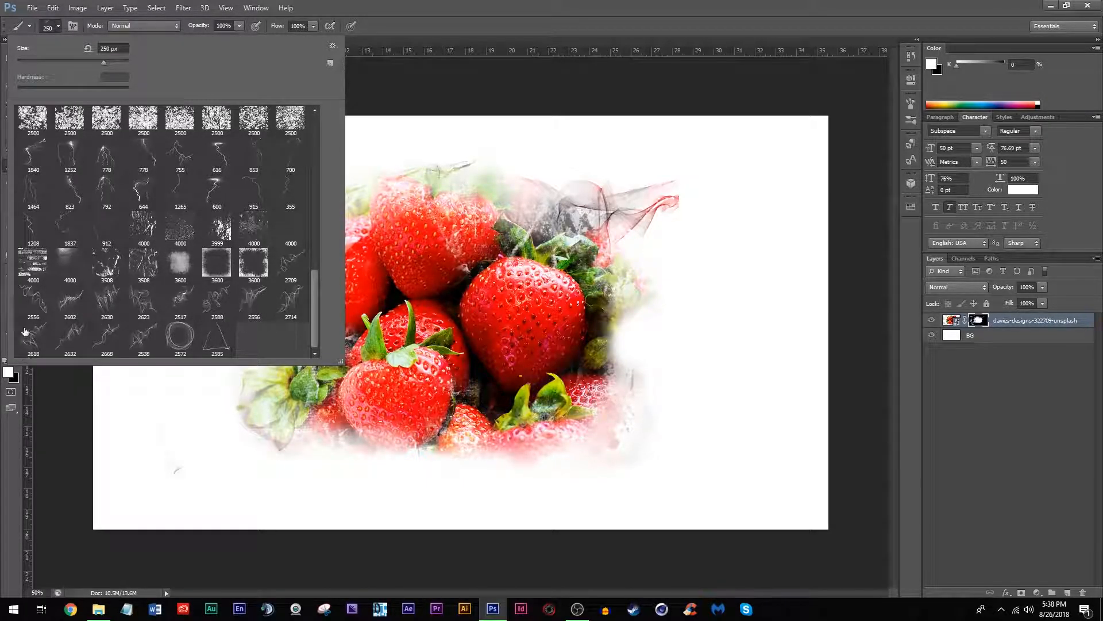
{"action": "left_click", "coordinate": [141, 309]}
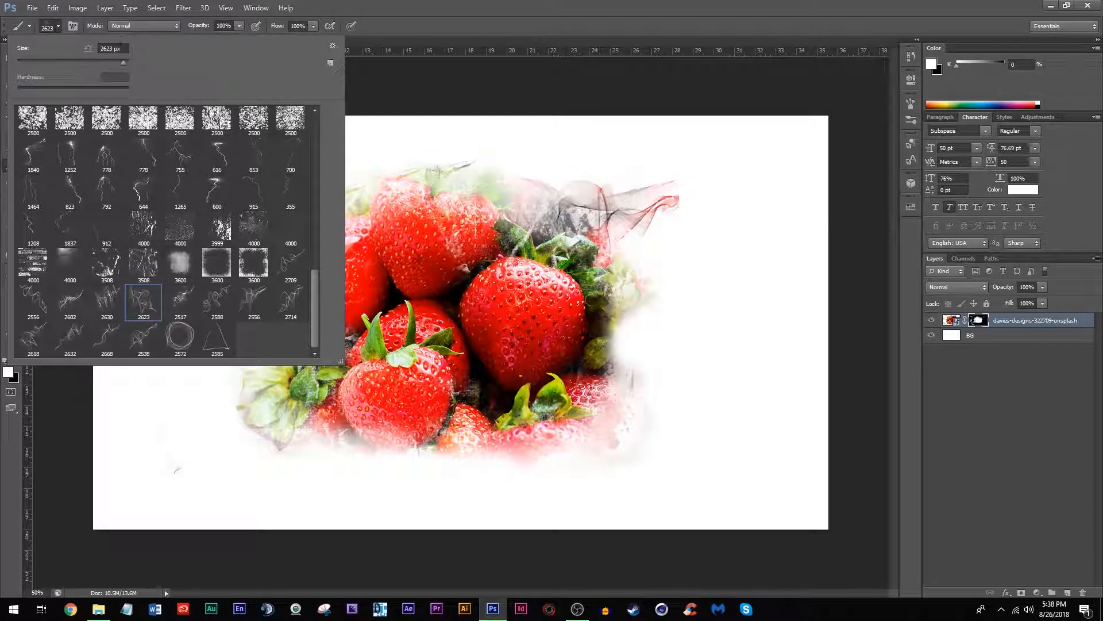
{"action": "left_click", "coordinate": [58, 28]}
{"action": "key", "text": "]"}
{"action": "key", "text": "bracketright"}
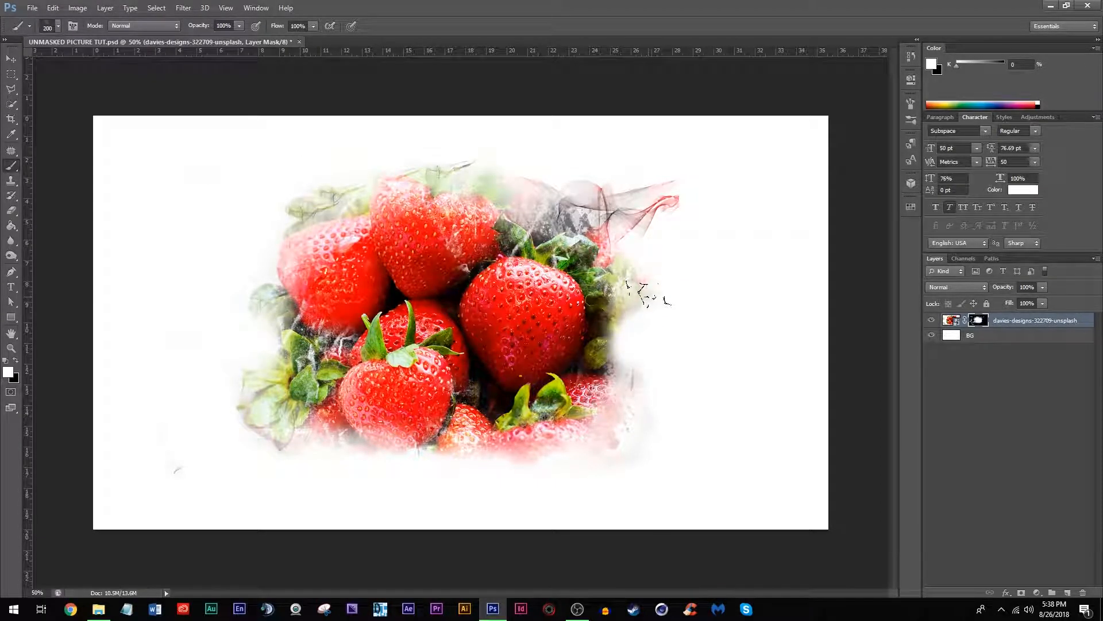
{"action": "left_click", "coordinate": [648, 294]}
Enlarge the smoke brush to 400 px and stamp wisps on the mask along the photo's lower-right and bottom edges
{"action": "key", "text": "bracketright"}
{"action": "key", "text": "bracketright"}
{"action": "key", "text": "bracketright"}
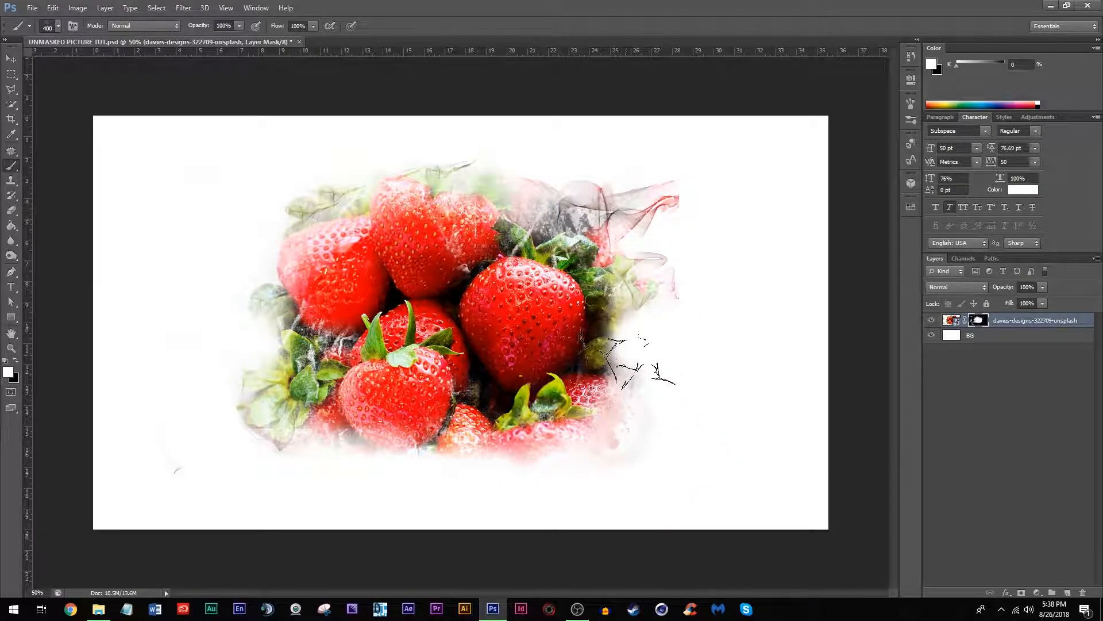
{"action": "left_click", "coordinate": [626, 336]}
{"action": "key", "text": "ctrl+z"}
{"action": "left_click", "coordinate": [626, 345]}
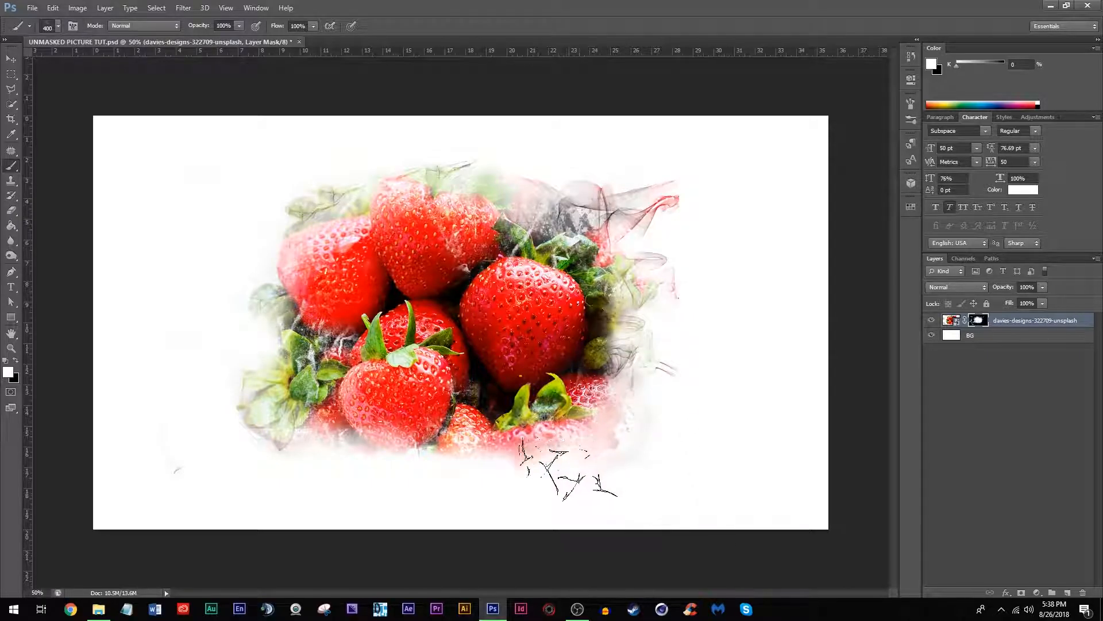
{"action": "left_click", "coordinate": [592, 425]}
{"action": "left_click", "coordinate": [366, 454]}
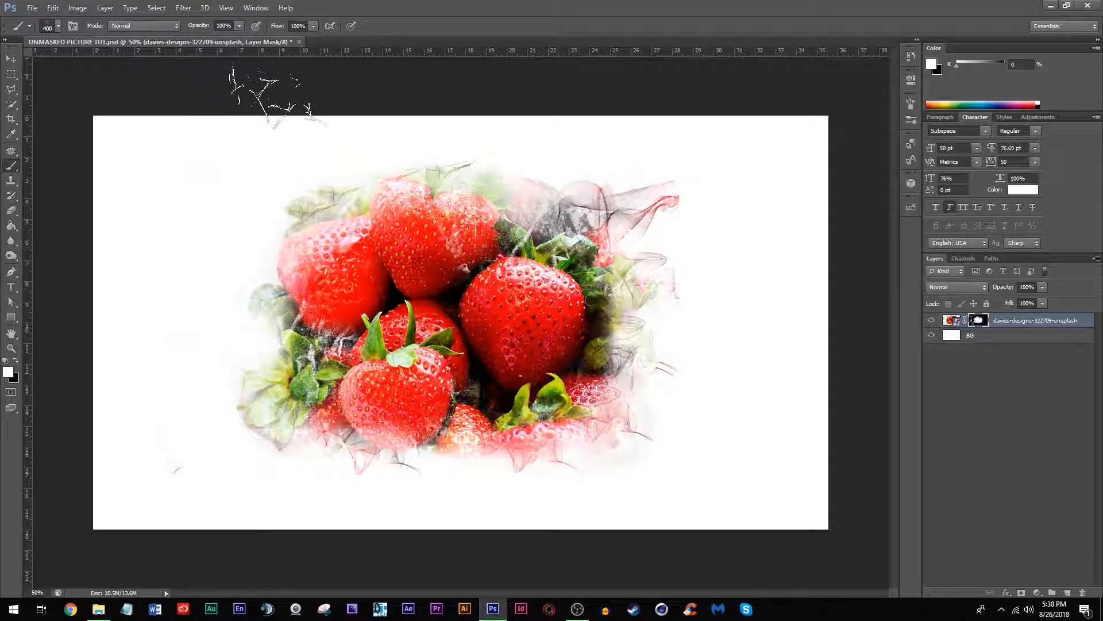
Reselect the 2623 px smoke brush tip and rotate it to an angle of -148° at 405 px size
{"action": "left_click", "coordinate": [73, 25]}
{"action": "left_click", "coordinate": [802, 182]}
{"action": "left_click_drag", "start_coordinate": [886, 246], "coordinate": [850, 257]}
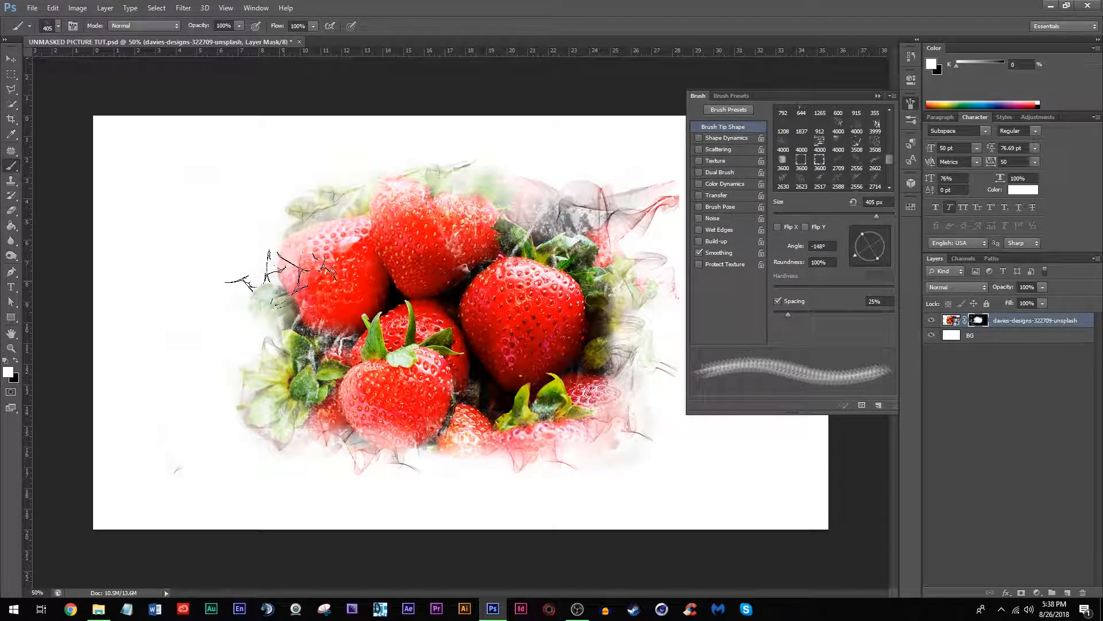
Stamp the rotated smoke brush on the mask along the photo's bottom, right and upper edges
{"action": "mouse_move", "coordinate": [396, 442]}
{"action": "left_mouse_down"}
{"action": "mouse_move", "coordinate": [483, 451]}
{"action": "mouse_move", "coordinate": [307, 453]}
{"action": "mouse_move", "coordinate": [331, 447]}
{"action": "mouse_move", "coordinate": [292, 431]}
{"action": "mouse_move", "coordinate": [348, 445]}
{"action": "left_mouse_up"}
{"action": "left_click", "coordinate": [610, 431]}
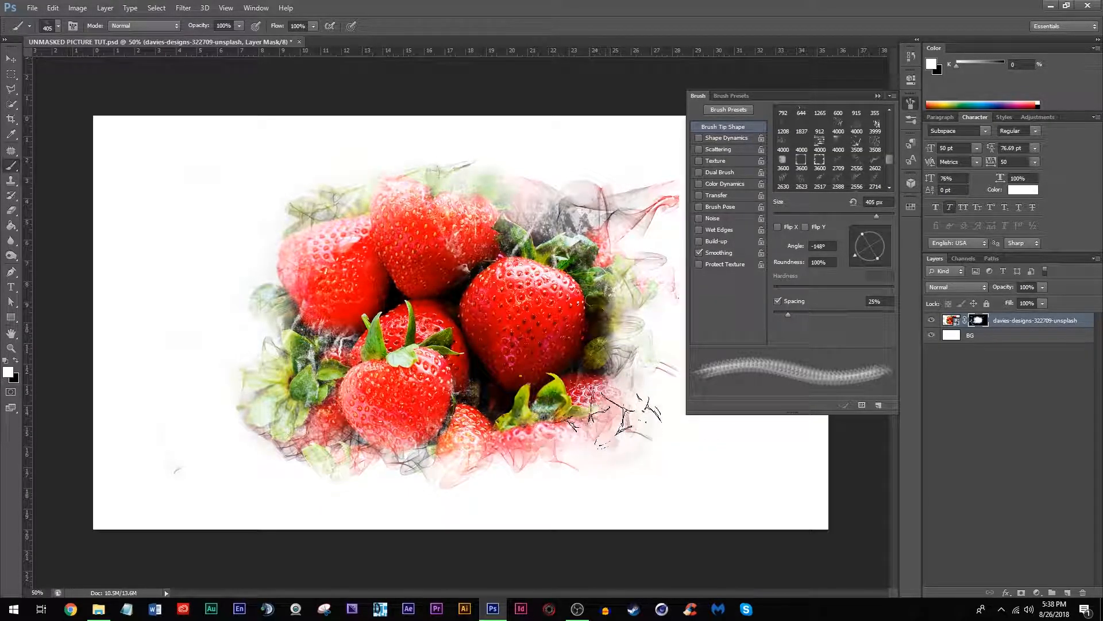
{"action": "left_click", "coordinate": [639, 384]}
{"action": "left_click", "coordinate": [626, 313]}
{"action": "left_click", "coordinate": [508, 174]}
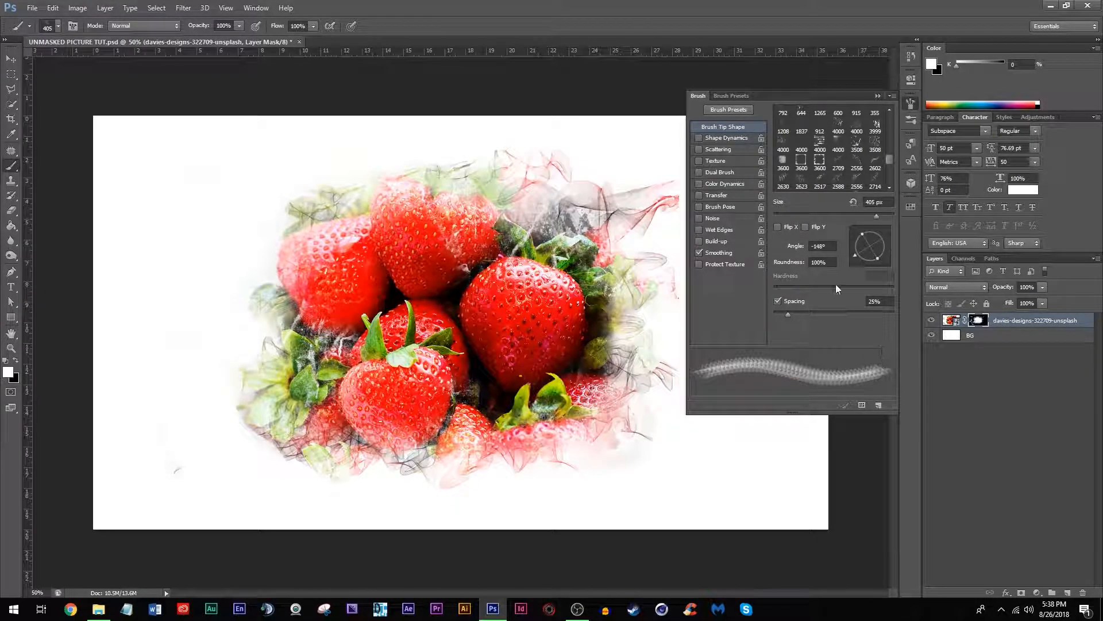
{"action": "left_click", "coordinate": [879, 96]}
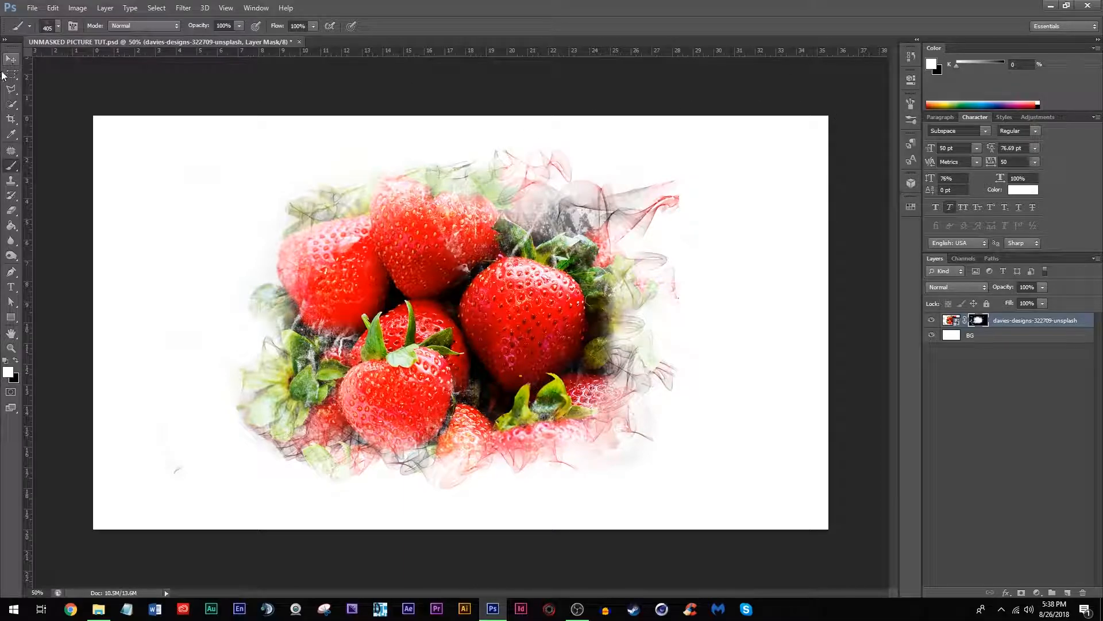
Choose the soft round 65 px brush from the presets and set its opacity to 50%
{"action": "left_click", "coordinate": [58, 27]}
{"action": "scroll", "coordinate": [86, 137], "scroll_direction": "up", "scroll_amount": 5}
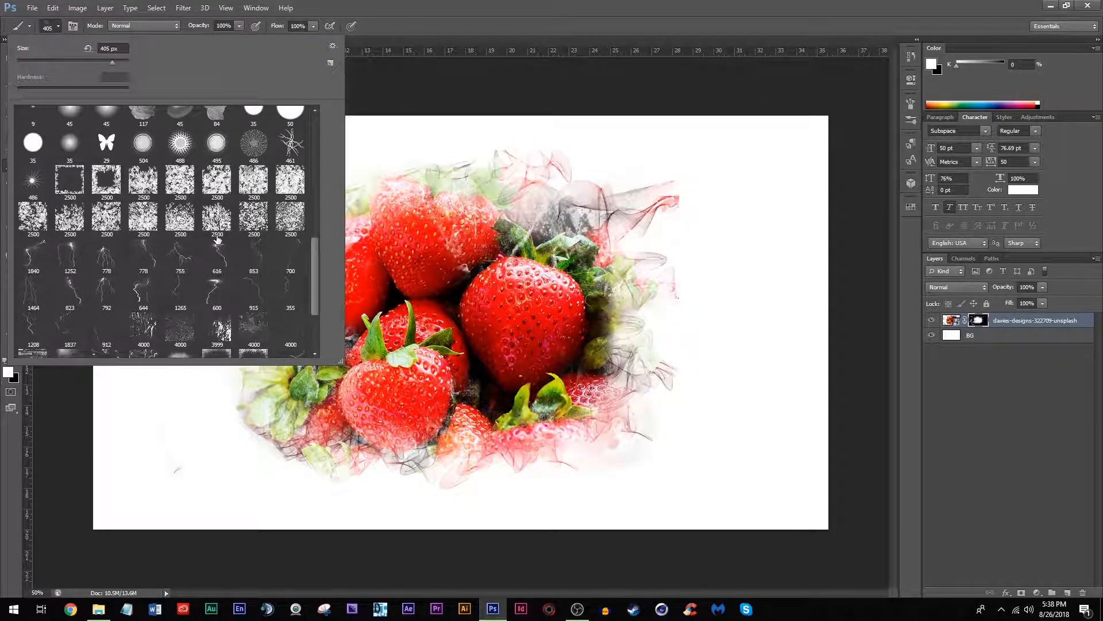
{"action": "left_click", "coordinate": [106, 179]}
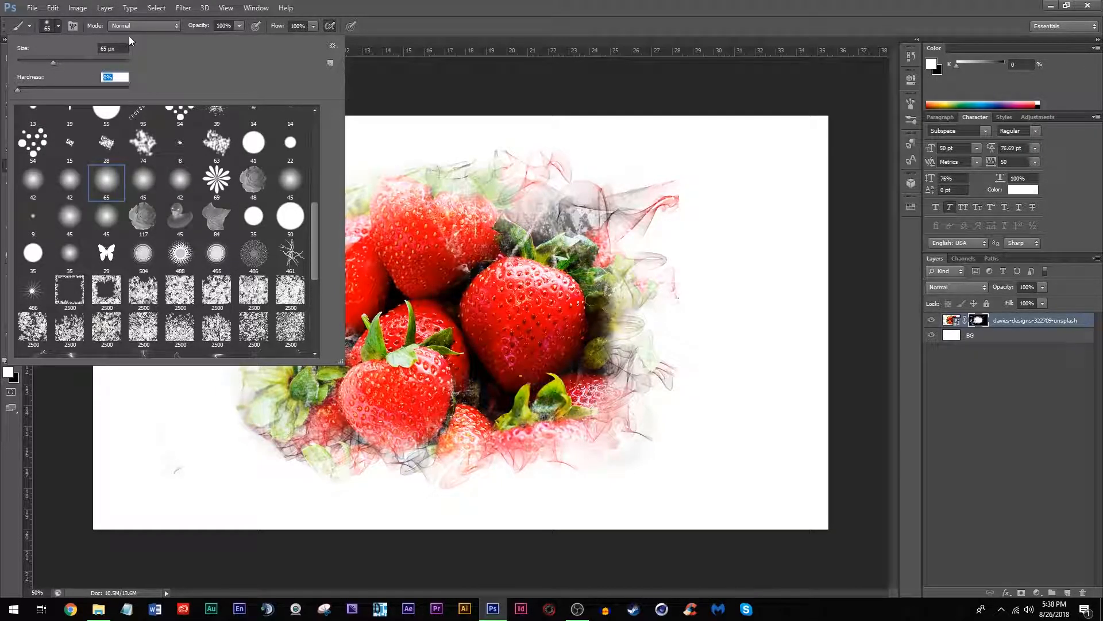
{"action": "left_click", "coordinate": [445, 27]}
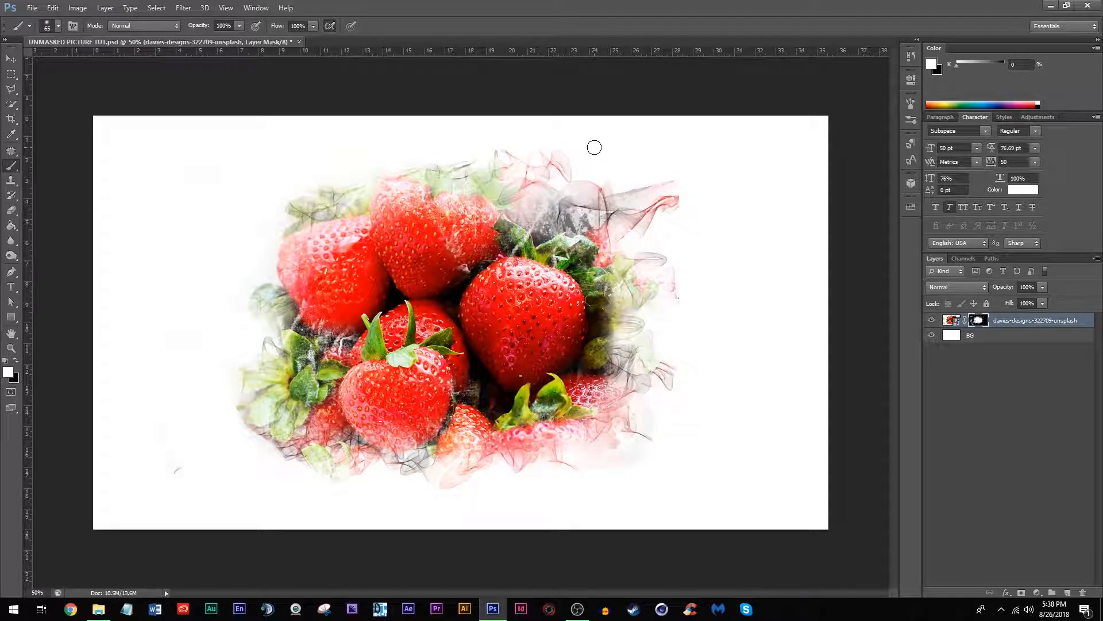
{"action": "left_click", "coordinate": [239, 26]}
{"action": "left_click_drag", "start_coordinate": [215, 39], "coordinate": [213, 39]}
{"action": "left_click", "coordinate": [241, 26]}
Make black the foreground colour and brush around the smoke's outer edges on the mask to soften hard cut-offs
{"action": "left_click_drag", "start_coordinate": [579, 148], "coordinate": [534, 140]}
{"action": "left_click", "coordinate": [15, 362]}
{"action": "left_click_drag", "start_coordinate": [494, 152], "coordinate": [506, 145]}
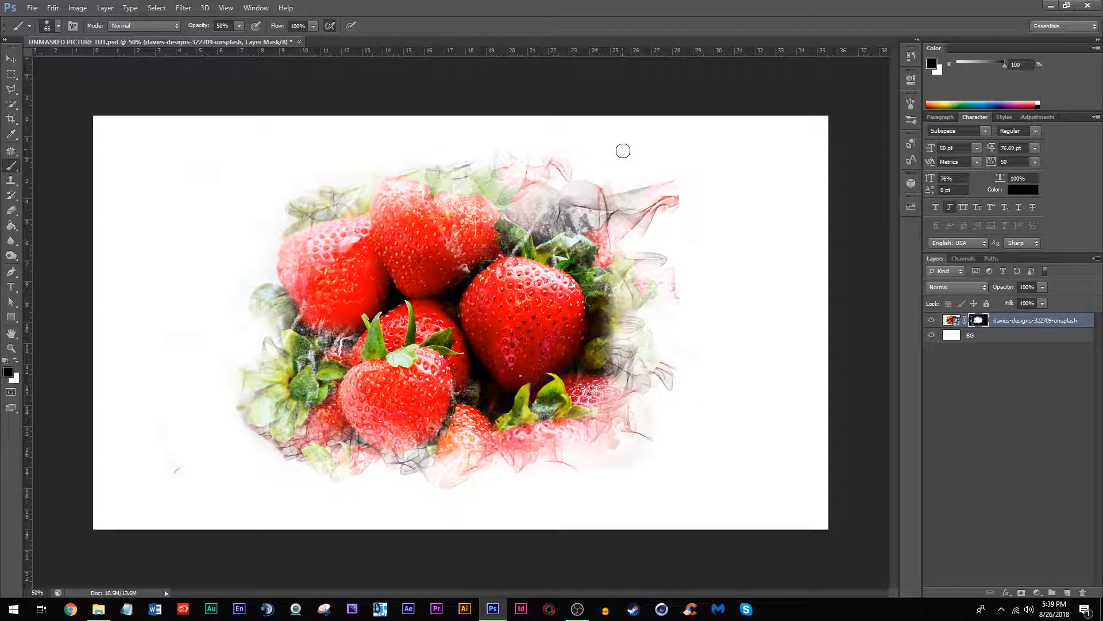
{"action": "mouse_move", "coordinate": [676, 228]}
{"action": "left_mouse_down"}
{"action": "mouse_move", "coordinate": [686, 178]}
{"action": "mouse_move", "coordinate": [673, 214]}
{"action": "left_mouse_up"}
{"action": "left_click_drag", "start_coordinate": [684, 266], "coordinate": [672, 285]}
{"action": "left_click_drag", "start_coordinate": [671, 353], "coordinate": [671, 381]}
{"action": "mouse_move", "coordinate": [629, 456]}
{"action": "left_mouse_down"}
{"action": "mouse_move", "coordinate": [590, 448]}
{"action": "mouse_move", "coordinate": [612, 472]}
{"action": "mouse_move", "coordinate": [511, 470]}
{"action": "mouse_move", "coordinate": [551, 479]}
{"action": "mouse_move", "coordinate": [401, 482]}
{"action": "mouse_move", "coordinate": [522, 480]}
{"action": "left_mouse_up"}
{"action": "mouse_move", "coordinate": [391, 484]}
{"action": "left_mouse_down"}
{"action": "mouse_move", "coordinate": [327, 479]}
{"action": "mouse_move", "coordinate": [450, 485]}
{"action": "mouse_move", "coordinate": [299, 469]}
{"action": "mouse_move", "coordinate": [232, 420]}
{"action": "mouse_move", "coordinate": [235, 401]}
{"action": "mouse_move", "coordinate": [248, 397]}
{"action": "mouse_move", "coordinate": [236, 280]}
{"action": "mouse_move", "coordinate": [323, 178]}
{"action": "left_mouse_up"}
{"action": "mouse_move", "coordinate": [454, 149]}
{"action": "left_mouse_down"}
{"action": "mouse_move", "coordinate": [563, 148]}
{"action": "mouse_move", "coordinate": [530, 144]}
{"action": "left_mouse_up"}
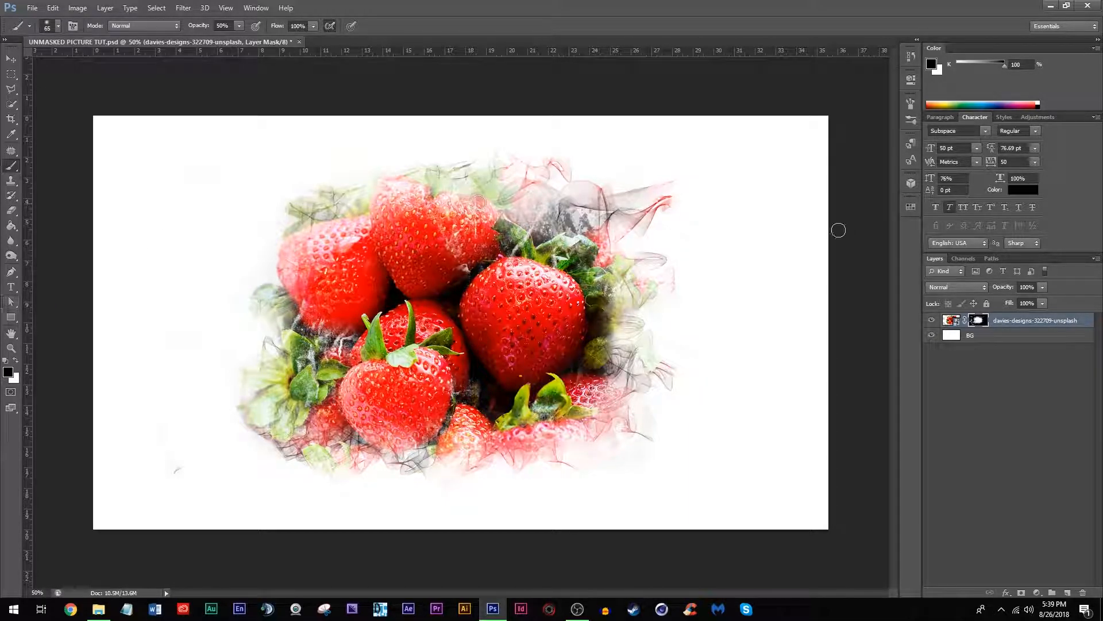
Add a new top layer and create a 100 × 100 px five-sided star polygon with sides indented 50% near the photo's top
{"action": "left_click", "coordinate": [1002, 402]}
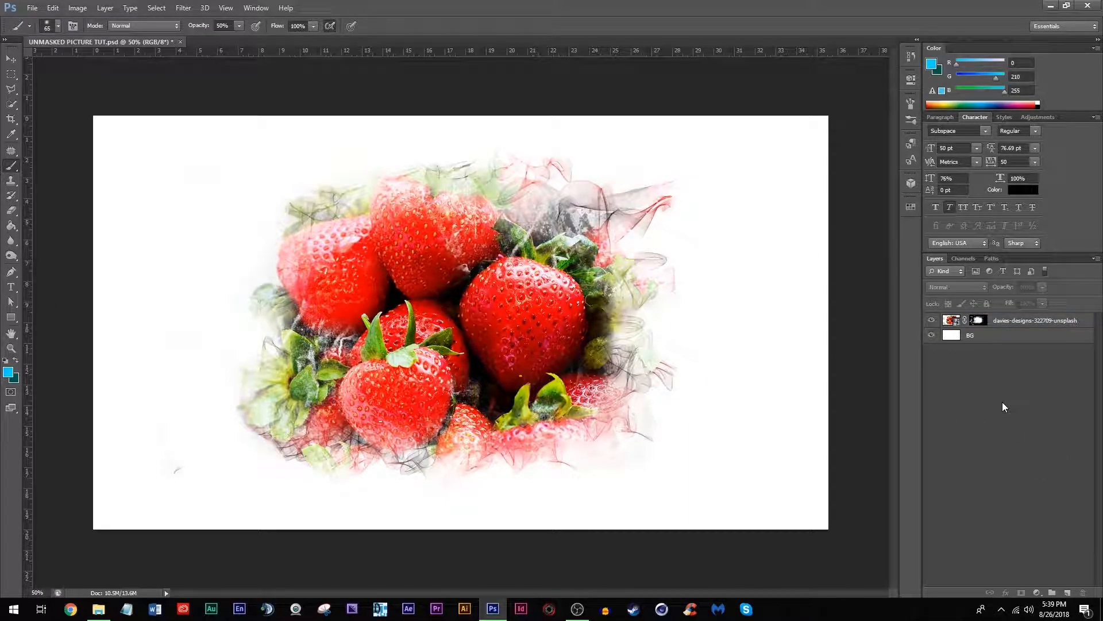
{"action": "left_click", "coordinate": [1068, 593]}
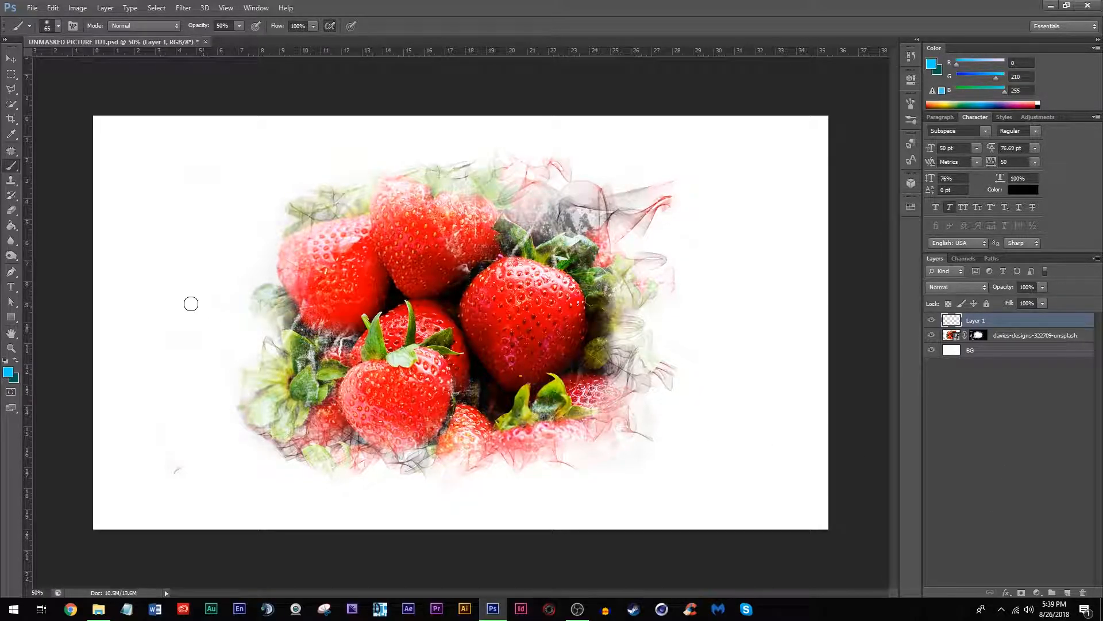
{"action": "left_click", "coordinate": [12, 319]}
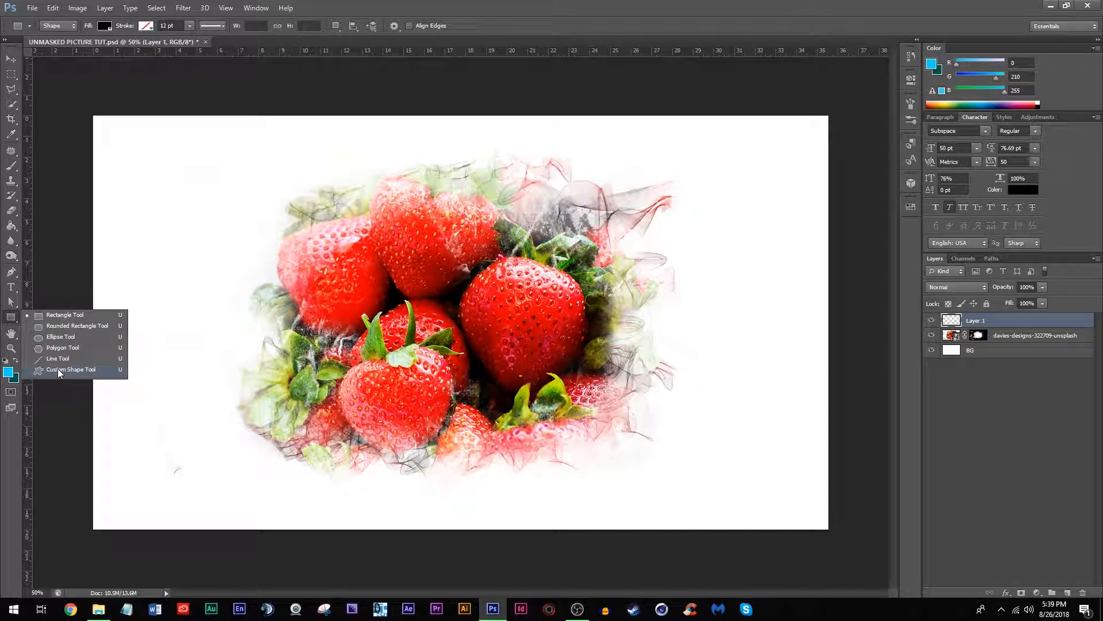
{"action": "left_click", "coordinate": [56, 348]}
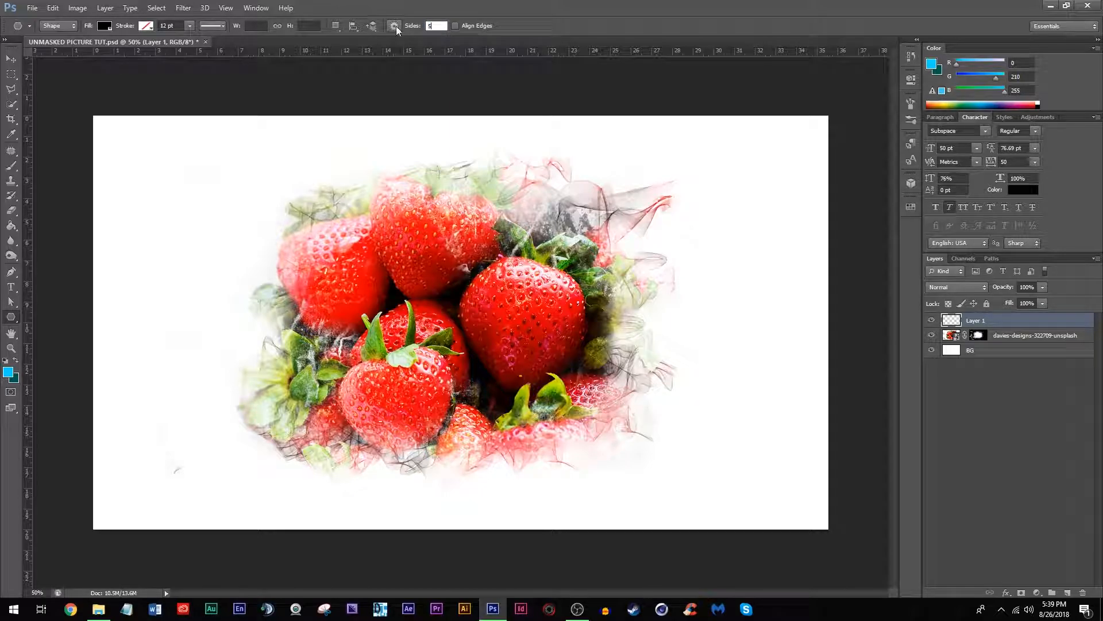
{"action": "left_click", "coordinate": [390, 170]}
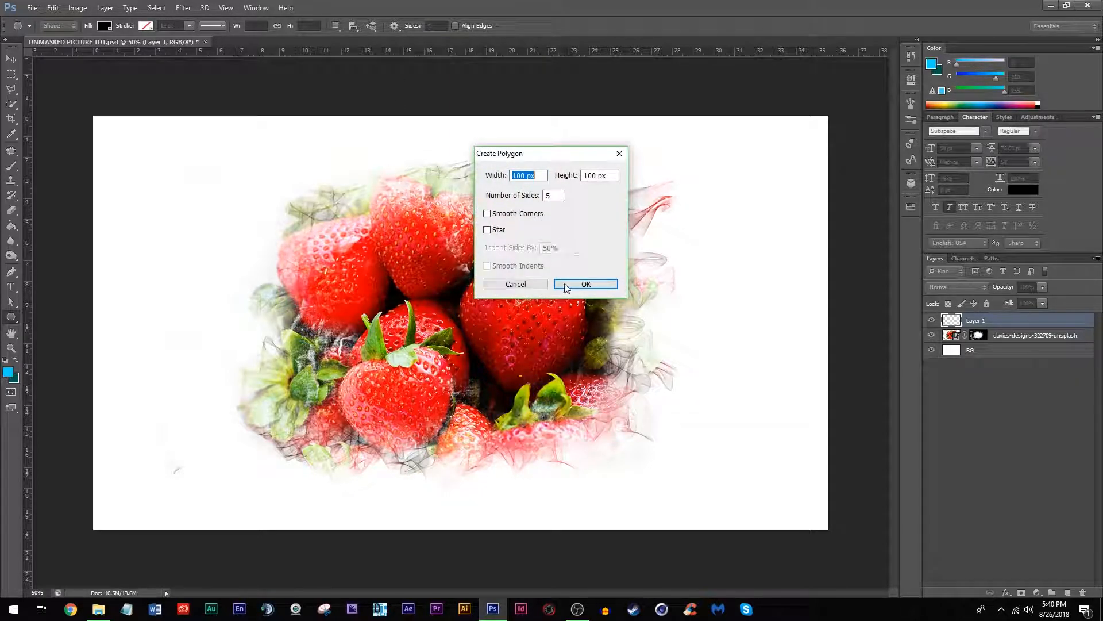
{"action": "left_click", "coordinate": [493, 230]}
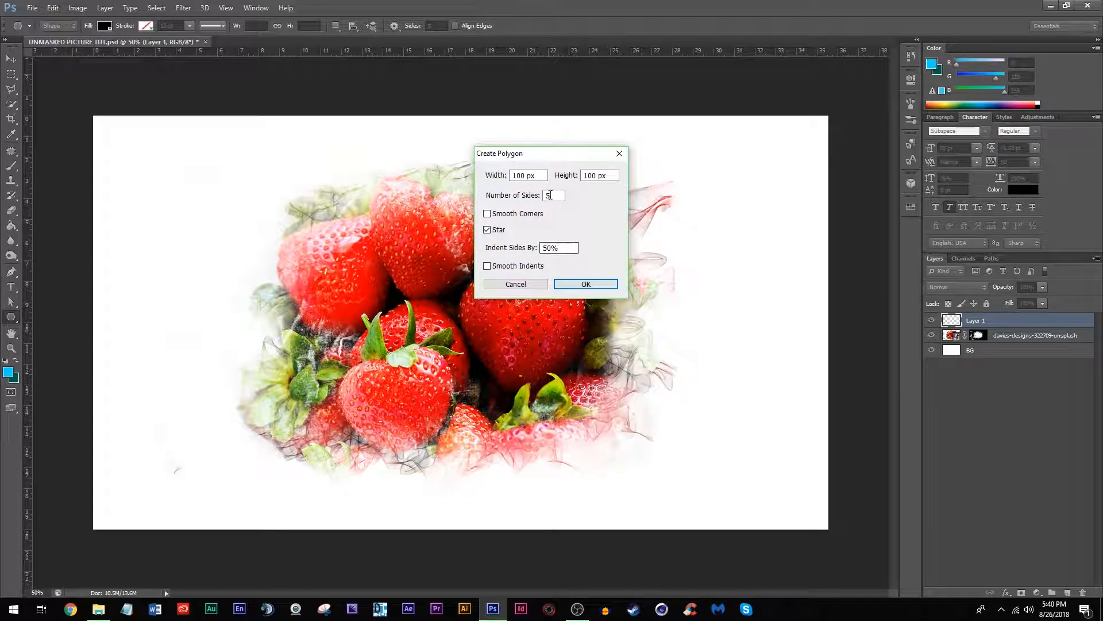
{"action": "left_click_drag", "start_coordinate": [542, 153], "coordinate": [421, 195]}
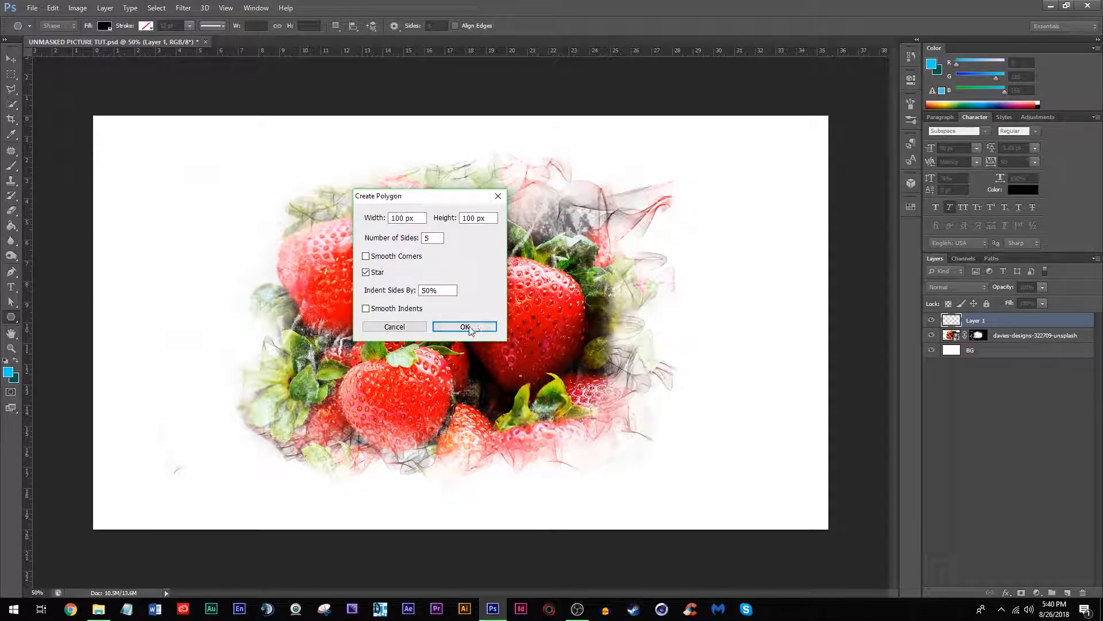
{"action": "left_click", "coordinate": [466, 327]}
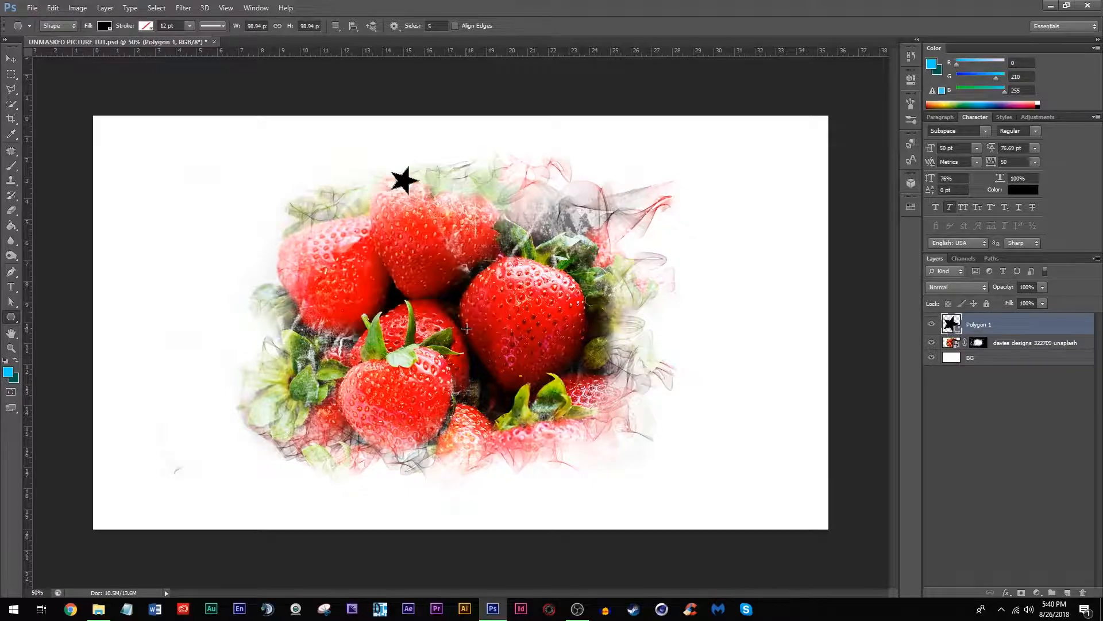
{"action": "left_click", "coordinate": [9, 64]}
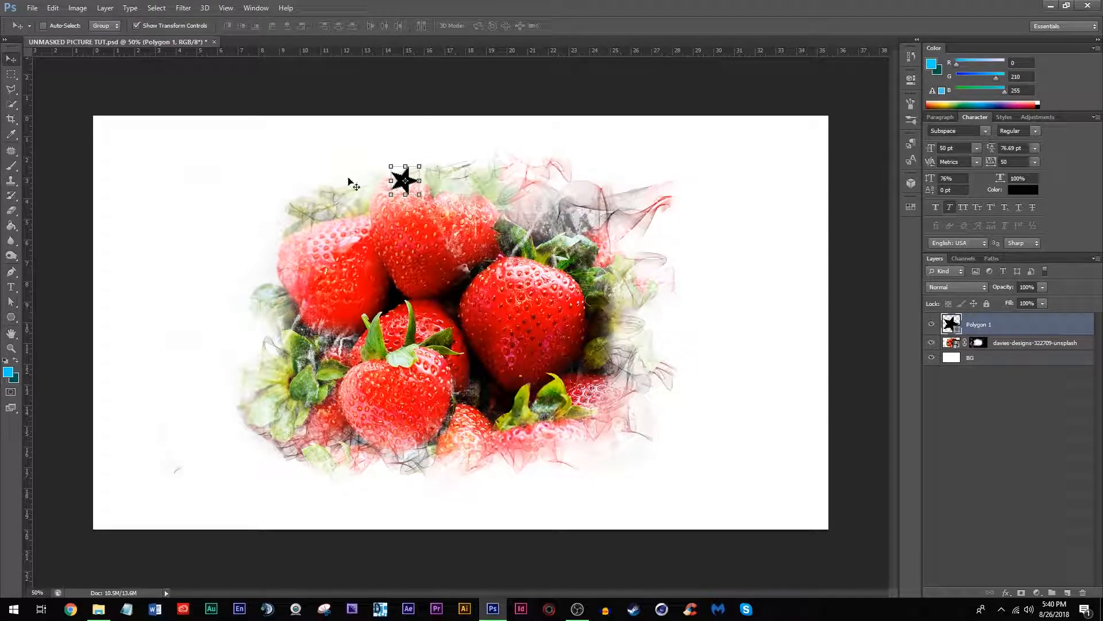
{"action": "left_click", "coordinate": [418, 194]}
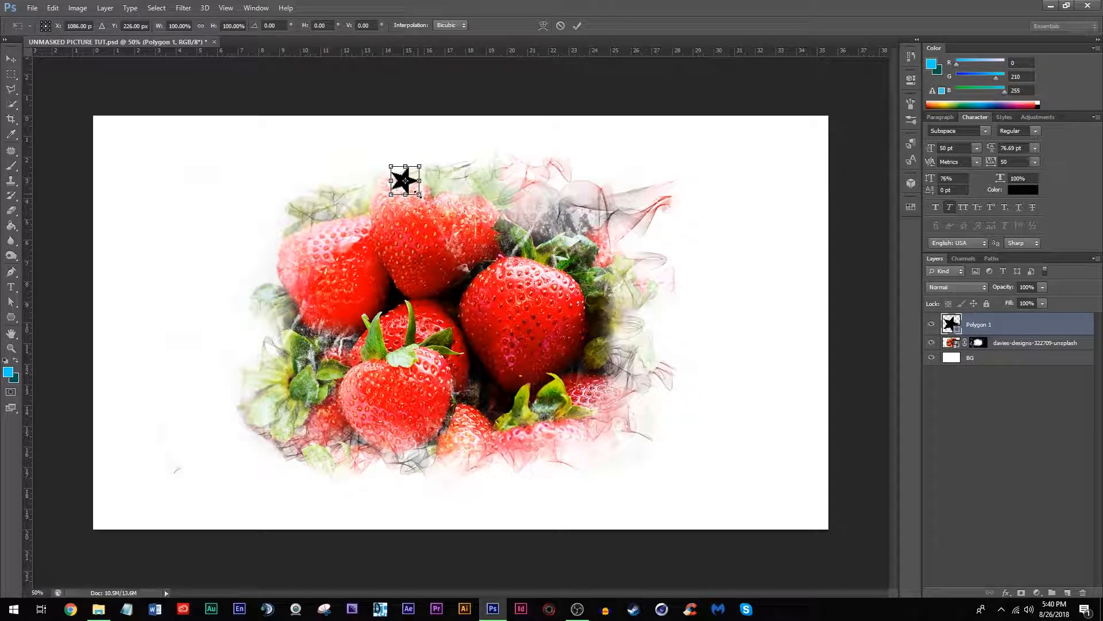
{"action": "left_click_drag", "start_coordinate": [419, 194], "coordinate": [820, 526]}
{"action": "left_click_drag", "start_coordinate": [602, 409], "coordinate": [482, 363]}
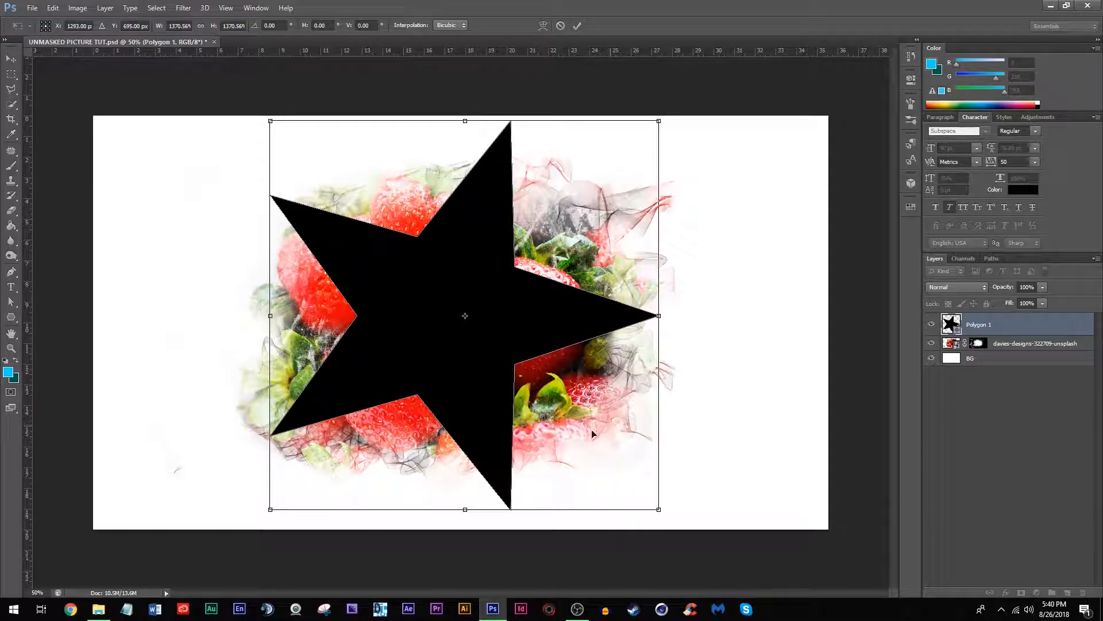
{"action": "left_click_drag", "start_coordinate": [659, 510], "coordinate": [681, 531]}
{"action": "left_click_drag", "start_coordinate": [565, 461], "coordinate": [551, 466]}
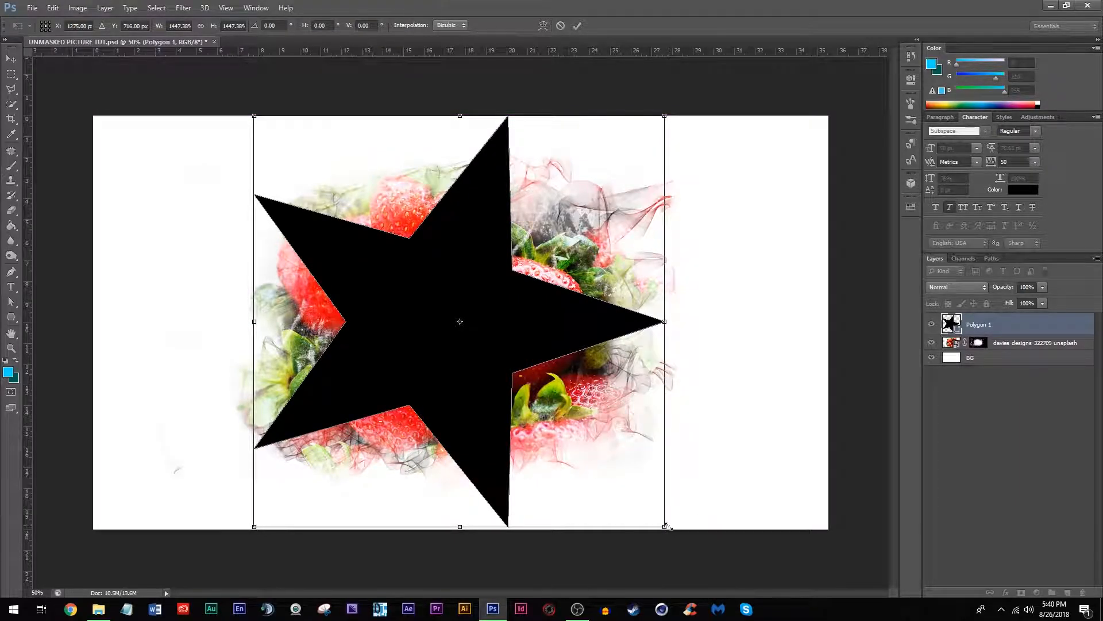
{"action": "left_click_drag", "start_coordinate": [665, 525], "coordinate": [621, 494]}
{"action": "left_click_drag", "start_coordinate": [451, 347], "coordinate": [461, 369]}
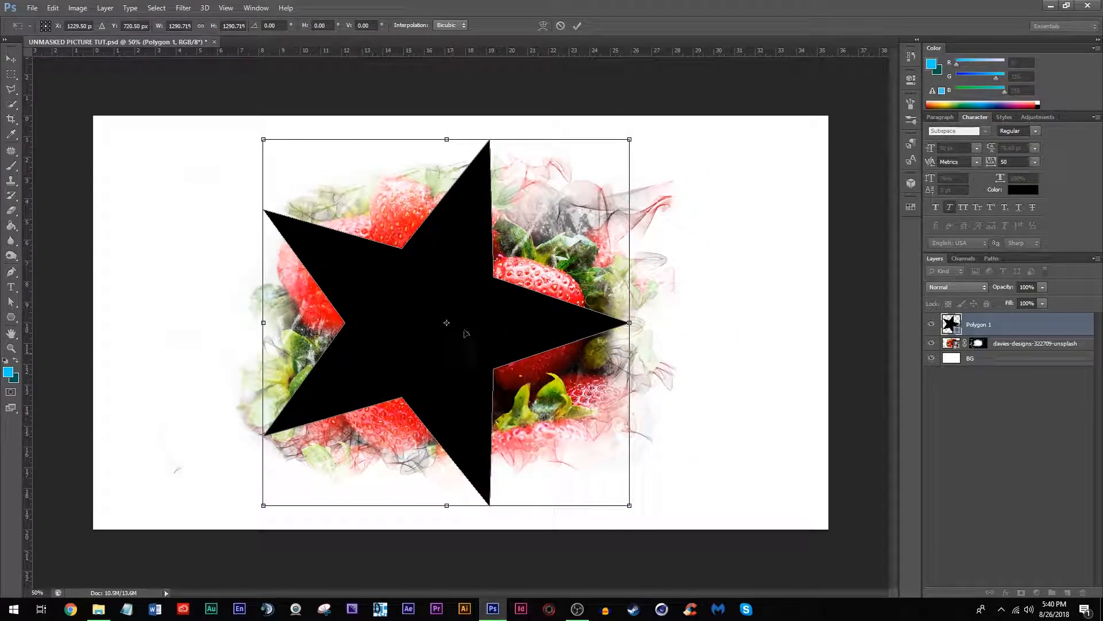
{"action": "left_click", "coordinate": [560, 25]}
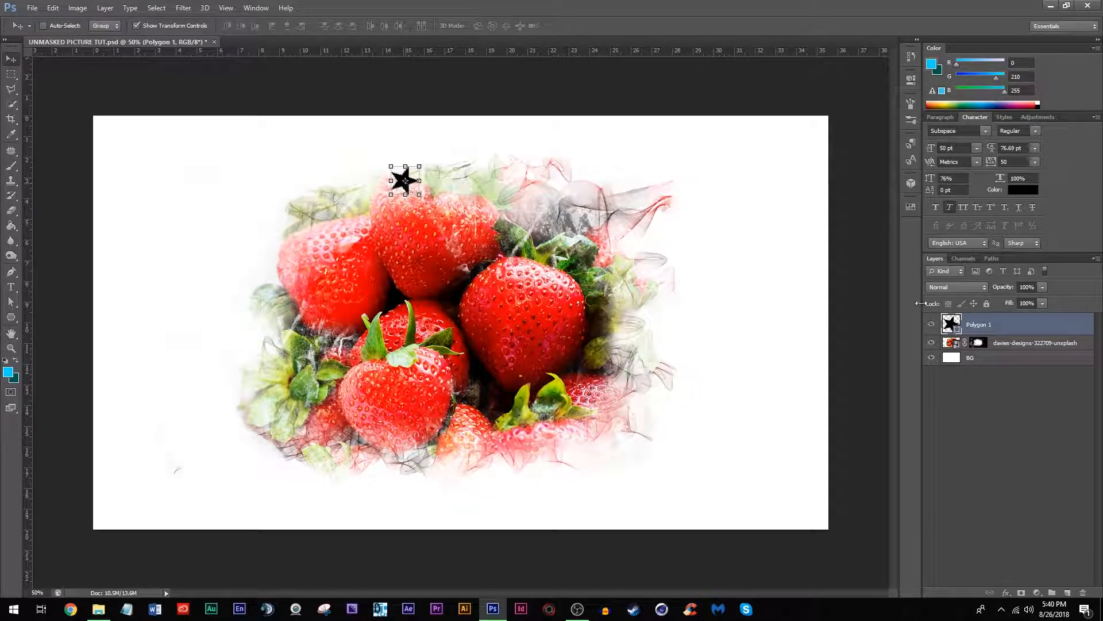
Delete the star polygon layer from the composition
{"action": "key", "text": "ctrl+t"}
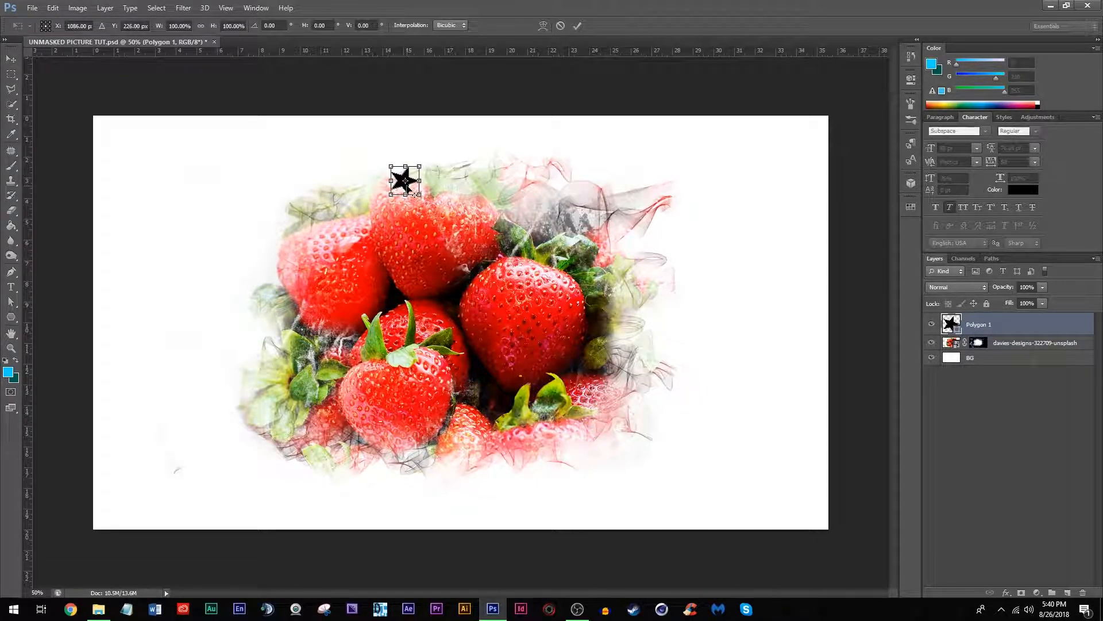
{"action": "left_click", "coordinate": [11, 60]}
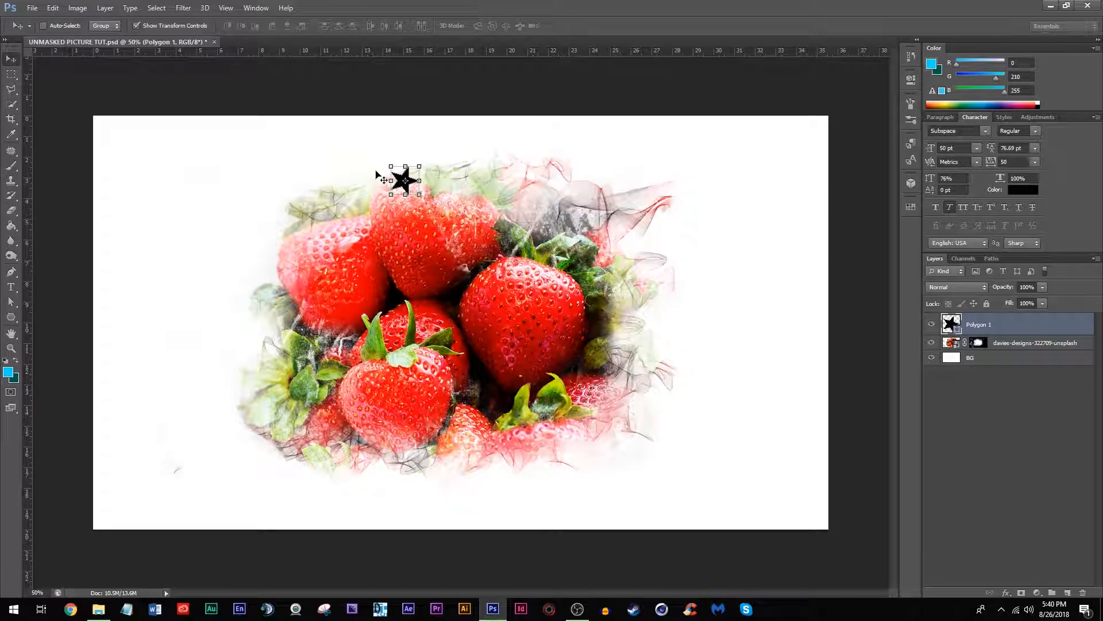
{"action": "key", "text": "Delete"}
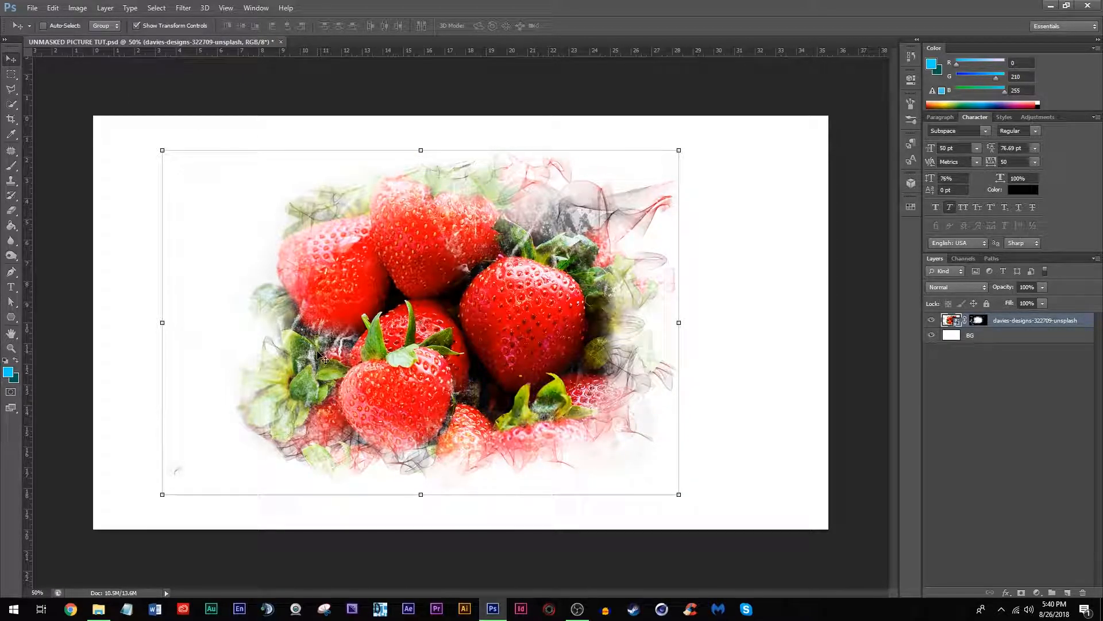
Draw four separate black horizontal rectangles of differing lengths over the photo's left half, the second about 1110 × 262 px and the lowest about 190 × 26 px
{"action": "left_click", "coordinate": [11, 317]}
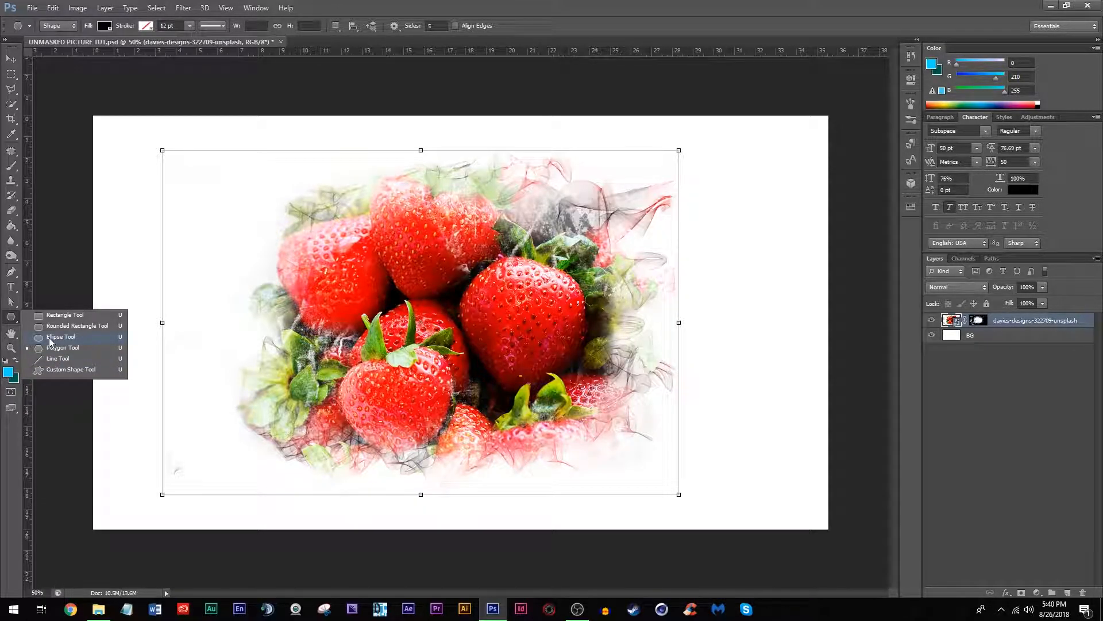
{"action": "left_click", "coordinate": [49, 315]}
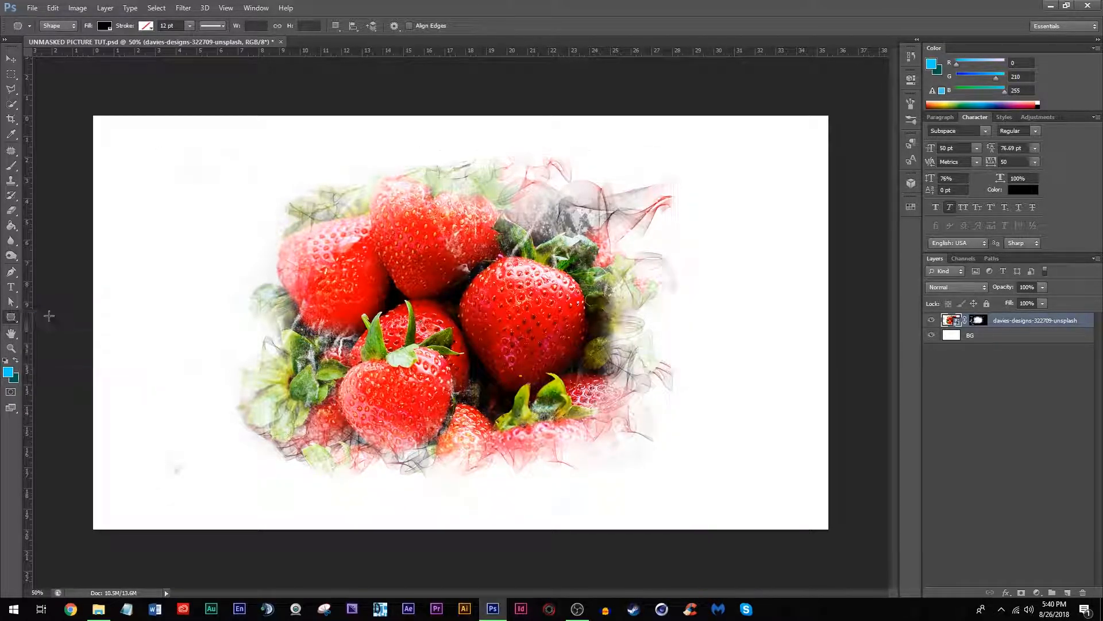
{"action": "left_click_drag", "start_coordinate": [195, 165], "coordinate": [453, 194]}
{"action": "left_click_drag", "start_coordinate": [191, 277], "coordinate": [509, 352]}
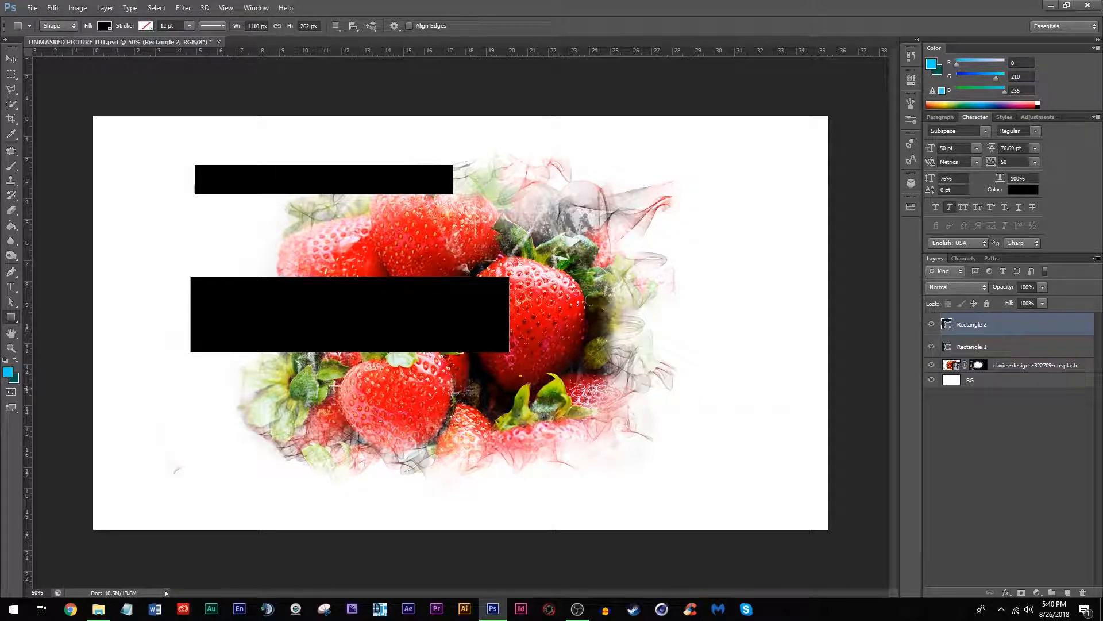
{"action": "left_click_drag", "start_coordinate": [240, 447], "coordinate": [348, 460]}
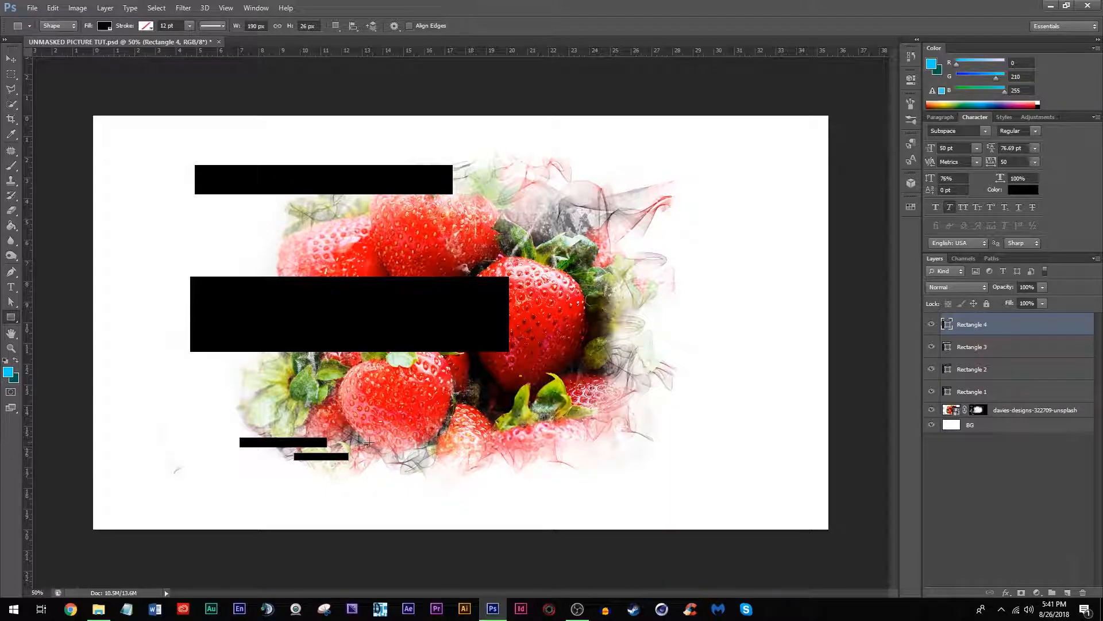
Scale Rectangle 2 to about 73% width and 21% height and place it just above the two small bars
{"action": "key", "text": "v"}
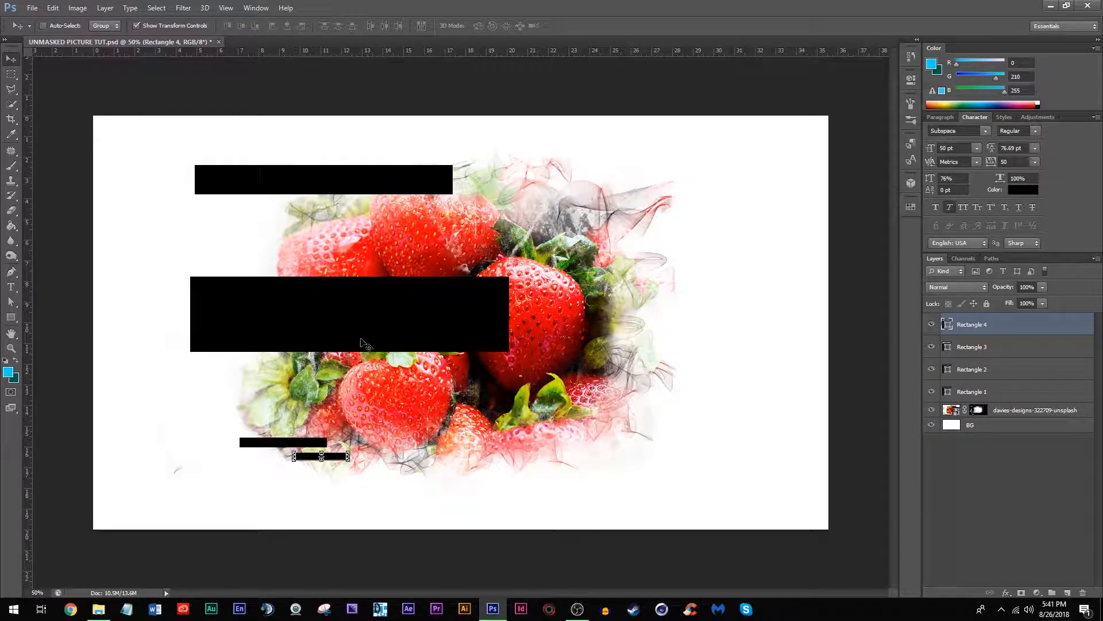
{"action": "left_click", "coordinate": [997, 393]}
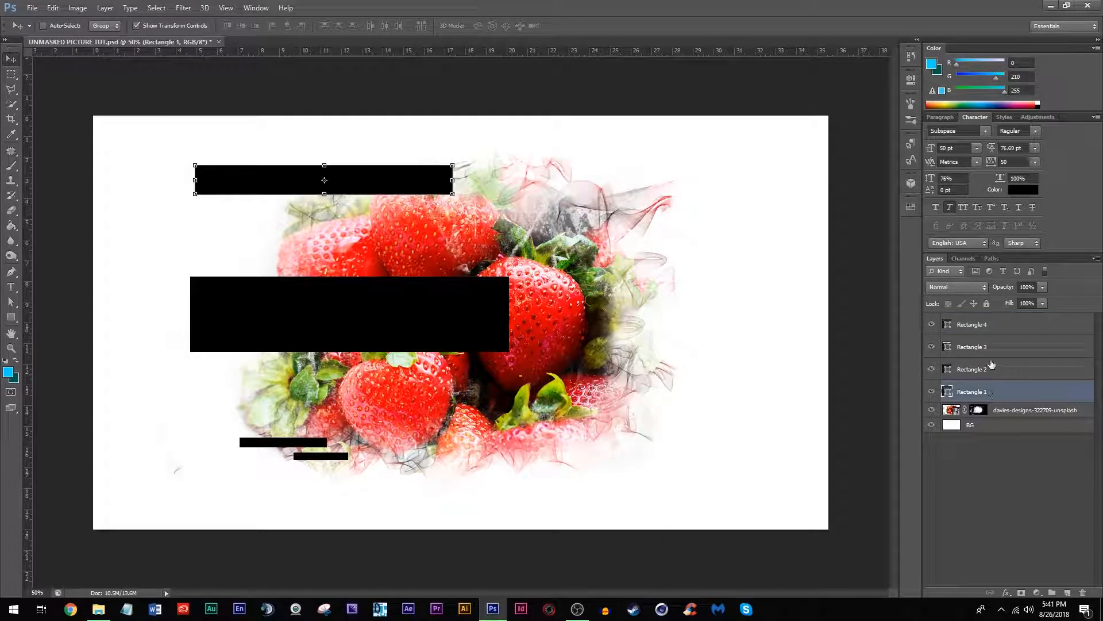
{"action": "left_click", "coordinate": [991, 367]}
{"action": "left_click_drag", "start_coordinate": [456, 320], "coordinate": [459, 400]}
{"action": "left_click_drag", "start_coordinate": [353, 358], "coordinate": [355, 397]}
{"action": "left_click_drag", "start_coordinate": [515, 413], "coordinate": [427, 414]}
{"action": "left_click_drag", "start_coordinate": [310, 396], "coordinate": [309, 416]}
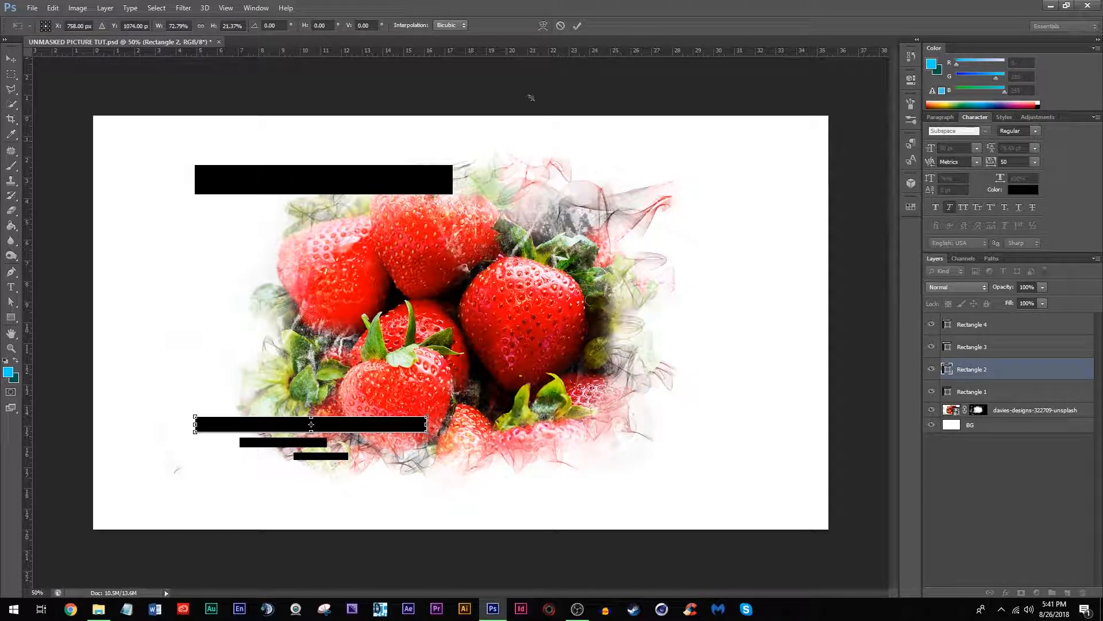
{"action": "left_click", "coordinate": [579, 25]}
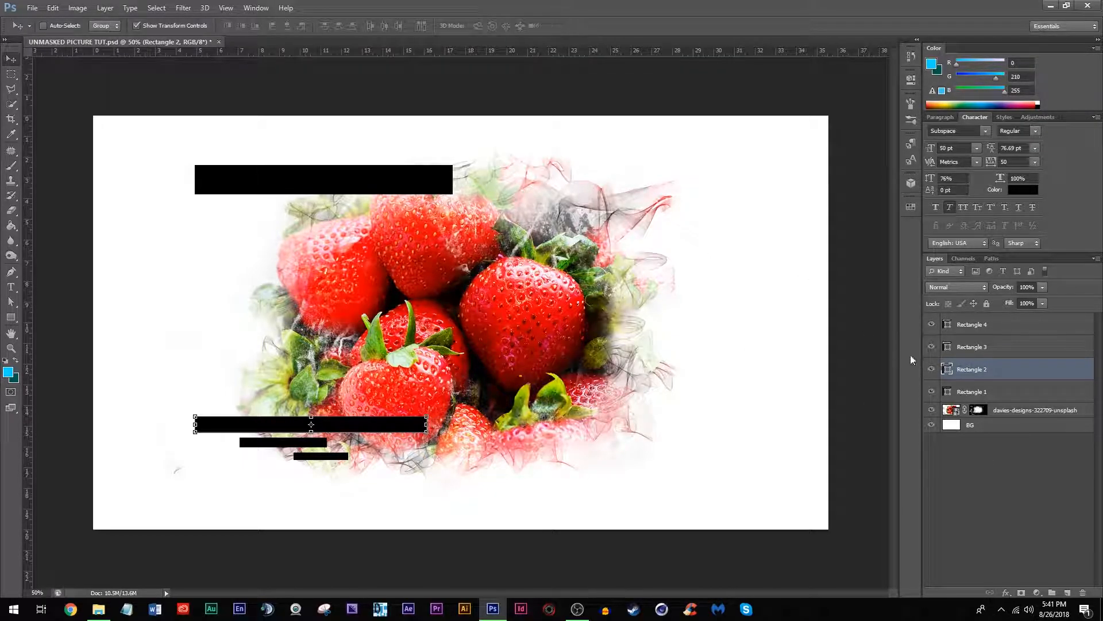
Scale Rectangle 1 to about 70% width and 53% height and position it just above the longest bar
{"action": "left_click", "coordinate": [973, 392]}
{"action": "left_click_drag", "start_coordinate": [366, 185], "coordinate": [368, 392]}
{"action": "key", "text": "ctrl+t"}
{"action": "left_click_drag", "start_coordinate": [436, 391], "coordinate": [362, 392]}
{"action": "left_click_drag", "start_coordinate": [289, 379], "coordinate": [292, 392]}
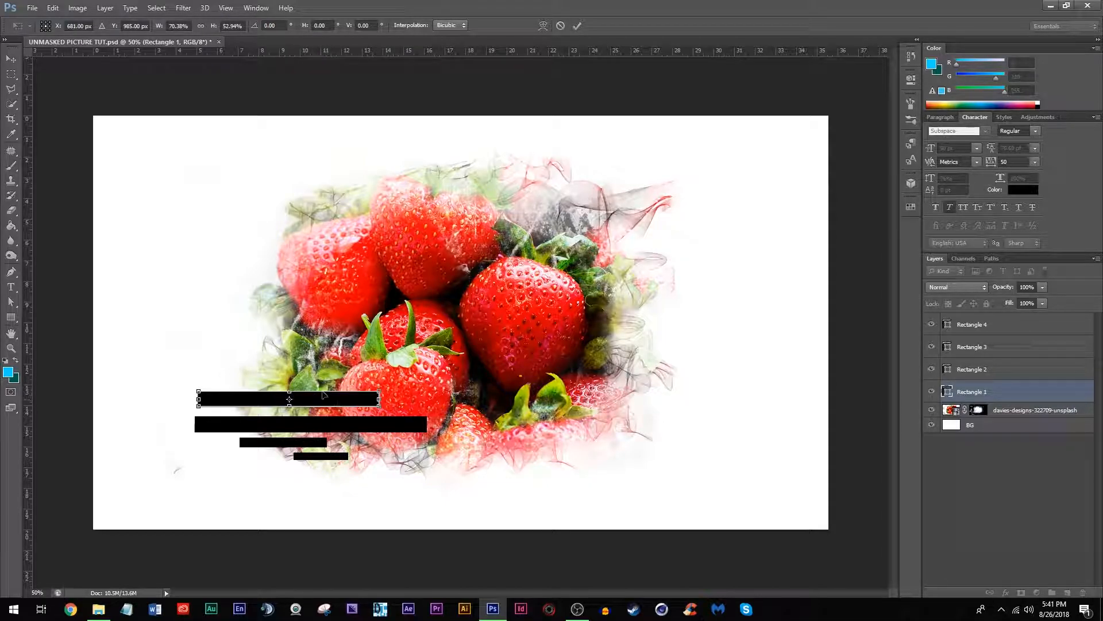
{"action": "key", "text": "Down"}
{"action": "key", "text": "Down"}
{"action": "key", "text": "Down"}
{"action": "key", "text": "Down"}
{"action": "key", "text": "Down"}
{"action": "key", "text": "Down"}
{"action": "key", "text": "Down"}
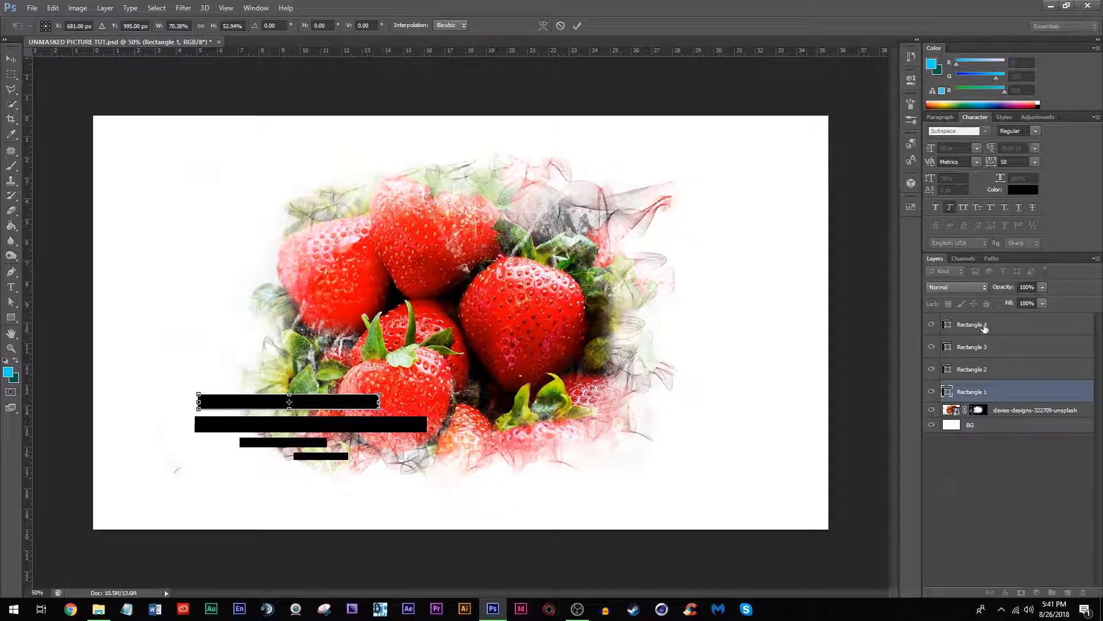
{"action": "left_click", "coordinate": [576, 25]}
Group the four rectangles and place a duplicate of the group directly above the original bars
{"action": "left_click", "coordinate": [977, 325], "text": "shift"}
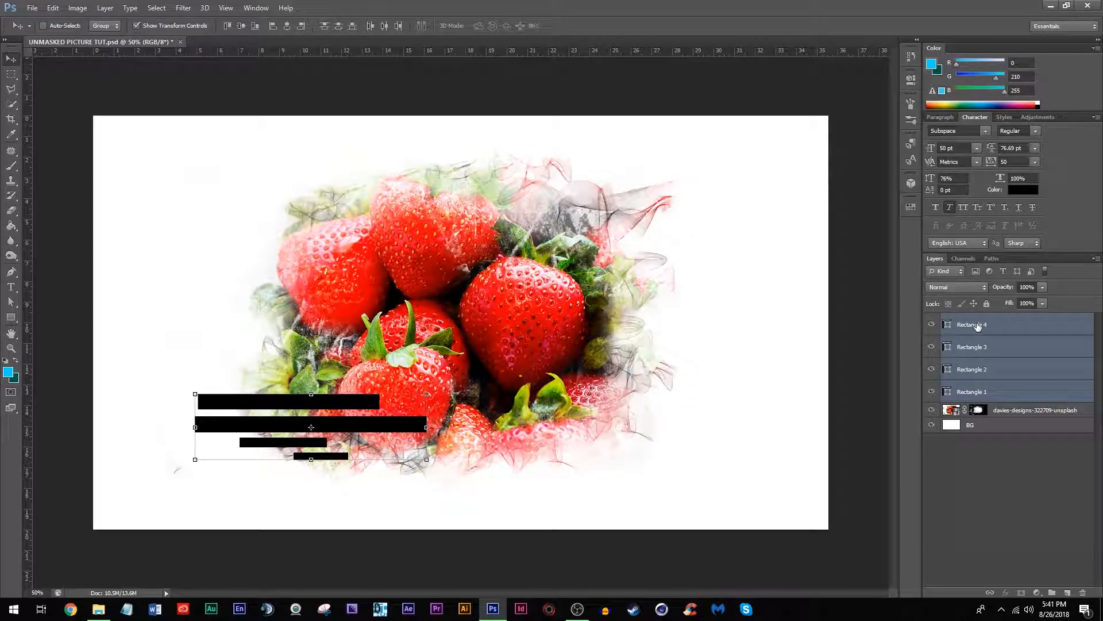
{"action": "key", "text": "ctrl+g"}
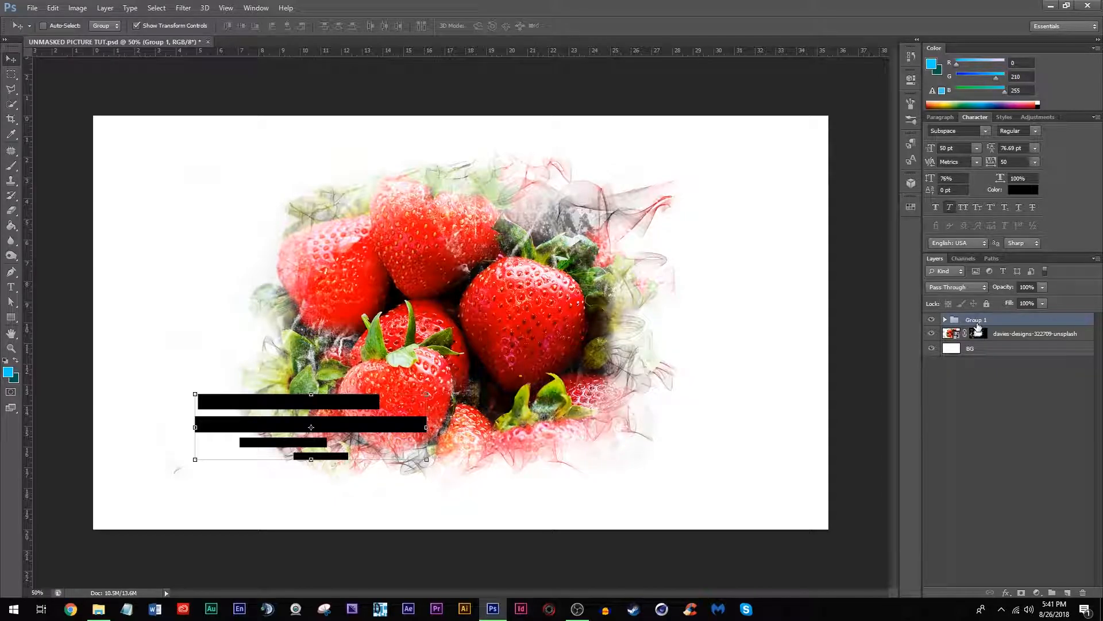
{"action": "key", "text": "ctrl+j"}
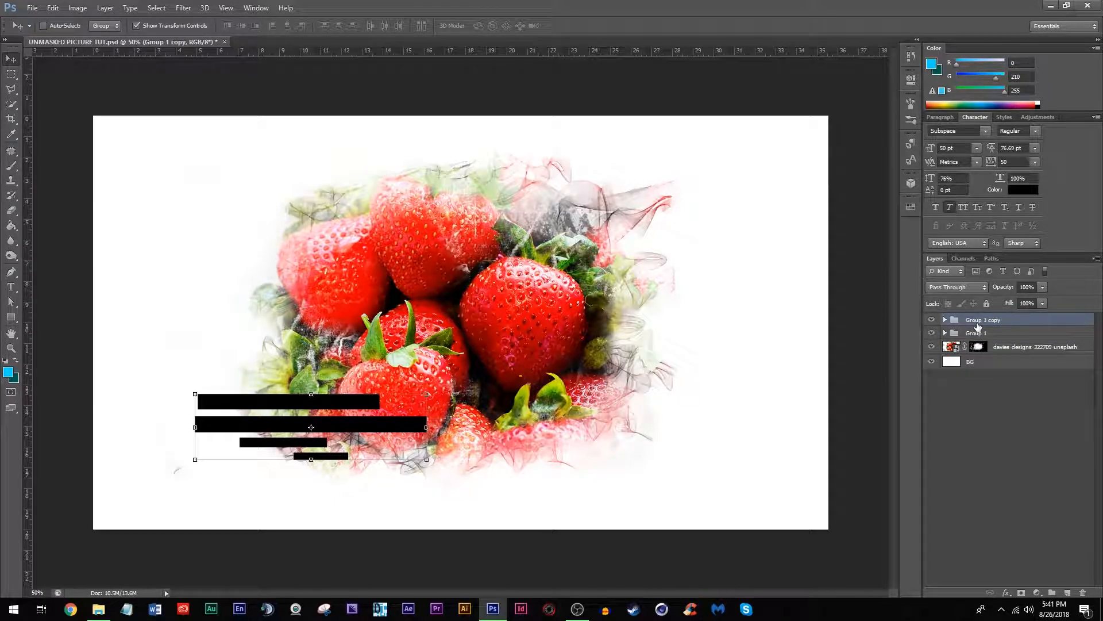
{"action": "left_click_drag", "start_coordinate": [368, 430], "coordinate": [356, 357]}
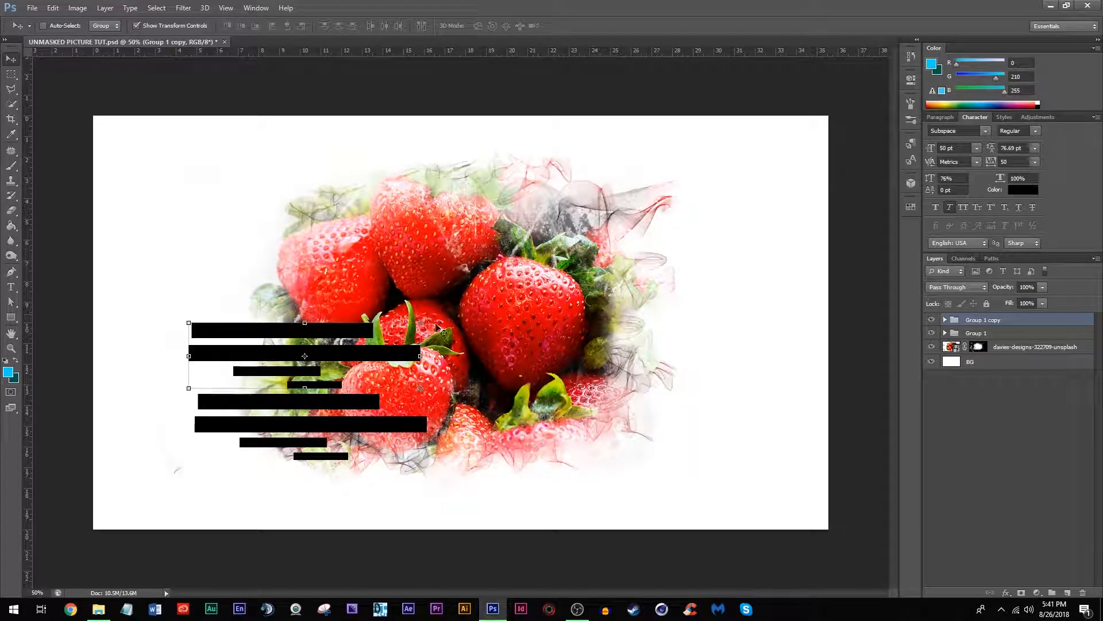
Rotate the duplicated group by 180° and shift it 10 px to the right to align with the original bars
{"action": "left_click_drag", "start_coordinate": [426, 315], "coordinate": [144, 414]}
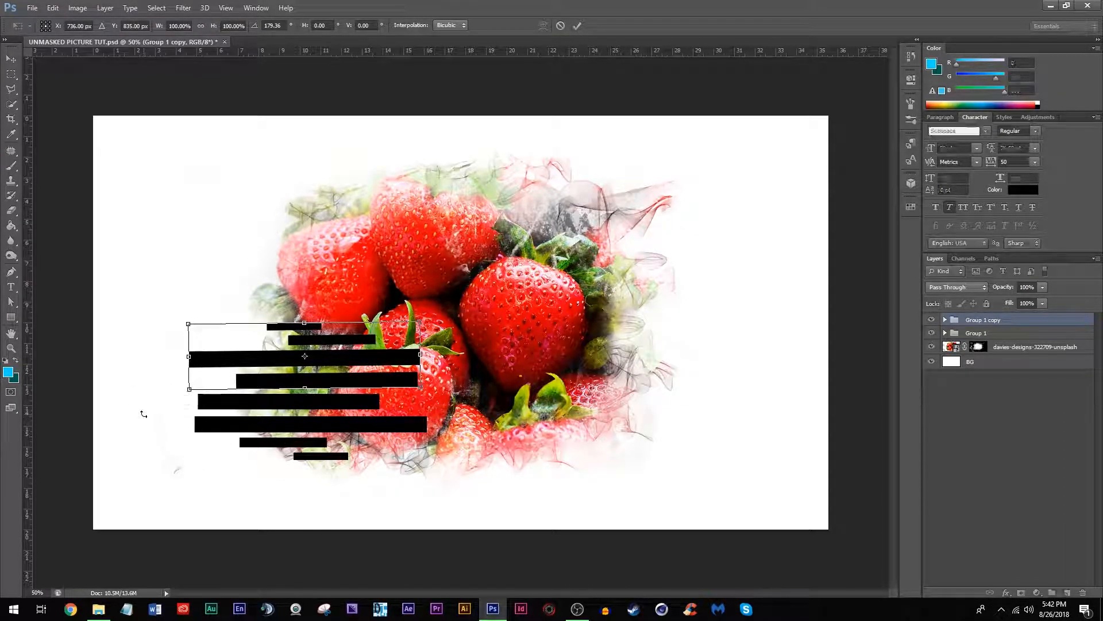
{"action": "key", "text": "ctrl+z"}
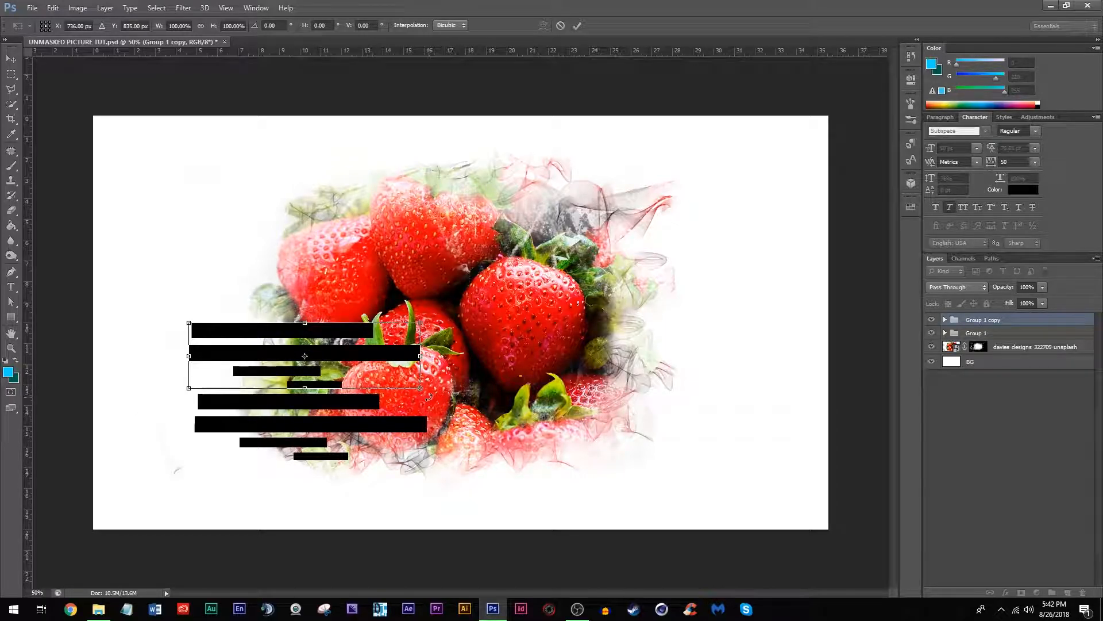
{"action": "left_click_drag", "start_coordinate": [427, 396], "coordinate": [149, 310]}
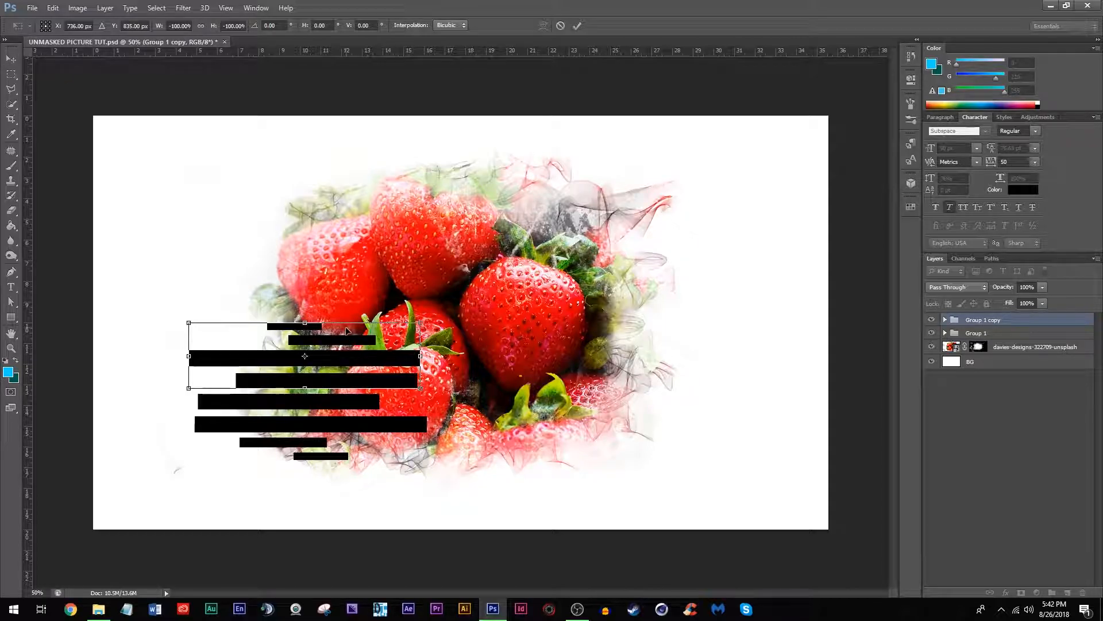
{"action": "key", "text": "shift+Right"}
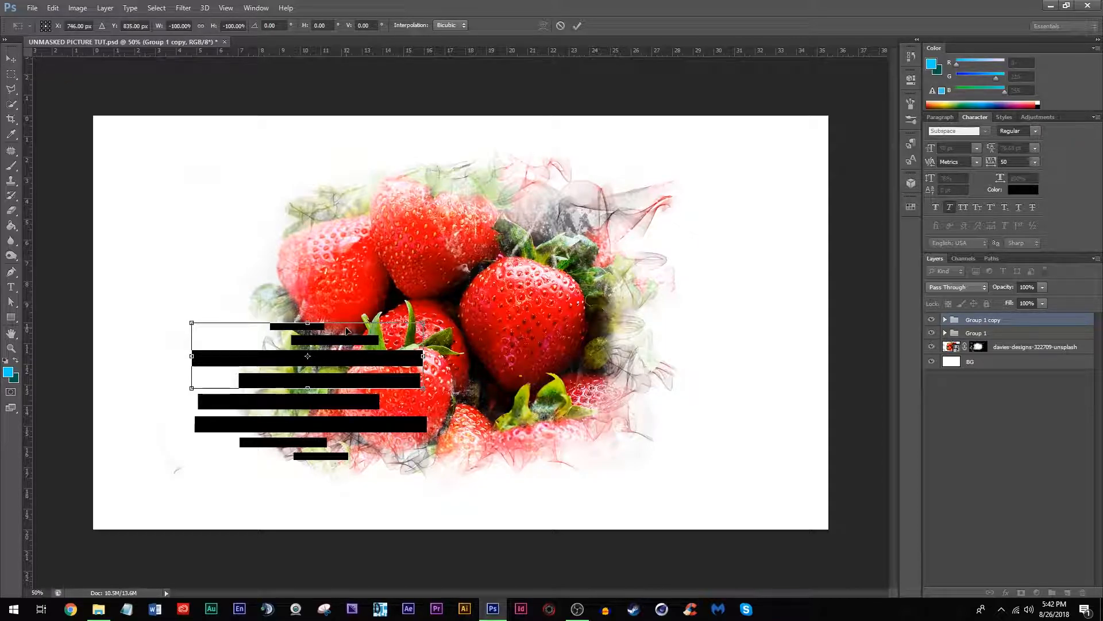
{"action": "left_click", "coordinate": [577, 26]}
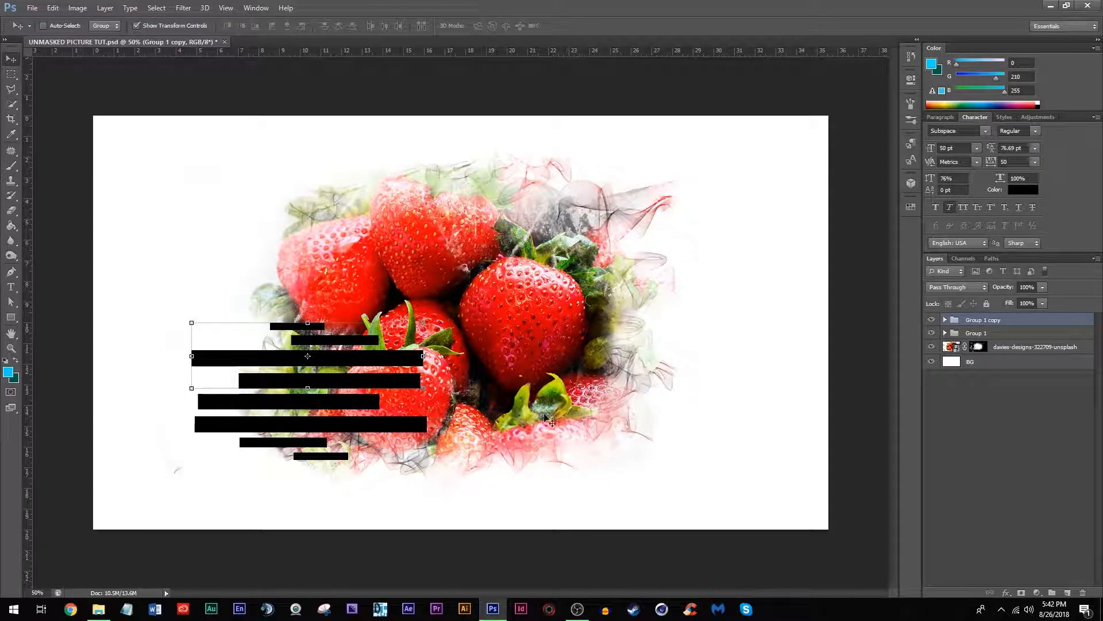
Rotate both bar groups together to about -50°, enlarge them to about 162% width and 190% height, and centre them over the strawberries
{"action": "left_click", "coordinate": [984, 333], "text": "shift"}
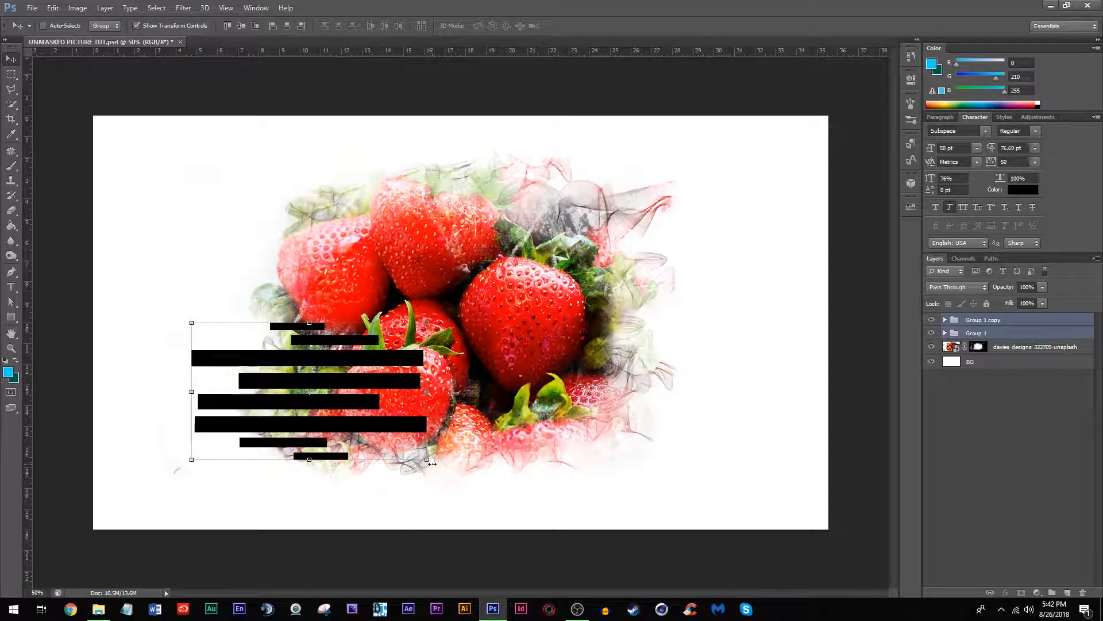
{"action": "left_click_drag", "start_coordinate": [433, 471], "coordinate": [584, 303]}
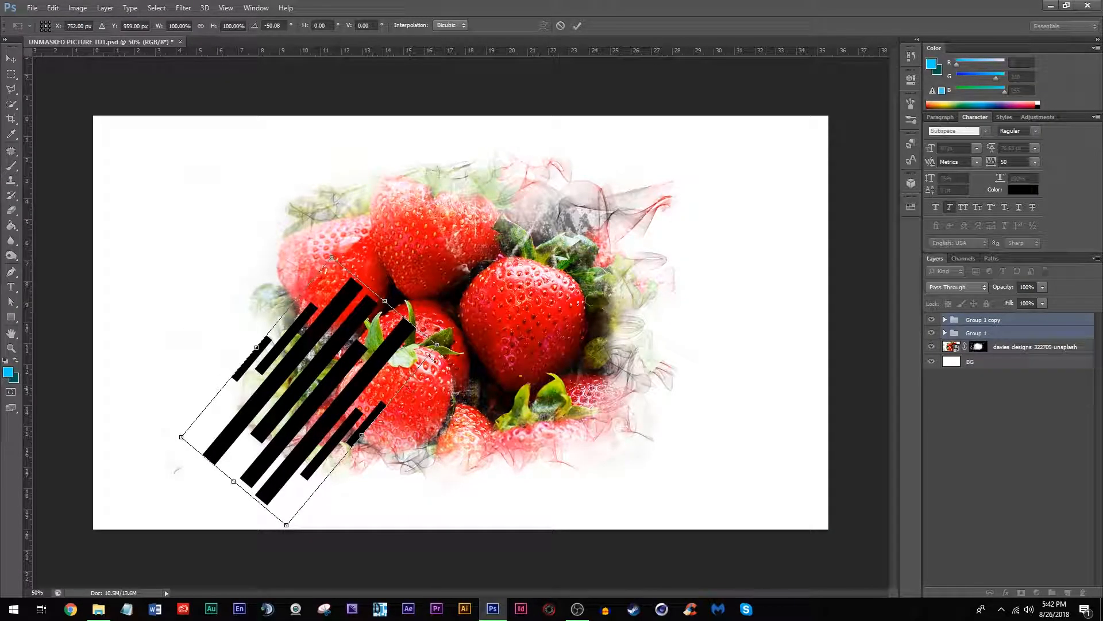
{"action": "left_click_drag", "start_coordinate": [437, 346], "coordinate": [620, 336]}
{"action": "left_click_drag", "start_coordinate": [402, 428], "coordinate": [427, 372]}
{"action": "left_click_drag", "start_coordinate": [513, 377], "coordinate": [536, 397]}
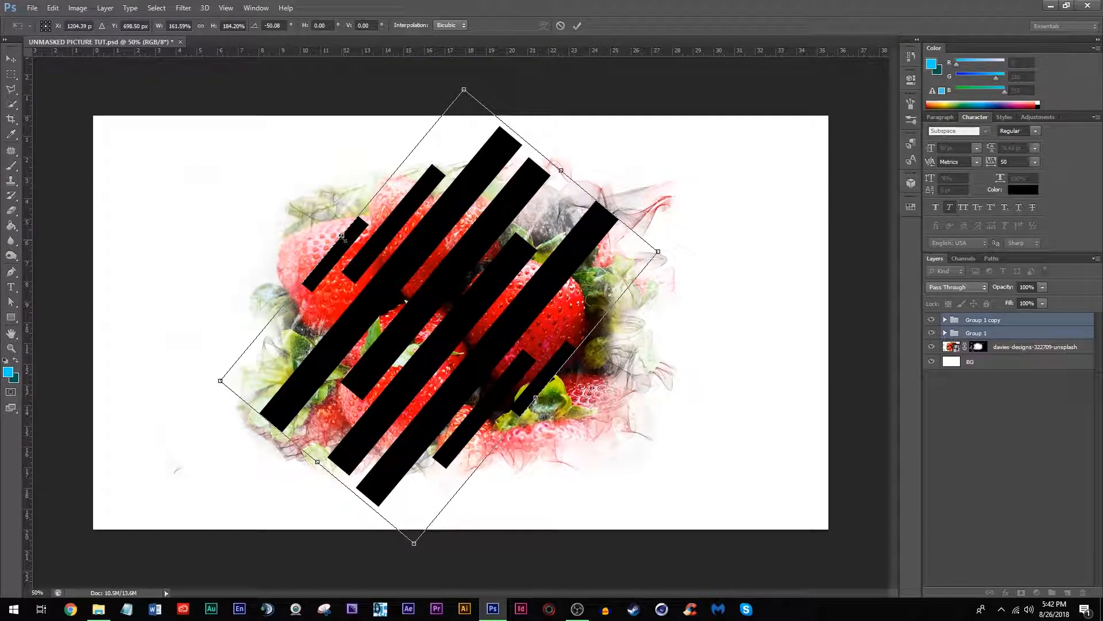
{"action": "mouse_move", "coordinate": [342, 235]}
{"action": "left_mouse_down"}
{"action": "mouse_move", "coordinate": [365, 219]}
{"action": "mouse_move", "coordinate": [345, 229]}
{"action": "left_mouse_up"}
{"action": "mouse_move", "coordinate": [443, 283]}
{"action": "left_mouse_down"}
{"action": "mouse_move", "coordinate": [456, 276]}
{"action": "mouse_move", "coordinate": [451, 285]}
{"action": "left_mouse_up"}
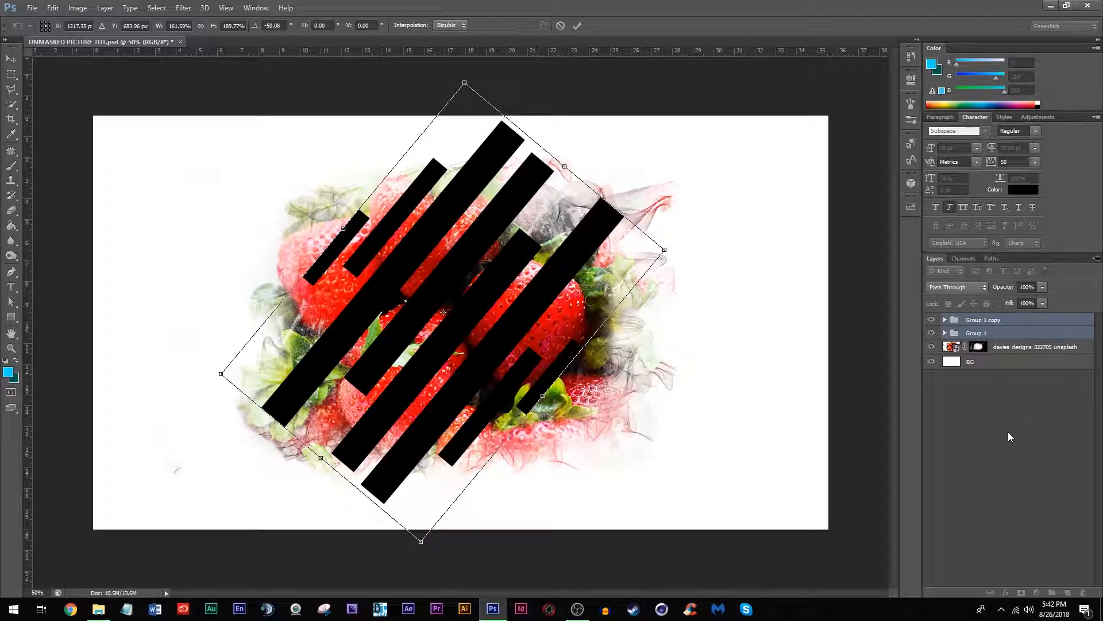
{"action": "left_click", "coordinate": [577, 26]}
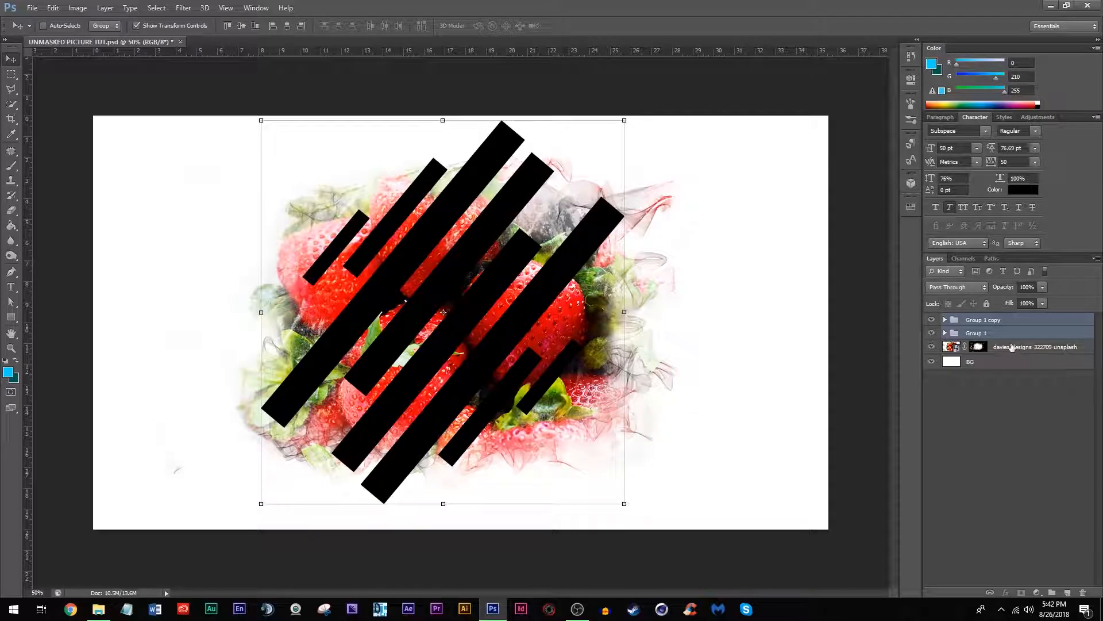
Move the masked strawberry photo layer to the top of the layer stack, above both bar groups
{"action": "left_click", "coordinate": [993, 332]}
{"action": "right_click", "coordinate": [993, 332]}
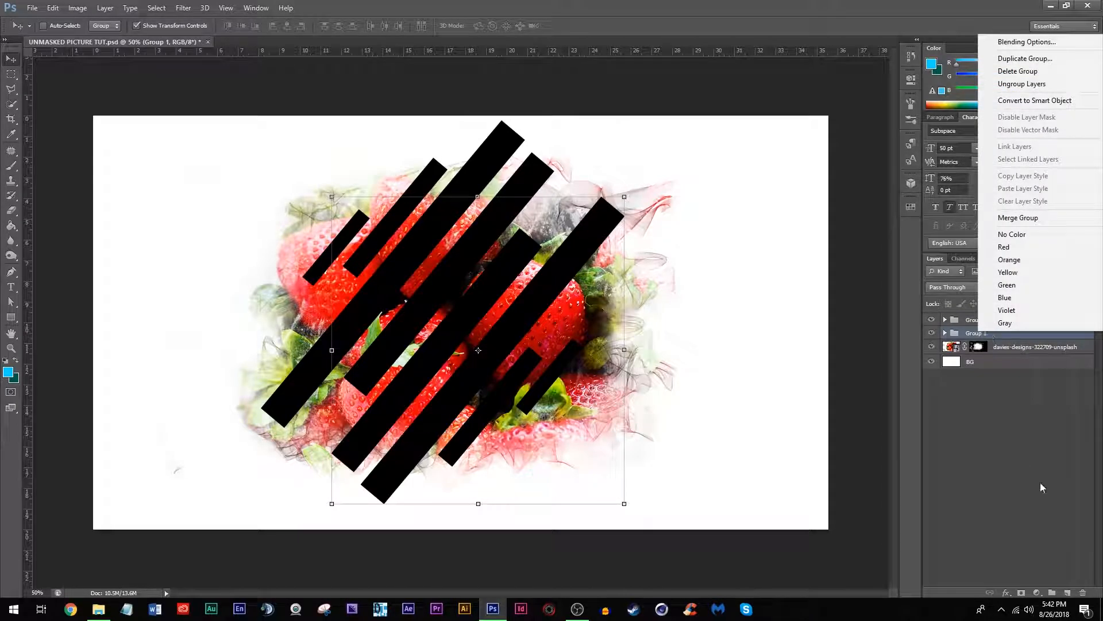
{"action": "left_click", "coordinate": [1012, 351]}
{"action": "left_click_drag", "start_coordinate": [1012, 355], "coordinate": [1006, 314]}
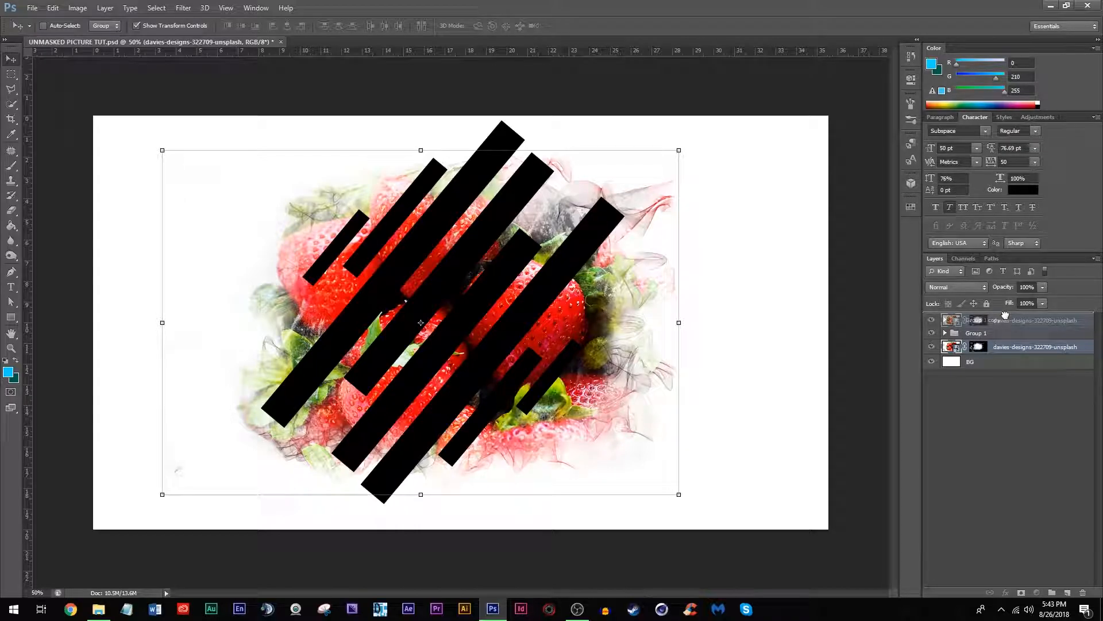
Clip the strawberry photo layer to the bar group below it and nest Group 1 inside Group 1 copy
{"action": "right_click", "coordinate": [1003, 326]}
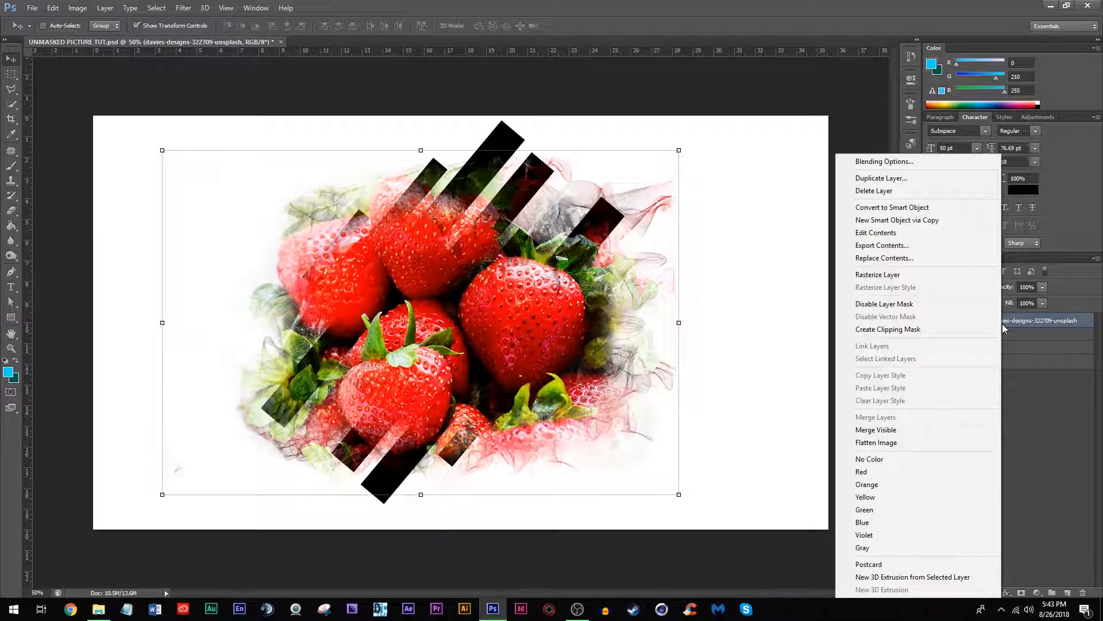
{"action": "left_click", "coordinate": [892, 329]}
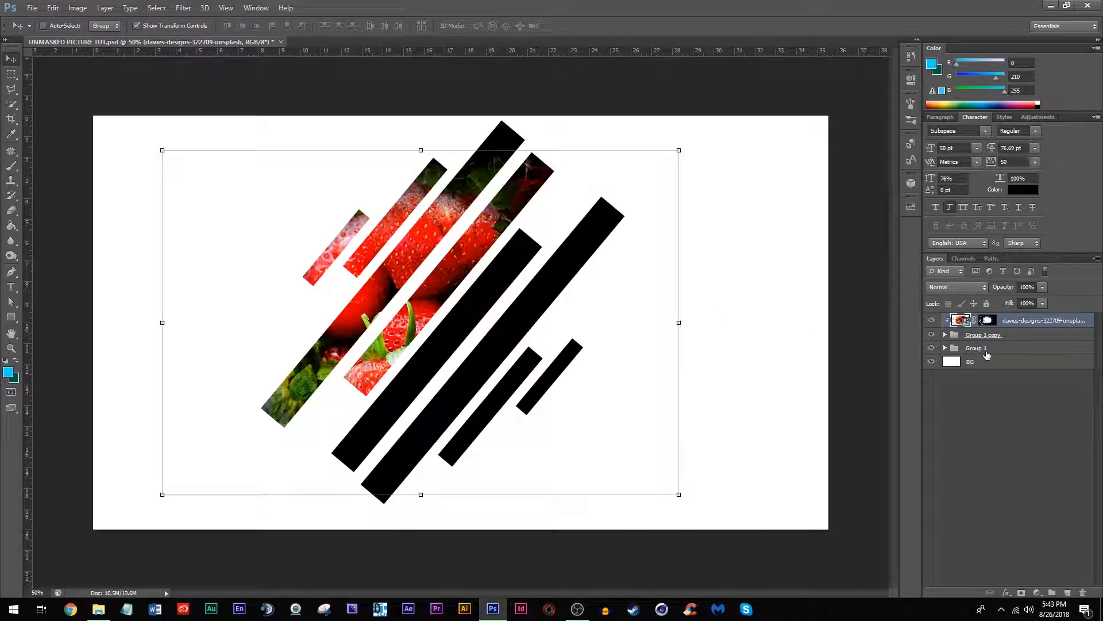
{"action": "left_click_drag", "start_coordinate": [980, 355], "coordinate": [980, 335]}
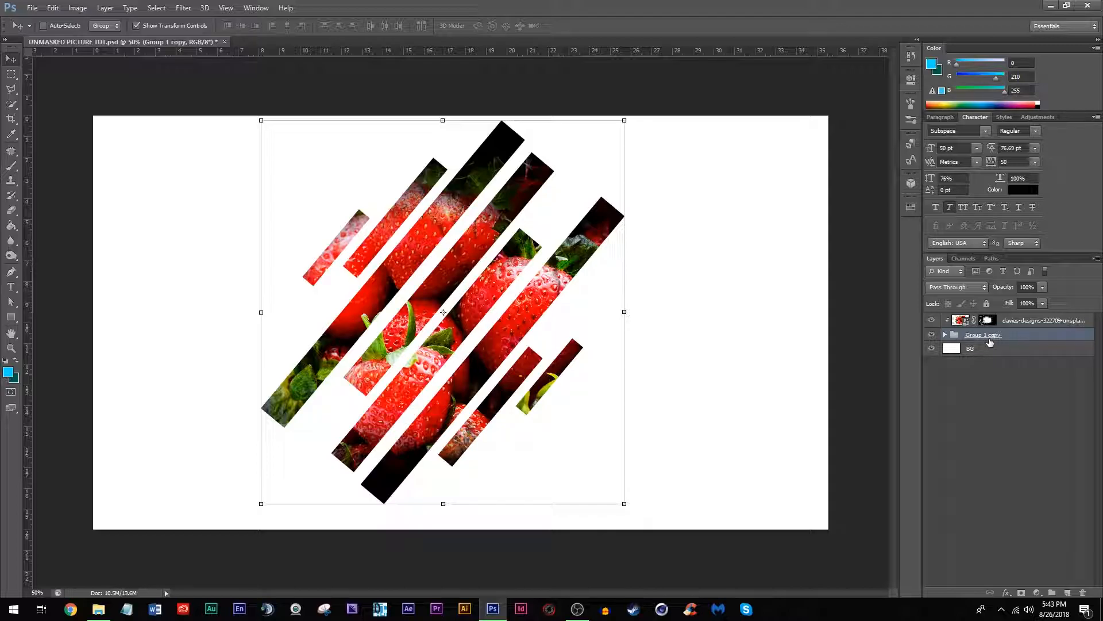
Shift the bar group slightly right and down over the strawberries and widen it to about 129%, keeping its height
{"action": "mouse_move", "coordinate": [483, 320]}
{"action": "left_mouse_down"}
{"action": "mouse_move", "coordinate": [494, 319]}
{"action": "mouse_move", "coordinate": [308, 305]}
{"action": "mouse_move", "coordinate": [566, 325]}
{"action": "mouse_move", "coordinate": [503, 325]}
{"action": "left_mouse_up"}
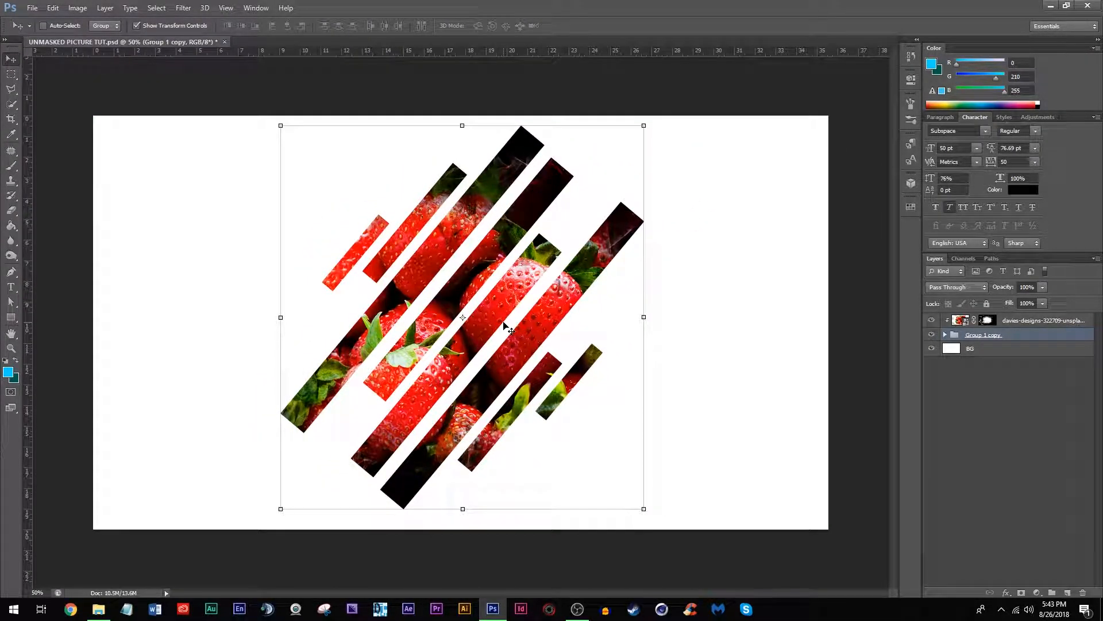
{"action": "left_click_drag", "start_coordinate": [639, 318], "coordinate": [679, 317]}
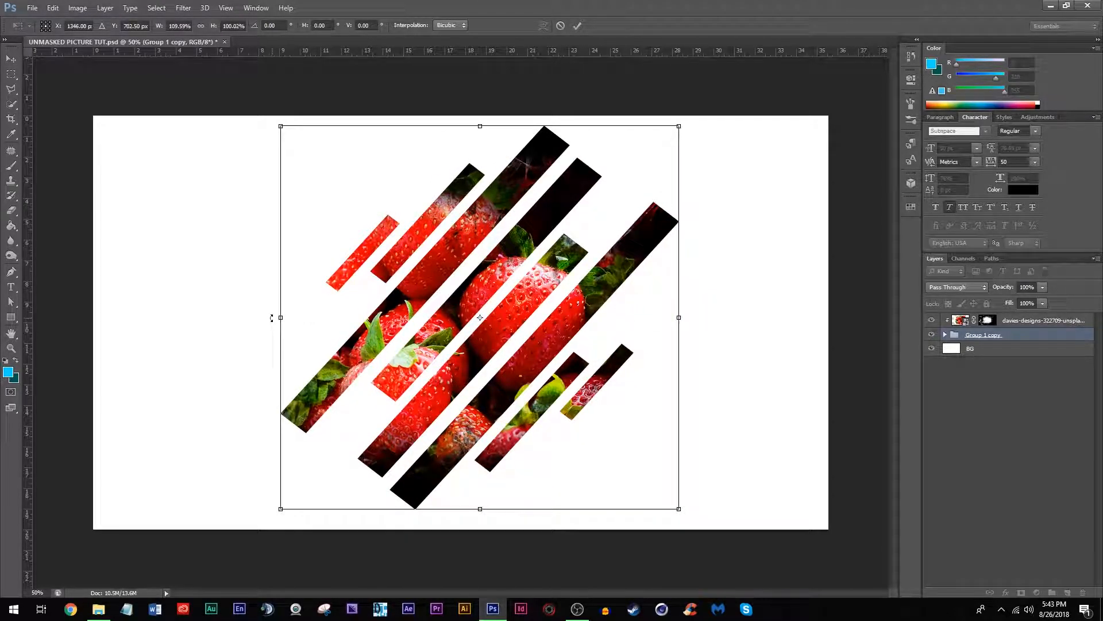
{"action": "left_click_drag", "start_coordinate": [277, 317], "coordinate": [206, 322]}
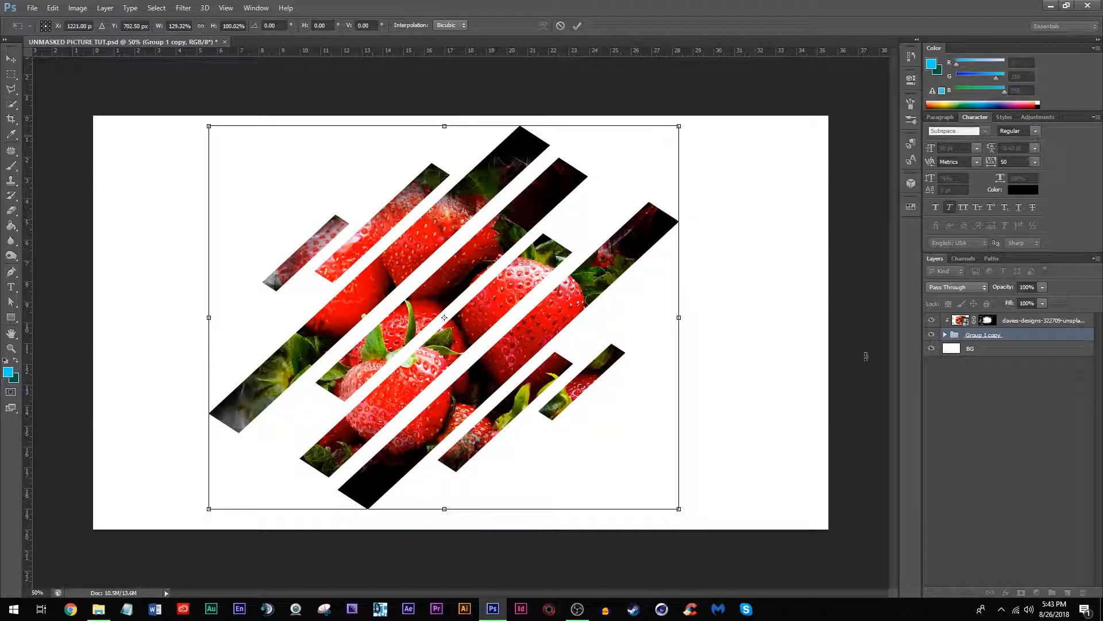
{"action": "left_click", "coordinate": [581, 24]}
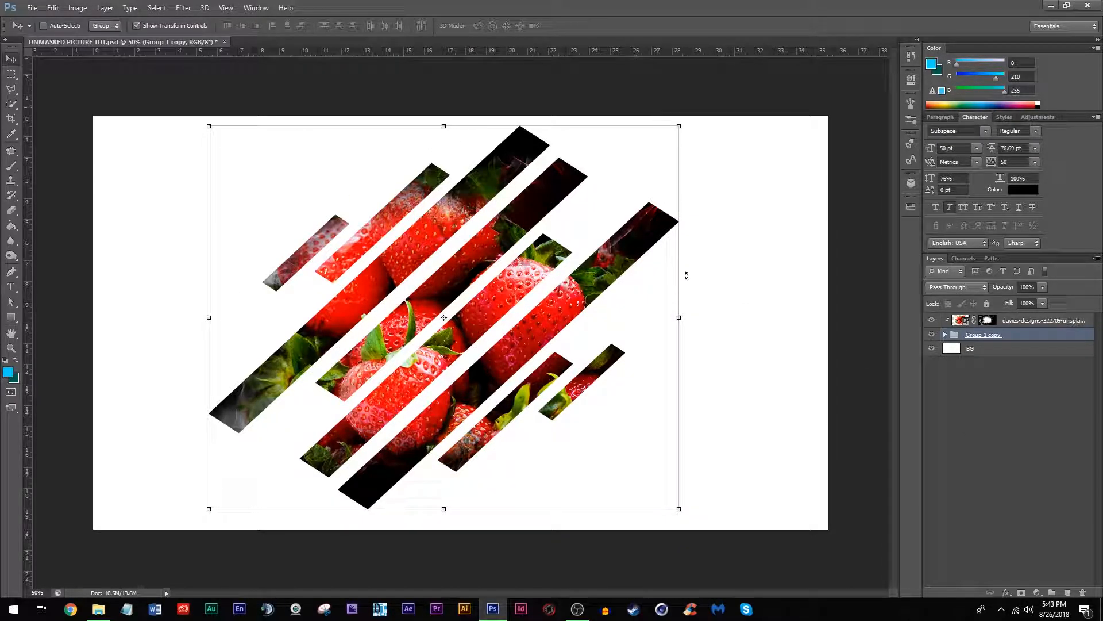
{"action": "left_click", "coordinate": [956, 431]}
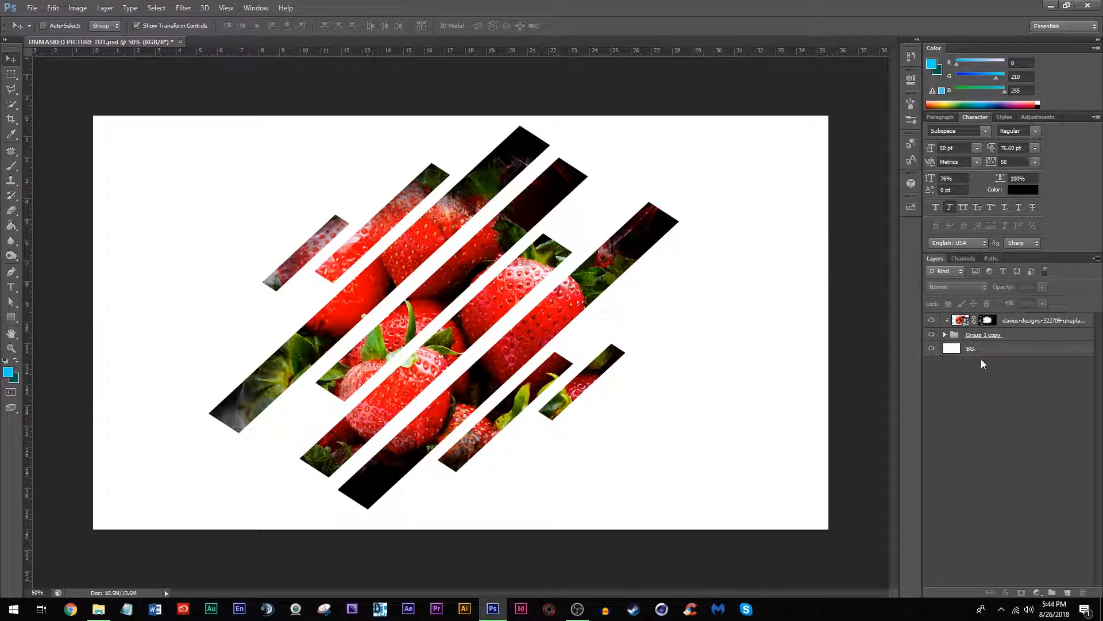
Rename the bar group as RECTANGLES
{"action": "left_click", "coordinate": [986, 339]}
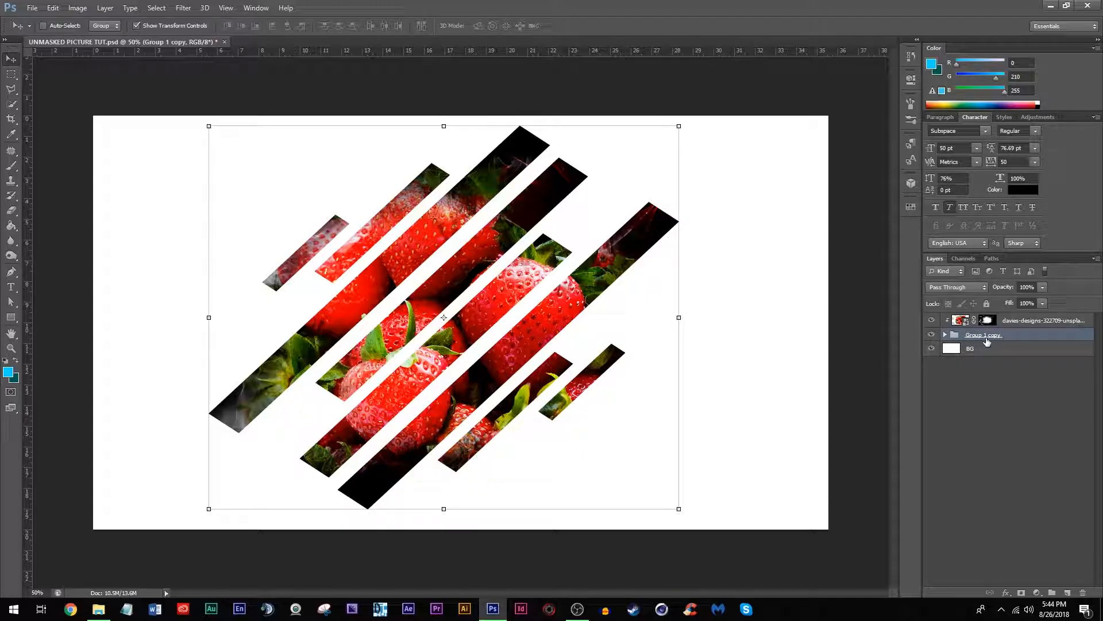
{"action": "double_click", "coordinate": [988, 336]}
{"action": "type", "text": "R"}
{"action": "type", "text": "C"}
{"action": "key", "text": "BackSpace"}
{"action": "left_click", "coordinate": [1002, 382]}
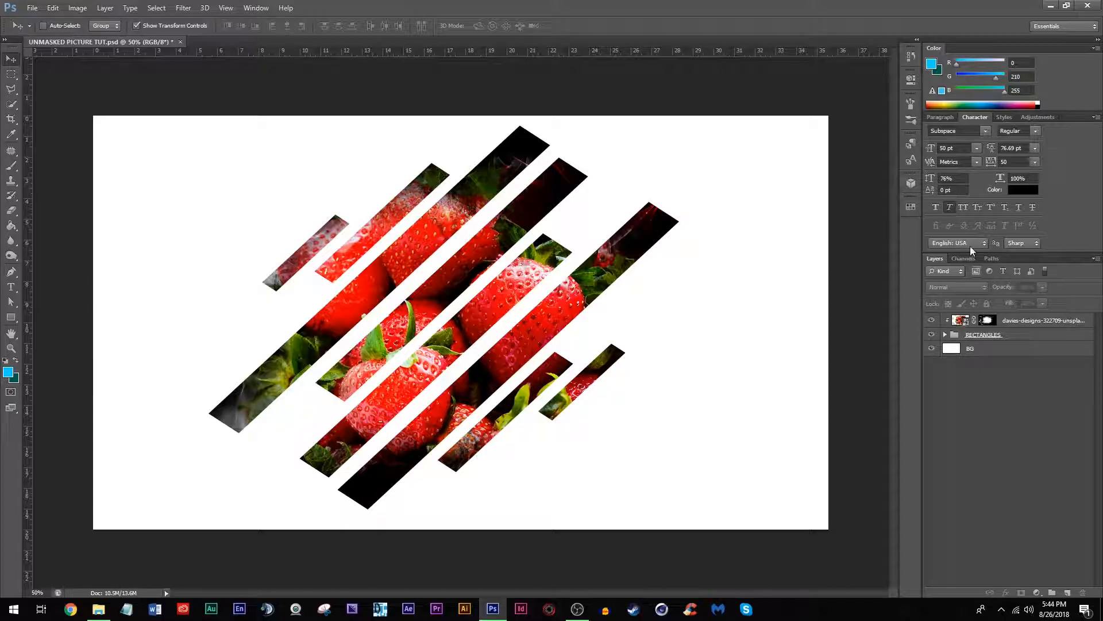
Draw a rectangle of about 2674 × 1506 px covering the whole canvas and place its layer directly below the RECTANGLES group
{"action": "left_click", "coordinate": [12, 319]}
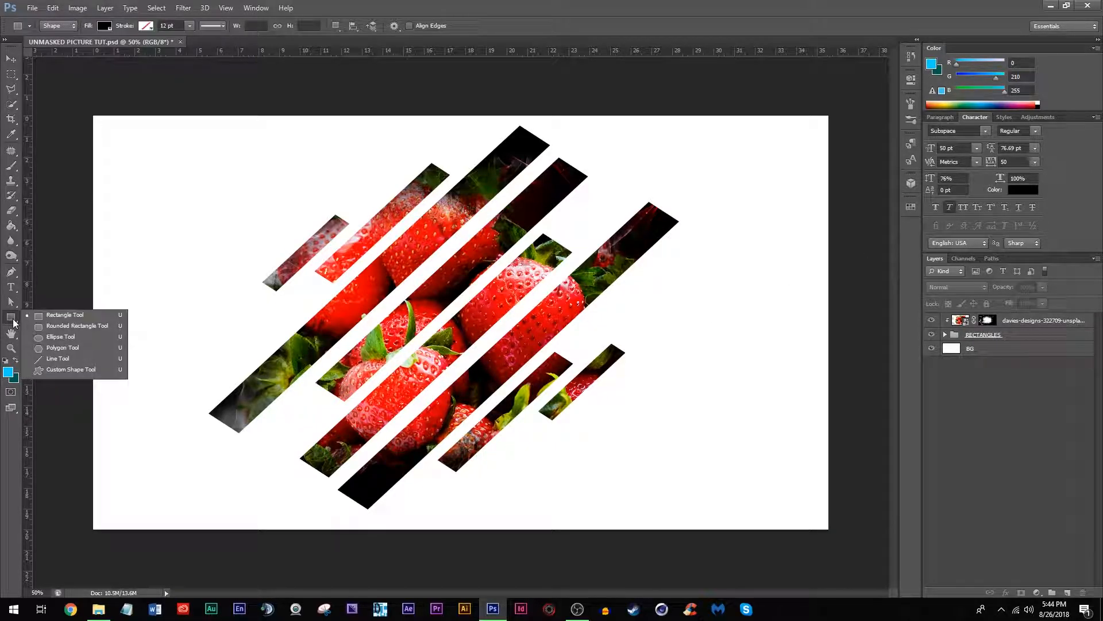
{"action": "left_click", "coordinate": [60, 315]}
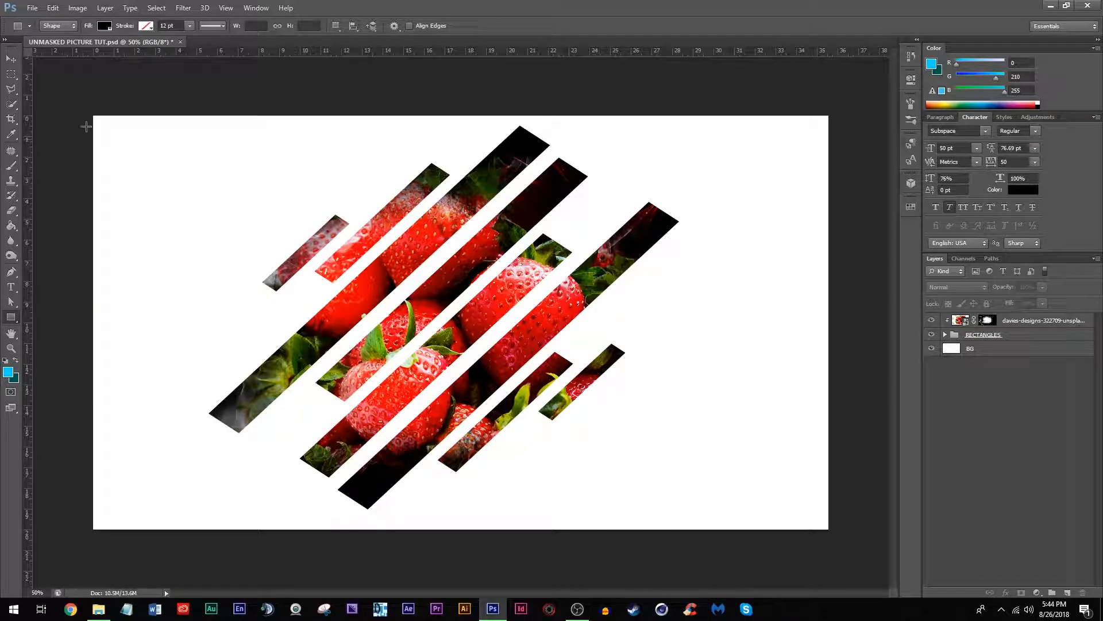
{"action": "left_click_drag", "start_coordinate": [78, 107], "coordinate": [845, 539]}
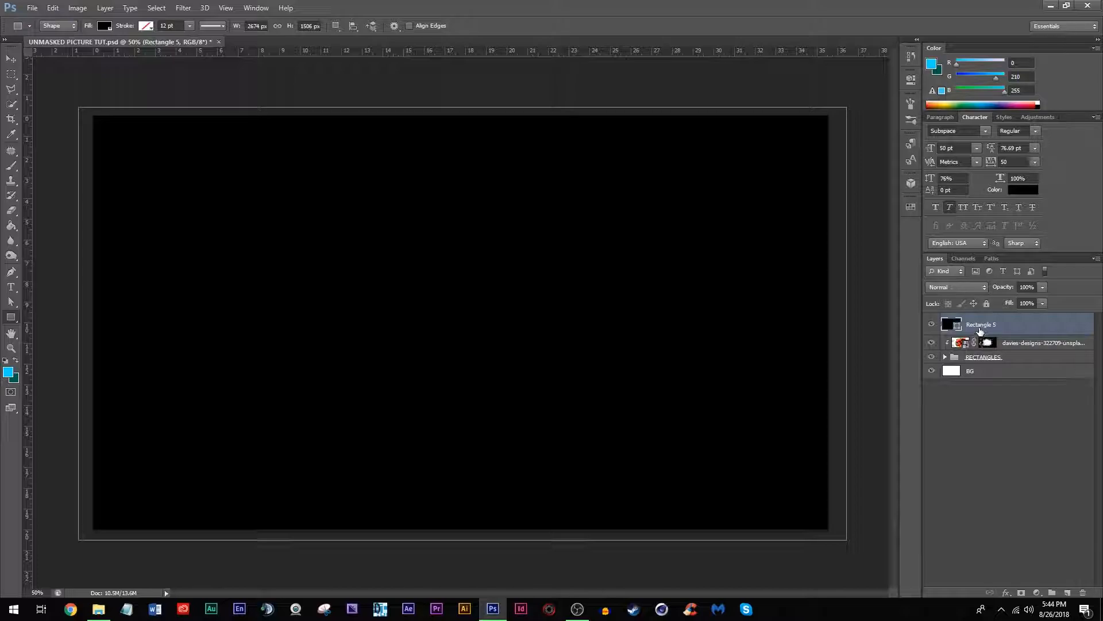
{"action": "left_click_drag", "start_coordinate": [981, 326], "coordinate": [977, 368]}
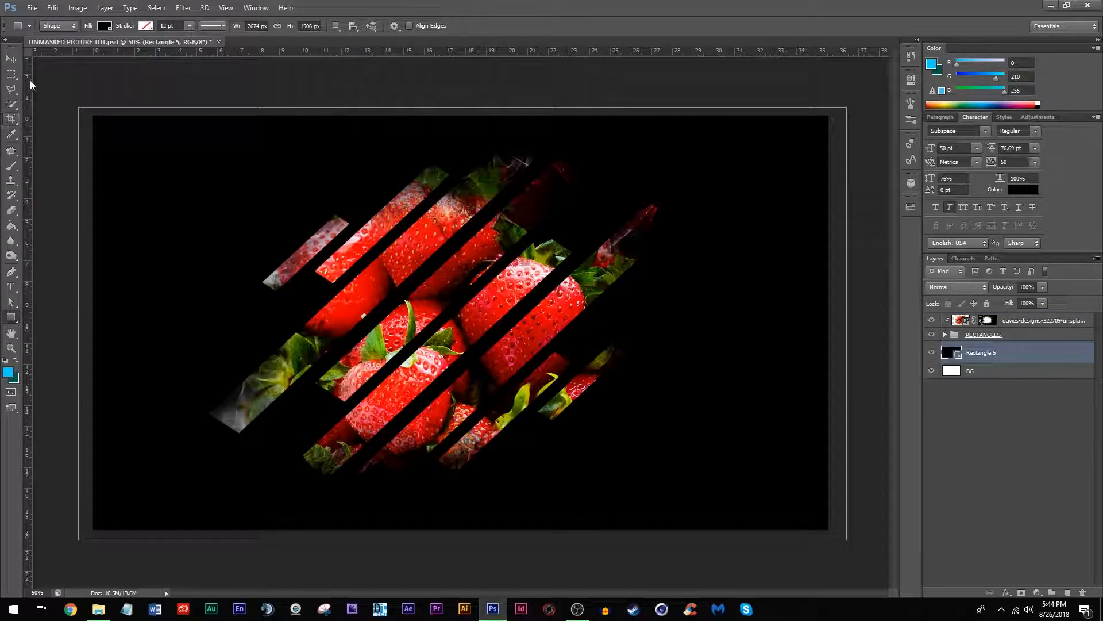
Set the canvas-covering rectangle's fill colour to light grey c1c1c1
{"action": "left_click", "coordinate": [104, 26]}
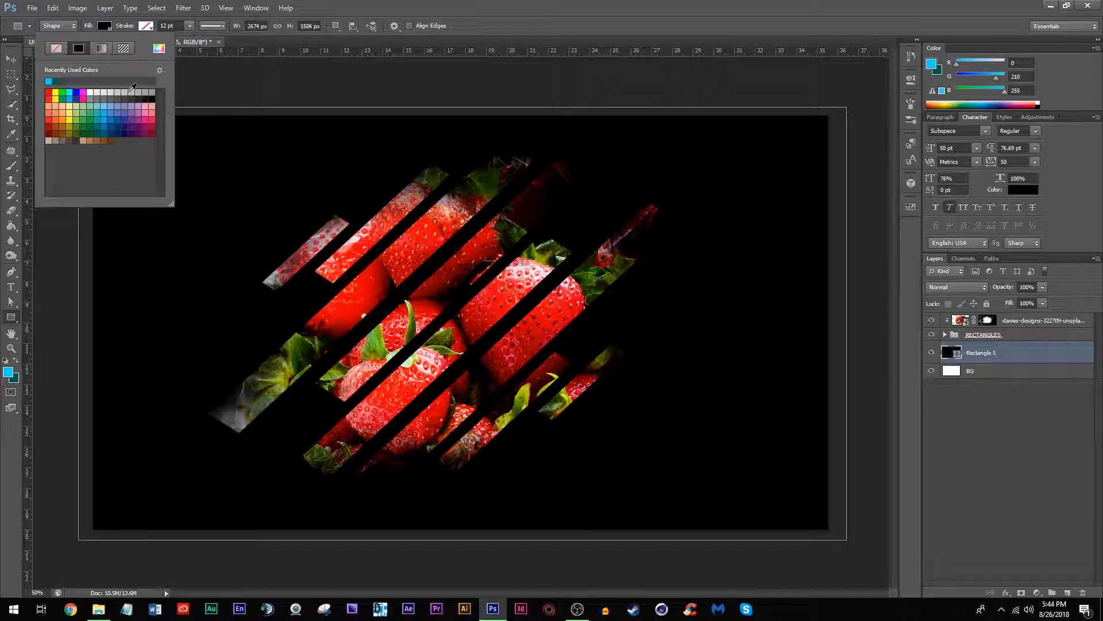
{"action": "left_click", "coordinate": [160, 48]}
{"action": "mouse_move", "coordinate": [788, 303]}
{"action": "left_mouse_down"}
{"action": "mouse_move", "coordinate": [616, 188]}
{"action": "mouse_move", "coordinate": [622, 224]}
{"action": "left_mouse_up"}
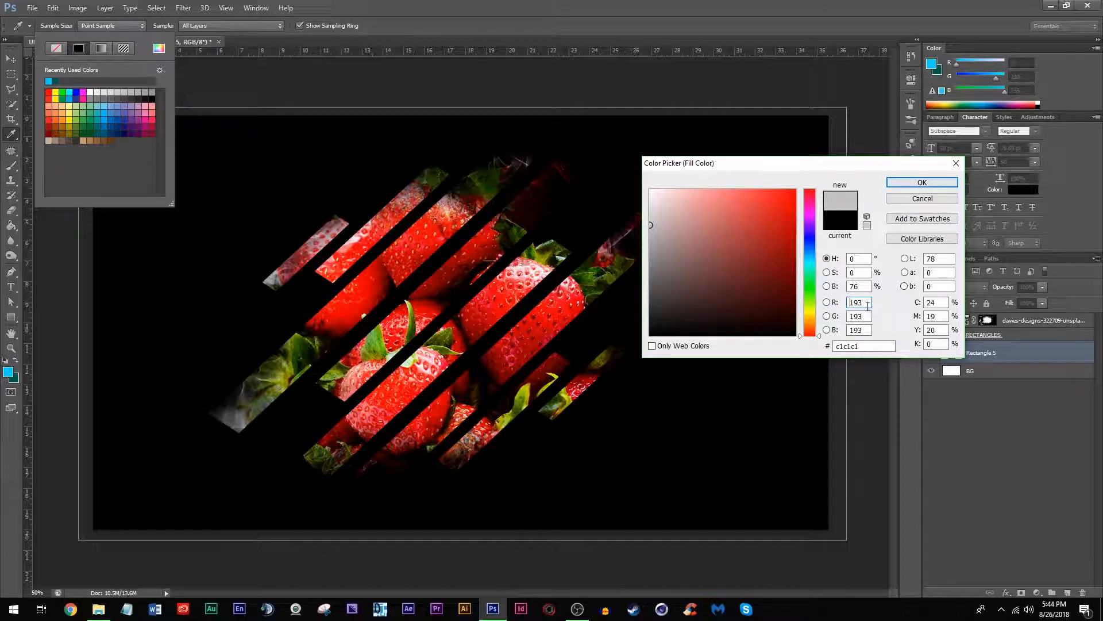
{"action": "left_click", "coordinate": [920, 184]}
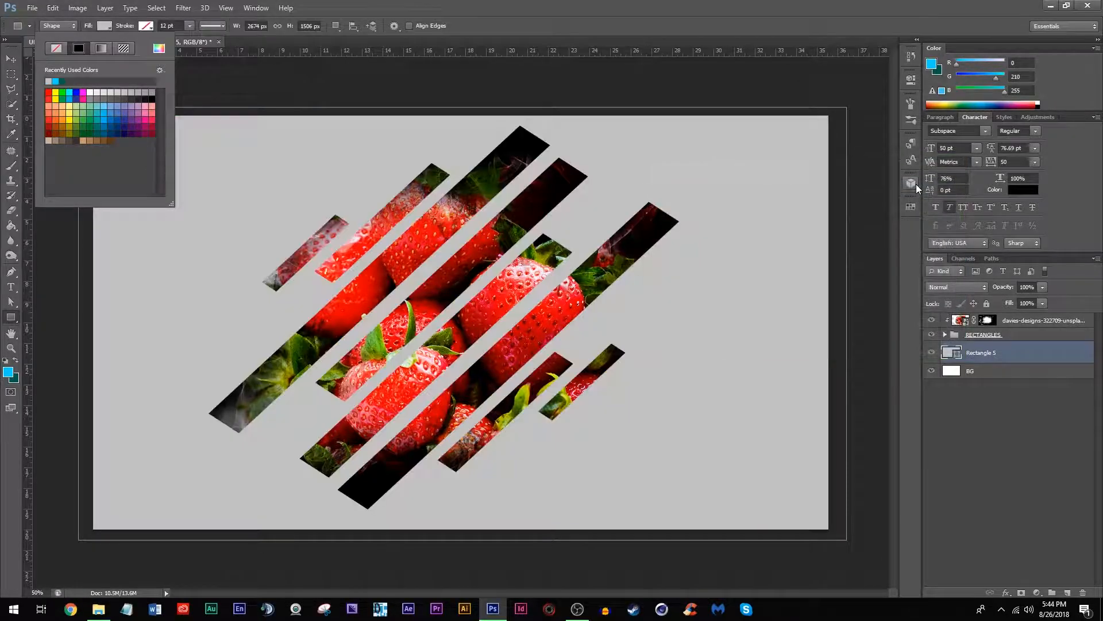
{"action": "left_click", "coordinate": [103, 27]}
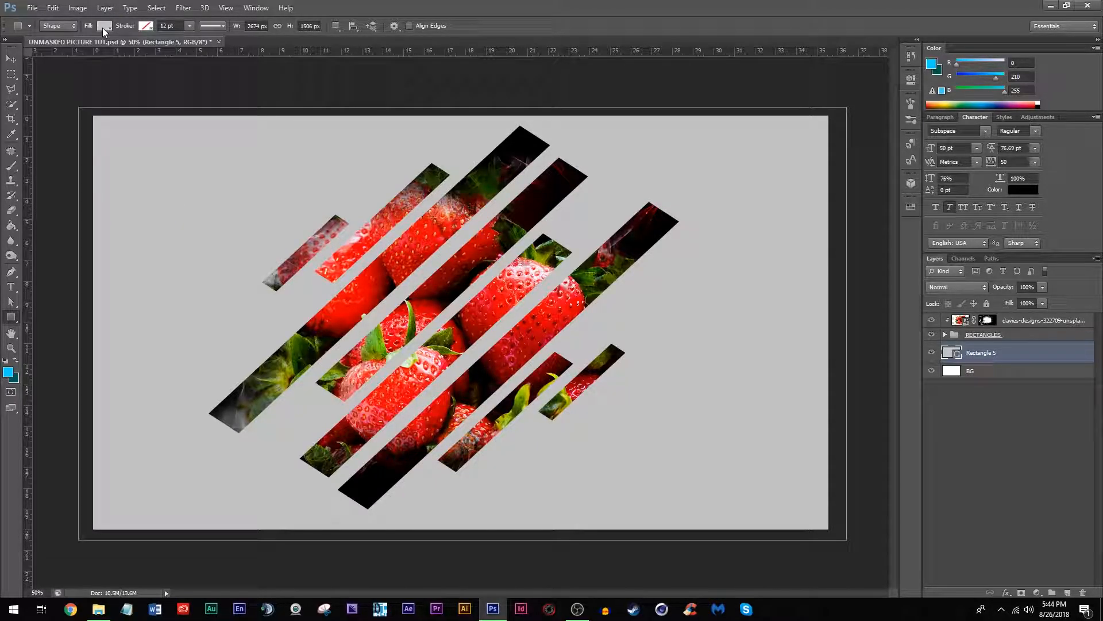
{"action": "left_click", "coordinate": [1055, 450]}
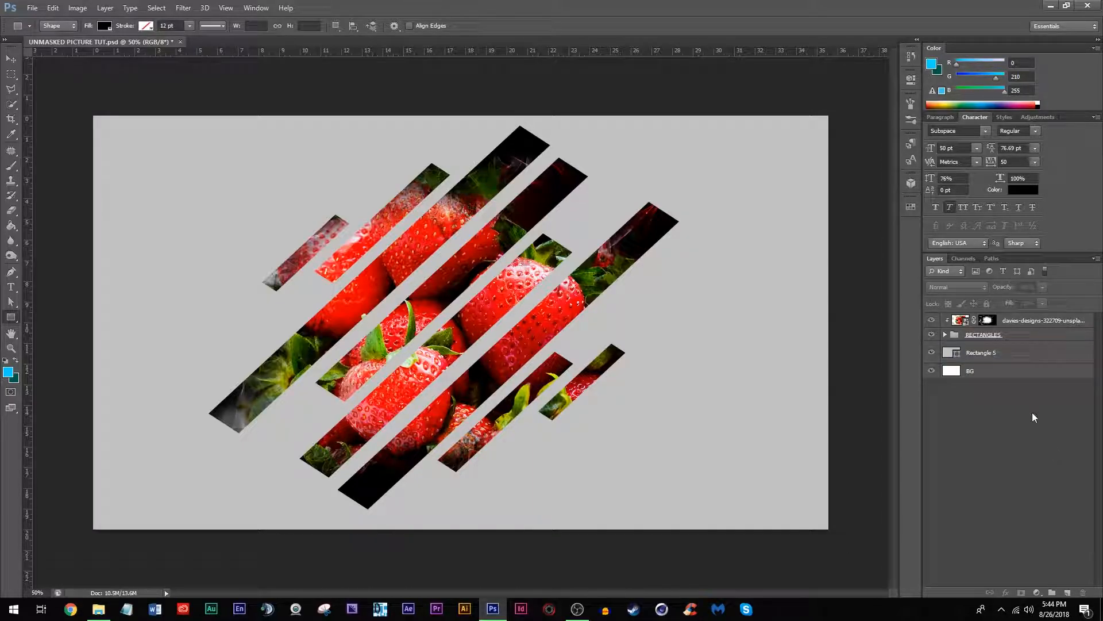
Rename the grey rectangle layer as BG and delete the old white background layer
{"action": "left_click", "coordinate": [986, 353]}
{"action": "double_click", "coordinate": [987, 352]}
{"action": "type", "text": "bg"}
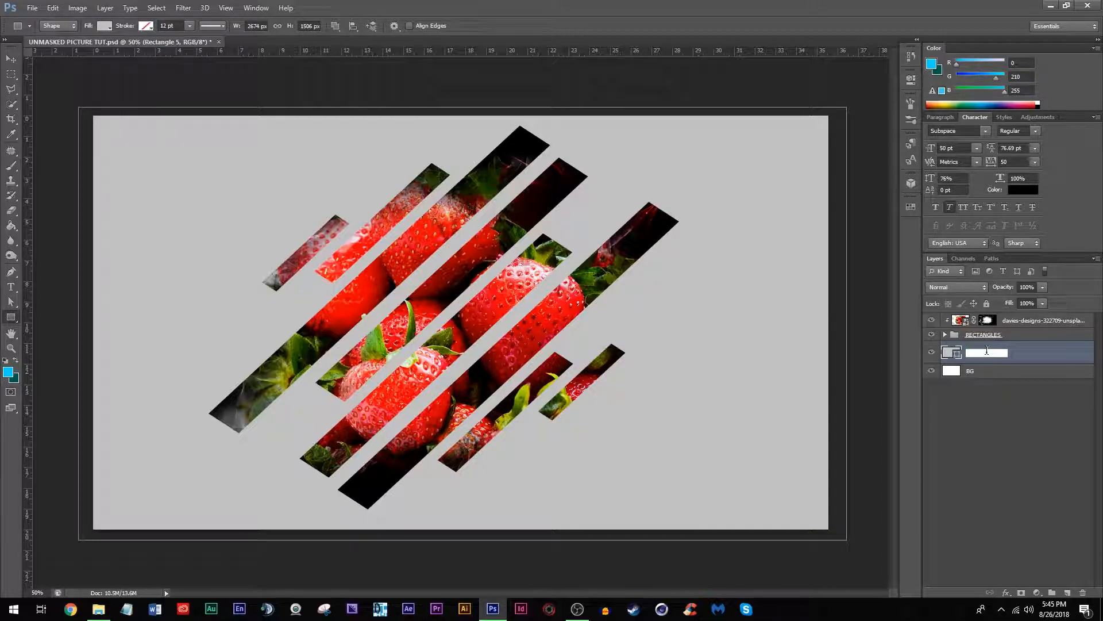
{"action": "type", "text": "N"}
{"action": "left_click", "coordinate": [980, 435]}
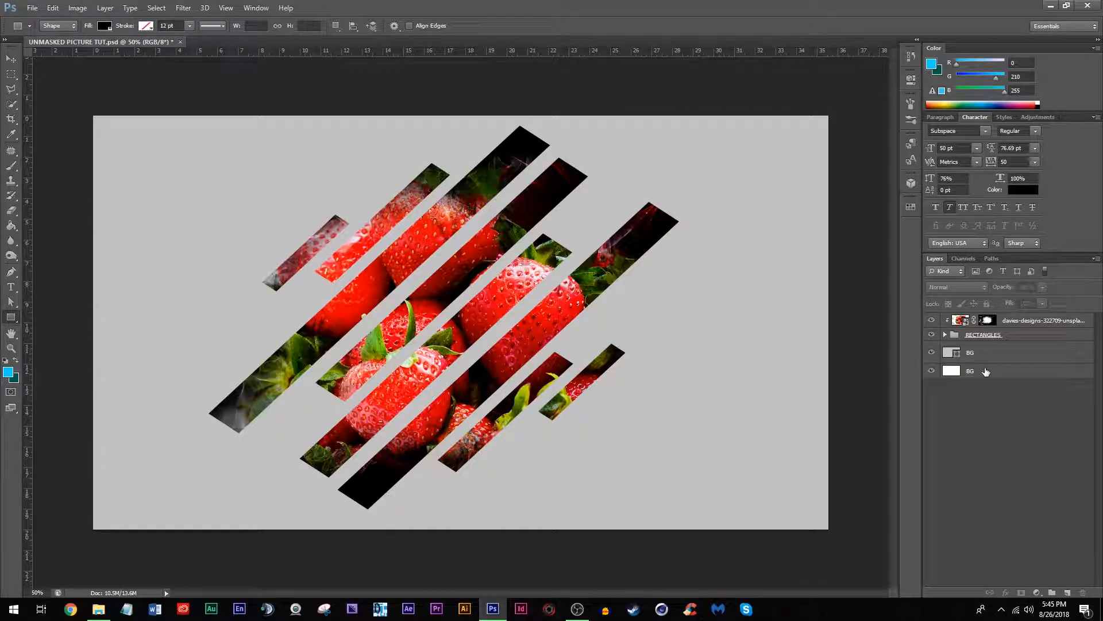
{"action": "left_click_drag", "start_coordinate": [1087, 597], "coordinate": [1083, 594]}
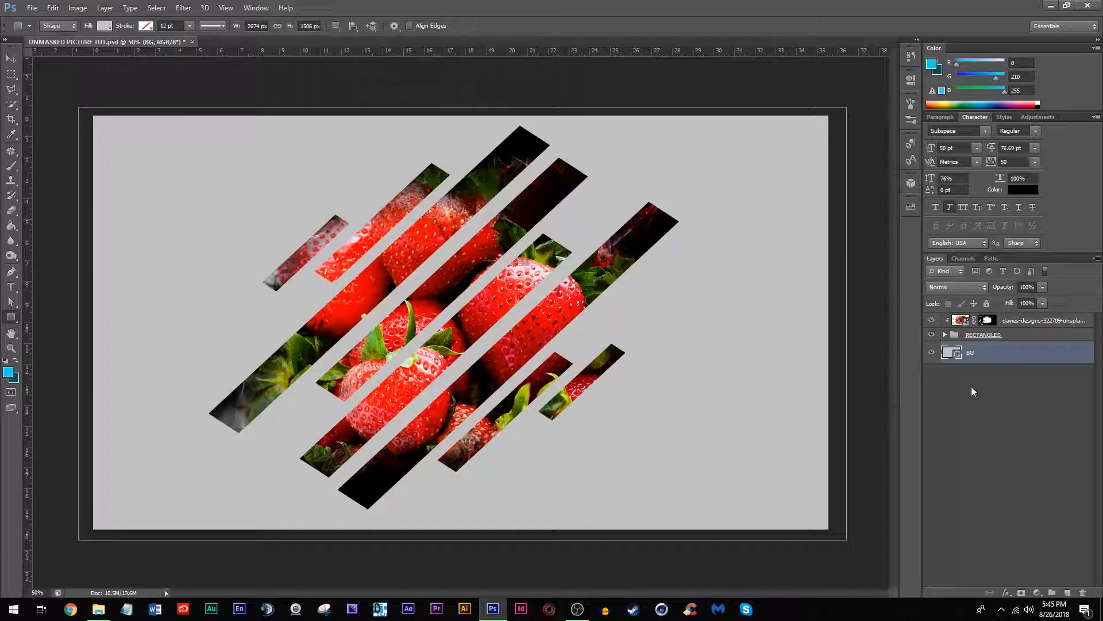
Add a new empty layer above the grey BG layer and render Difference Clouds on it
{"action": "right_click", "coordinate": [991, 356]}
{"action": "left_click", "coordinate": [1008, 428]}
{"action": "left_click", "coordinate": [1067, 593]}
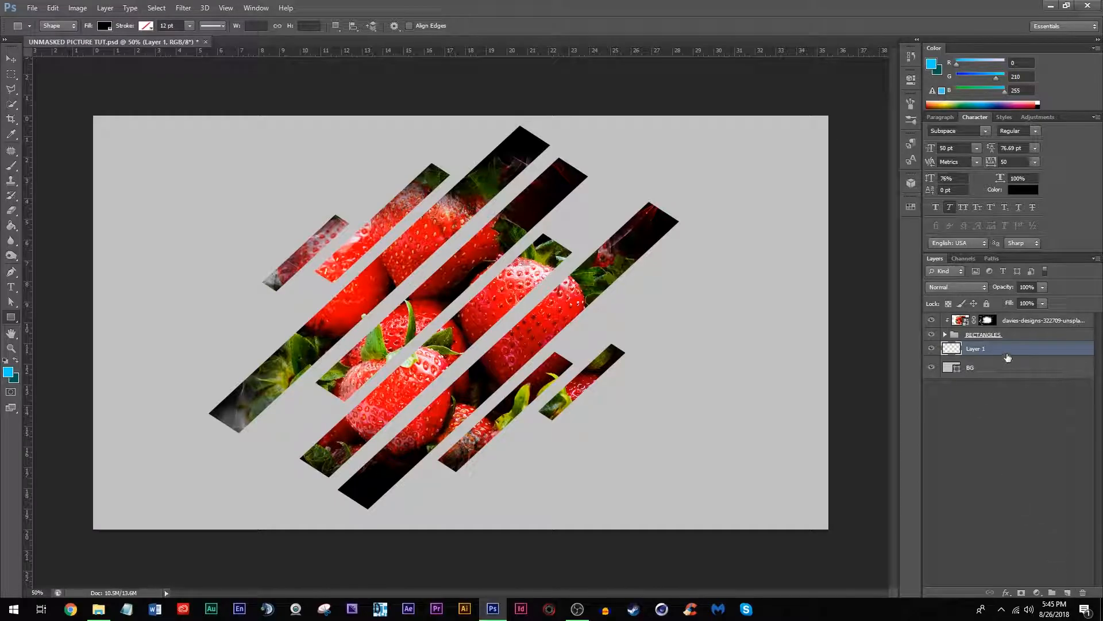
{"action": "left_click", "coordinate": [182, 8]}
{"action": "mouse_move", "coordinate": [228, 171]}
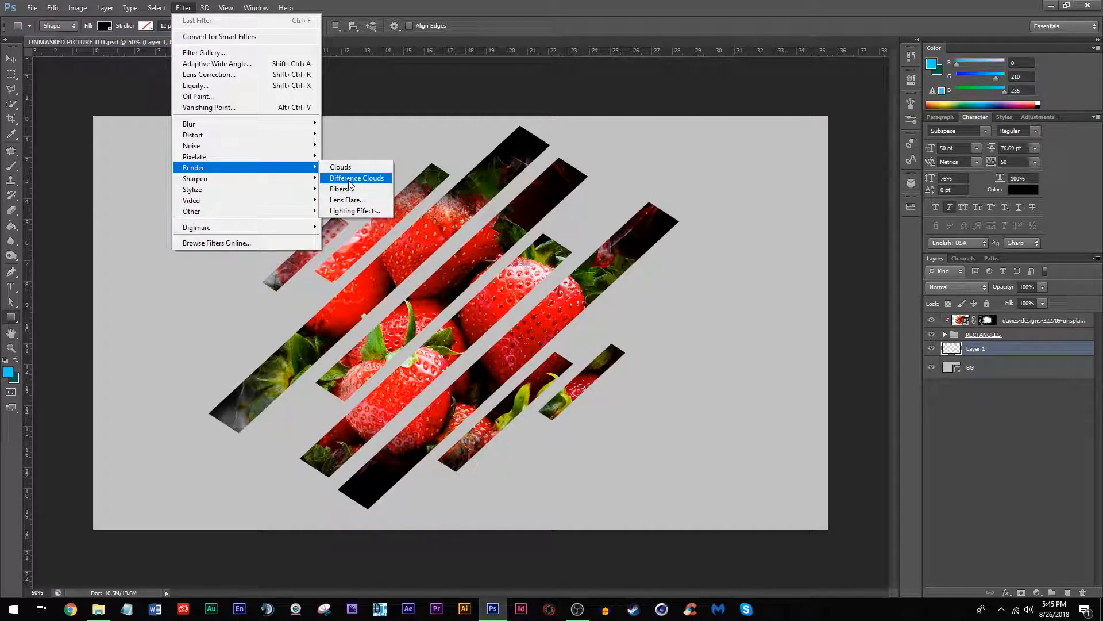
{"action": "left_click", "coordinate": [352, 178]}
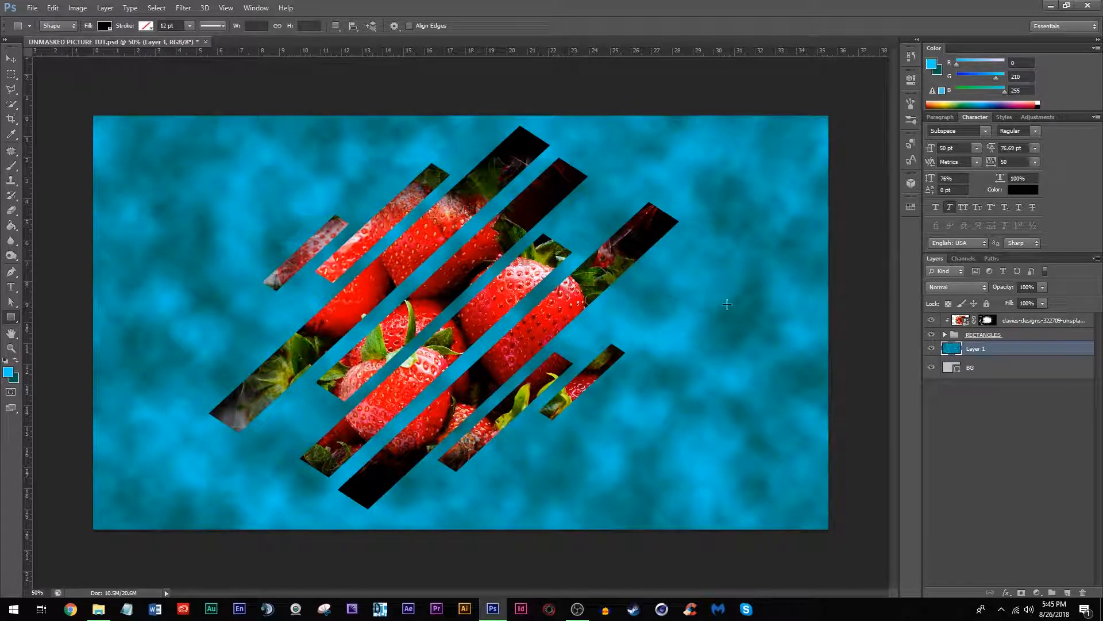
Try out different blend modes on the clouds layer and set it to Vivid Light
{"action": "left_click", "coordinate": [955, 287]}
{"action": "left_click", "coordinate": [959, 437]}
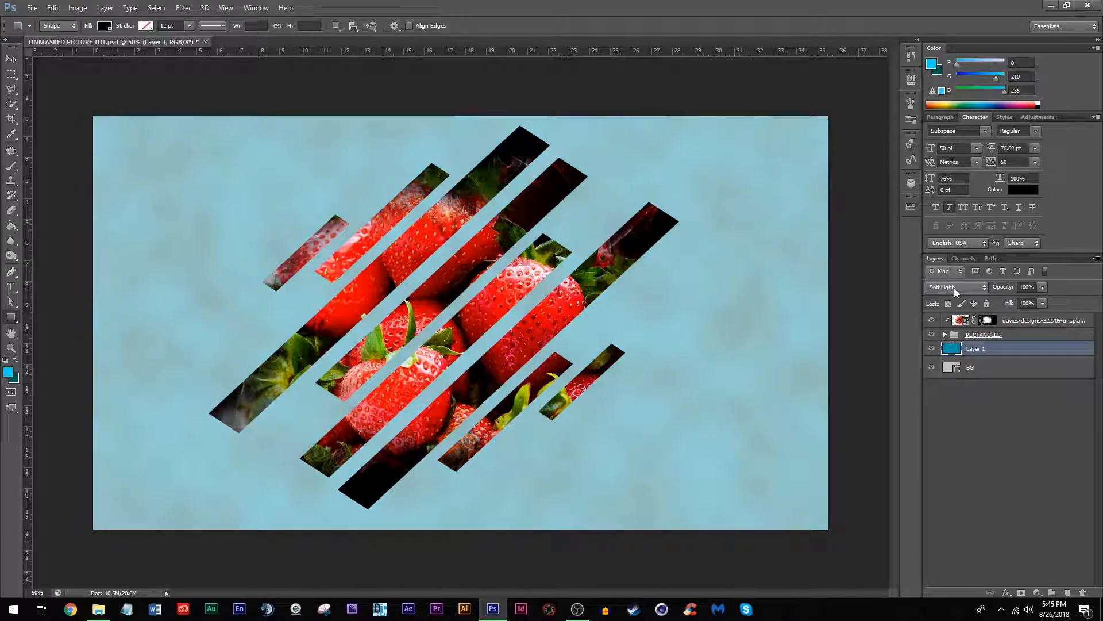
{"action": "scroll", "coordinate": [954, 288], "scroll_direction": "down", "scroll_amount": 5}
{"action": "scroll", "coordinate": [954, 288], "scroll_direction": "down", "scroll_amount": 4}
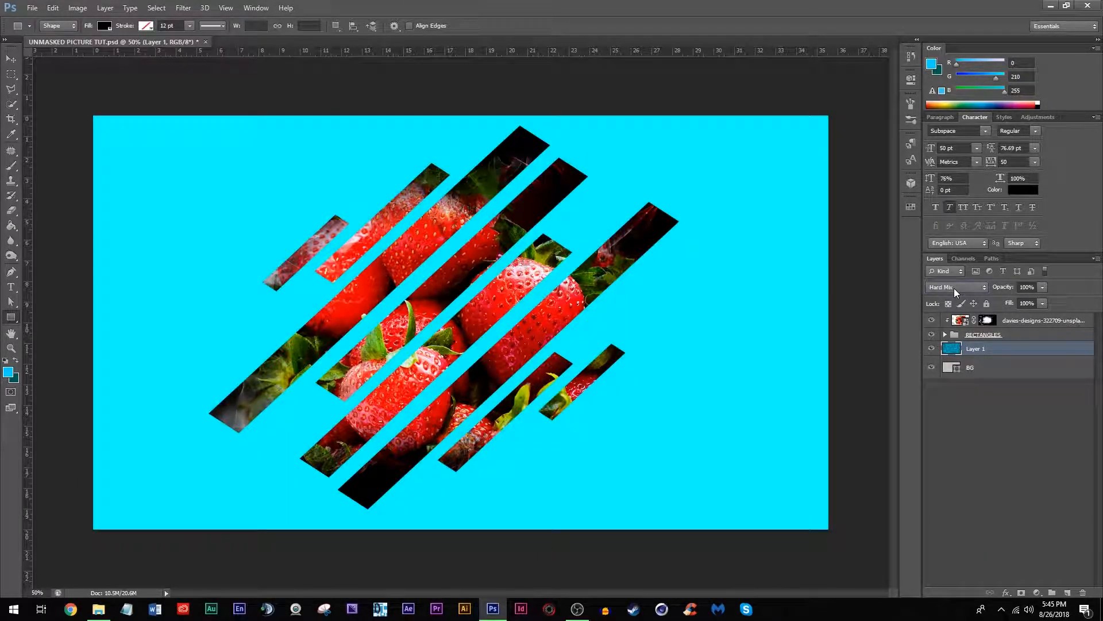
{"action": "scroll", "coordinate": [954, 288], "scroll_direction": "down", "scroll_amount": 4}
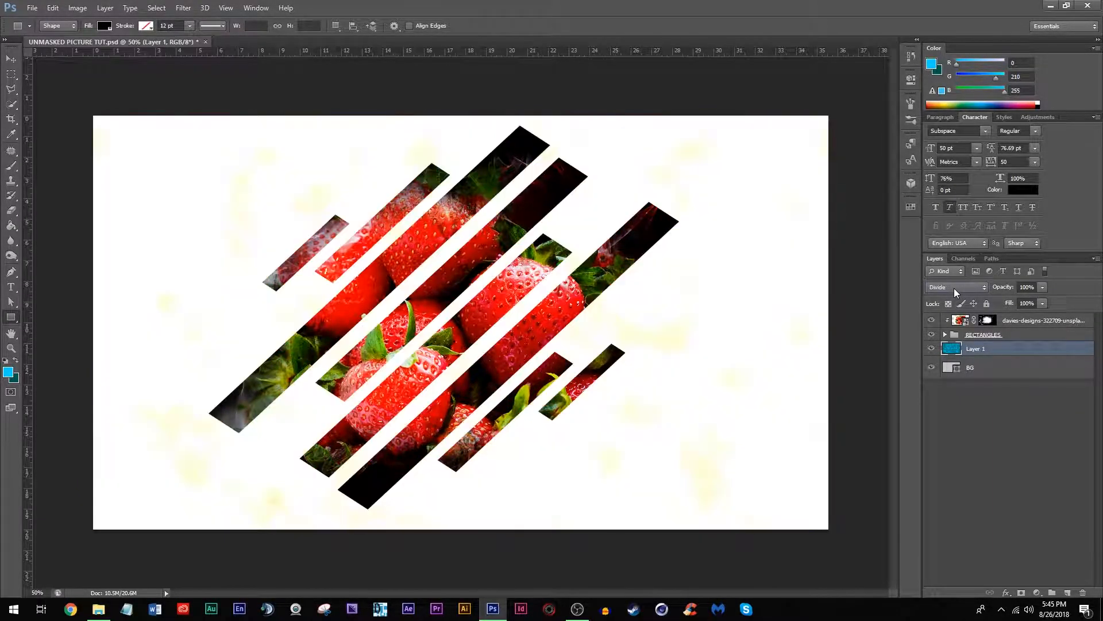
{"action": "scroll", "coordinate": [954, 288], "scroll_direction": "down", "scroll_amount": 1}
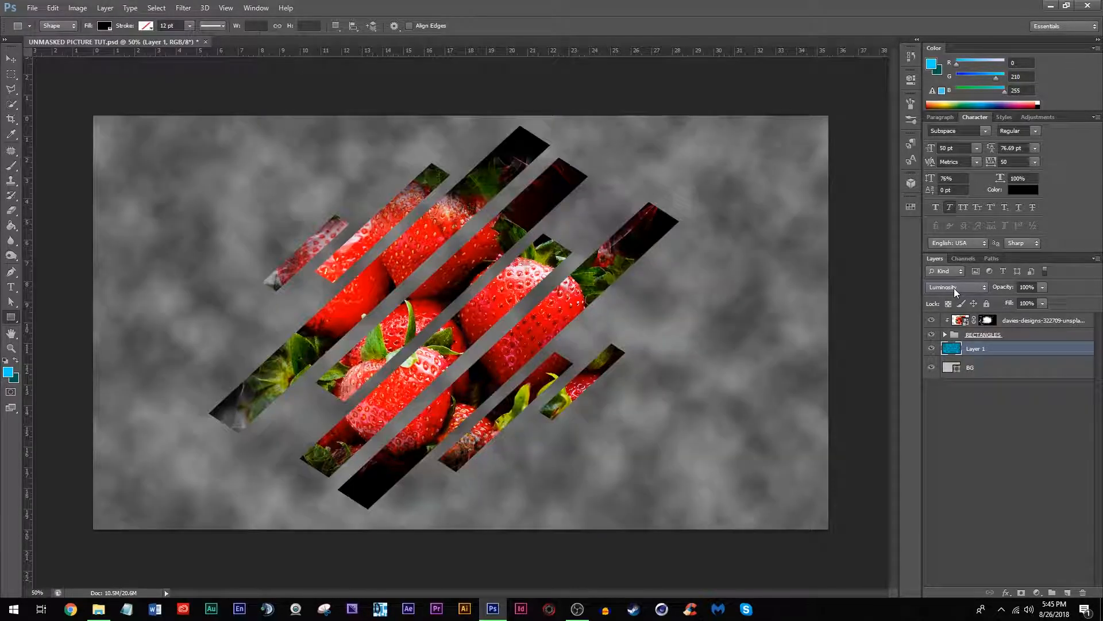
{"action": "scroll", "coordinate": [954, 288], "scroll_direction": "up", "scroll_amount": 11}
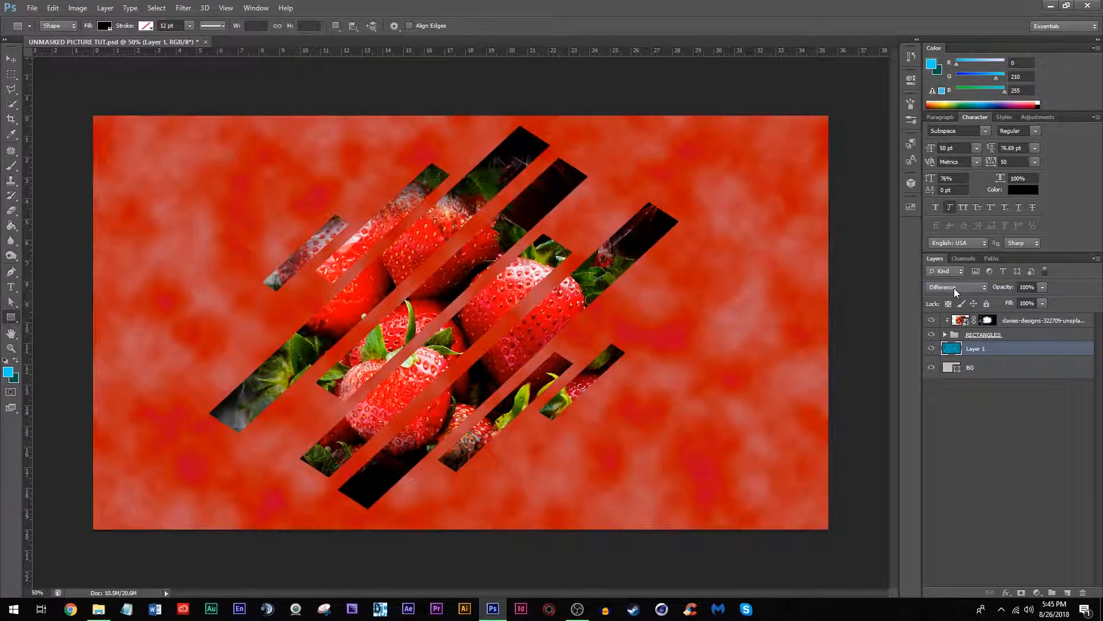
{"action": "scroll", "coordinate": [954, 288], "scroll_direction": "down", "scroll_amount": 1}
{"action": "scroll", "coordinate": [954, 288], "scroll_direction": "up", "scroll_amount": 1}
{"action": "mouse_move", "coordinate": [997, 354]}
{"action": "left_mouse_down"}
{"action": "mouse_move", "coordinate": [982, 319]}
{"action": "mouse_move", "coordinate": [982, 359]}
{"action": "left_mouse_up"}
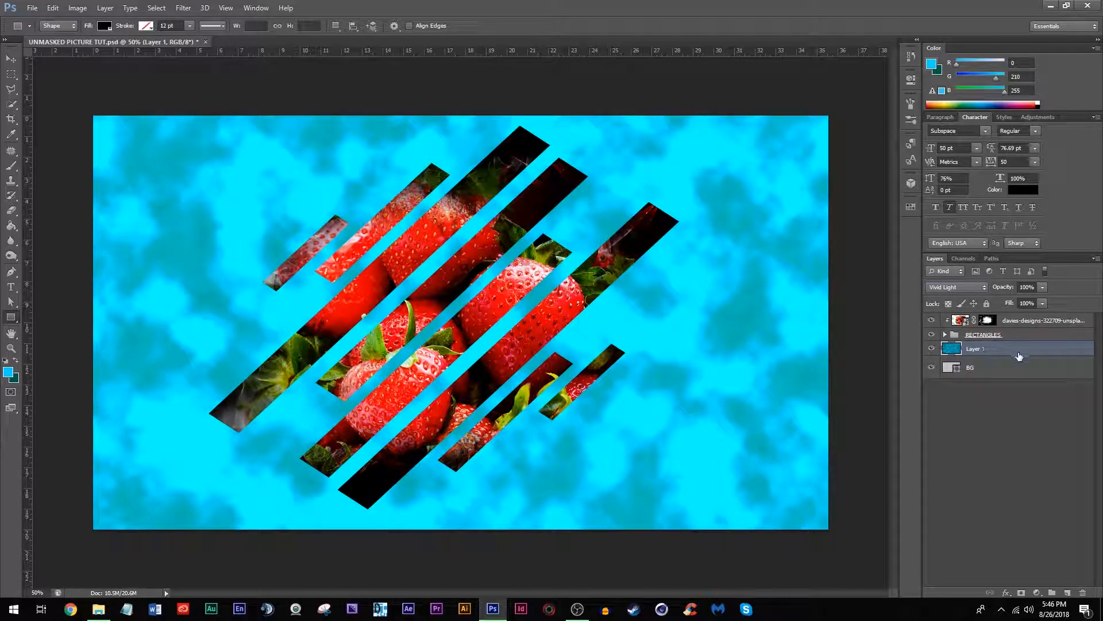
Duplicate the BG layer and rename the copy as cloud color
{"action": "left_click", "coordinate": [983, 375]}
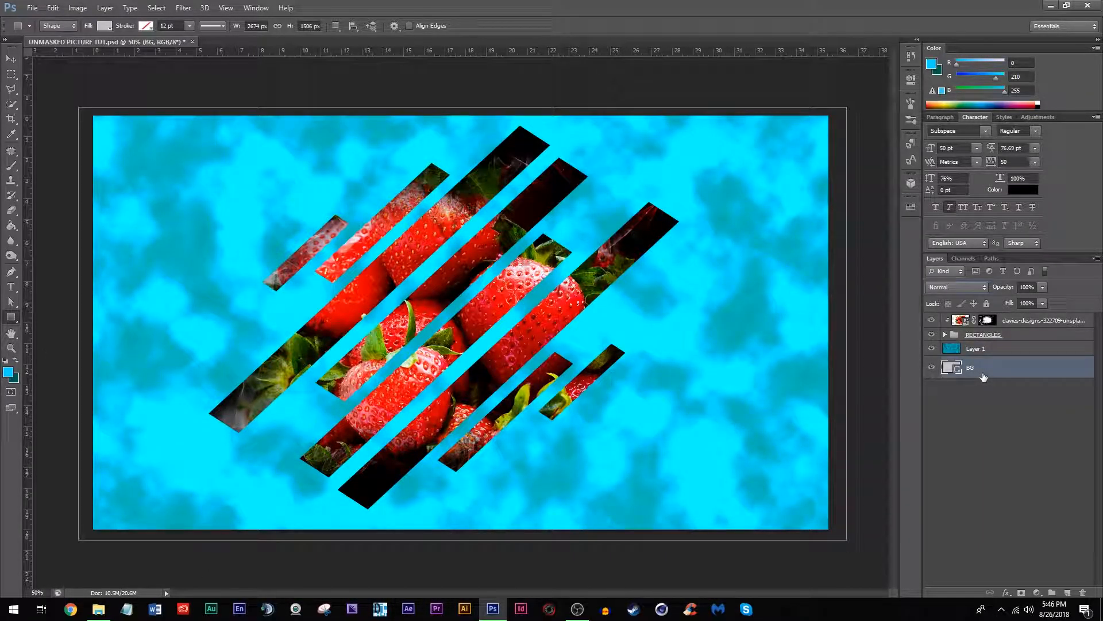
{"action": "key", "text": "ctrl+j"}
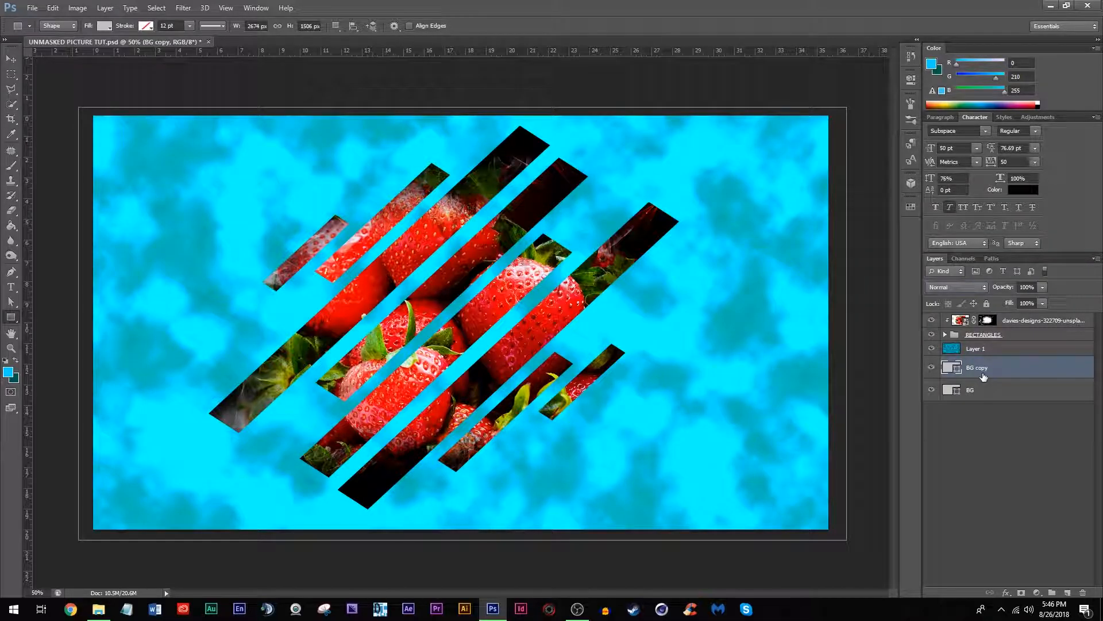
{"action": "double_click", "coordinate": [984, 375]}
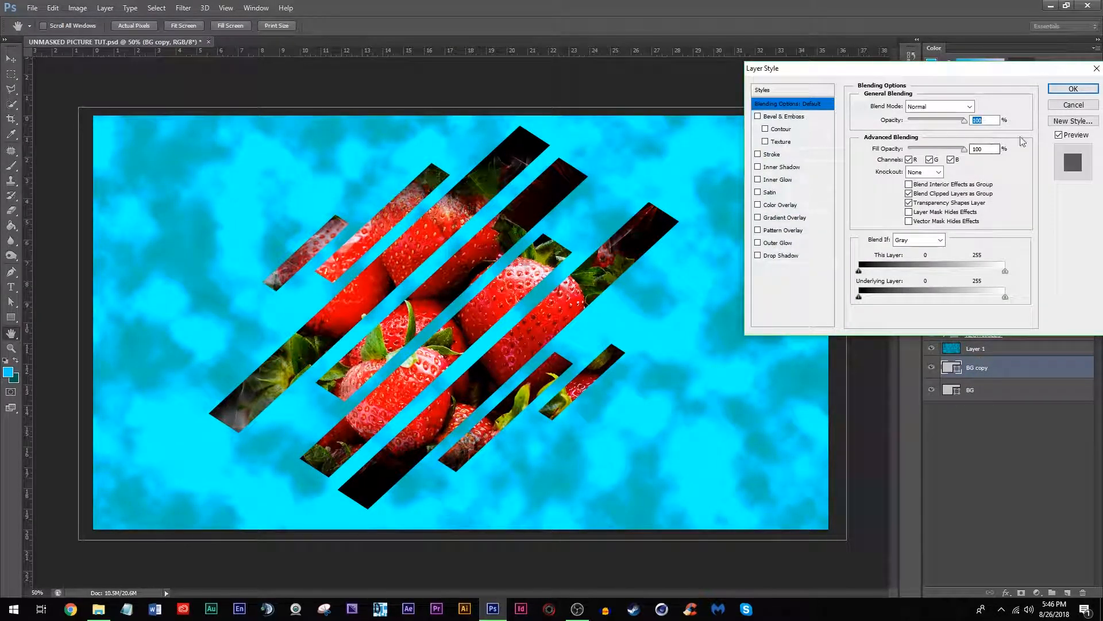
{"action": "left_click", "coordinate": [1072, 106]}
{"action": "double_click", "coordinate": [982, 369]}
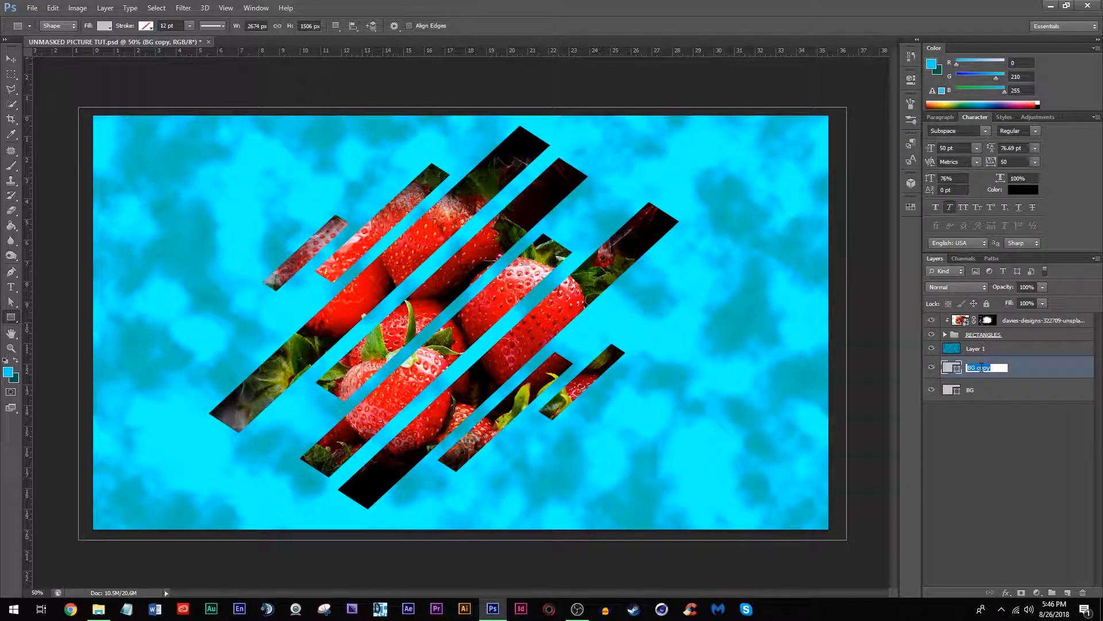
{"action": "type", "text": "cloud color"}
{"action": "key", "text": "Return"}
Fill the cloud color rectangle with Pastel Yellow, hiding the clouds layer above it during the change
{"action": "left_click", "coordinate": [931, 348]}
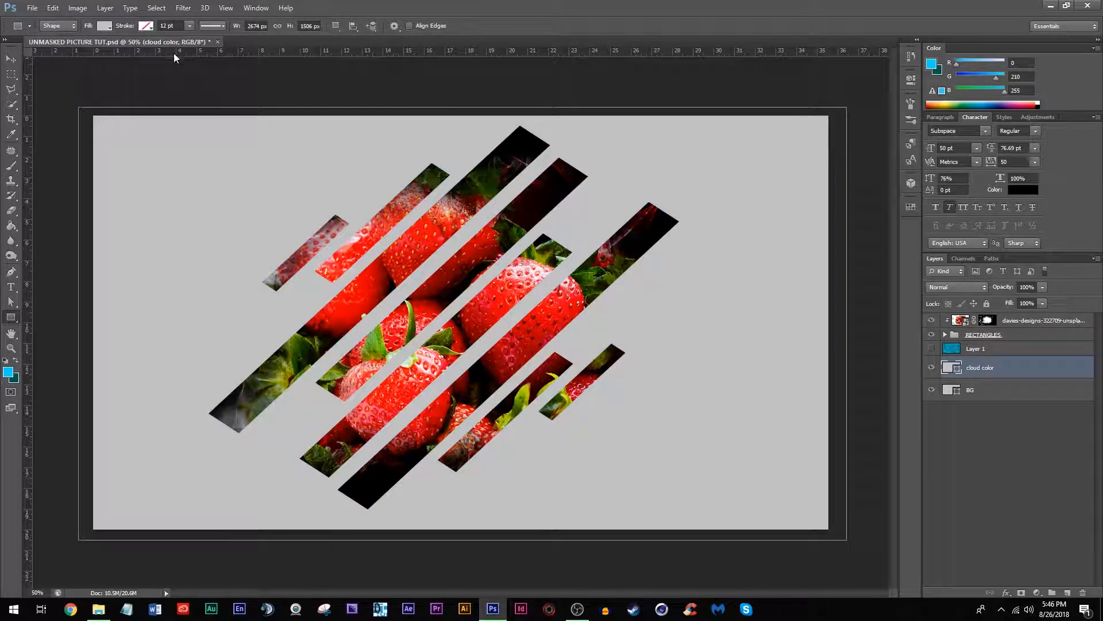
{"action": "left_click", "coordinate": [103, 26]}
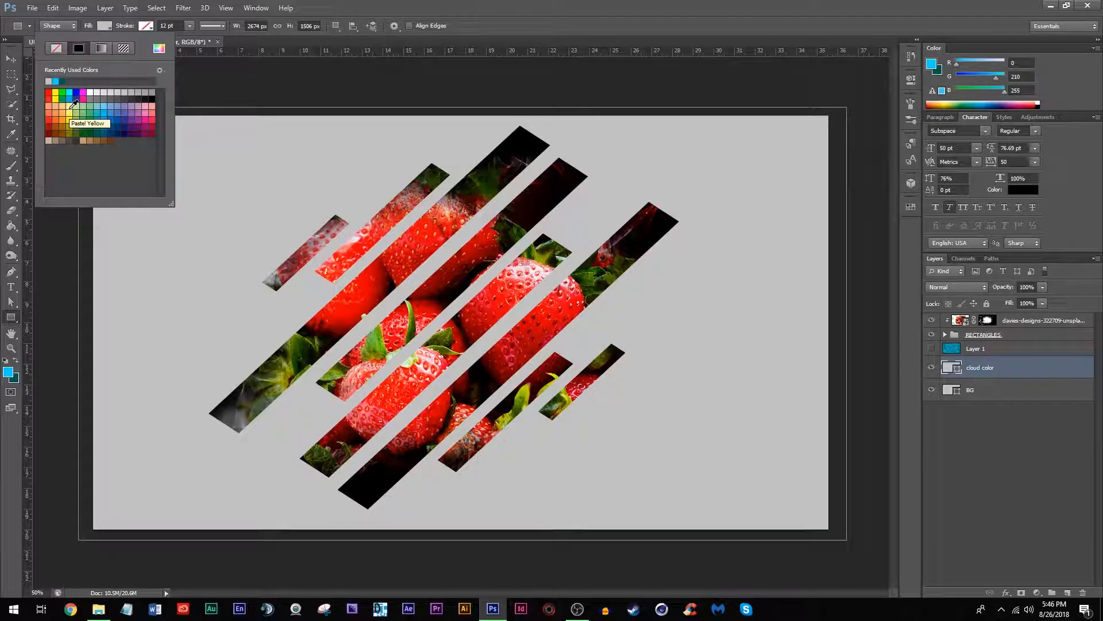
{"action": "left_click", "coordinate": [69, 107]}
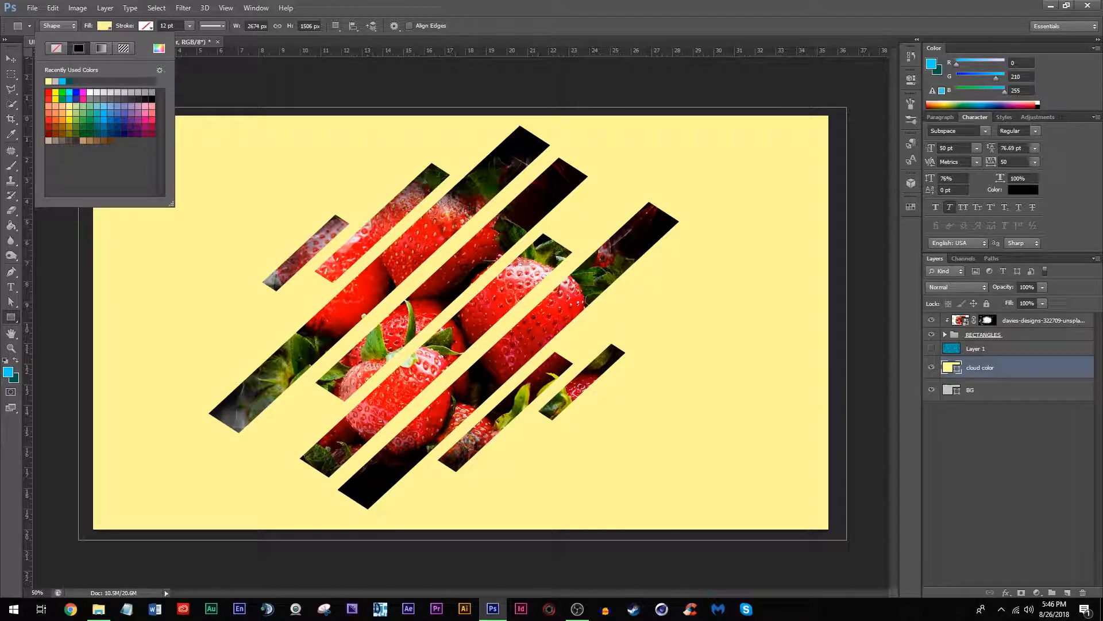
{"action": "left_click", "coordinate": [931, 348]}
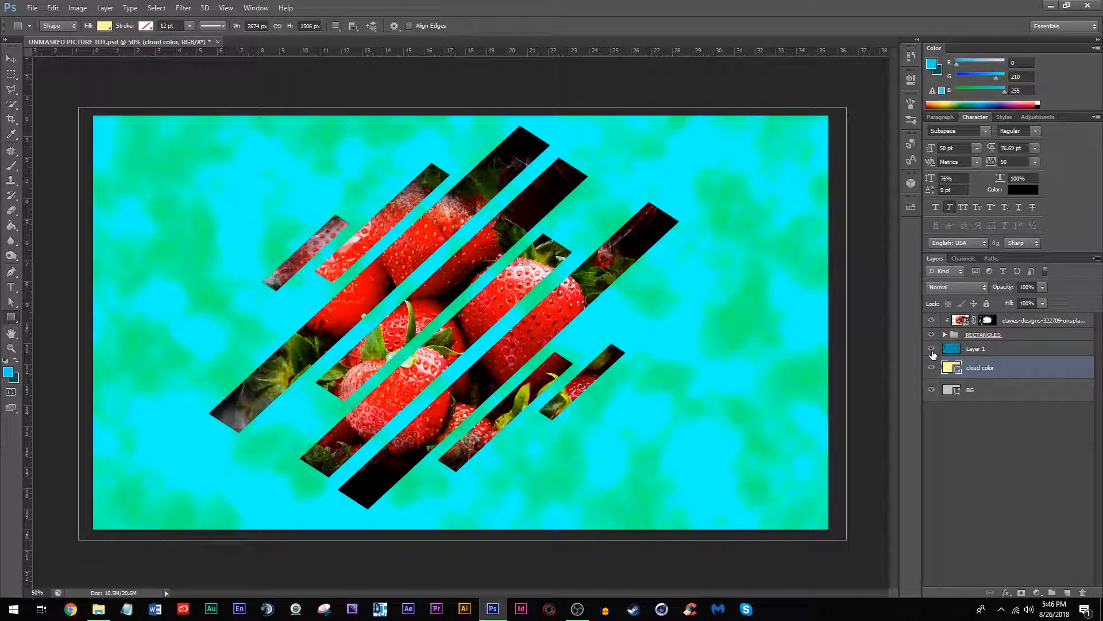
Set the difference clouds layer's blend mode to Normal and lower its fill to 43%
{"action": "left_click", "coordinate": [954, 349]}
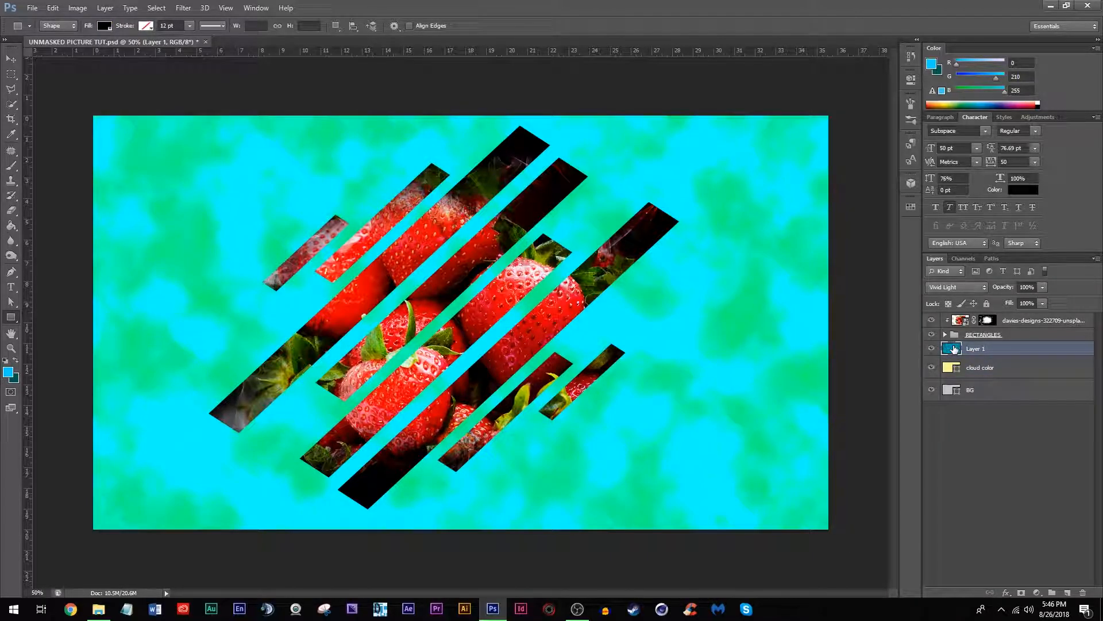
{"action": "left_click", "coordinate": [946, 287]}
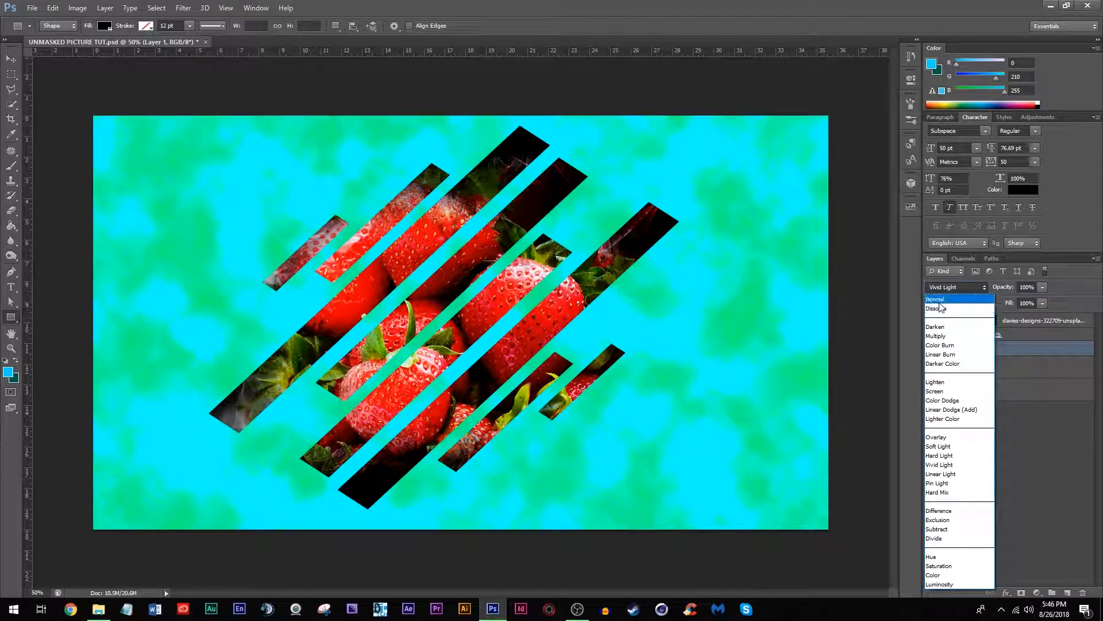
{"action": "left_click", "coordinate": [939, 301]}
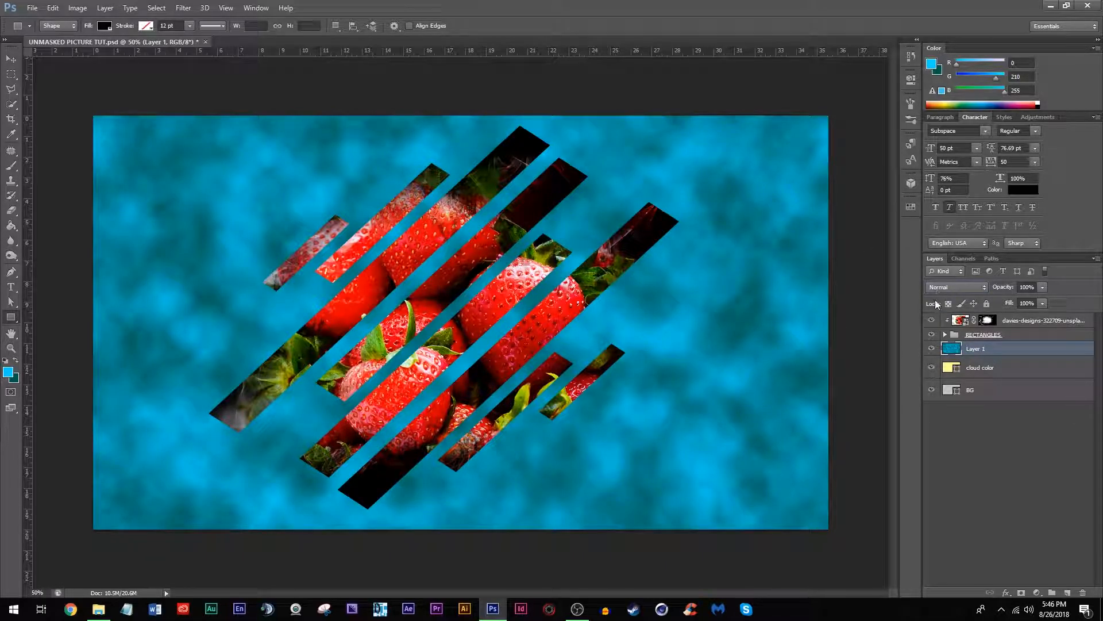
{"action": "left_click_drag", "start_coordinate": [1041, 303], "coordinate": [1011, 322]}
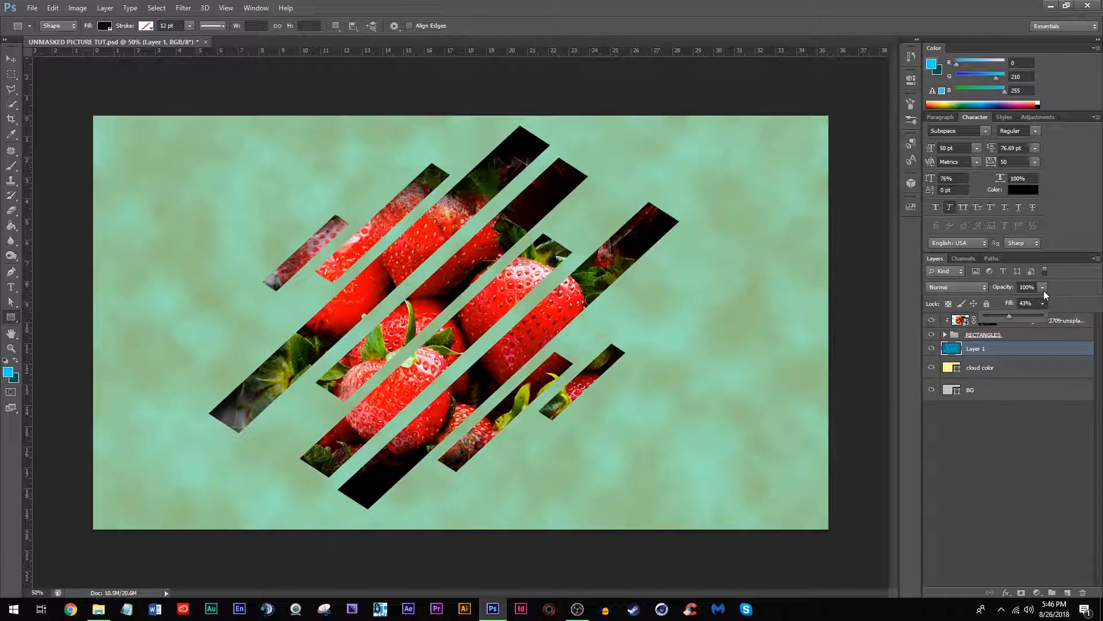
{"action": "left_click", "coordinate": [982, 347]}
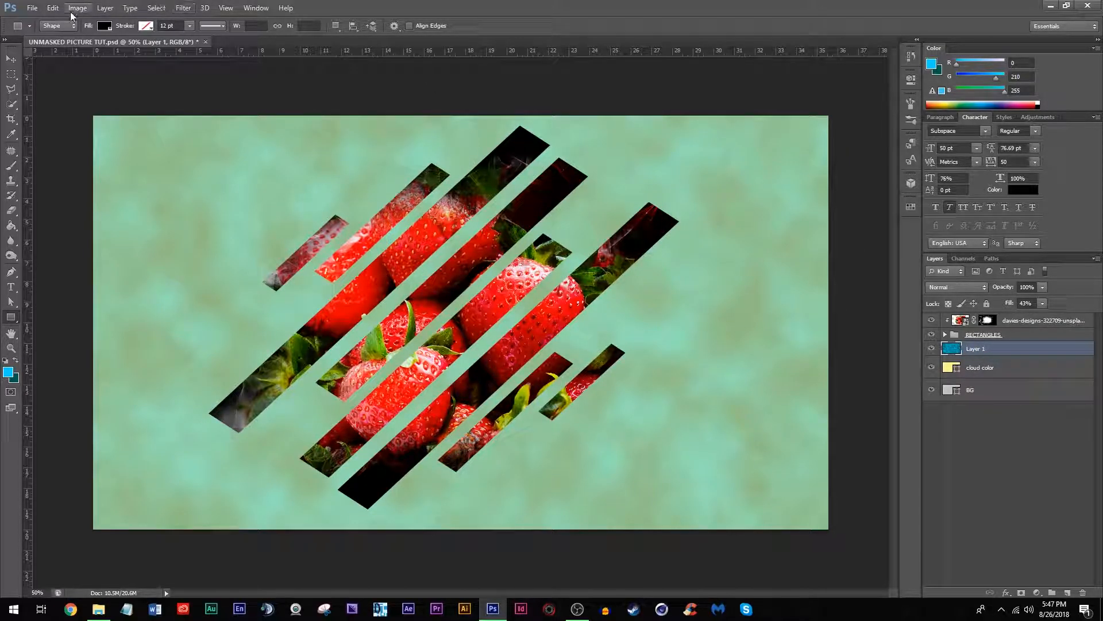
Rename the difference clouds layer as Clouds
{"action": "double_click", "coordinate": [975, 349]}
{"action": "type", "text": "Clouds"}
{"action": "key", "text": "Return"}
Colorize the Clouds layer with Hue/Saturation, using hue 56, saturation 98 and lightness +4
{"action": "left_click", "coordinate": [78, 8]}
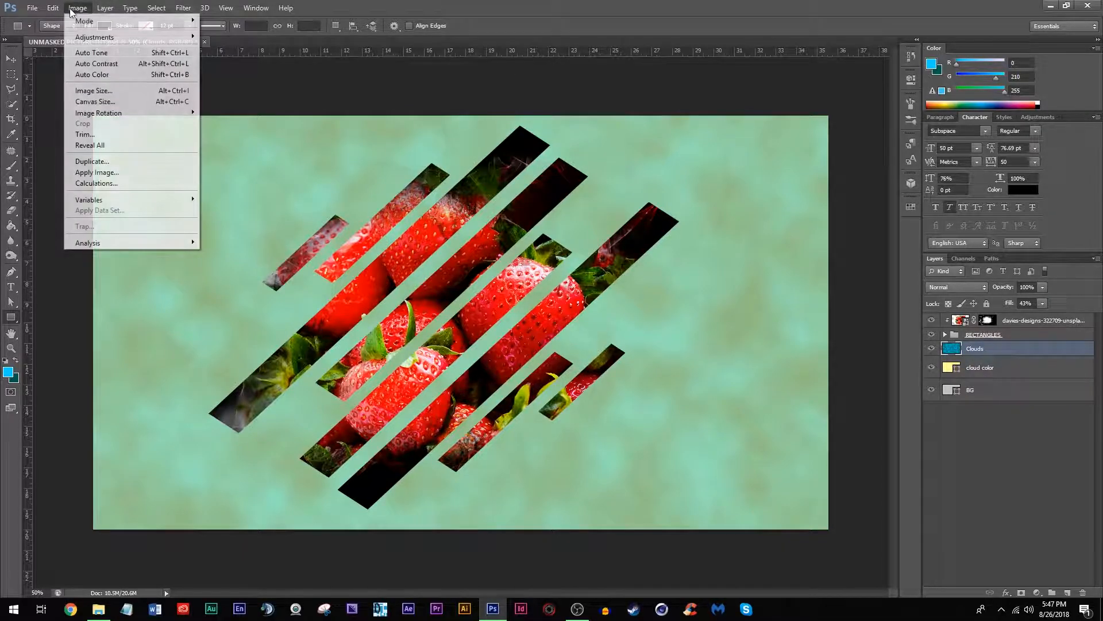
{"action": "mouse_move", "coordinate": [115, 37]}
{"action": "left_click", "coordinate": [241, 96]}
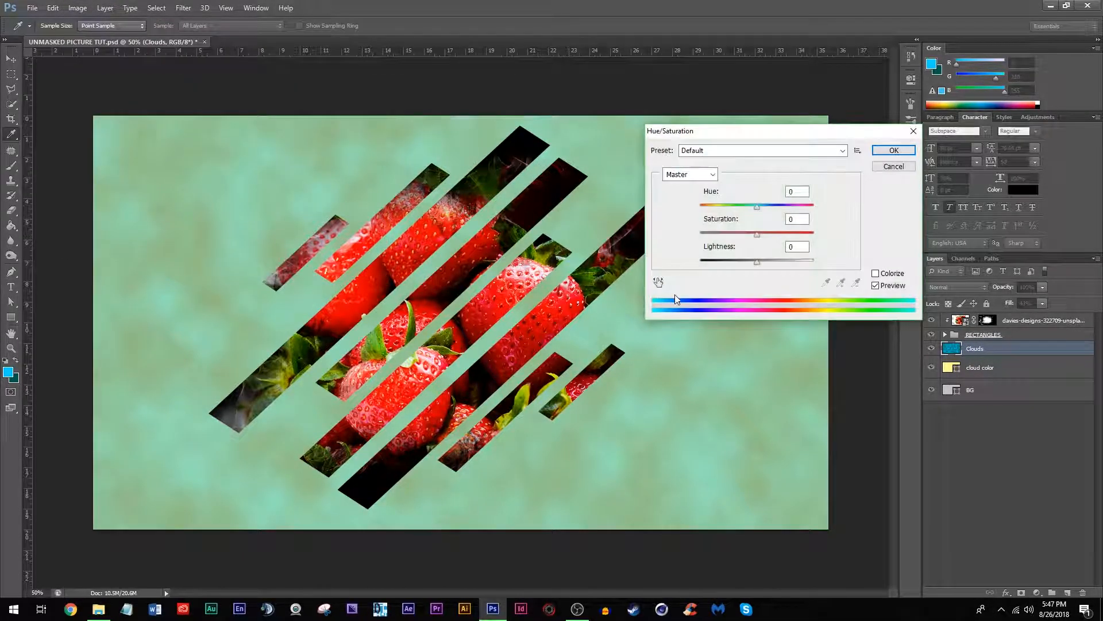
{"action": "left_click", "coordinate": [875, 273]}
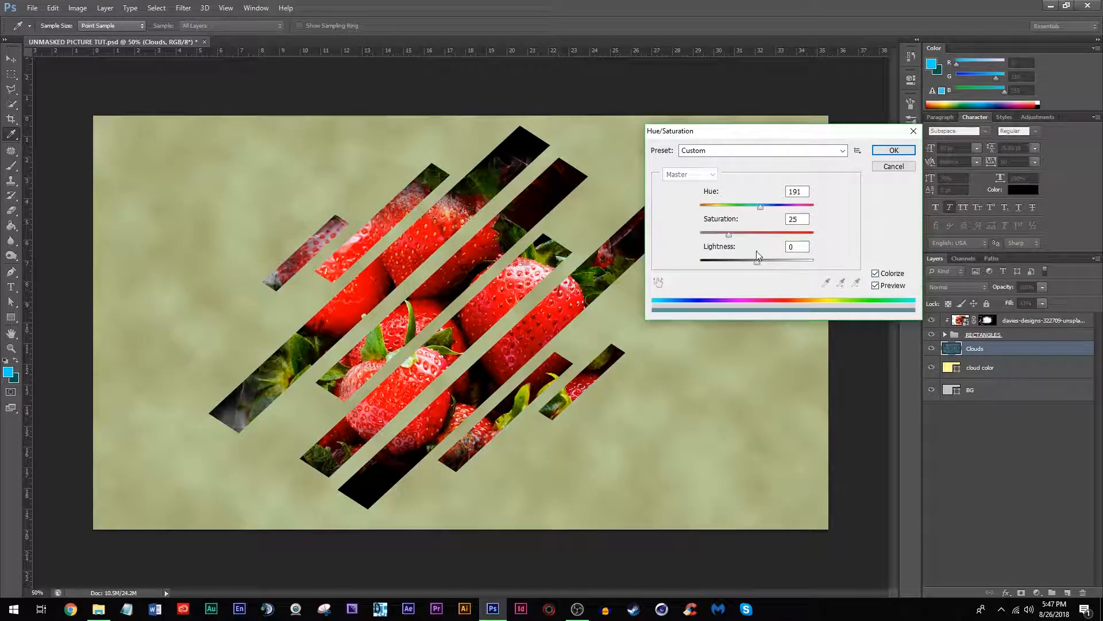
{"action": "left_click", "coordinate": [740, 208]}
{"action": "mouse_move", "coordinate": [739, 209]}
{"action": "left_mouse_down"}
{"action": "mouse_move", "coordinate": [715, 206]}
{"action": "mouse_move", "coordinate": [789, 203]}
{"action": "mouse_move", "coordinate": [720, 207]}
{"action": "left_mouse_up"}
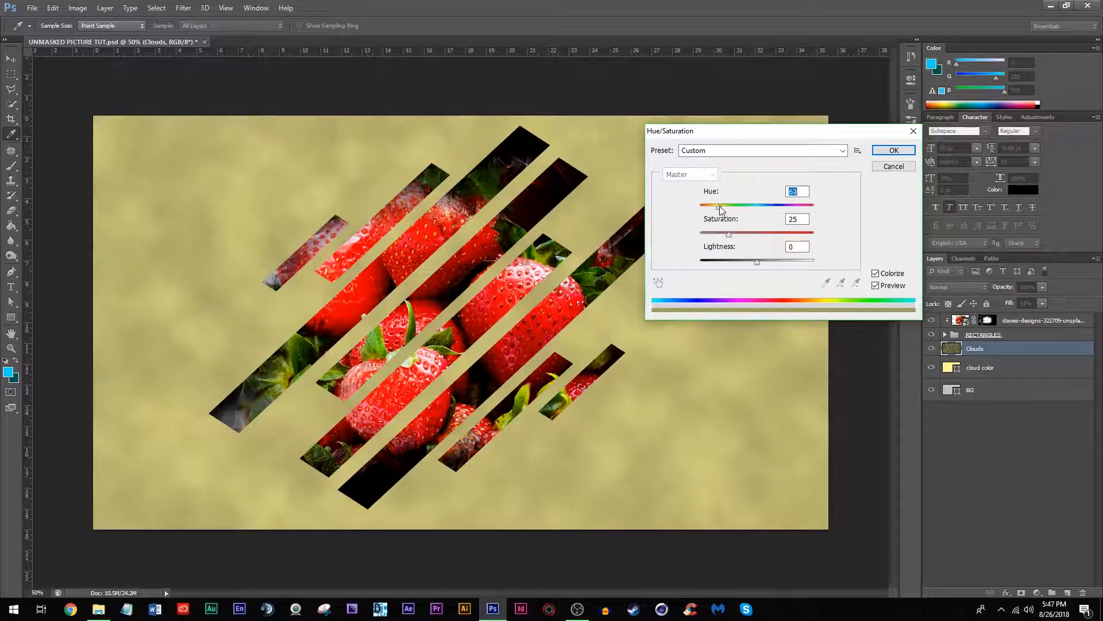
{"action": "left_click_drag", "start_coordinate": [756, 262], "coordinate": [797, 264]}
{"action": "left_click_drag", "start_coordinate": [729, 235], "coordinate": [811, 234]}
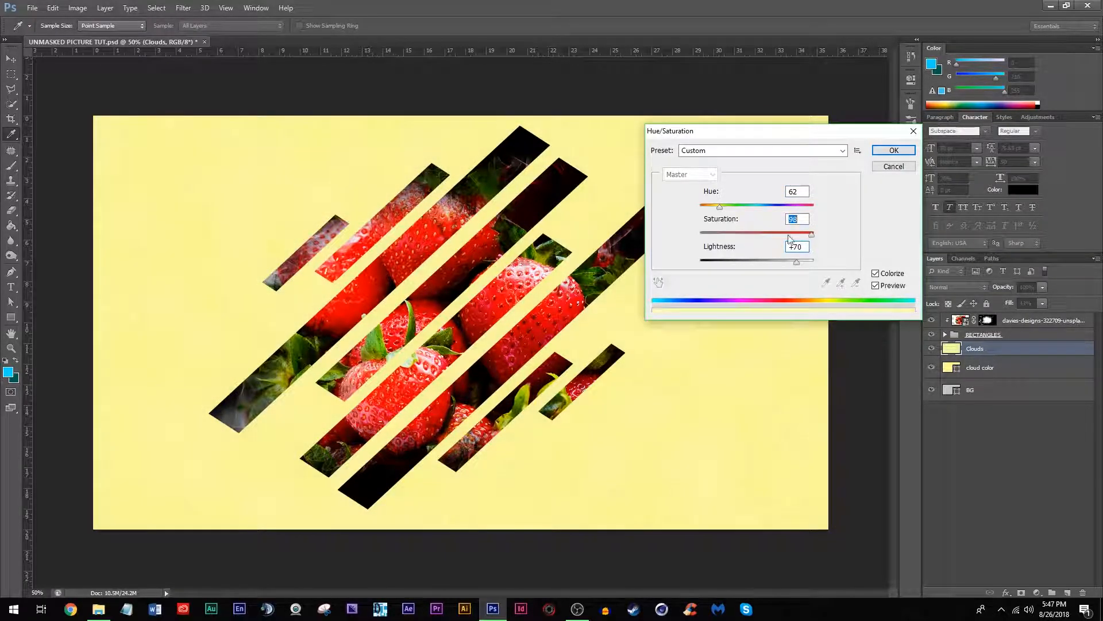
{"action": "left_click_drag", "start_coordinate": [720, 204], "coordinate": [718, 204]}
{"action": "left_click_drag", "start_coordinate": [799, 264], "coordinate": [764, 264]}
{"action": "left_click_drag", "start_coordinate": [761, 266], "coordinate": [759, 269]}
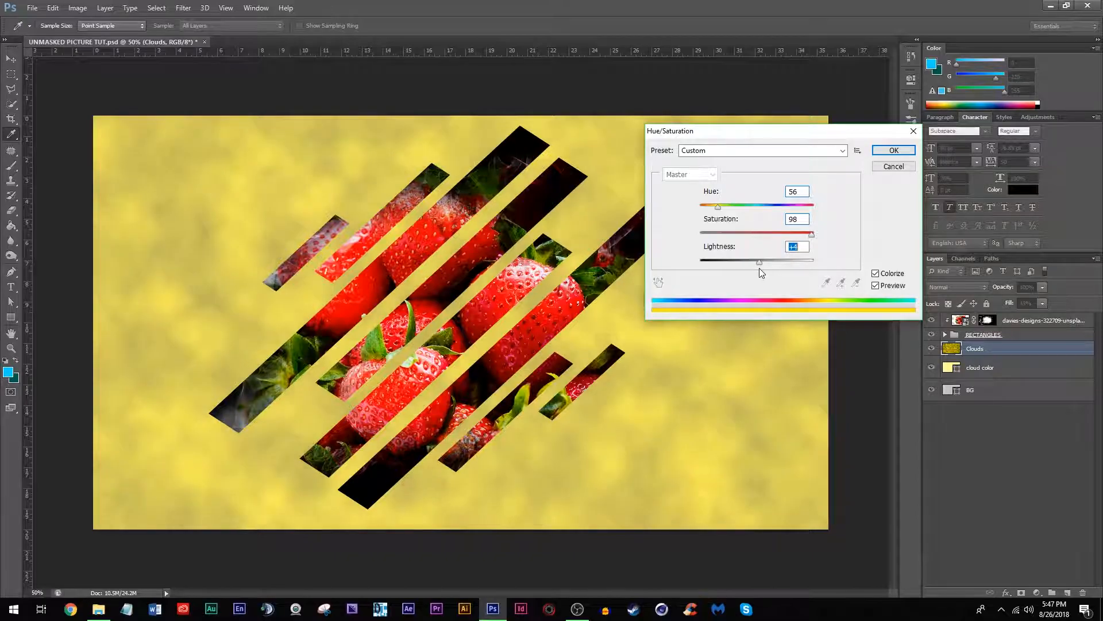
{"action": "left_click", "coordinate": [894, 150]}
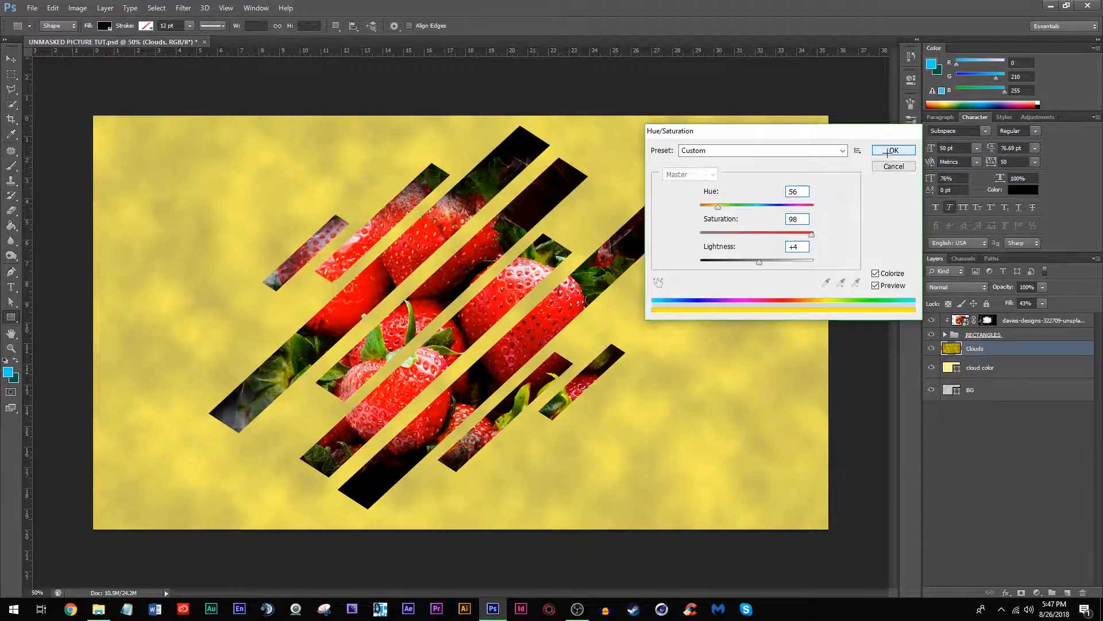
Try several swatches as the cloud color rectangle's fill and settle on a dark grey
{"action": "left_click", "coordinate": [976, 365]}
{"action": "left_click", "coordinate": [104, 25]}
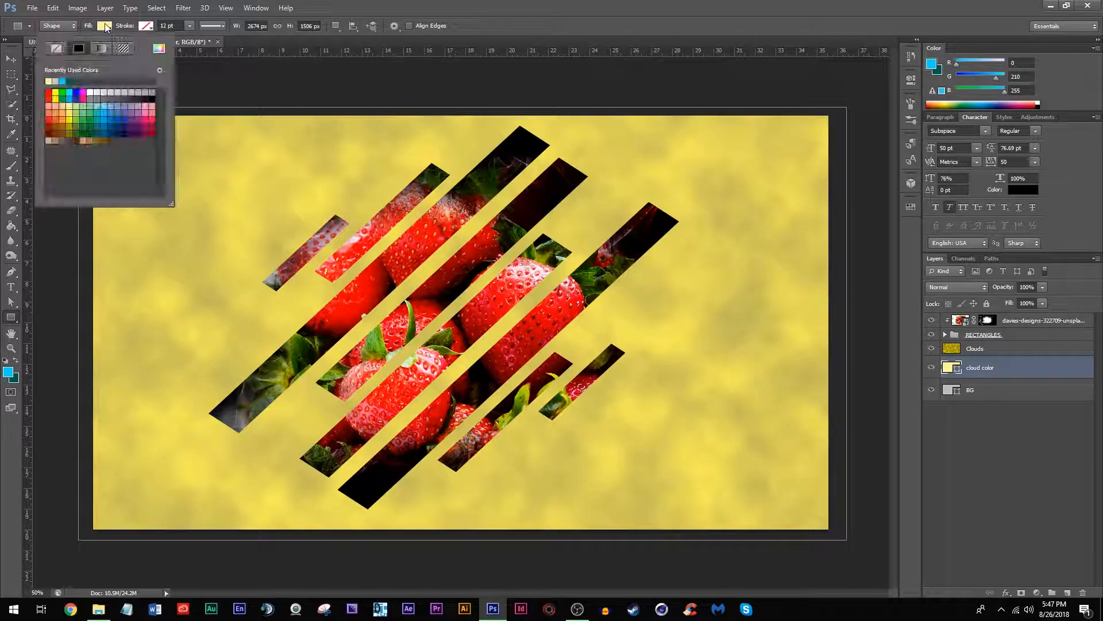
{"action": "left_click", "coordinate": [112, 102]}
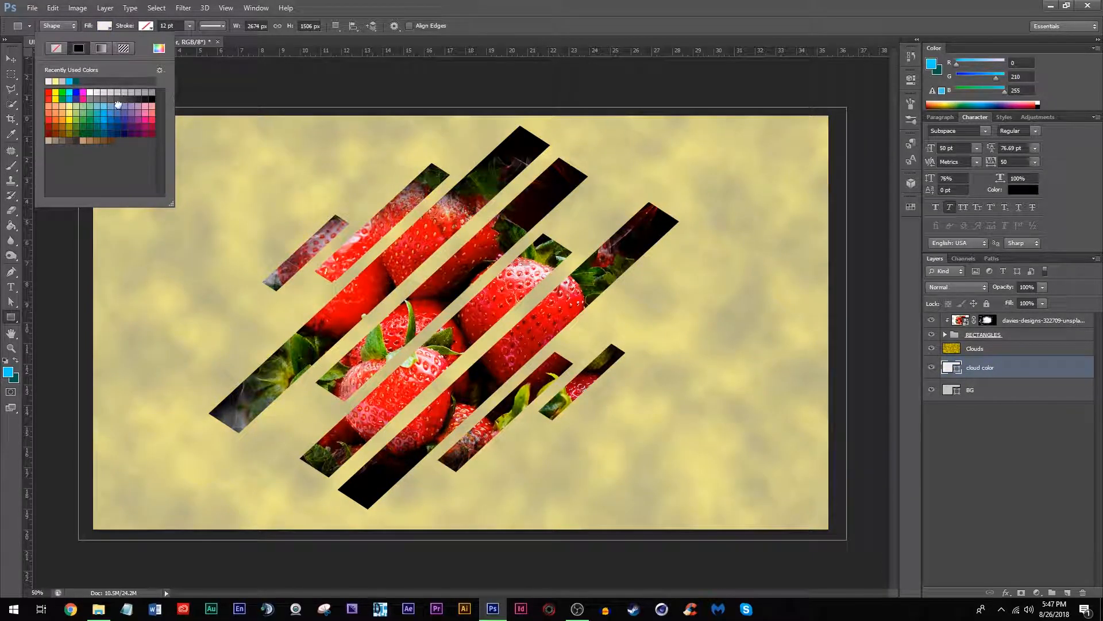
{"action": "left_click", "coordinate": [118, 104]}
{"action": "left_click", "coordinate": [131, 96]}
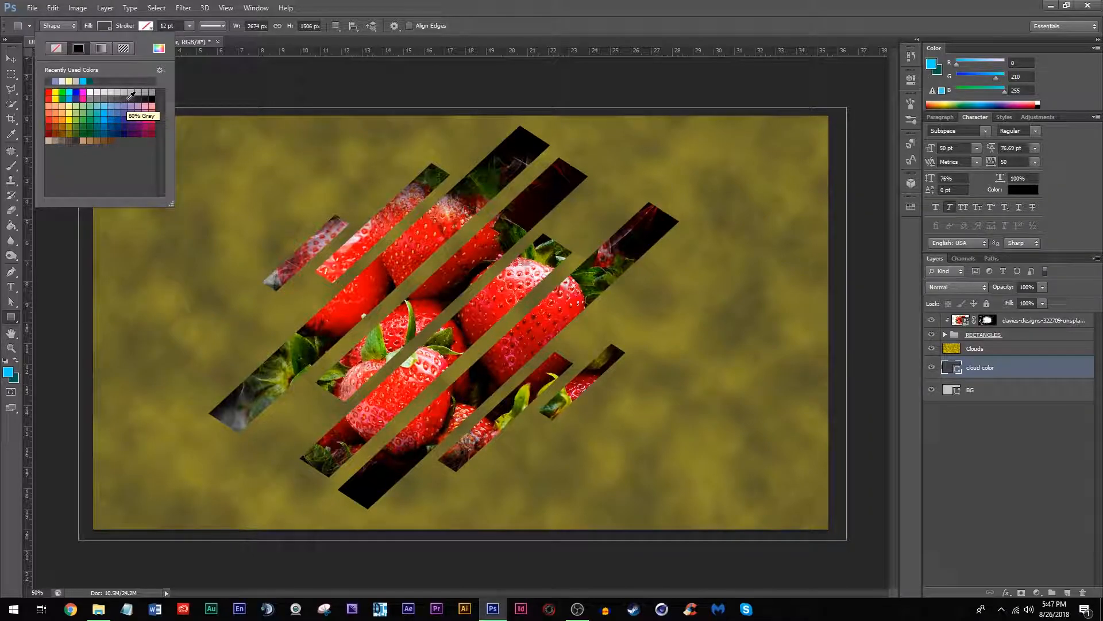
{"action": "left_click", "coordinate": [142, 97]}
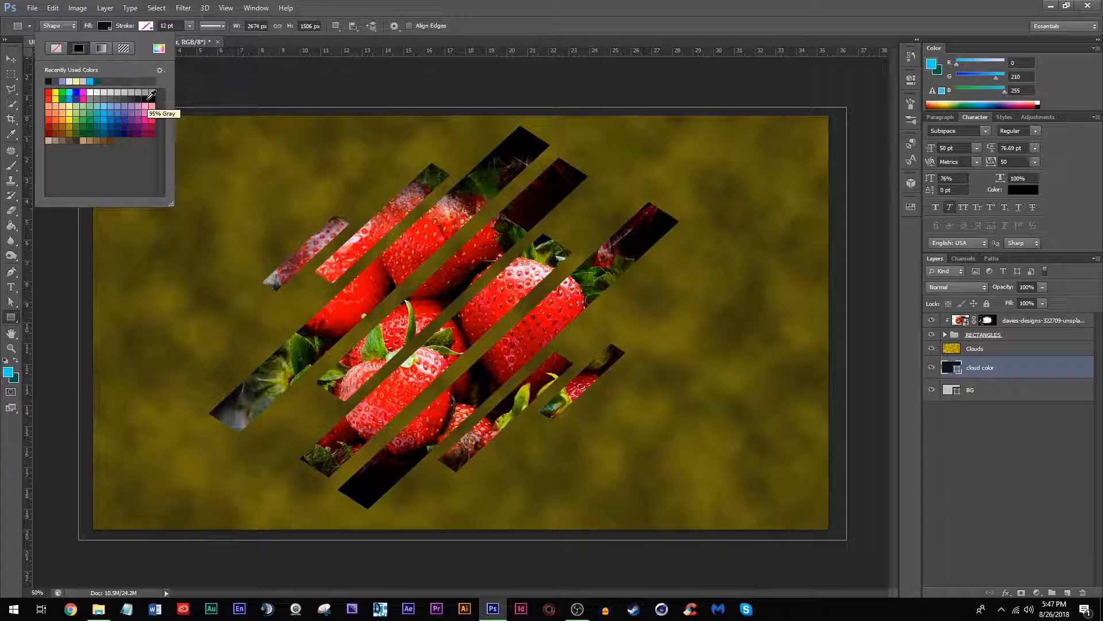
{"action": "left_click", "coordinate": [143, 97]}
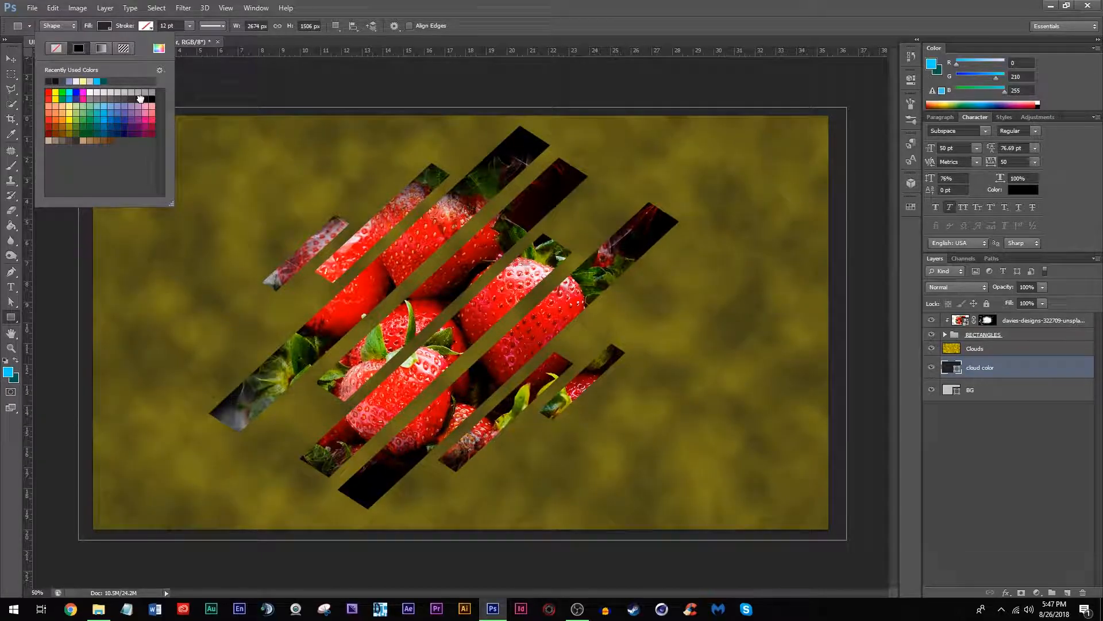
{"action": "left_click", "coordinate": [104, 25]}
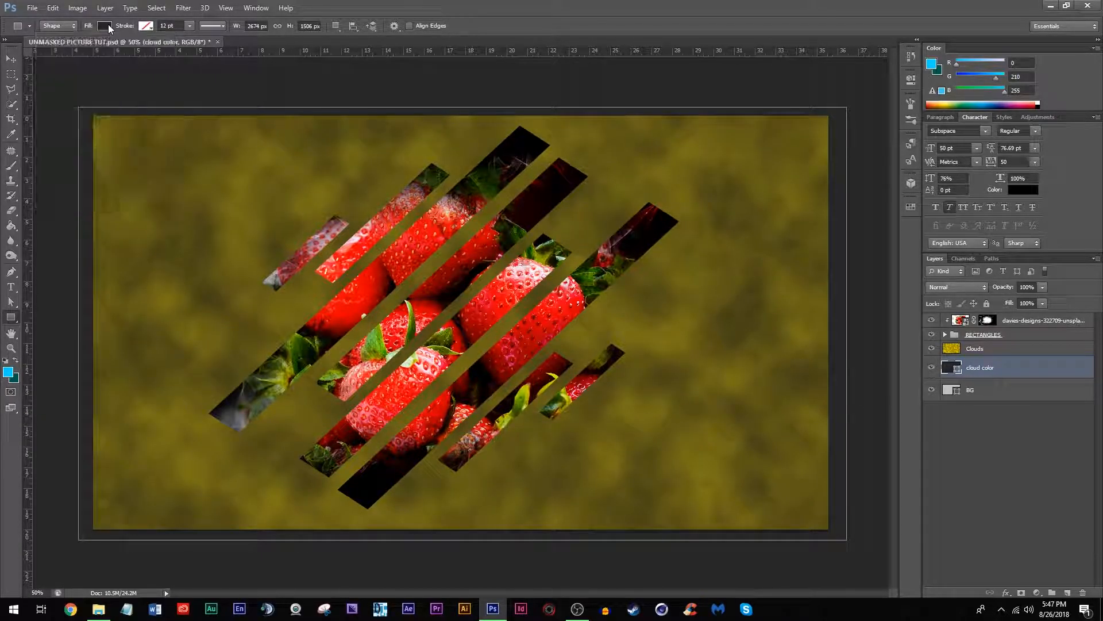
{"action": "left_click", "coordinate": [1051, 466]}
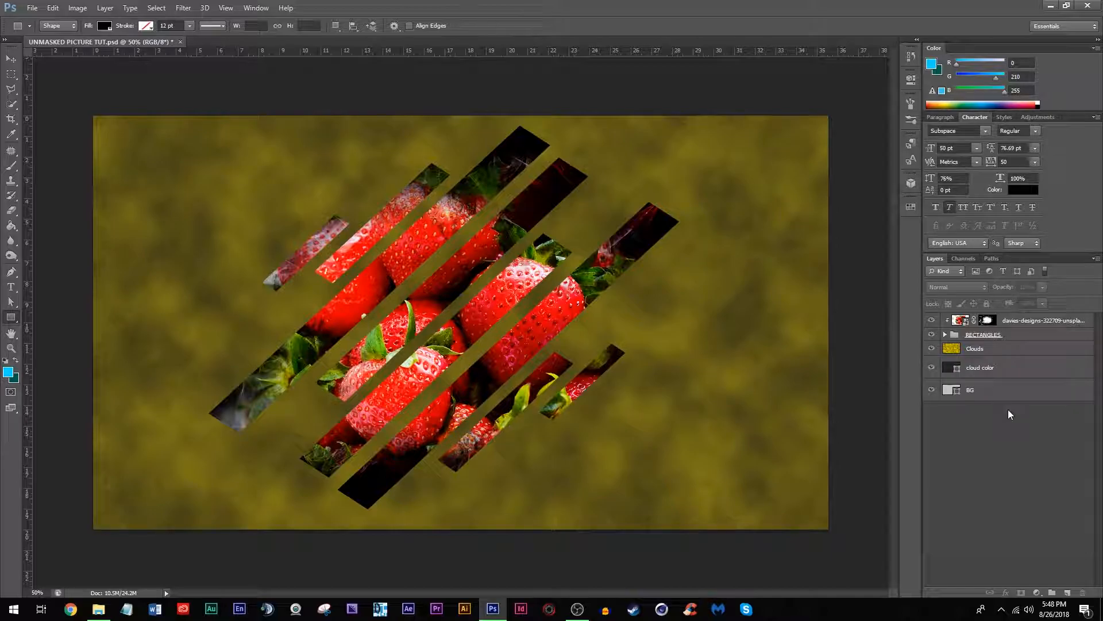
Duplicate the cloud color layer and rename the copy as color
{"action": "left_click", "coordinate": [985, 369]}
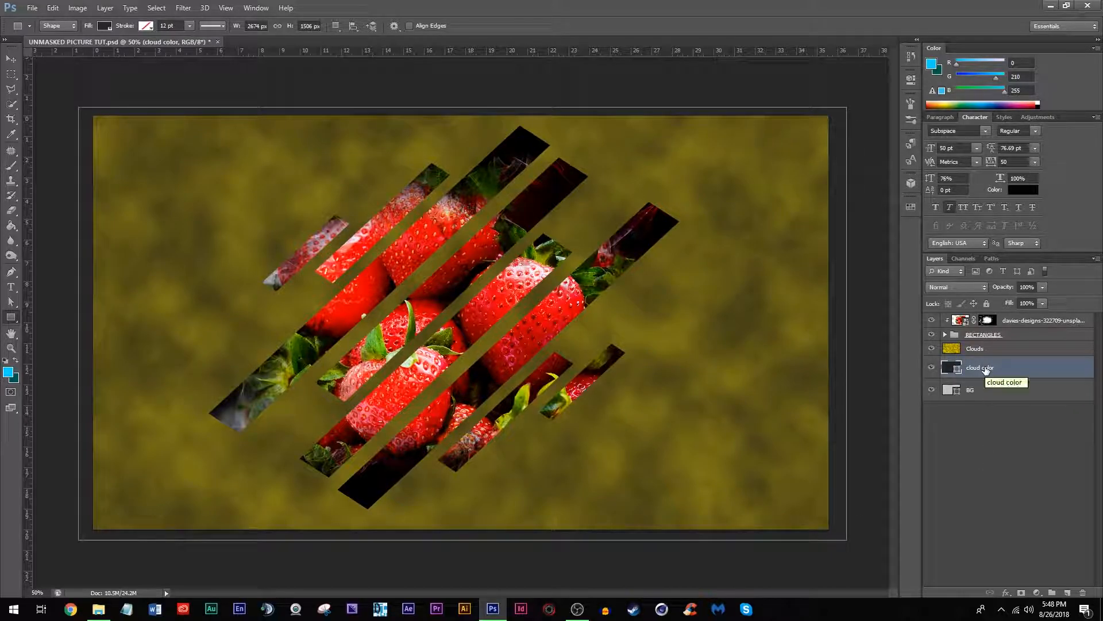
{"action": "key", "text": "ctrl+j"}
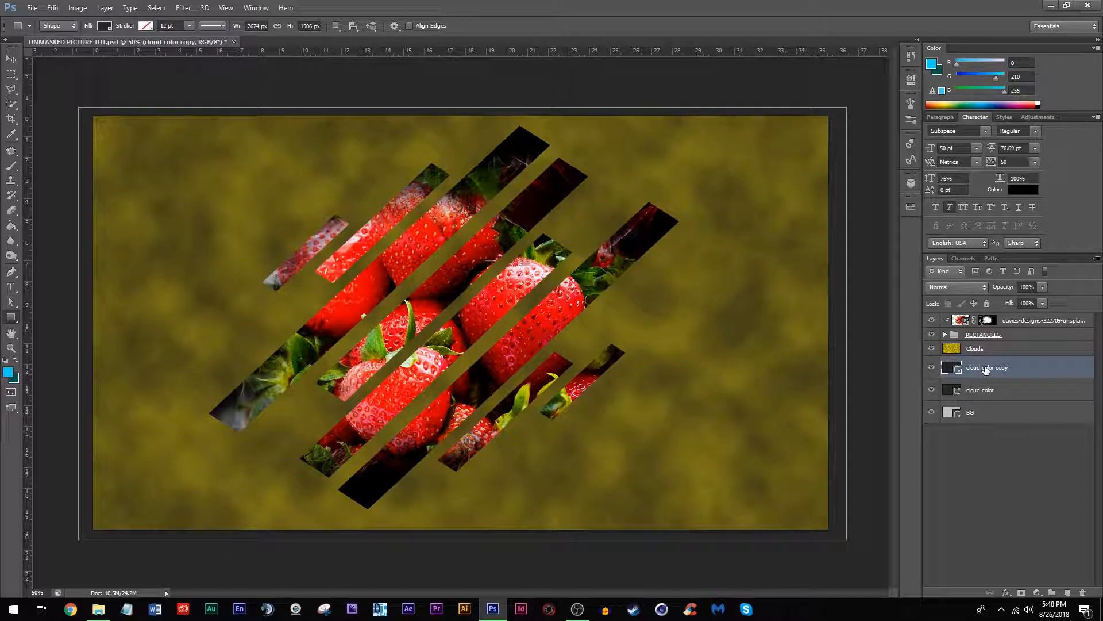
{"action": "right_click", "coordinate": [986, 369]}
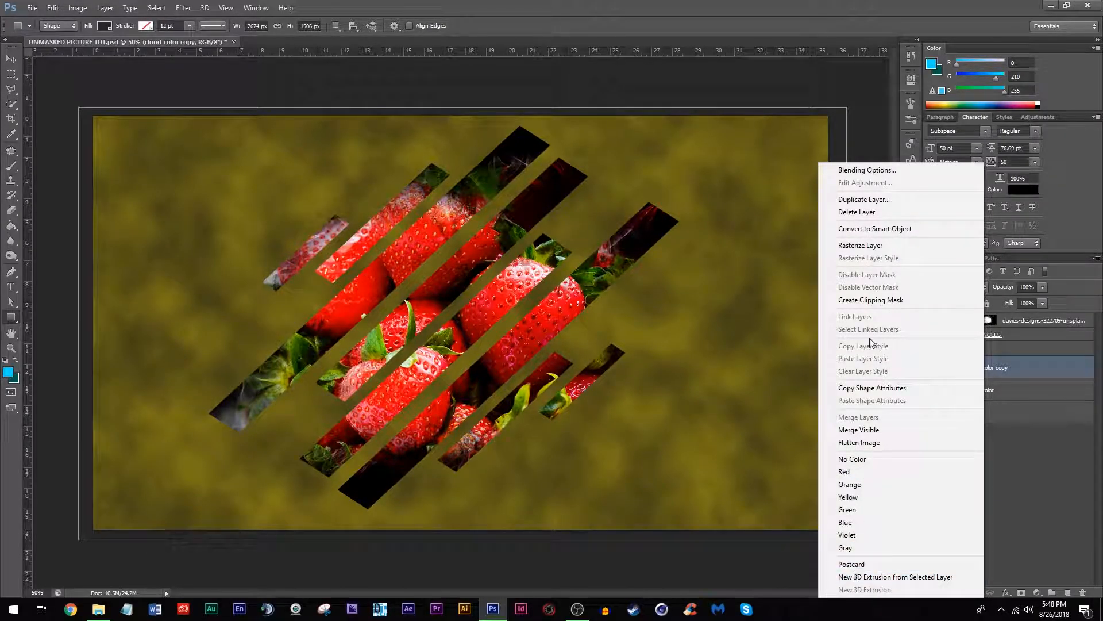
{"action": "left_click", "coordinate": [1022, 434]}
{"action": "double_click", "coordinate": [996, 368]}
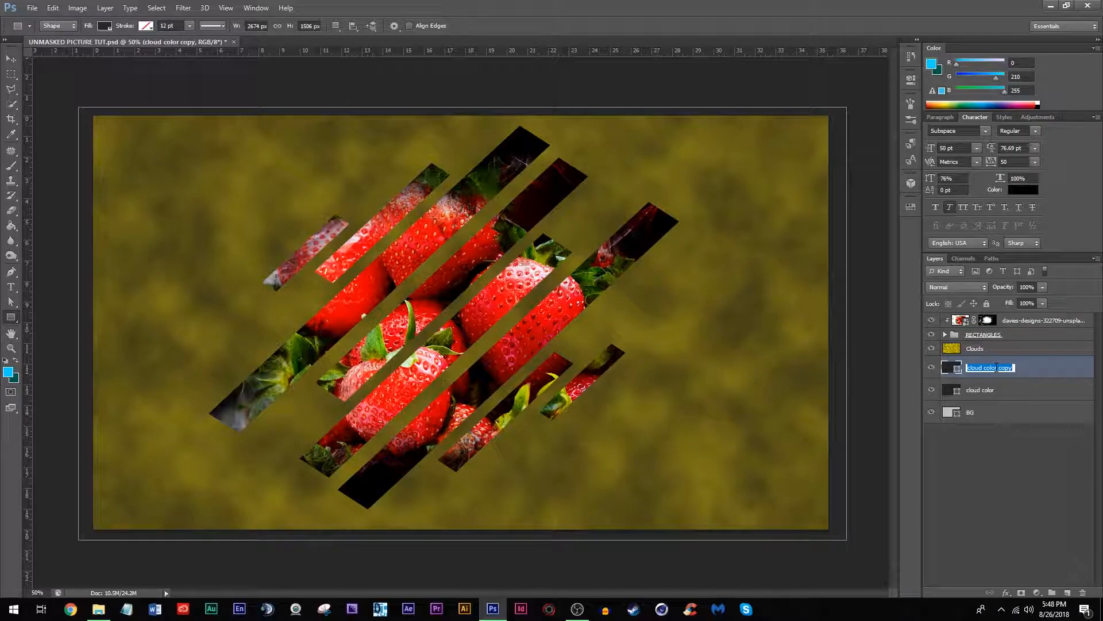
{"action": "type", "text": "color"}
{"action": "key", "text": "Return"}
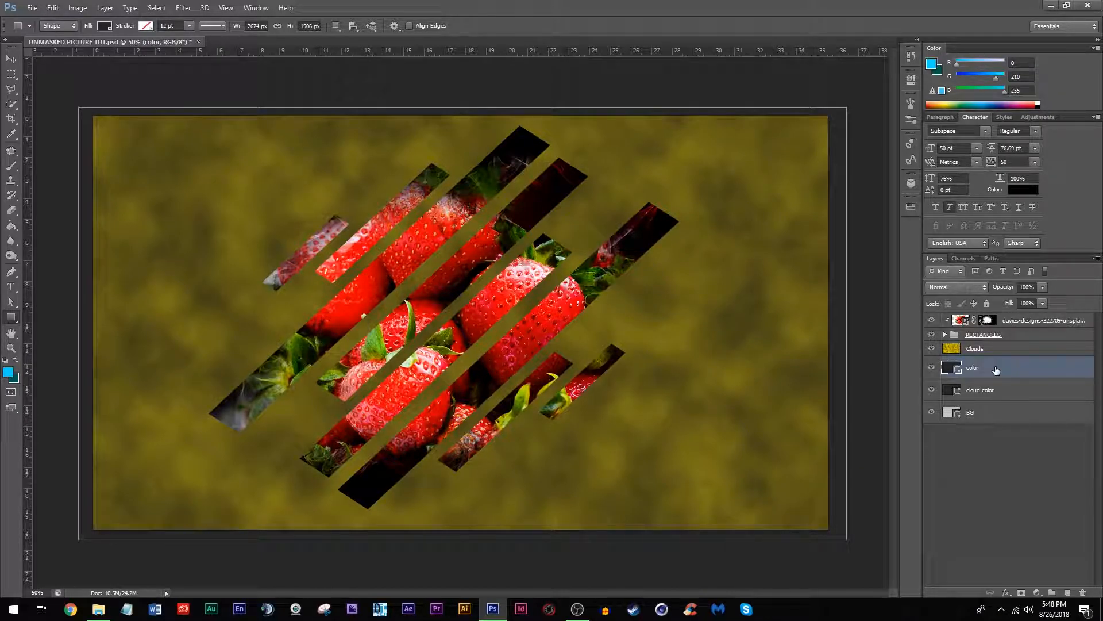
Set up the Brush tool with a soft round tip at 50% opacity
{"action": "left_click", "coordinate": [11, 166]}
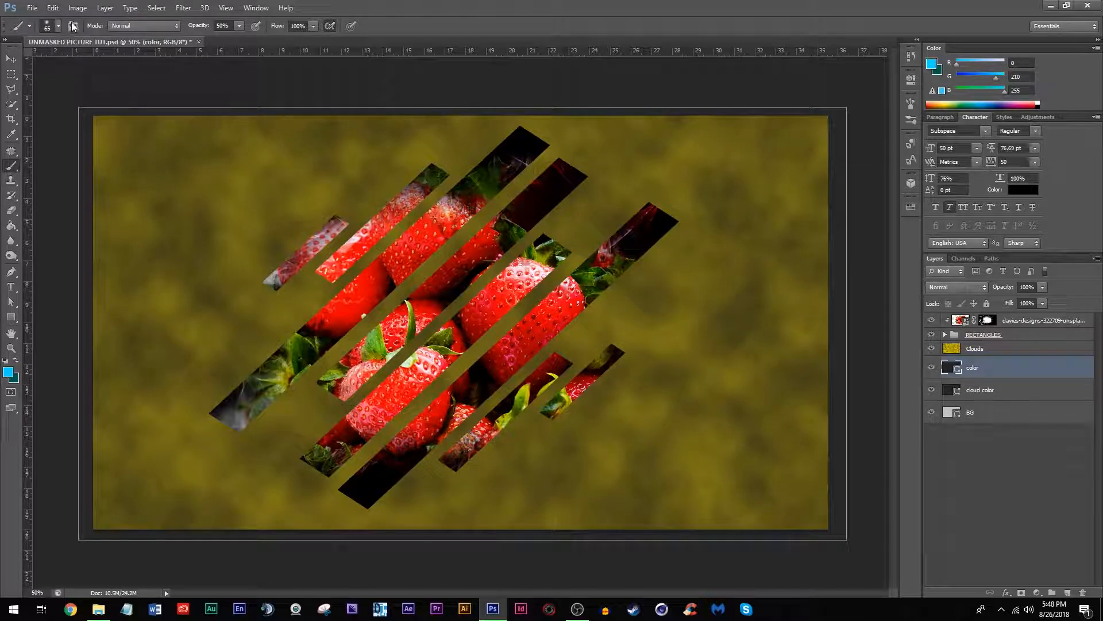
{"action": "left_click", "coordinate": [58, 27]}
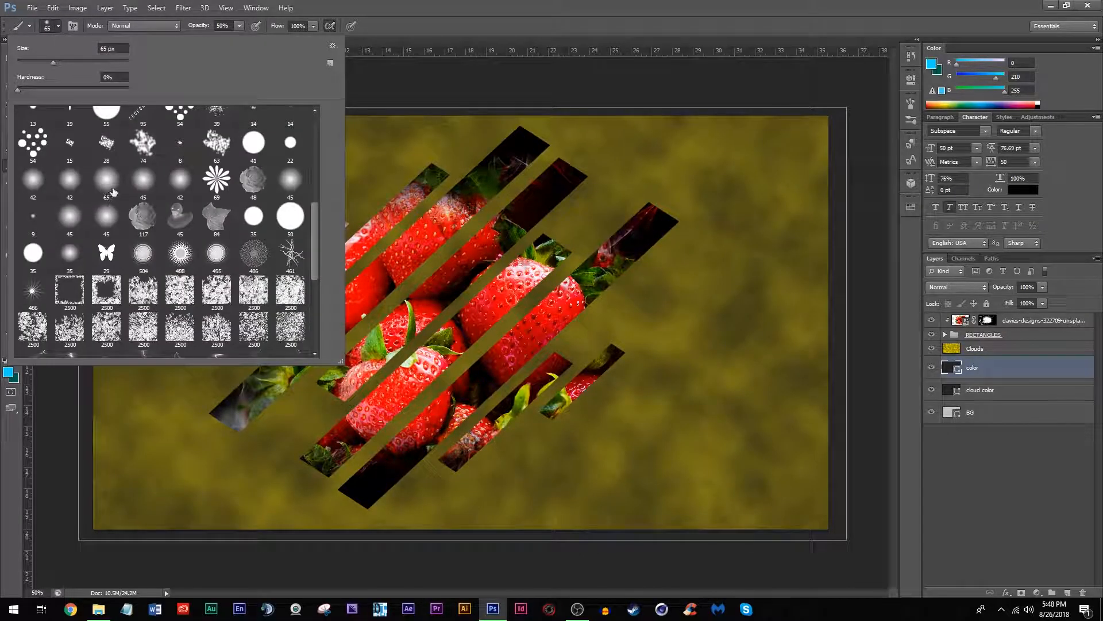
{"action": "left_click", "coordinate": [63, 27]}
{"action": "left_click", "coordinate": [57, 31]}
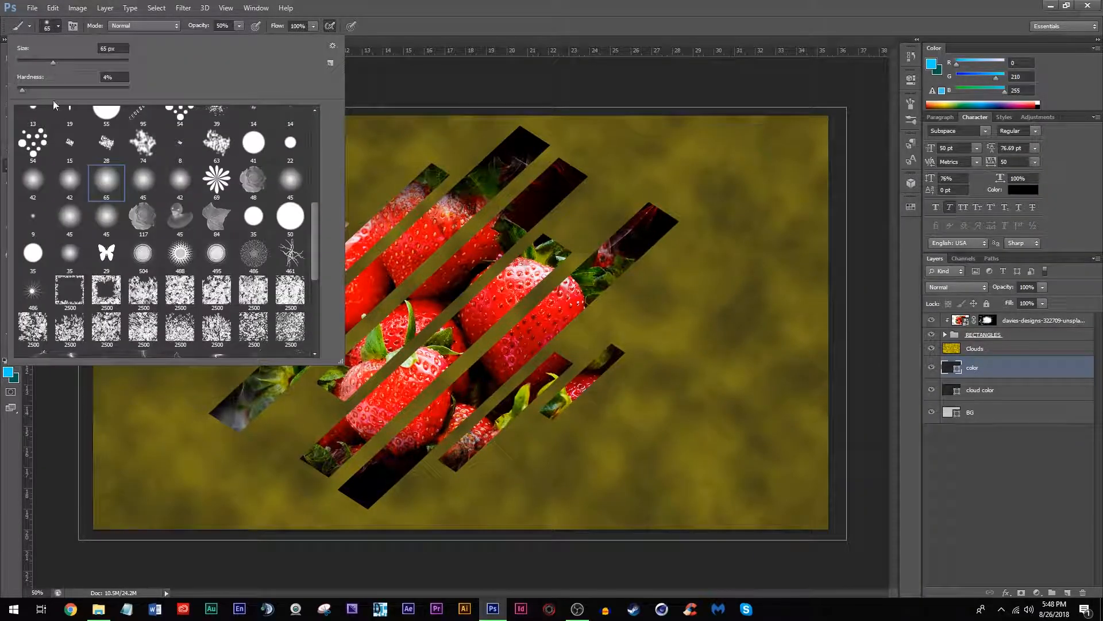
{"action": "left_click", "coordinate": [63, 28]}
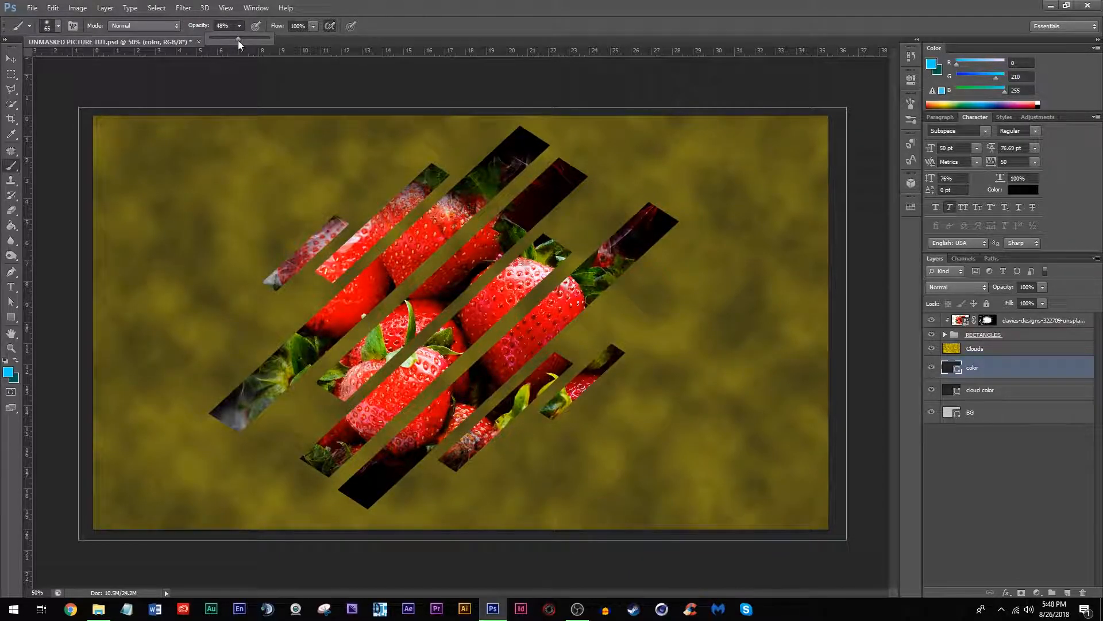
{"action": "left_click", "coordinate": [238, 24]}
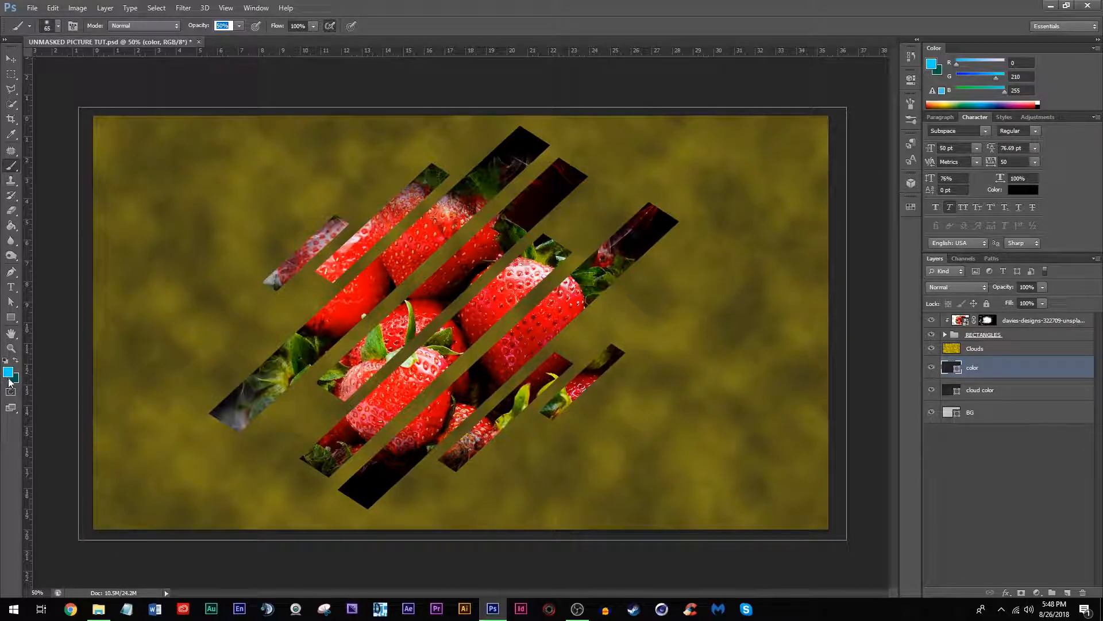
Rasterize the color shape layer for painting with the brush
{"action": "left_click", "coordinate": [10, 179]}
{"action": "left_click", "coordinate": [11, 166]}
{"action": "left_click", "coordinate": [414, 353]}
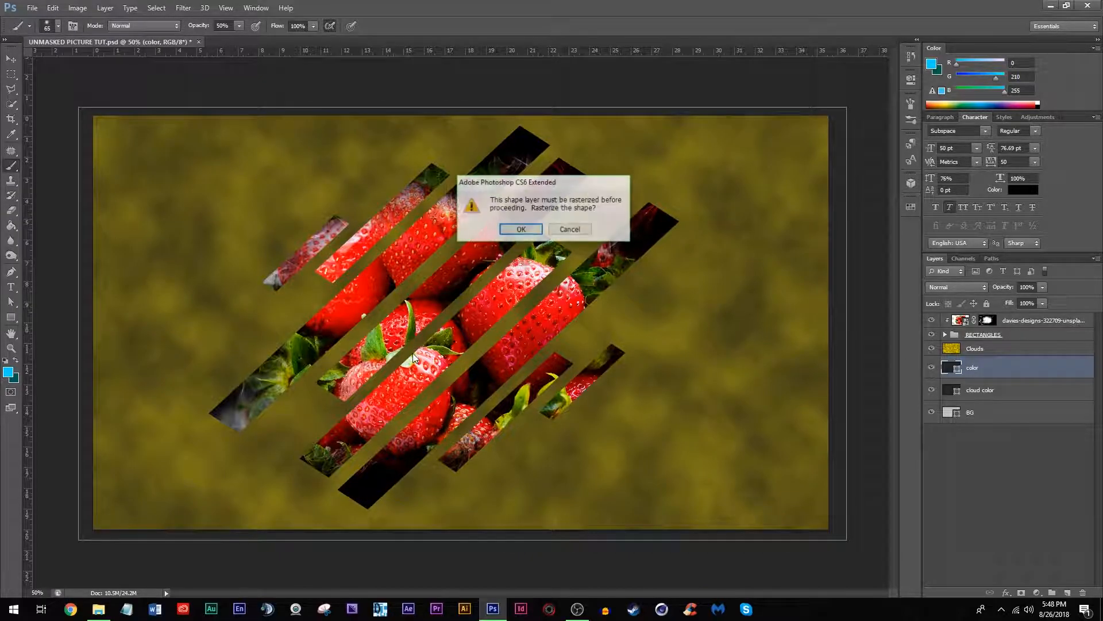
{"action": "left_click", "coordinate": [521, 229]}
{"action": "right_click", "coordinate": [996, 364]}
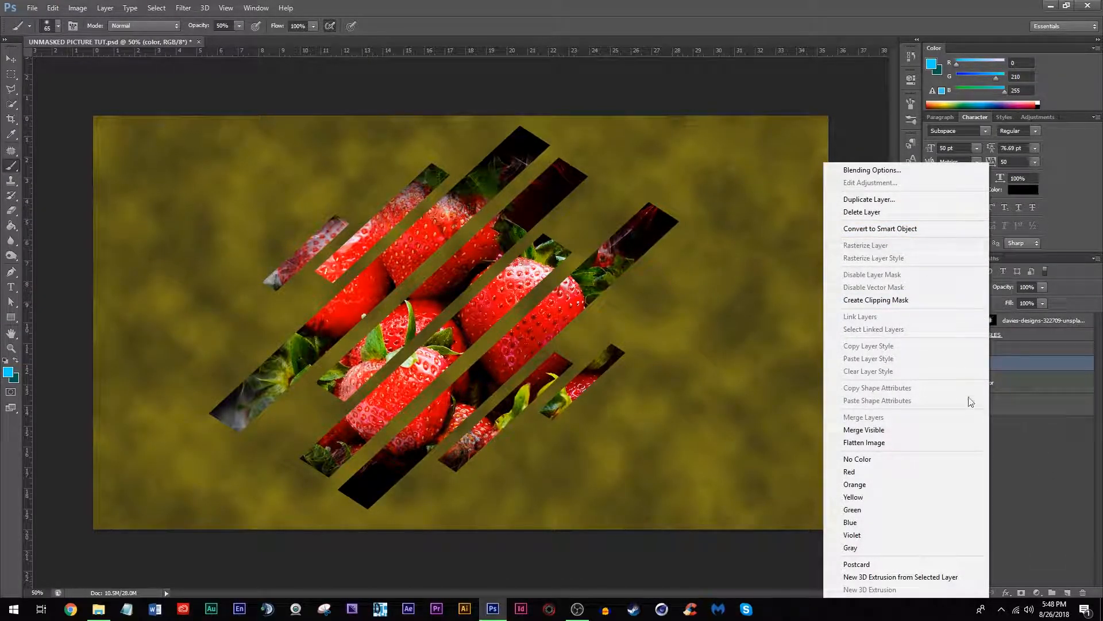
{"action": "key", "text": "Escape"}
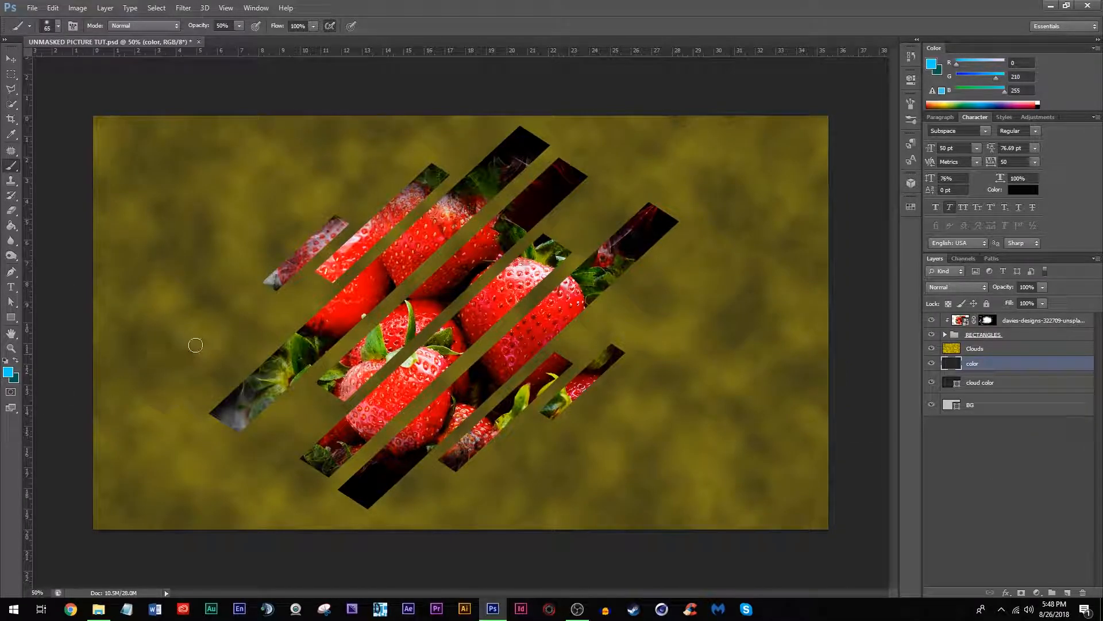
Enlarge the brush tip considerably, trying sizes between 900 and 1200 px over the canvas
{"action": "key", "text": "bracketright"}
{"action": "key", "text": "bracketright"}
{"action": "key", "text": "bracketright"}
{"action": "key", "text": "bracketright"}
{"action": "key", "text": "bracketright"}
{"action": "key", "text": "bracketright"}
{"action": "key", "text": "bracketright"}
{"action": "key", "text": "bracketright"}
{"action": "key", "text": "bracketright"}
{"action": "key", "text": "bracketright"}
{"action": "key", "text": "bracketright"}
{"action": "key", "text": "bracketright"}
{"action": "key", "text": "bracketright"}
{"action": "key", "text": "bracketright"}
{"action": "key", "text": "bracketright"}
{"action": "key", "text": "bracketright"}
{"action": "key", "text": "bracketright"}
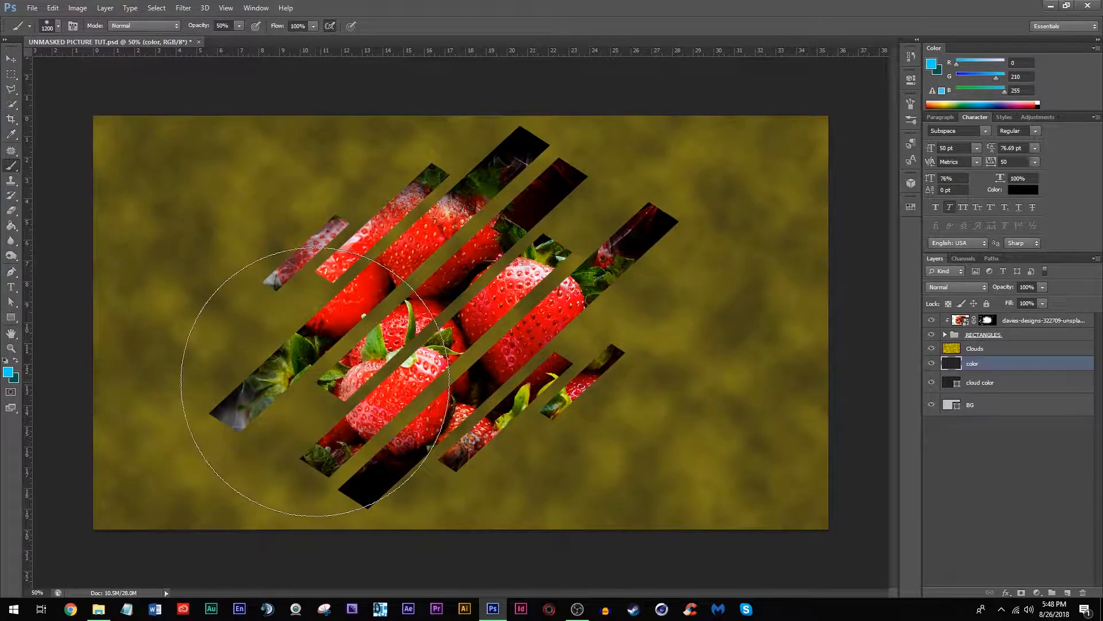
{"action": "key", "text": "bracketleft"}
{"action": "key", "text": "bracketleft"}
{"action": "key", "text": "bracketleft"}
{"action": "key", "text": "bracketleft"}
{"action": "key", "text": "bracketleft"}
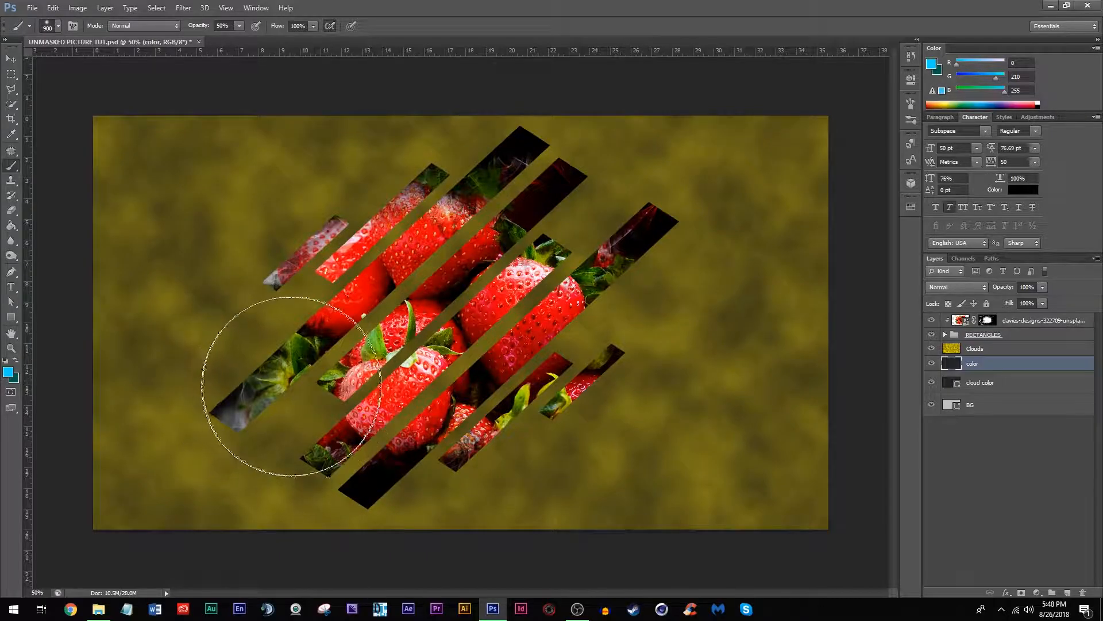
{"action": "key", "text": "bracketright"}
Set the foreground color to purple ba00ff and the brush size to 1200 px
{"action": "left_click", "coordinate": [11, 375]}
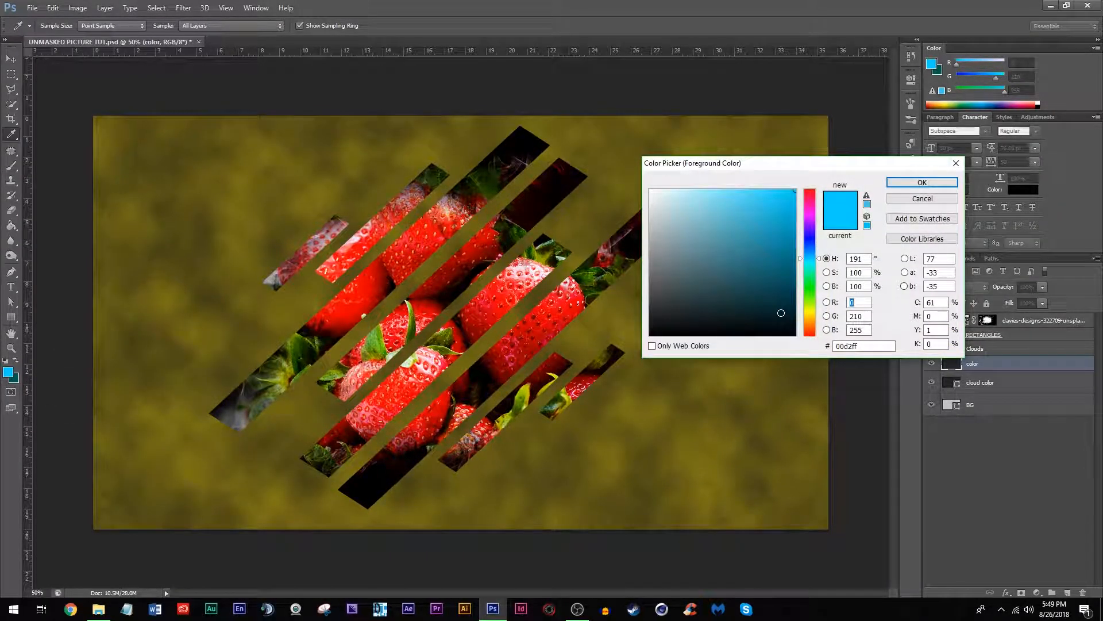
{"action": "left_click_drag", "start_coordinate": [810, 257], "coordinate": [809, 221]}
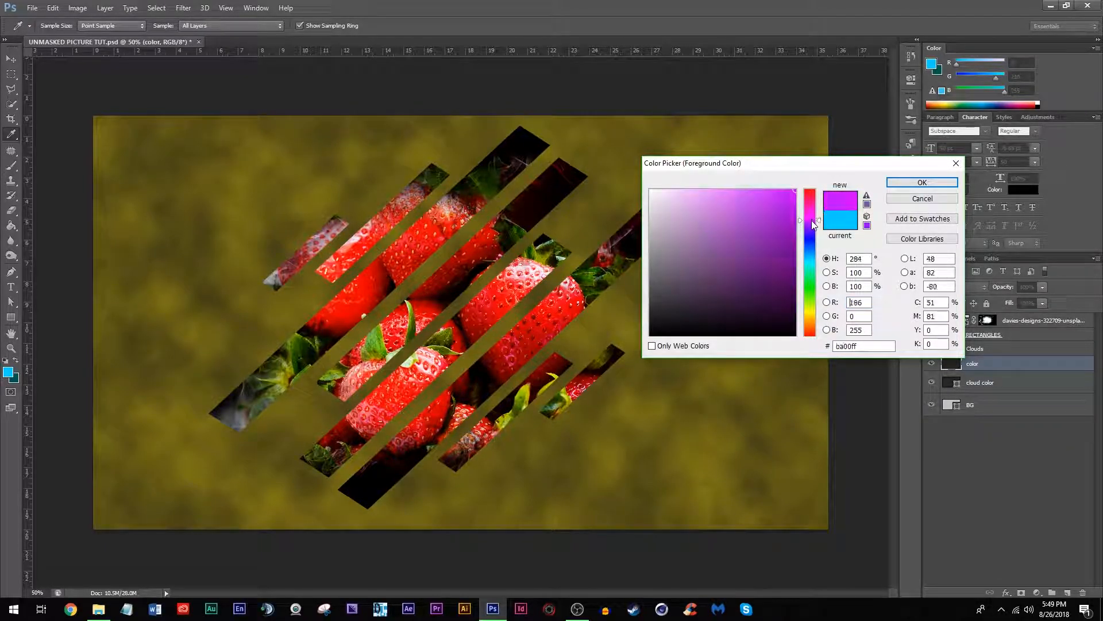
{"action": "left_click", "coordinate": [922, 182]}
{"action": "key", "text": "b"}
{"action": "key", "text": "bracketright"}
{"action": "key", "text": "bracketright"}
{"action": "key", "text": "bracketright"}
{"action": "key", "text": "bracketright"}
{"action": "key", "text": "bracketright"}
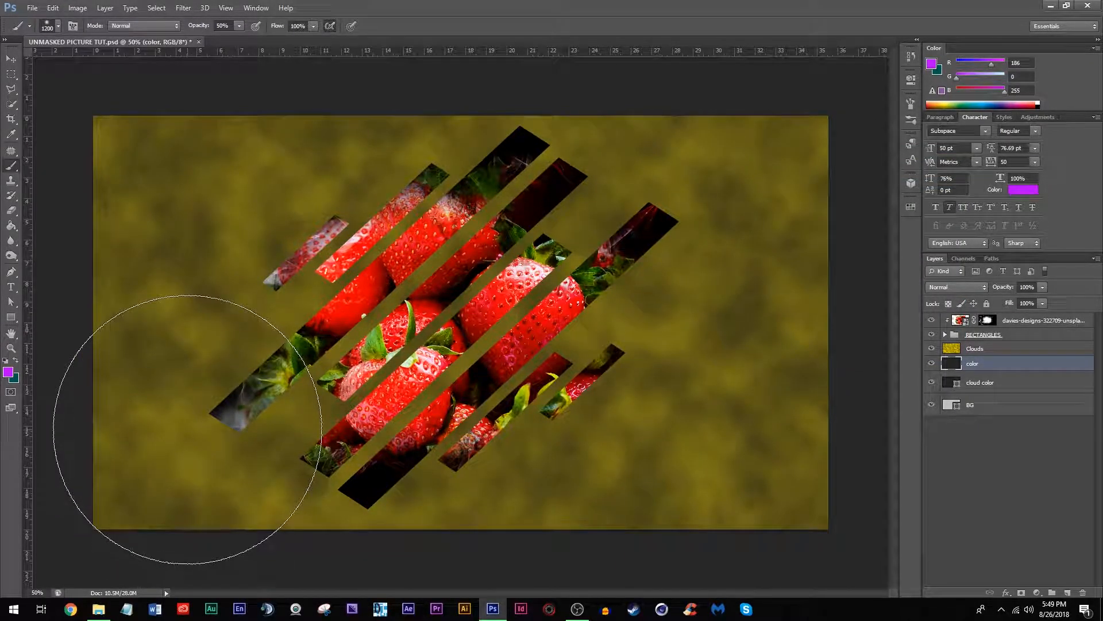
Paint soft purple patches on the color layer in the image's lower-left corner, upper middle and lower-right corner
{"action": "left_click_drag", "start_coordinate": [190, 428], "coordinate": [184, 419]}
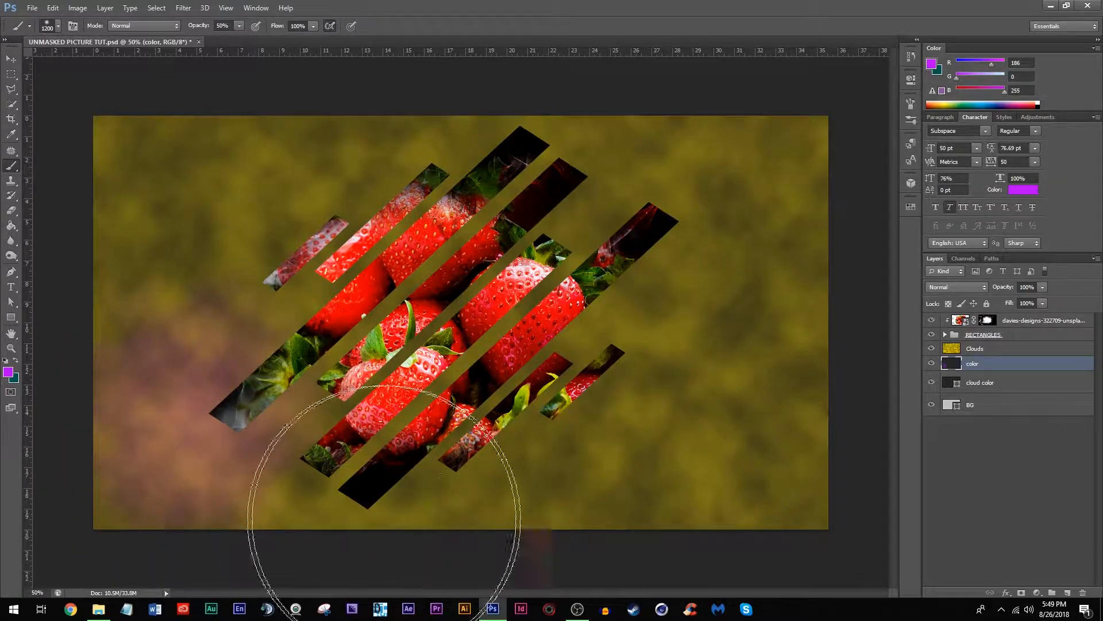
{"action": "left_click_drag", "start_coordinate": [456, 161], "coordinate": [457, 179]}
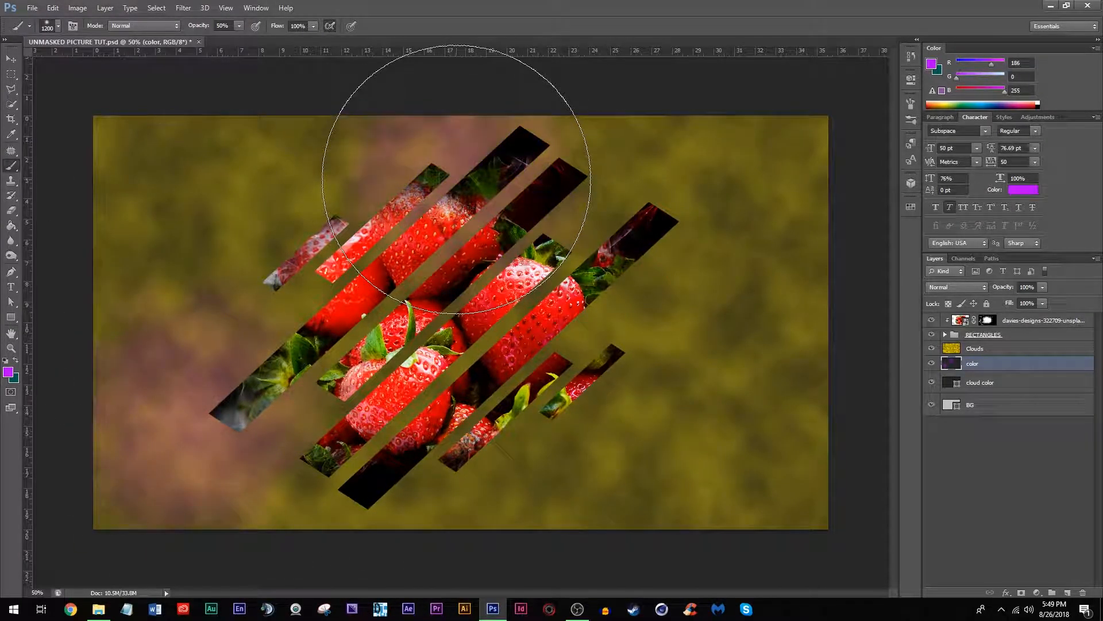
{"action": "left_click_drag", "start_coordinate": [751, 480], "coordinate": [714, 481]}
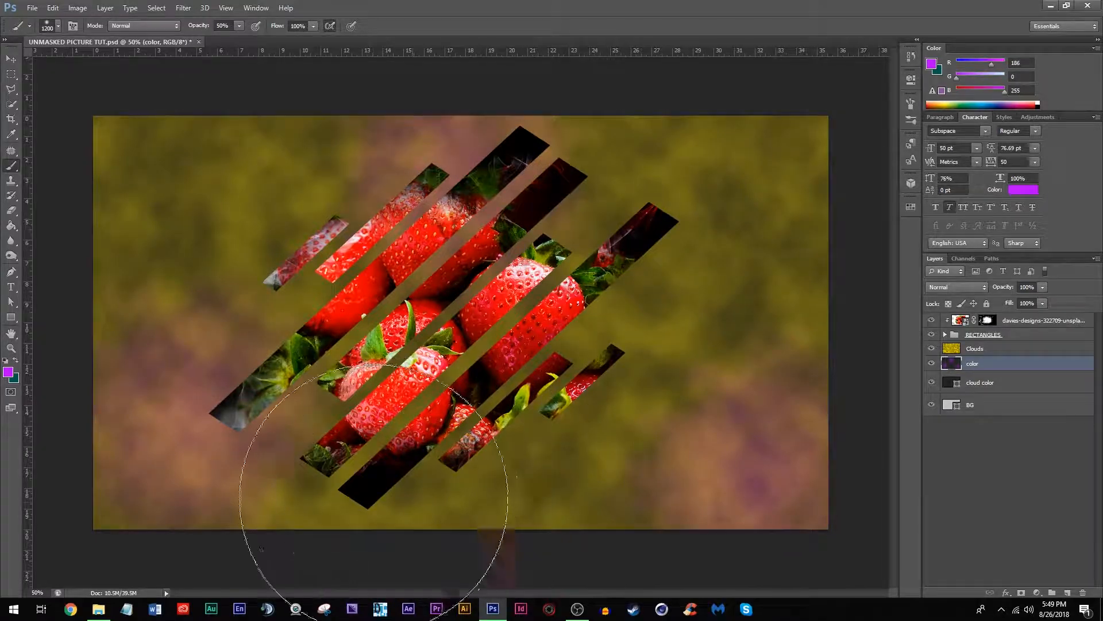
{"action": "left_click_drag", "start_coordinate": [172, 430], "coordinate": [173, 443]}
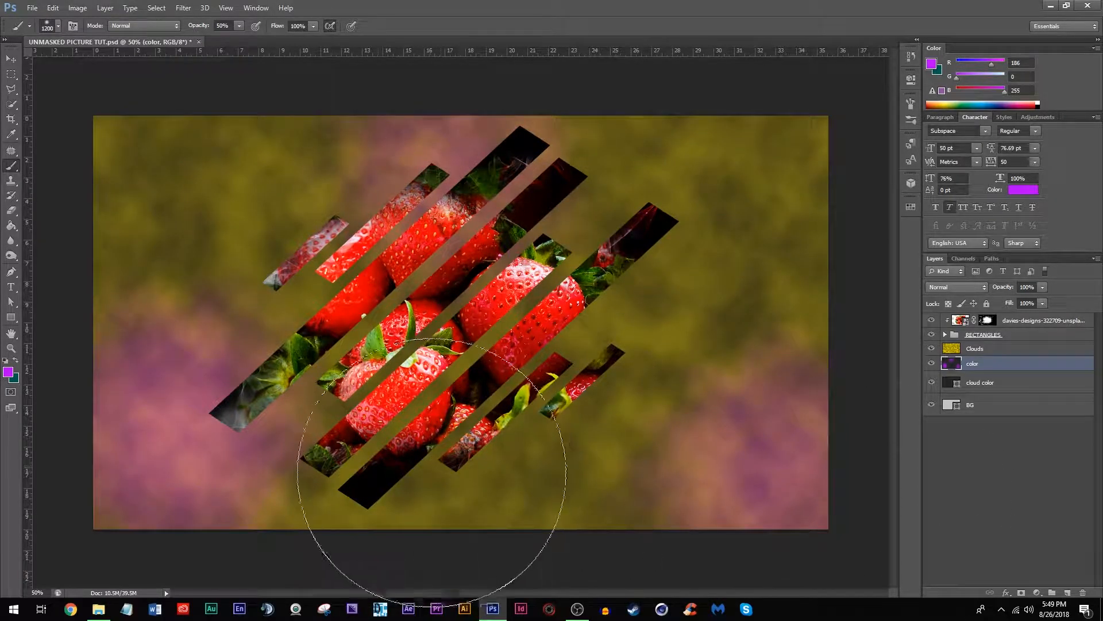
Change the foreground color to green 00ff78 and paint it across the middle of the color layer behind the bars
{"action": "left_click", "coordinate": [10, 377]}
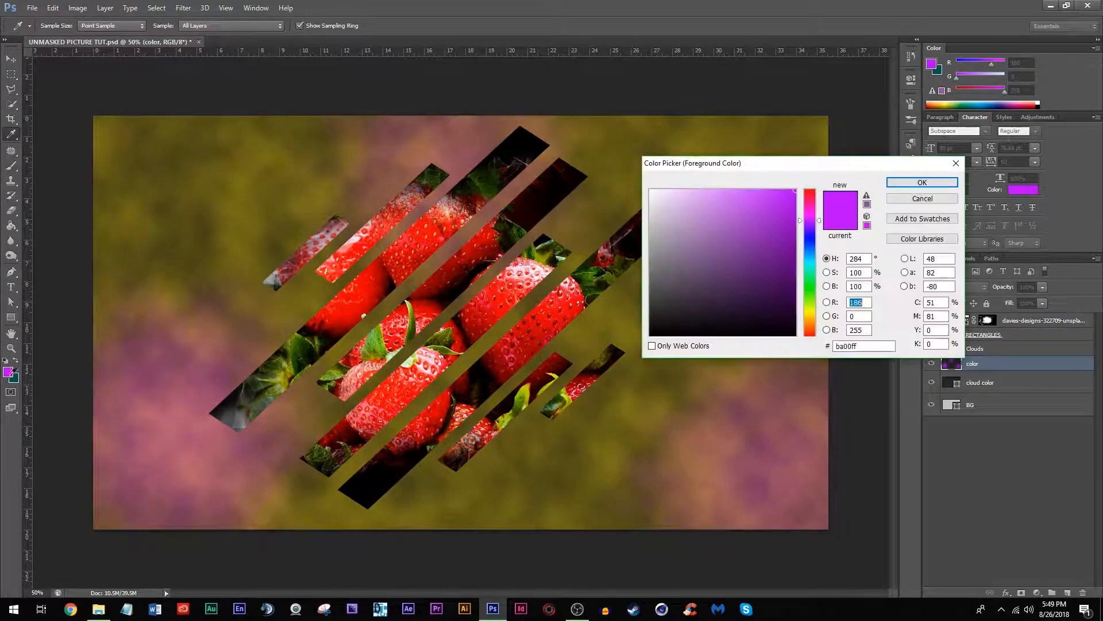
{"action": "left_click", "coordinate": [813, 274]}
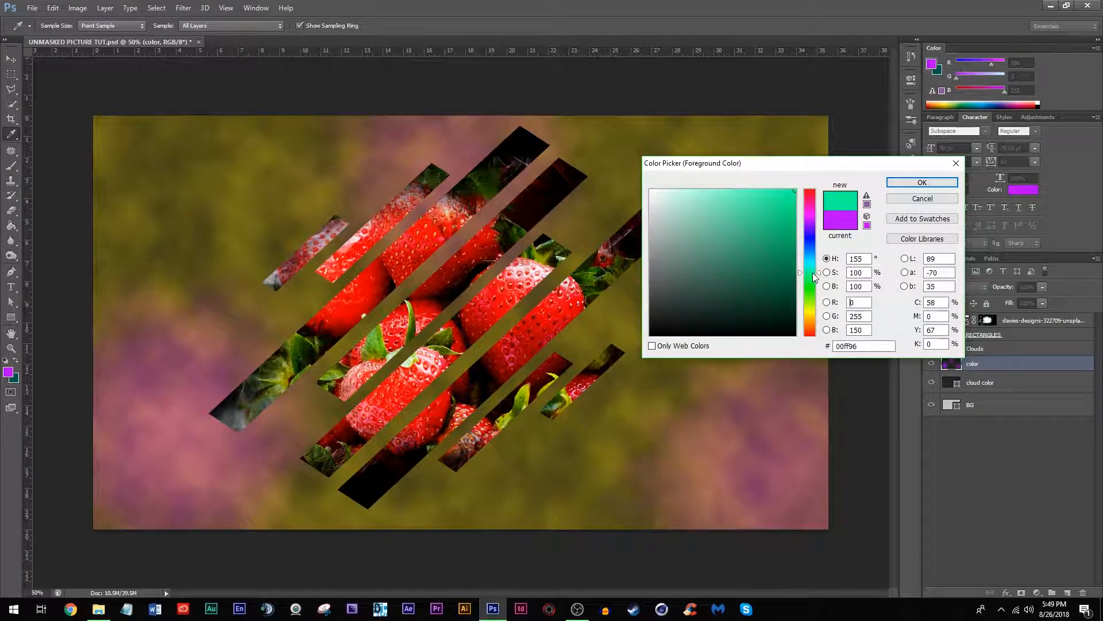
{"action": "left_click", "coordinate": [922, 182]}
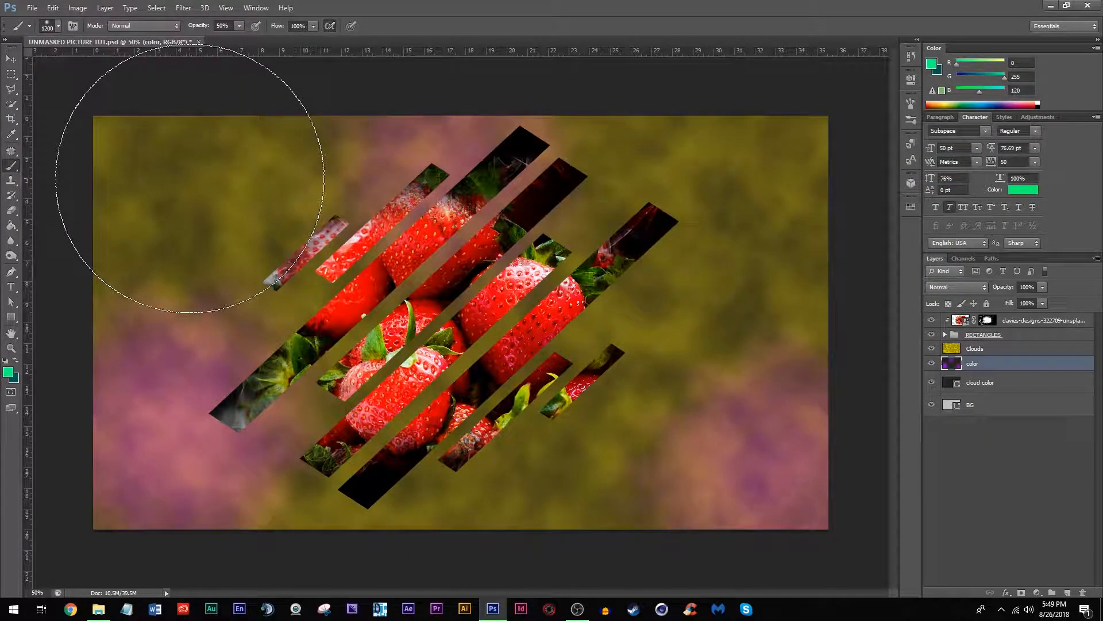
{"action": "mouse_move", "coordinate": [597, 443]}
{"action": "left_mouse_down"}
{"action": "mouse_move", "coordinate": [468, 431]}
{"action": "mouse_move", "coordinate": [370, 247]}
{"action": "mouse_move", "coordinate": [579, 345]}
{"action": "mouse_move", "coordinate": [657, 398]}
{"action": "mouse_move", "coordinate": [605, 325]}
{"action": "mouse_move", "coordinate": [577, 344]}
{"action": "mouse_move", "coordinate": [444, 387]}
{"action": "mouse_move", "coordinate": [331, 310]}
{"action": "mouse_move", "coordinate": [296, 322]}
{"action": "left_mouse_up"}
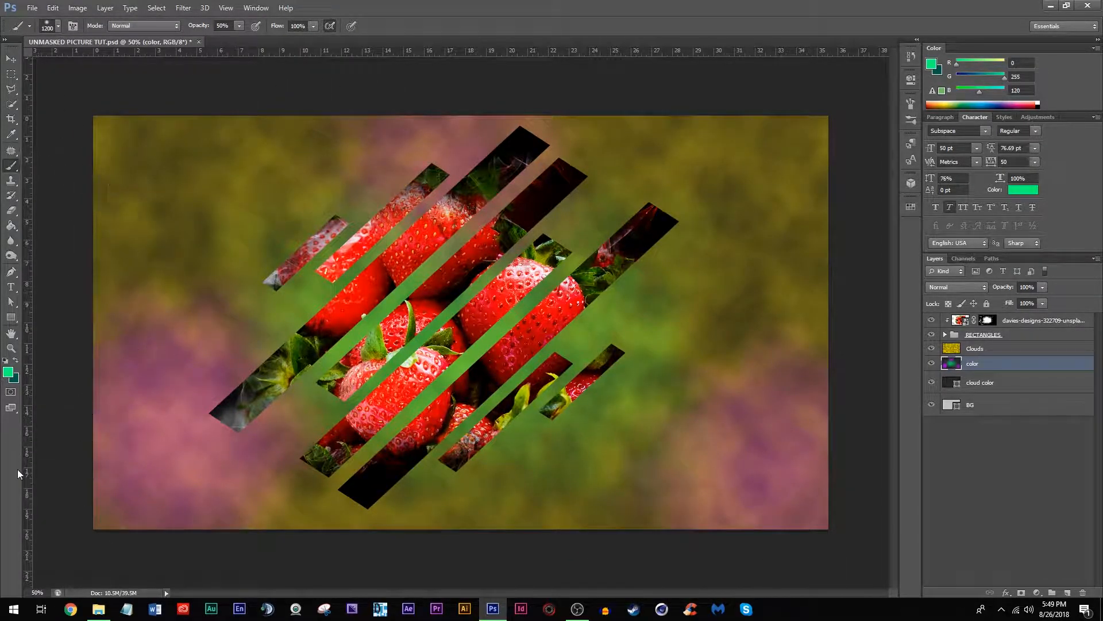
Change the foreground color to red ff0006 and paint patches at the image's lower middle, upper left and upper right
{"action": "left_click", "coordinate": [8, 372]}
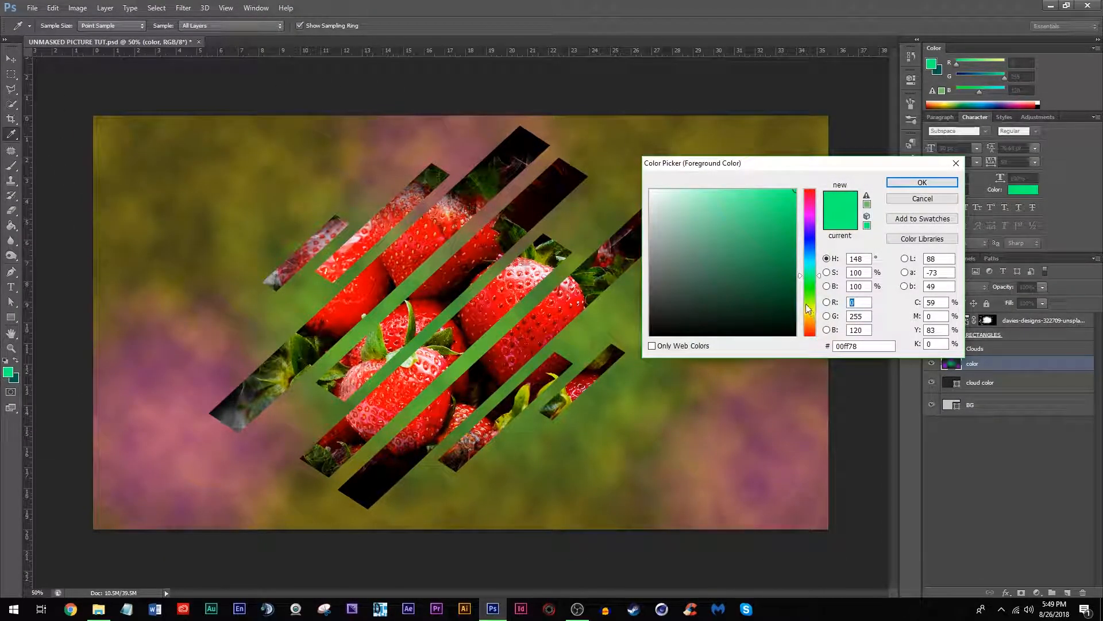
{"action": "left_click", "coordinate": [814, 190]}
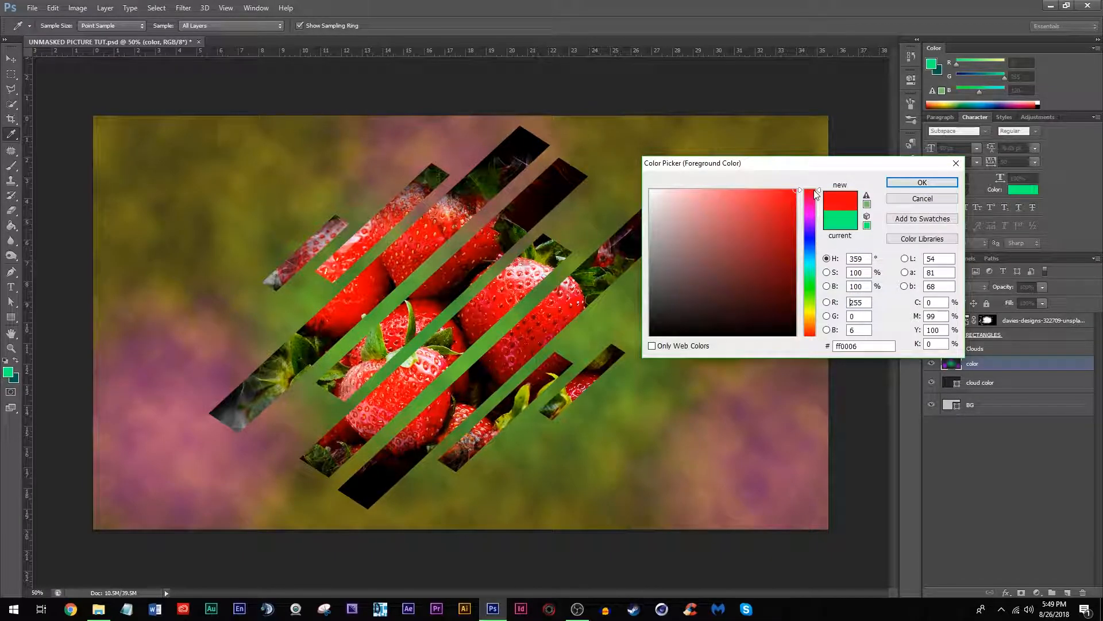
{"action": "left_click", "coordinate": [918, 183]}
{"action": "key", "text": "b"}
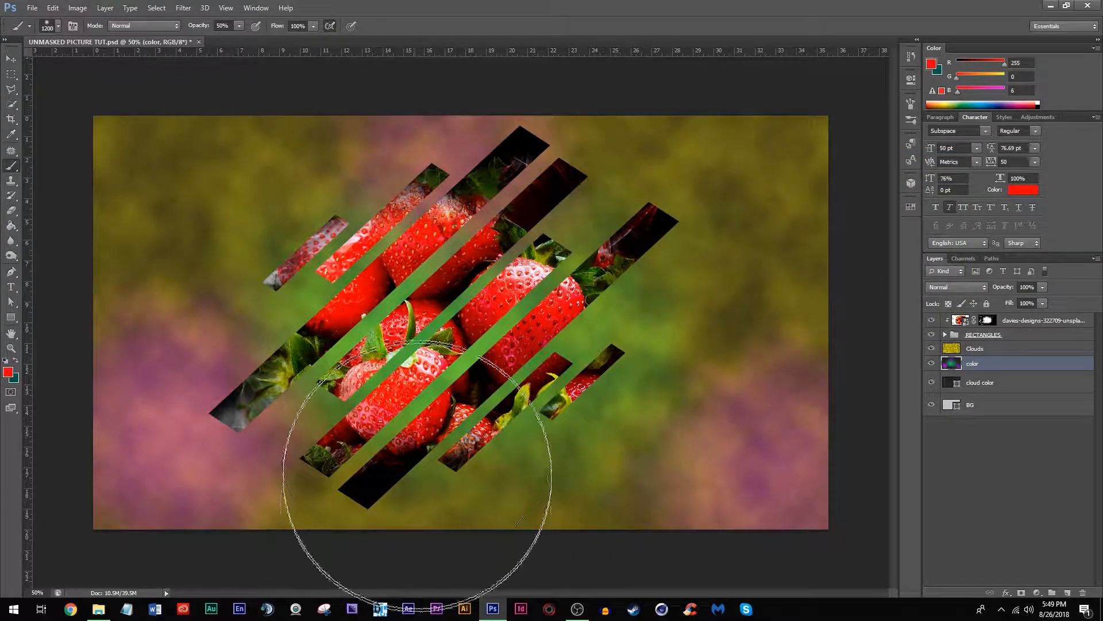
{"action": "left_click", "coordinate": [461, 486]}
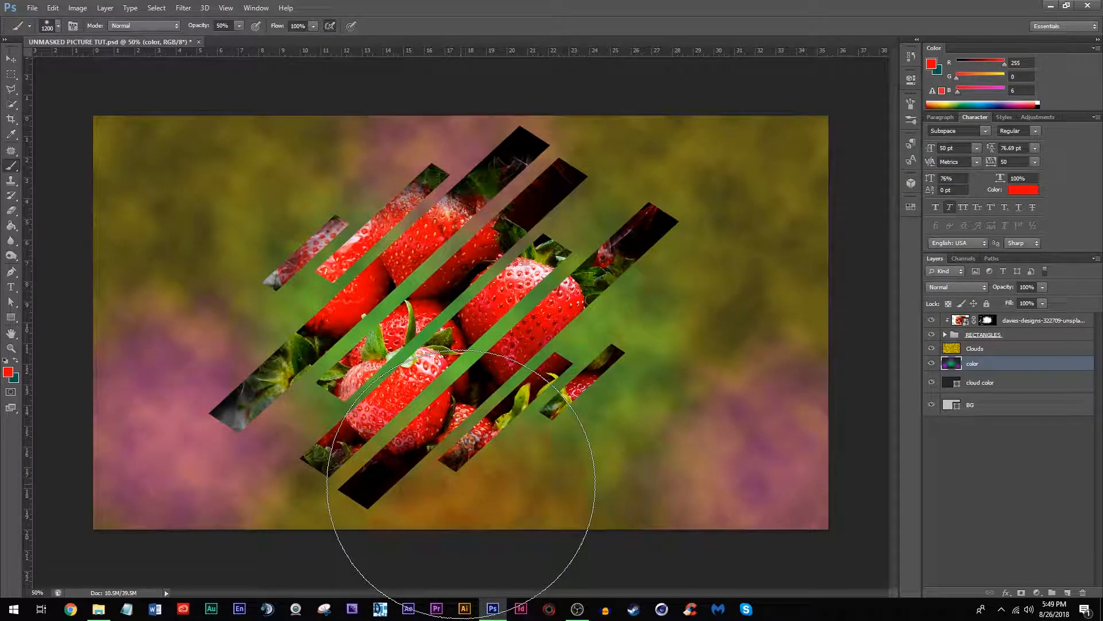
{"action": "left_click", "coordinate": [253, 198]}
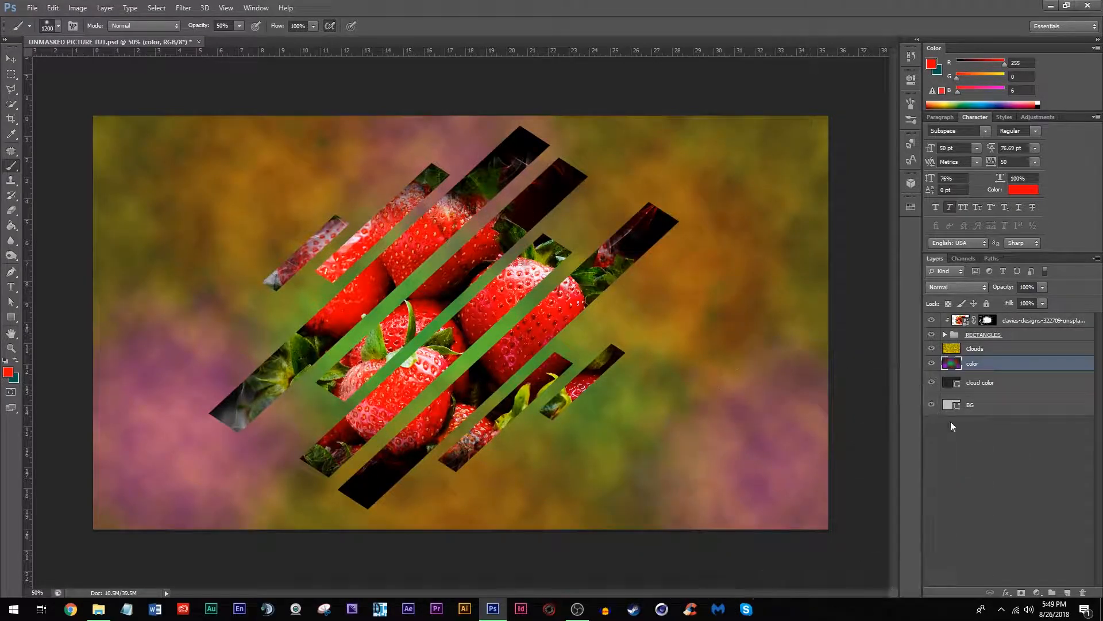
Try several blend modes on the color layer, settle on Divide, and compare the result with the Clouds layer hidden and shown
{"action": "left_click", "coordinate": [963, 287]}
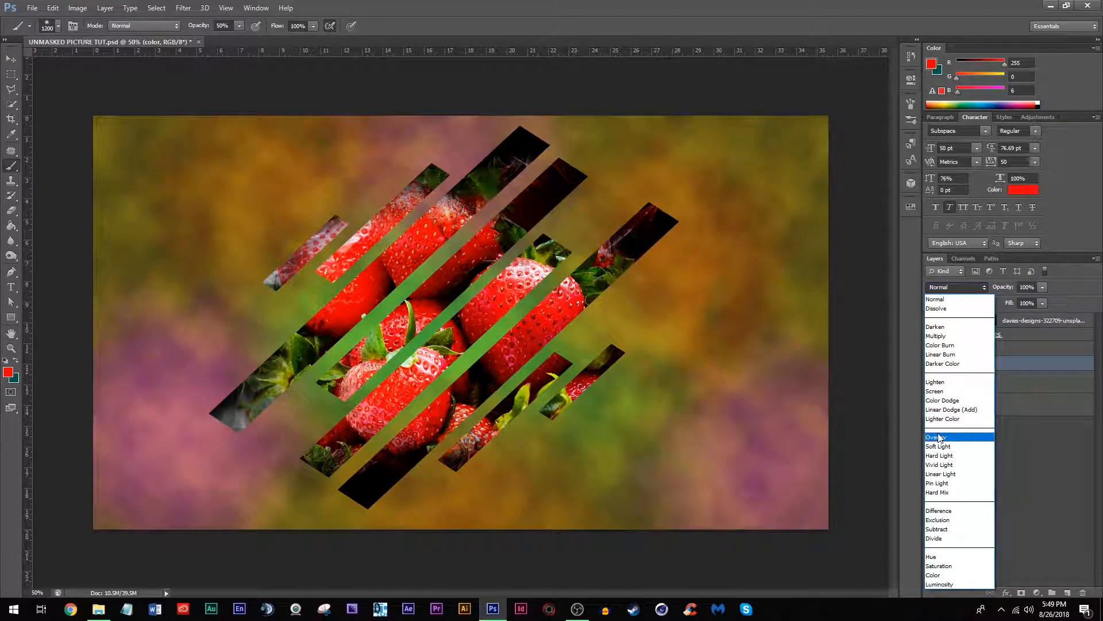
{"action": "left_click", "coordinate": [938, 436]}
{"action": "left_click", "coordinate": [948, 289]}
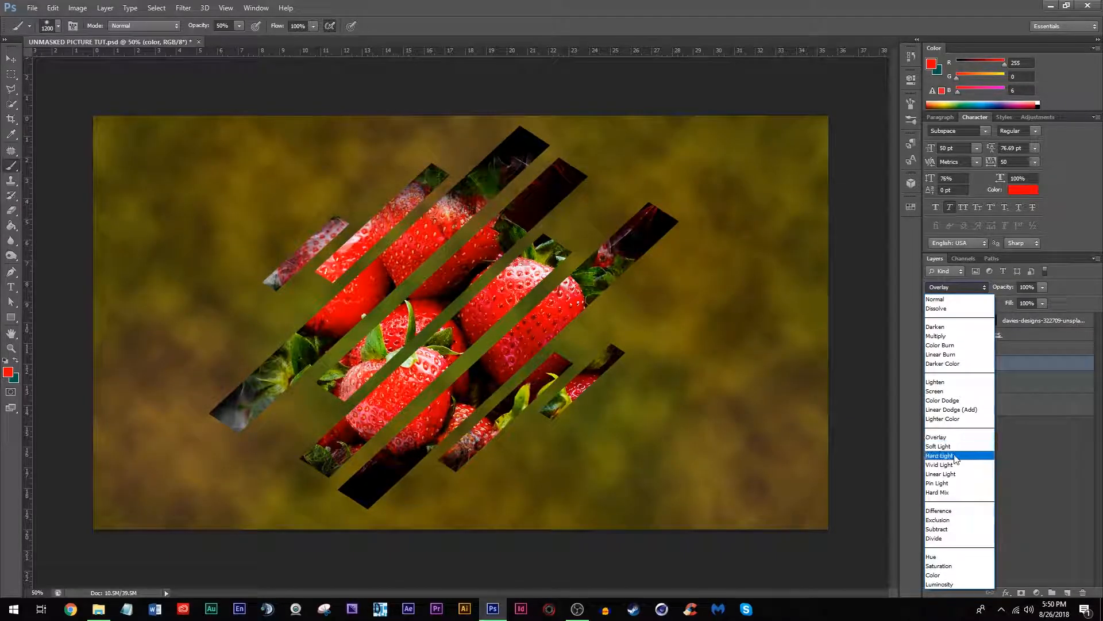
{"action": "left_click", "coordinate": [948, 446]}
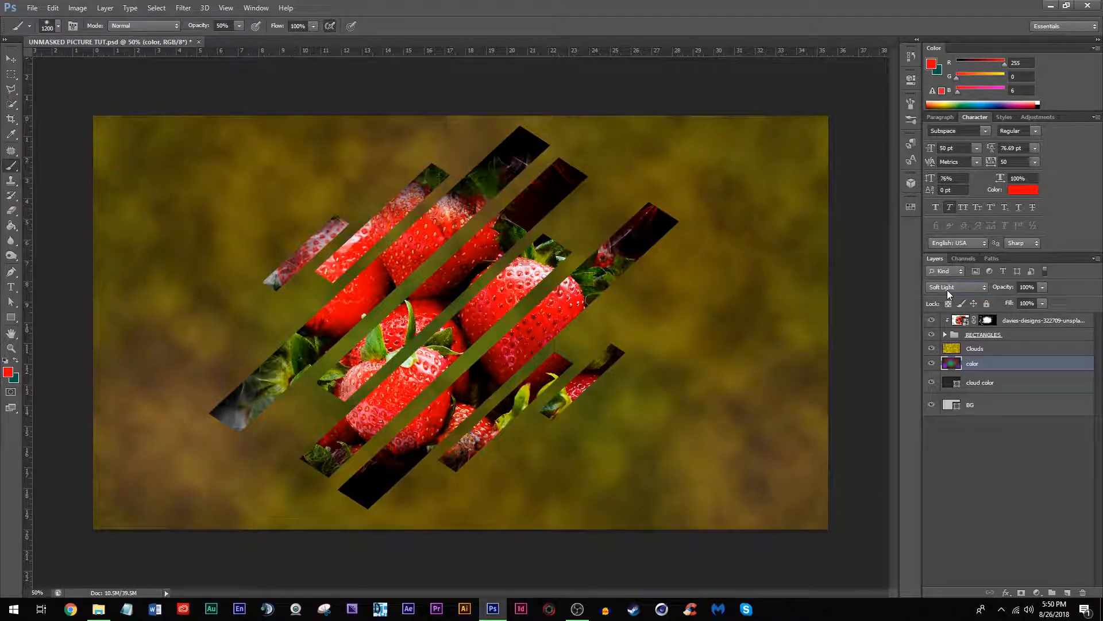
{"action": "scroll", "coordinate": [946, 289], "scroll_direction": "down", "scroll_amount": 1}
{"action": "scroll", "coordinate": [947, 290], "scroll_direction": "down", "scroll_amount": 3}
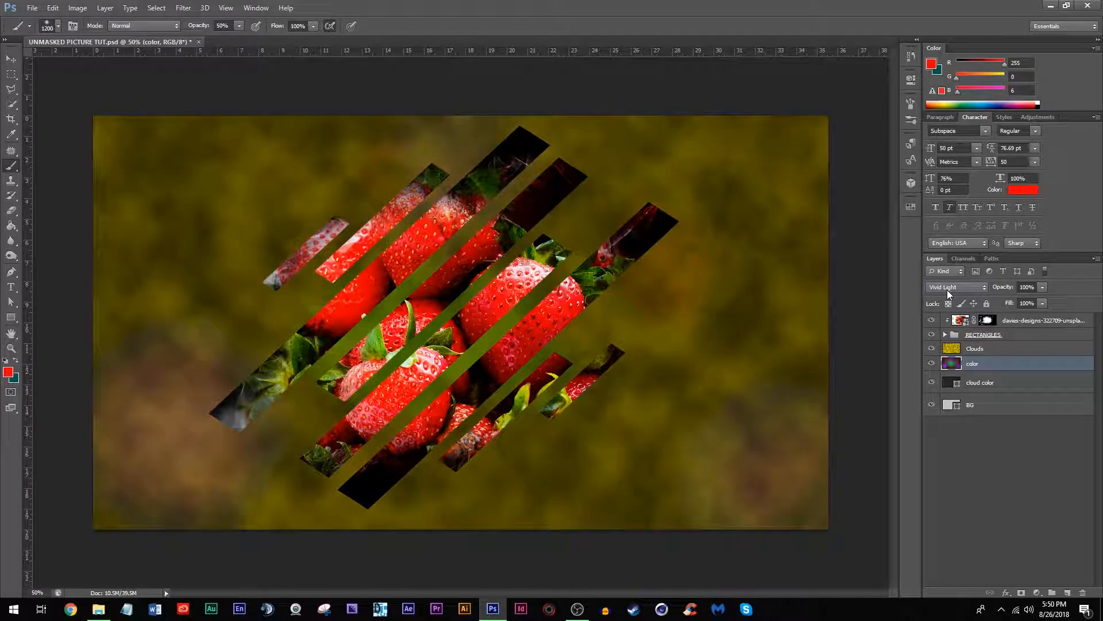
{"action": "scroll", "coordinate": [947, 290], "scroll_direction": "down", "scroll_amount": 4}
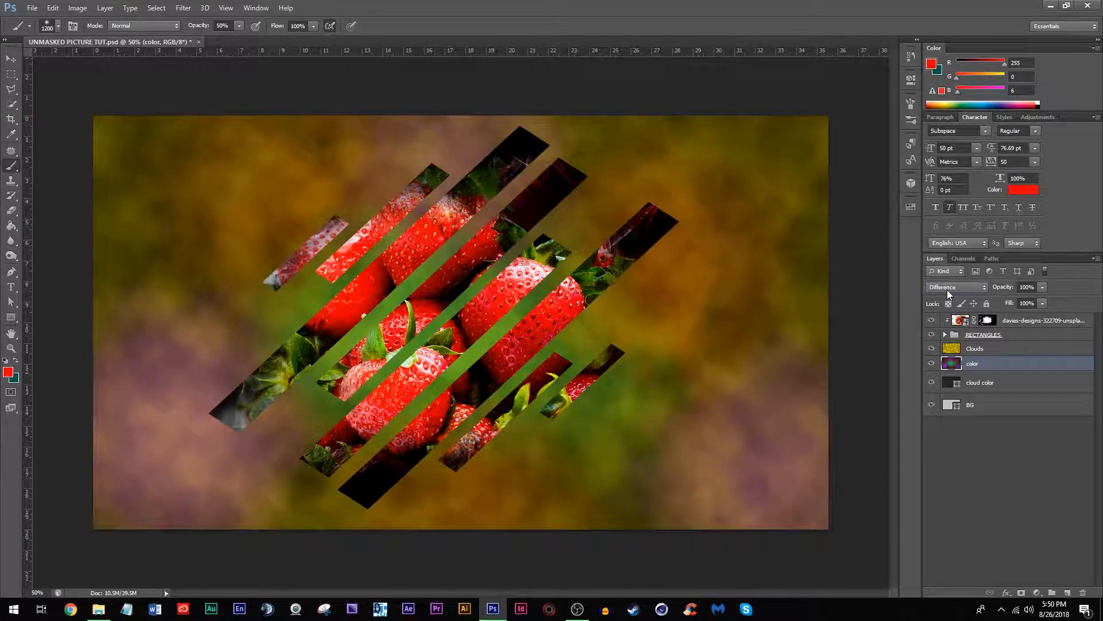
{"action": "scroll", "coordinate": [947, 290], "scroll_direction": "down", "scroll_amount": 1}
{"action": "scroll", "coordinate": [947, 290], "scroll_direction": "up", "scroll_amount": 1}
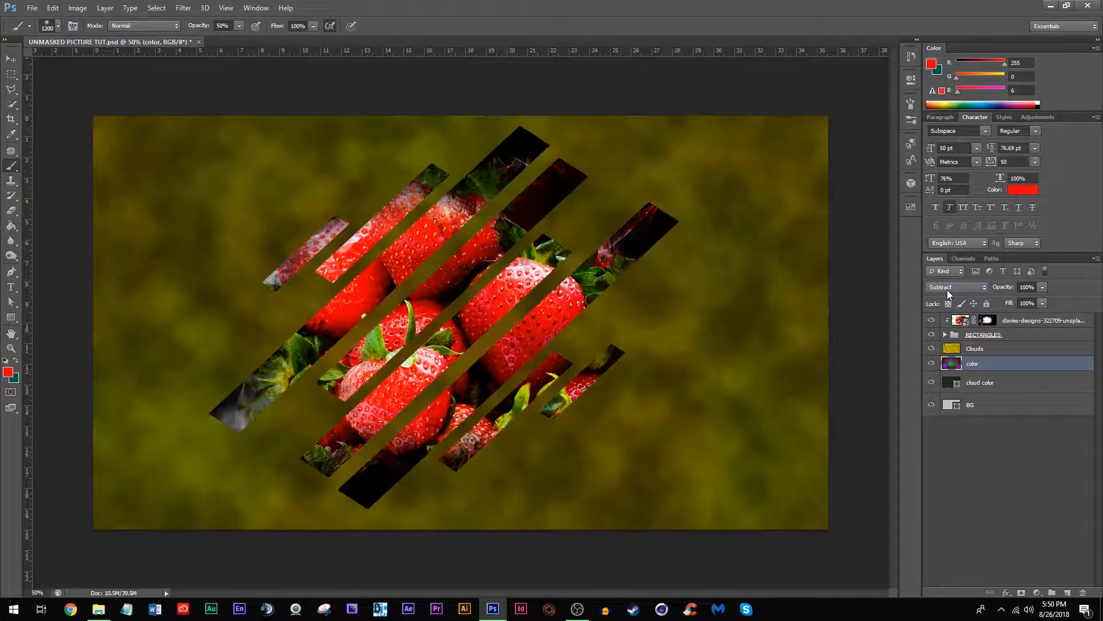
{"action": "scroll", "coordinate": [947, 290], "scroll_direction": "down", "scroll_amount": 1}
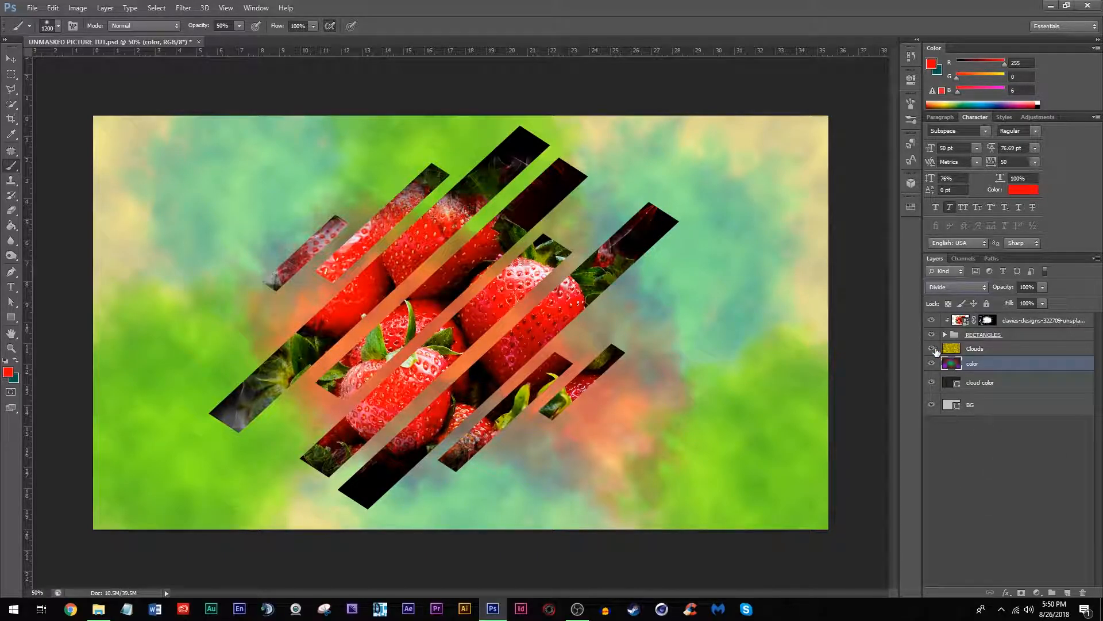
{"action": "left_click", "coordinate": [932, 349]}
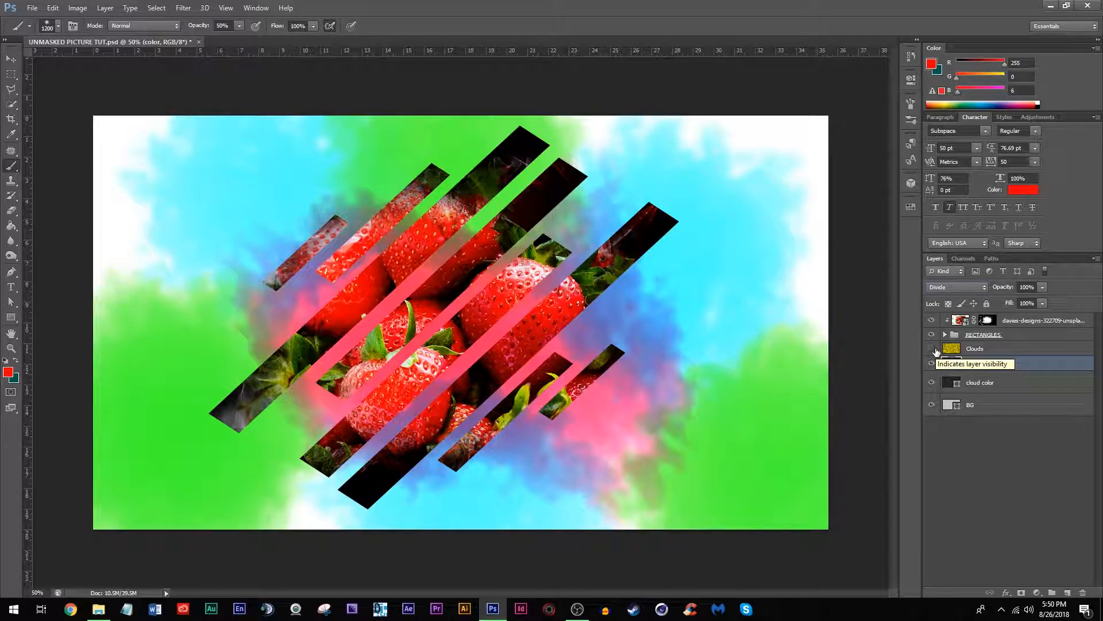
{"action": "left_click", "coordinate": [932, 349]}
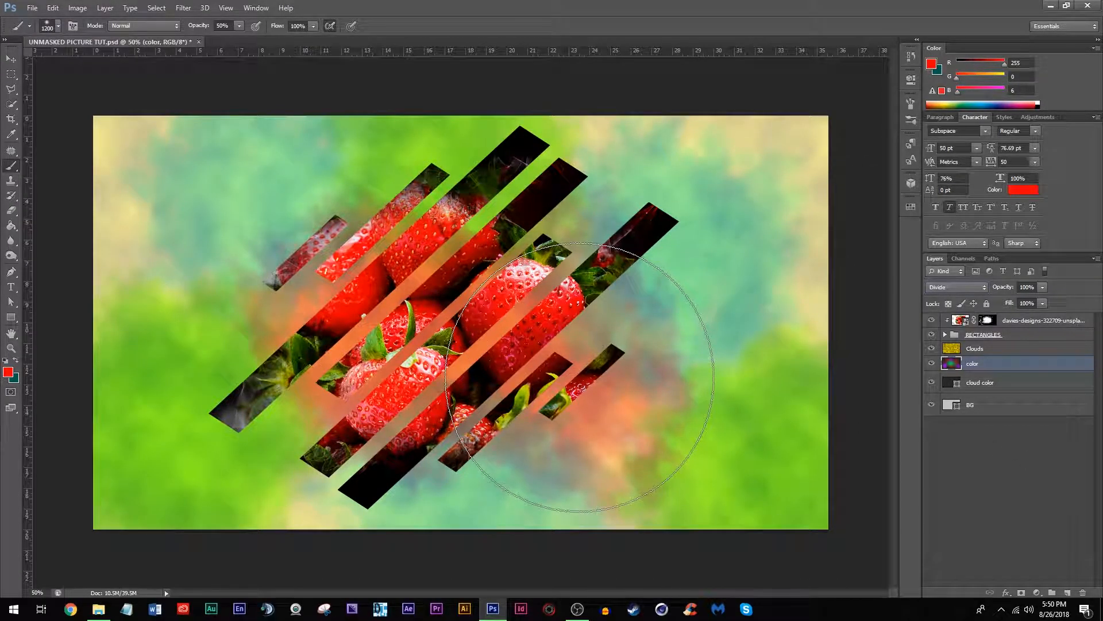
Change the foreground color to green 1eff00 and paint patches on the color layer around the lower-right bars and the image's upper-left corner
{"action": "left_click_drag", "start_coordinate": [609, 374], "coordinate": [651, 394]}
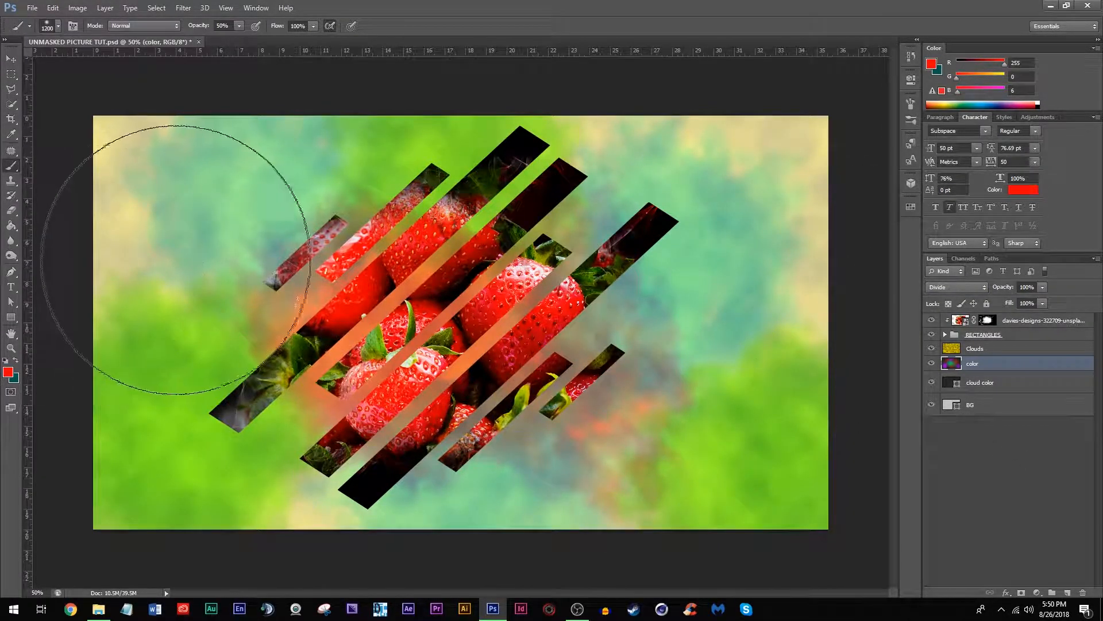
{"action": "key", "text": "ctrl+z"}
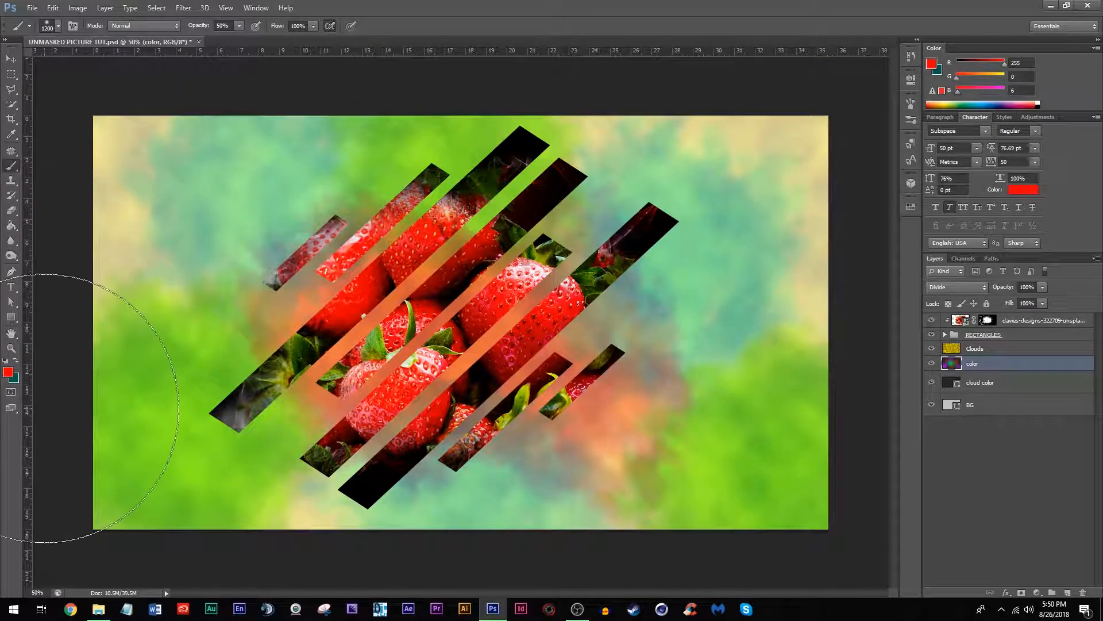
{"action": "left_click", "coordinate": [8, 371]}
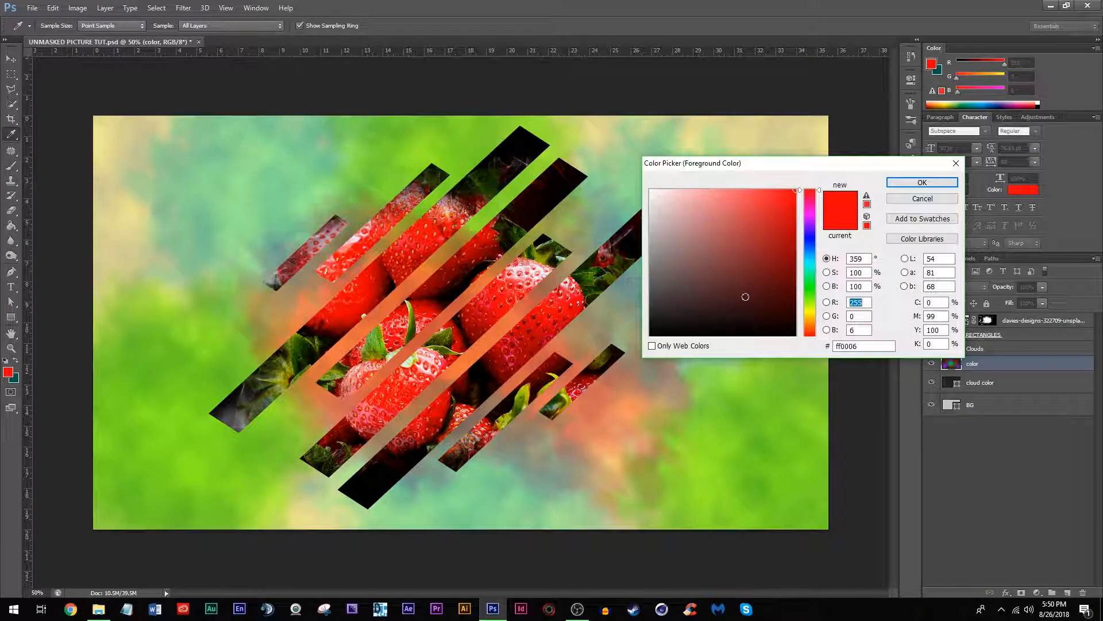
{"action": "left_click", "coordinate": [799, 288]}
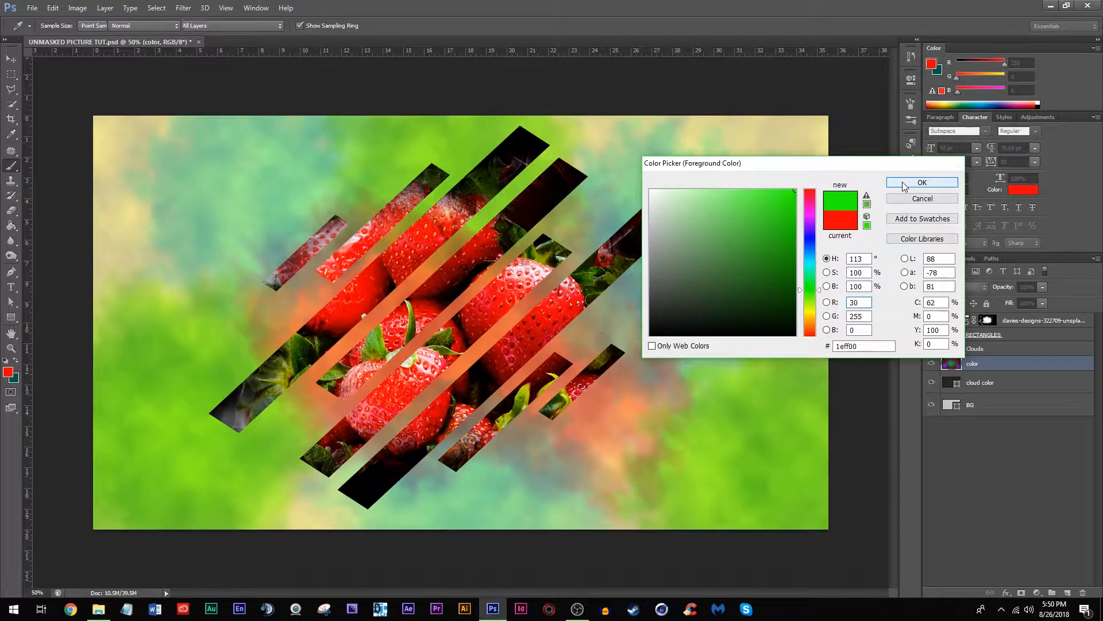
{"action": "left_click", "coordinate": [914, 183]}
{"action": "left_click", "coordinate": [593, 373]}
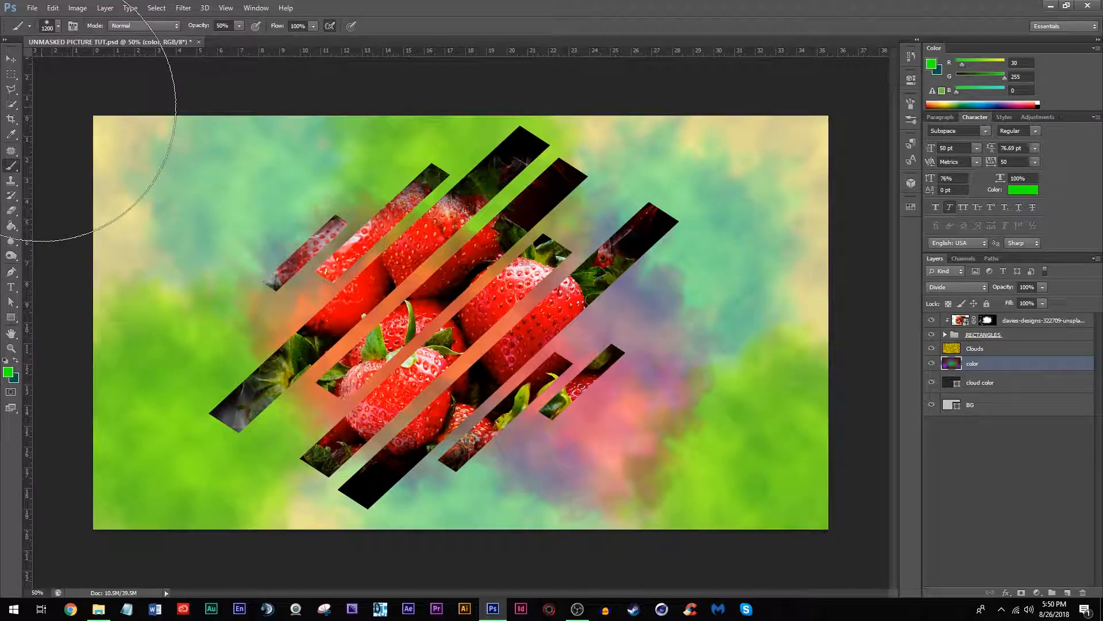
{"action": "left_click", "coordinate": [43, 106]}
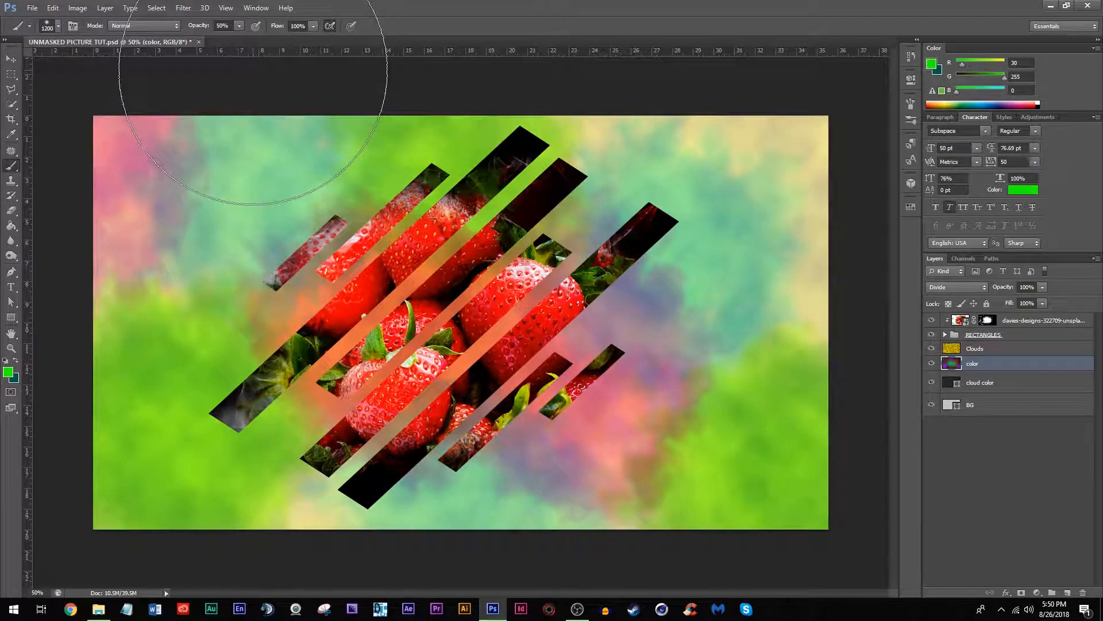
Lower the brush opacity to 25% and paint a green patch on the color layer in the image's upper-right corner
{"action": "left_click", "coordinate": [240, 25]}
{"action": "left_click_drag", "start_coordinate": [234, 43], "coordinate": [223, 43]}
{"action": "left_click", "coordinate": [240, 29]}
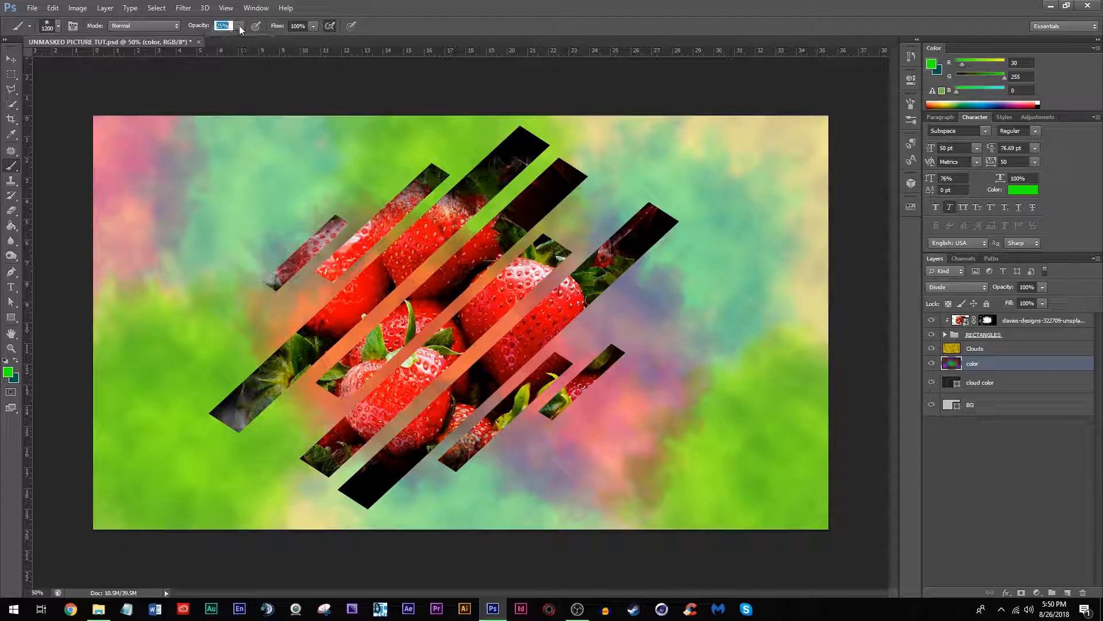
{"action": "left_click", "coordinate": [799, 181]}
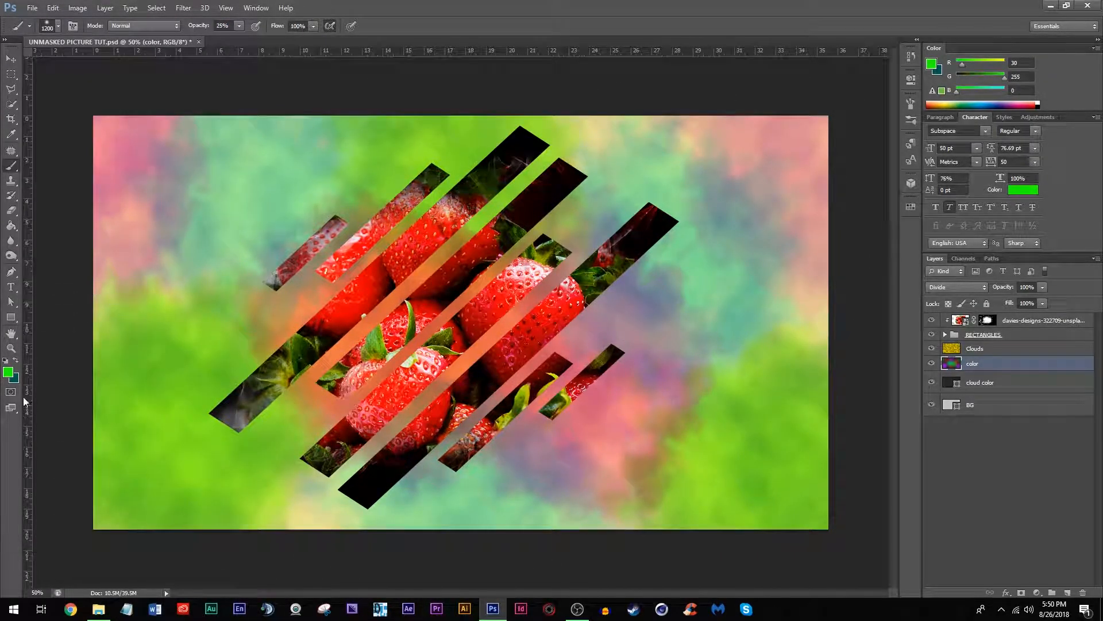
Change the foreground color to blue 006cff and paint it on the color layer at the image's right side and upper left
{"action": "left_click", "coordinate": [8, 372]}
{"action": "left_click_drag", "start_coordinate": [809, 288], "coordinate": [809, 248]}
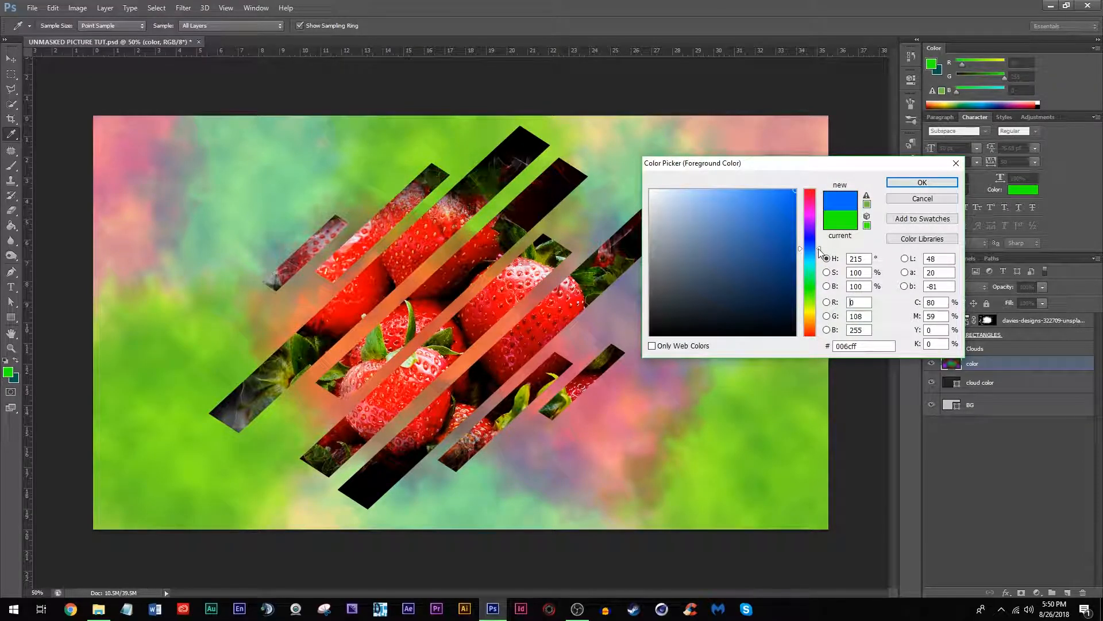
{"action": "left_click", "coordinate": [922, 183]}
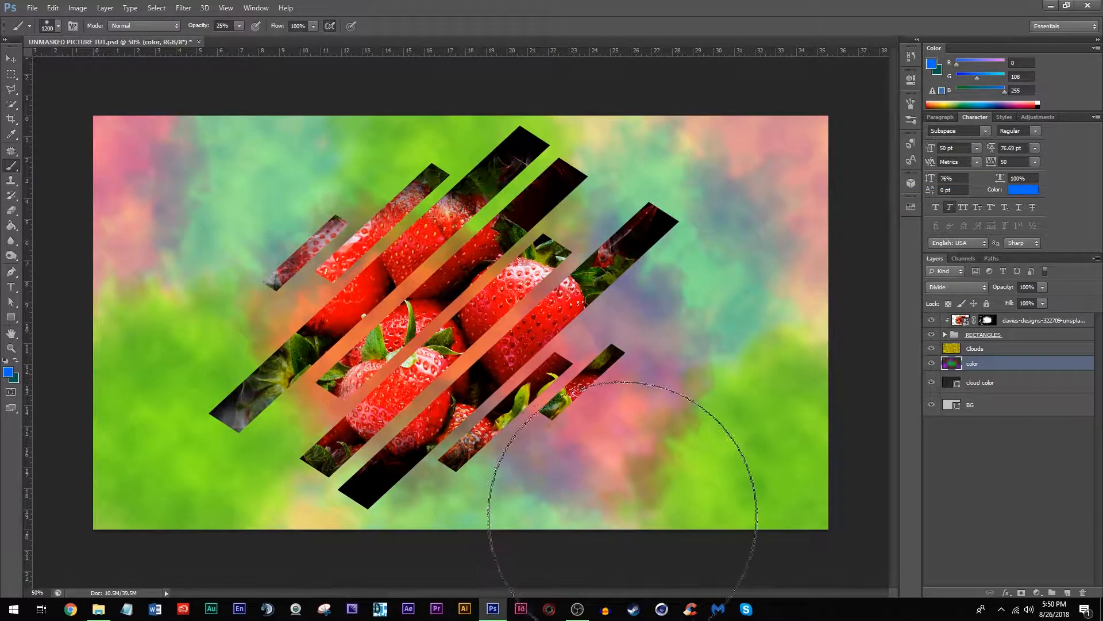
{"action": "left_click", "coordinate": [747, 290]}
{"action": "left_click", "coordinate": [230, 219]}
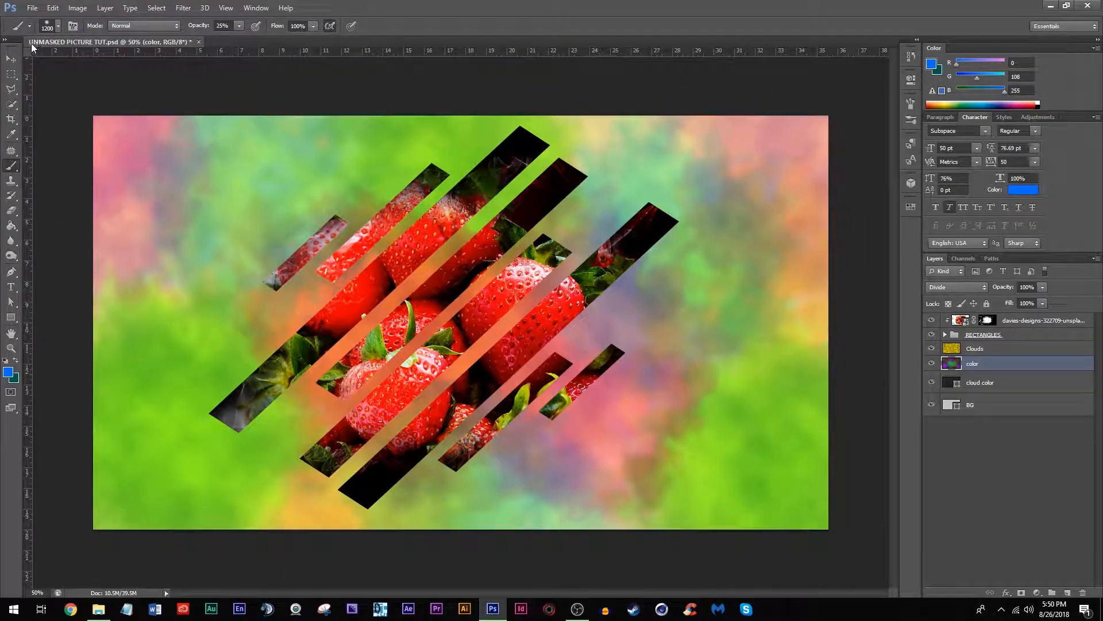
Add a new empty layer at the top of the layer stack, above the strawberry photo
{"action": "left_click", "coordinate": [12, 60]}
{"action": "left_click", "coordinate": [999, 477]}
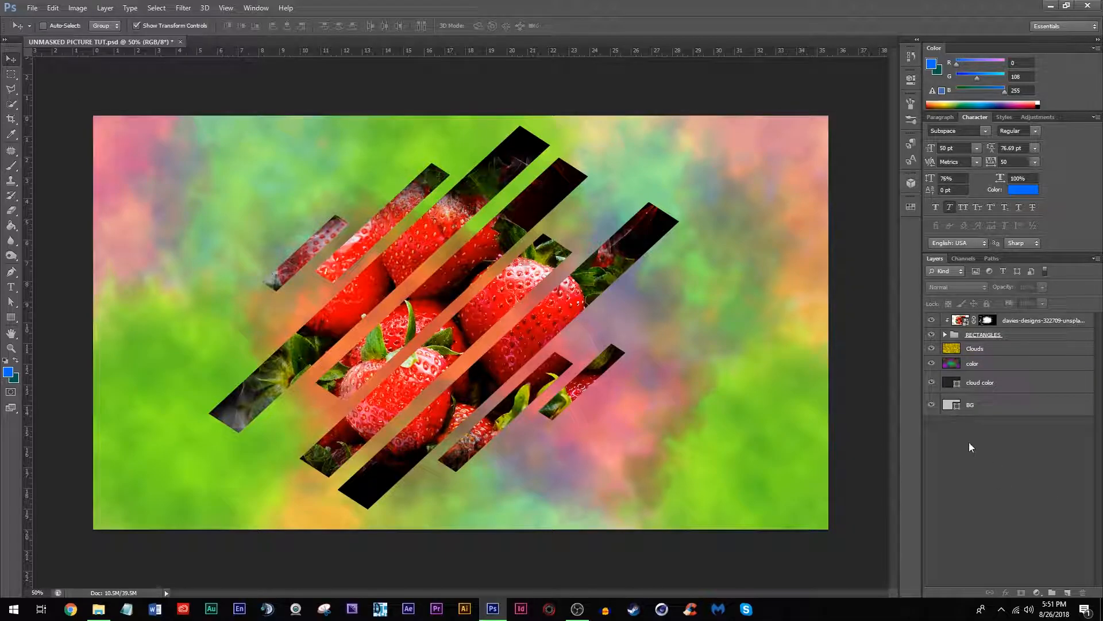
{"action": "left_click", "coordinate": [1067, 593]}
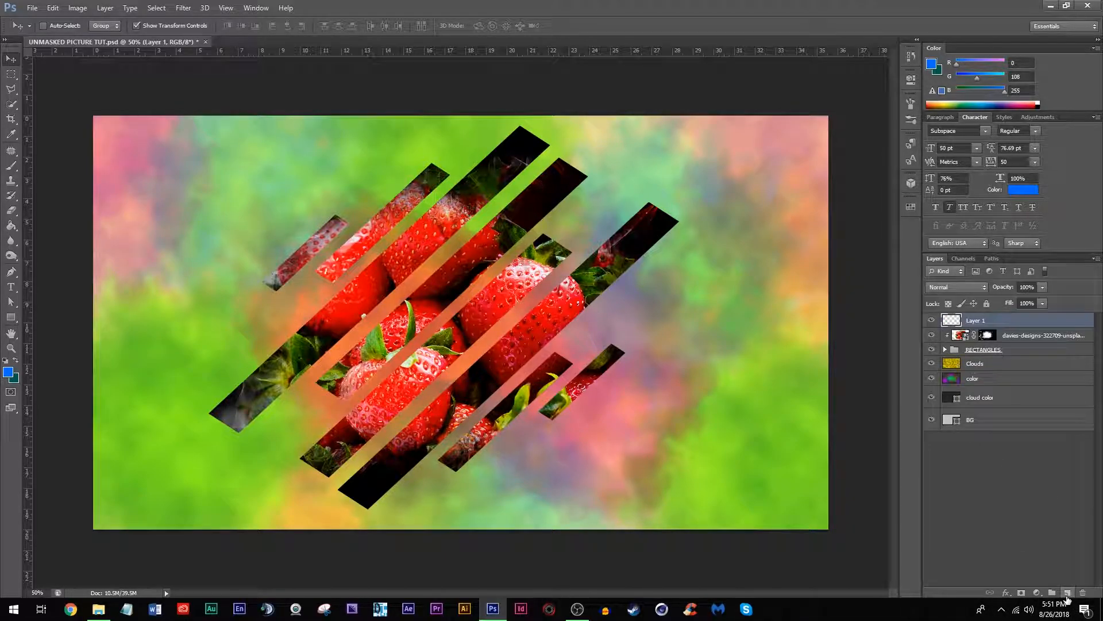
{"action": "mouse_move", "coordinate": [988, 324]}
{"action": "left_mouse_down"}
{"action": "mouse_move", "coordinate": [989, 368]}
{"action": "mouse_move", "coordinate": [985, 325]}
{"action": "mouse_move", "coordinate": [1004, 322]}
{"action": "left_mouse_up"}
Set the brush size to 600 px and its opacity to 8%
{"action": "key", "text": "b"}
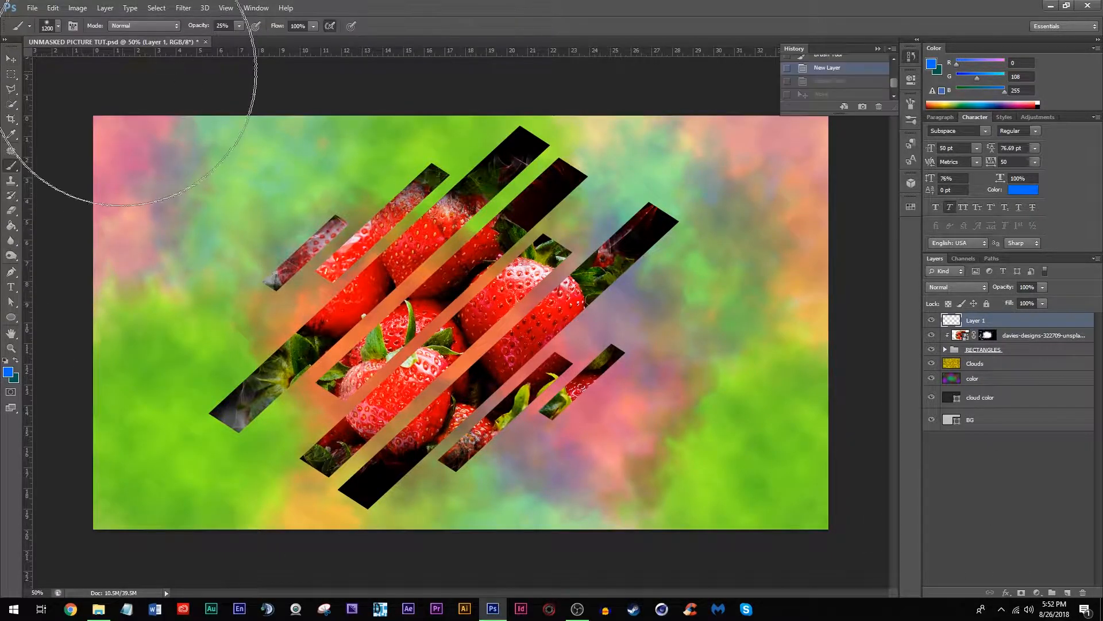
{"action": "left_click", "coordinate": [58, 26]}
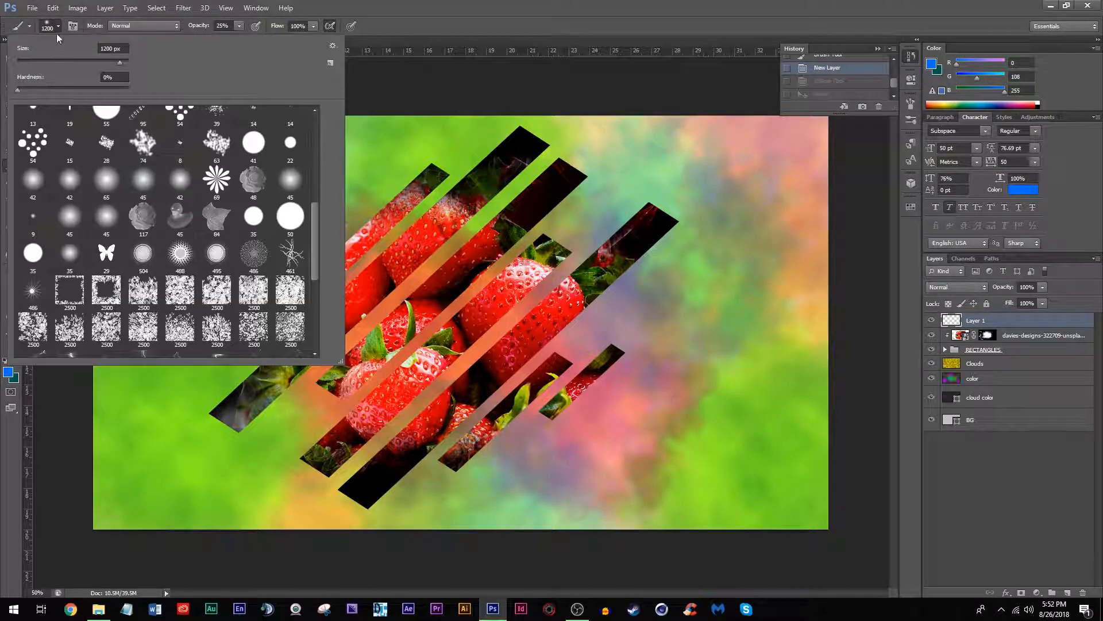
{"action": "left_click", "coordinate": [58, 26]}
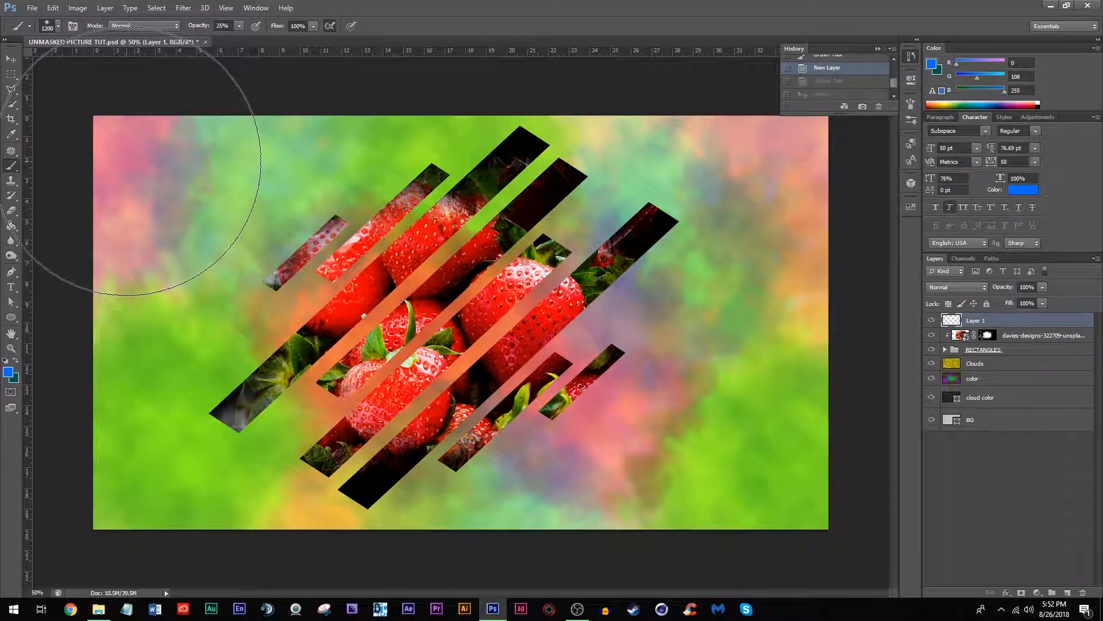
{"action": "key", "text": "bracketleft"}
{"action": "key", "text": "bracketleft"}
{"action": "key", "text": "bracketleft"}
{"action": "key", "text": "bracketleft"}
{"action": "key", "text": "bracketleft"}
{"action": "key", "text": "bracketleft"}
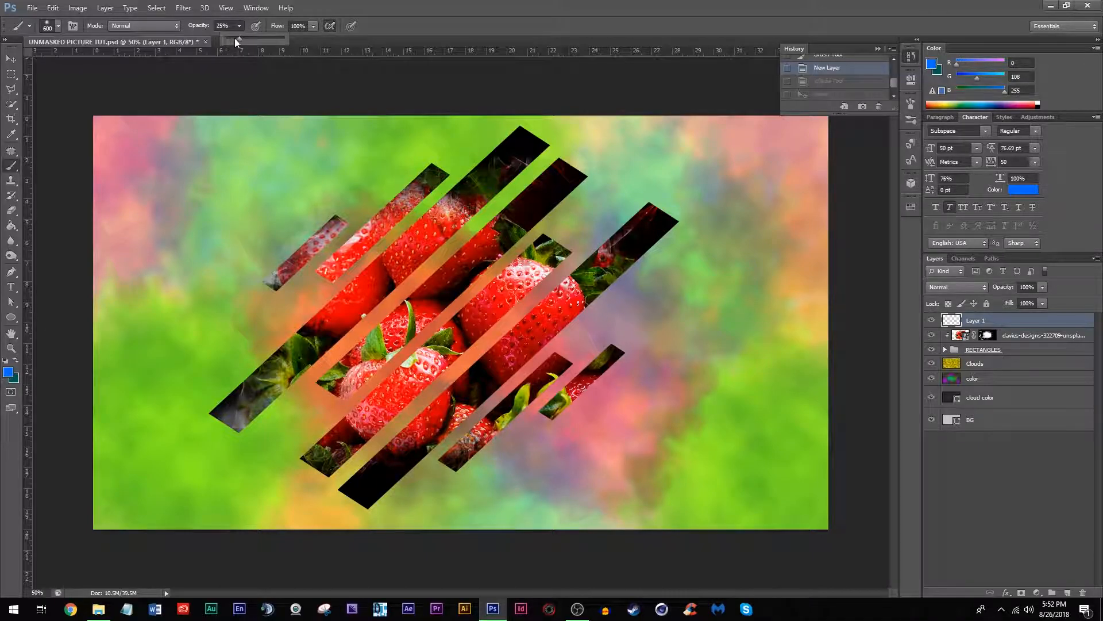
{"action": "left_click", "coordinate": [240, 27]}
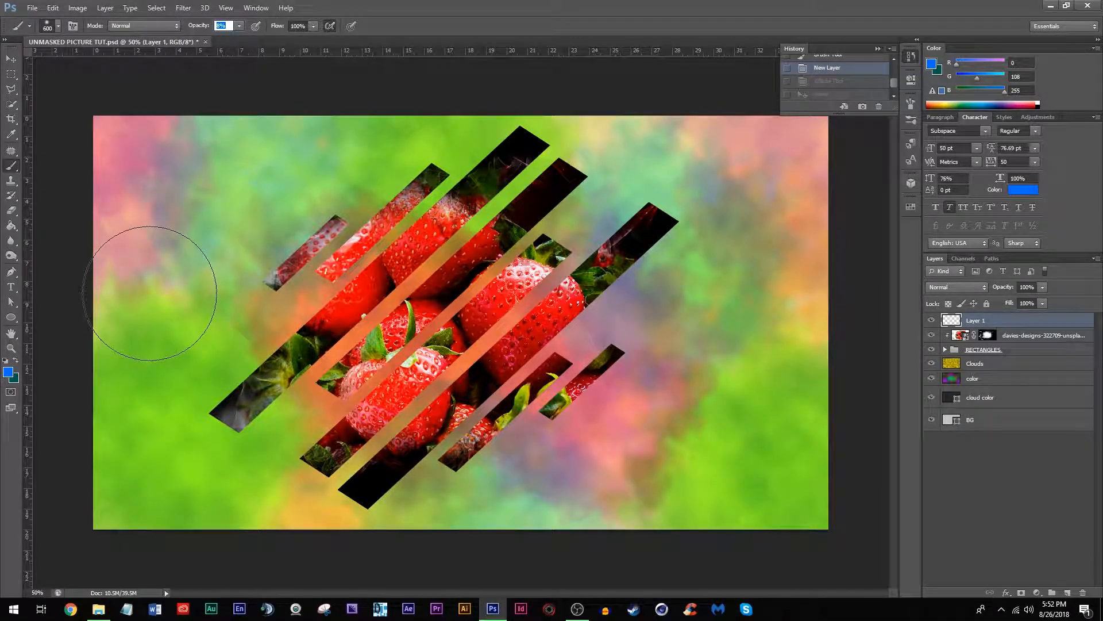
Set the foreground color to black and paint faint shading around the image's outer edges on Layer 1
{"action": "left_click", "coordinate": [5, 373]}
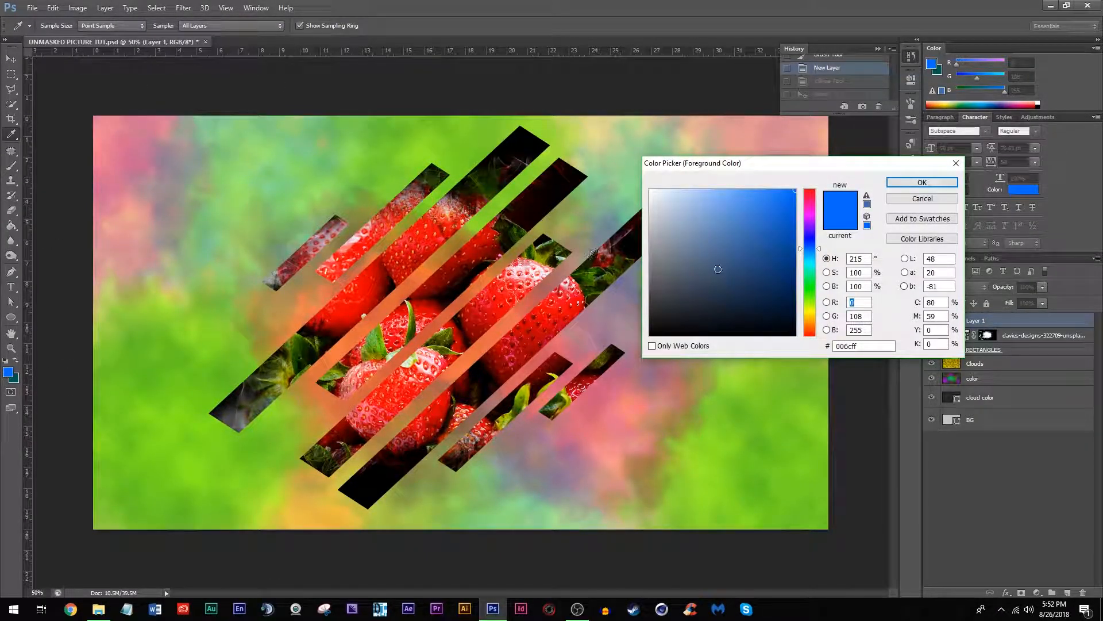
{"action": "left_click", "coordinate": [652, 334]}
{"action": "left_click", "coordinate": [906, 184]}
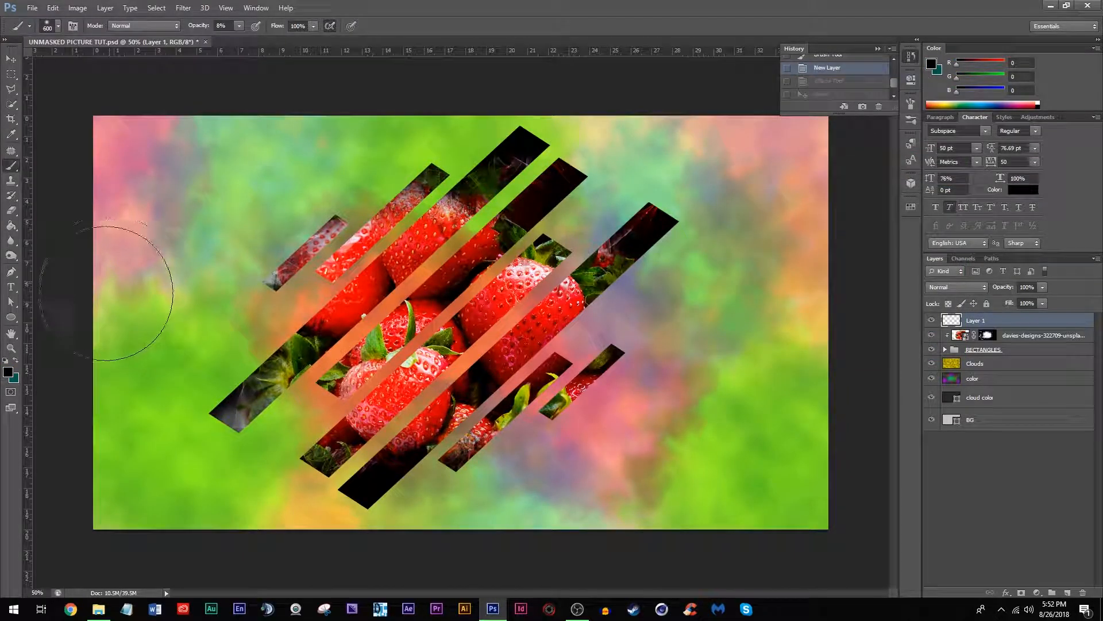
{"action": "mouse_move", "coordinate": [266, 164]}
{"action": "left_mouse_down"}
{"action": "mouse_move", "coordinate": [204, 201]}
{"action": "mouse_move", "coordinate": [130, 286]}
{"action": "mouse_move", "coordinate": [145, 278]}
{"action": "left_mouse_up"}
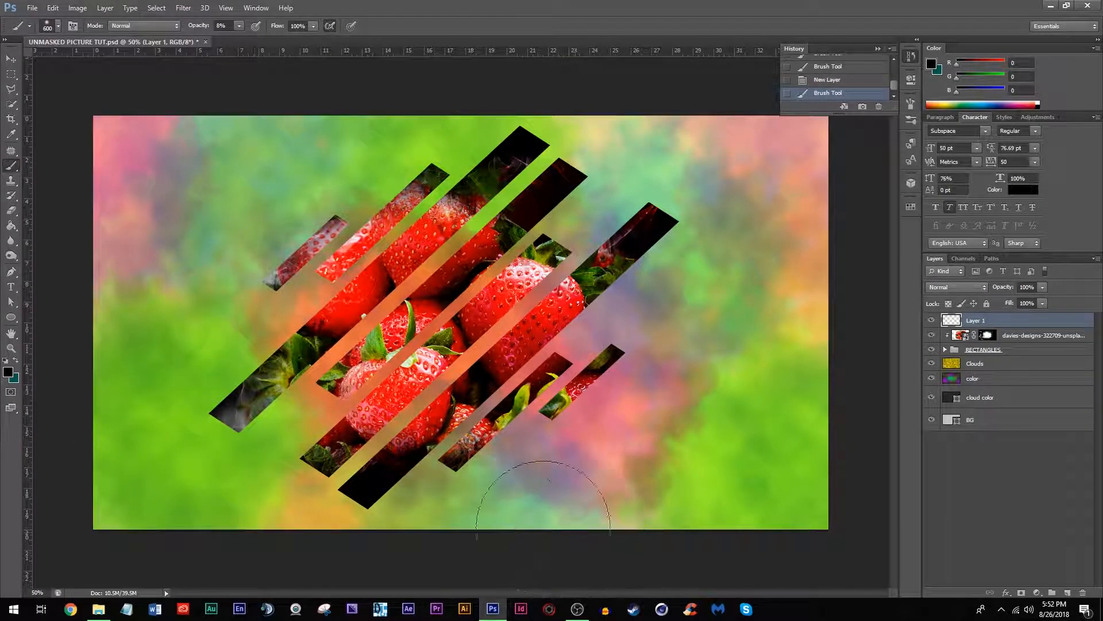
{"action": "mouse_move", "coordinate": [746, 182]}
{"action": "left_mouse_down"}
{"action": "mouse_move", "coordinate": [692, 153]}
{"action": "mouse_move", "coordinate": [739, 194]}
{"action": "mouse_move", "coordinate": [682, 156]}
{"action": "mouse_move", "coordinate": [737, 217]}
{"action": "left_mouse_up"}
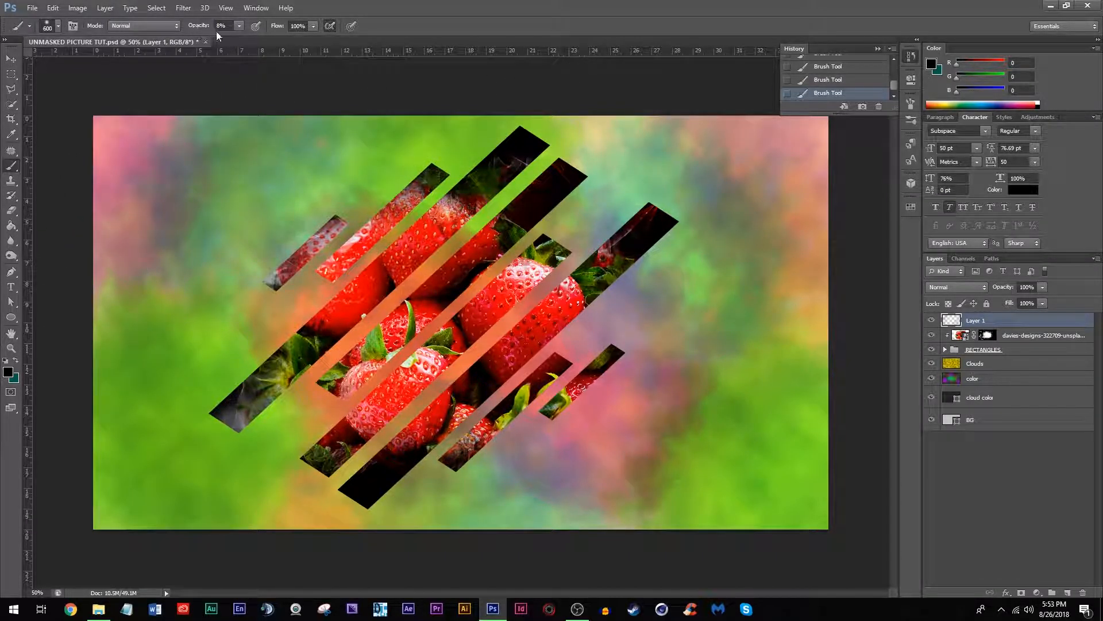
Raise the brush opacity to 32% and darken the image's borders with black on Layer 1
{"action": "mouse_move", "coordinate": [239, 41]}
{"action": "left_mouse_down"}
{"action": "mouse_move", "coordinate": [270, 61]}
{"action": "mouse_move", "coordinate": [253, 41]}
{"action": "left_mouse_up"}
{"action": "left_click", "coordinate": [238, 27]}
{"action": "mouse_move", "coordinate": [156, 142]}
{"action": "left_mouse_down"}
{"action": "mouse_move", "coordinate": [114, 227]}
{"action": "mouse_move", "coordinate": [75, 341]}
{"action": "mouse_move", "coordinate": [103, 429]}
{"action": "mouse_move", "coordinate": [194, 543]}
{"action": "mouse_move", "coordinate": [409, 563]}
{"action": "mouse_move", "coordinate": [621, 558]}
{"action": "mouse_move", "coordinate": [739, 510]}
{"action": "mouse_move", "coordinate": [825, 454]}
{"action": "mouse_move", "coordinate": [861, 386]}
{"action": "mouse_move", "coordinate": [785, 432]}
{"action": "mouse_move", "coordinate": [781, 135]}
{"action": "mouse_move", "coordinate": [711, 84]}
{"action": "mouse_move", "coordinate": [581, 97]}
{"action": "left_mouse_up"}
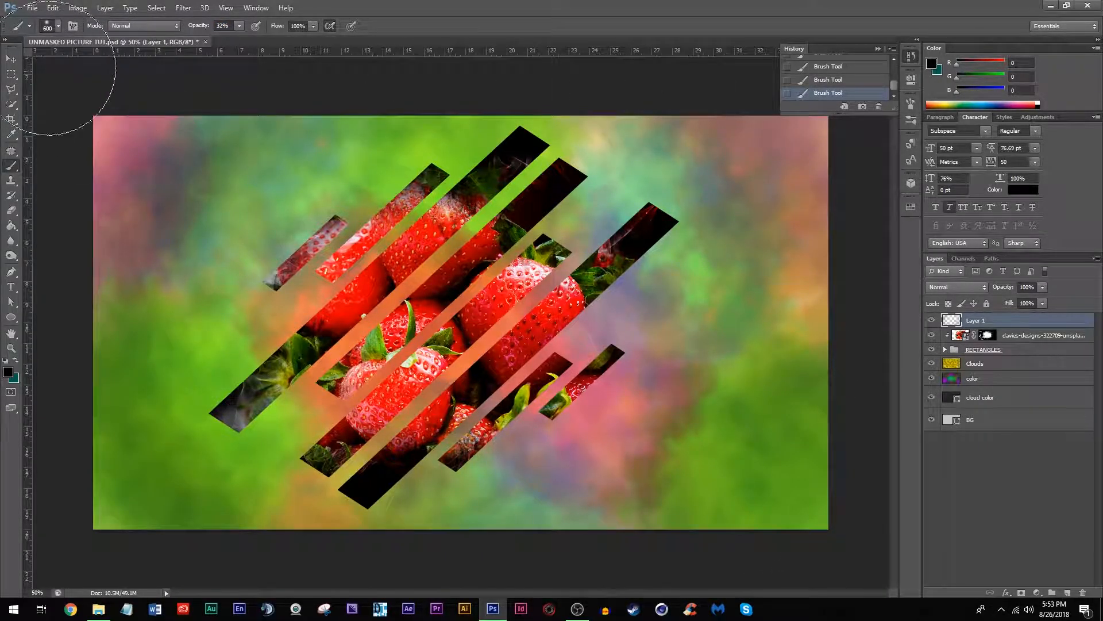
Raise the brush opacity to 50% and paint further black shading along the image's outer edges
{"action": "left_click", "coordinate": [238, 26]}
{"action": "left_click_drag", "start_coordinate": [237, 40], "coordinate": [249, 41]}
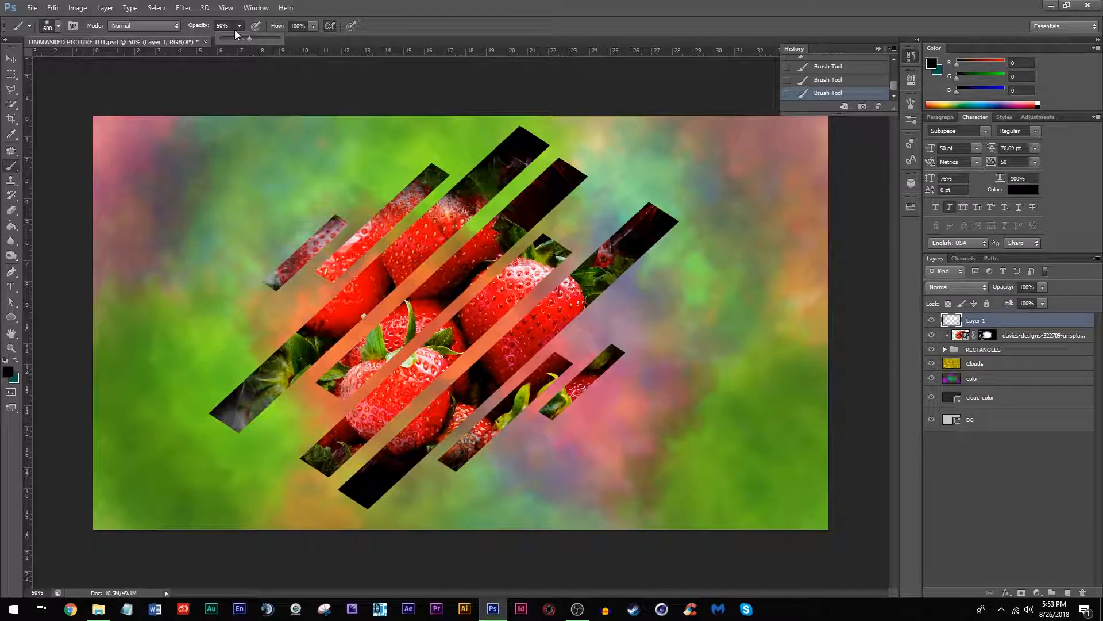
{"action": "mouse_move", "coordinate": [157, 117]}
{"action": "left_mouse_down"}
{"action": "mouse_move", "coordinate": [103, 192]}
{"action": "mouse_move", "coordinate": [66, 369]}
{"action": "mouse_move", "coordinate": [91, 493]}
{"action": "mouse_move", "coordinate": [172, 561]}
{"action": "mouse_move", "coordinate": [564, 613]}
{"action": "mouse_move", "coordinate": [808, 506]}
{"action": "mouse_move", "coordinate": [830, 460]}
{"action": "left_mouse_up"}
{"action": "left_click", "coordinate": [937, 382]}
{"action": "left_click_drag", "start_coordinate": [820, 184], "coordinate": [751, 74]}
{"action": "key", "text": "ctrl+z"}
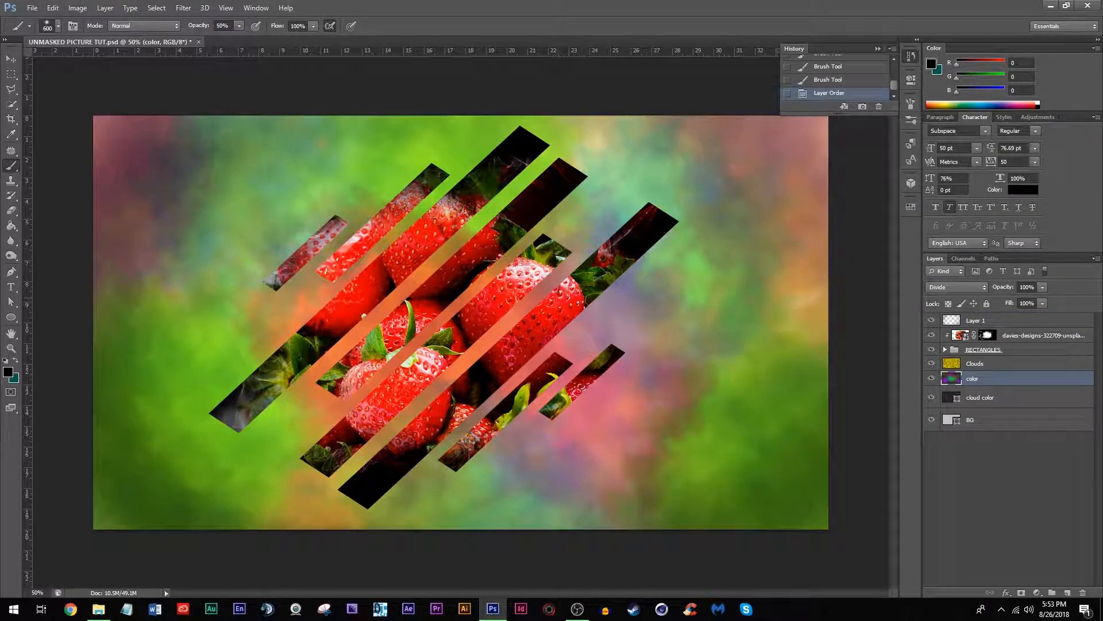
Select Layer 1 and paint black shading down the image's right edge and upper-right corner
{"action": "left_click", "coordinate": [977, 321]}
{"action": "mouse_move", "coordinate": [887, 271]}
{"action": "left_mouse_down"}
{"action": "mouse_move", "coordinate": [751, 111]}
{"action": "mouse_move", "coordinate": [829, 192]}
{"action": "left_mouse_up"}
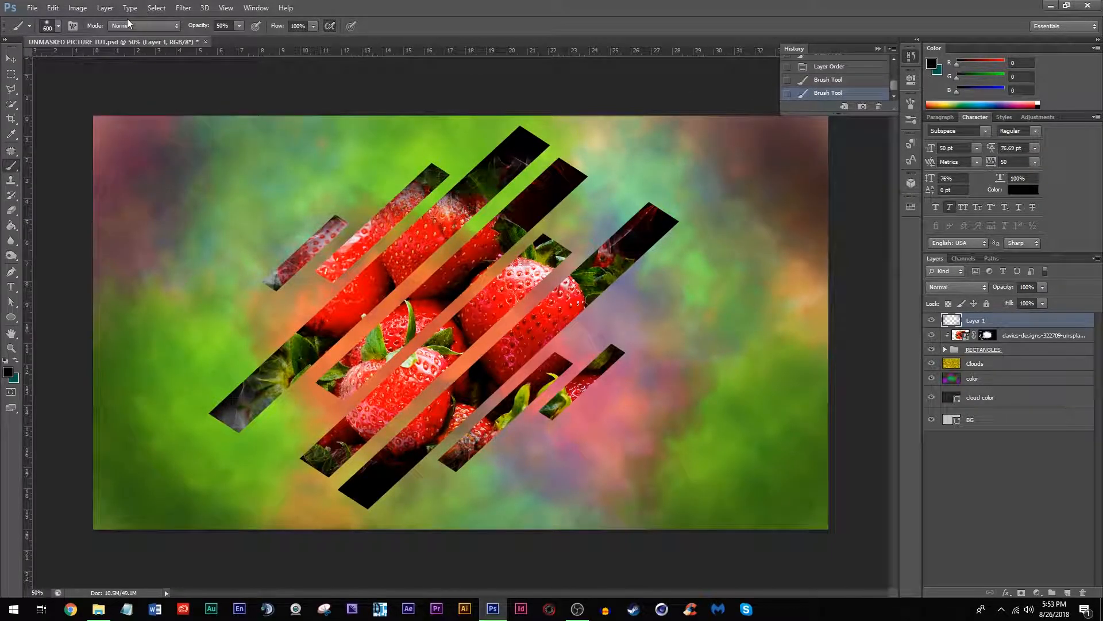
Set the brush opacity to 100% and paint the image's corners solid black on Layer 1
{"action": "left_click", "coordinate": [239, 26]}
{"action": "left_click_drag", "start_coordinate": [240, 39], "coordinate": [270, 38]}
{"action": "left_click", "coordinate": [241, 27]}
{"action": "mouse_move", "coordinate": [140, 117]}
{"action": "left_mouse_down"}
{"action": "mouse_move", "coordinate": [90, 111]}
{"action": "mouse_move", "coordinate": [65, 127]}
{"action": "mouse_move", "coordinate": [11, 228]}
{"action": "mouse_move", "coordinate": [55, 131]}
{"action": "mouse_move", "coordinate": [143, 66]}
{"action": "mouse_move", "coordinate": [115, 122]}
{"action": "left_mouse_up"}
{"action": "mouse_move", "coordinate": [89, 527]}
{"action": "left_mouse_down"}
{"action": "mouse_move", "coordinate": [144, 572]}
{"action": "mouse_move", "coordinate": [100, 579]}
{"action": "mouse_move", "coordinate": [51, 492]}
{"action": "left_mouse_up"}
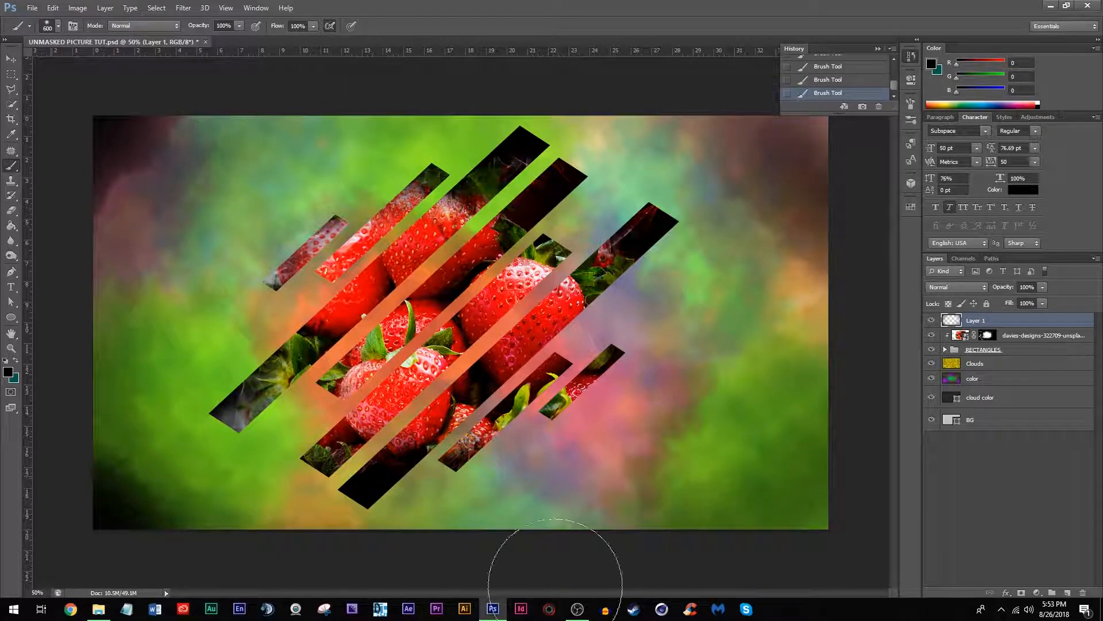
{"action": "mouse_move", "coordinate": [753, 583]}
{"action": "left_mouse_down"}
{"action": "mouse_move", "coordinate": [739, 530]}
{"action": "mouse_move", "coordinate": [843, 493]}
{"action": "mouse_move", "coordinate": [851, 448]}
{"action": "left_mouse_up"}
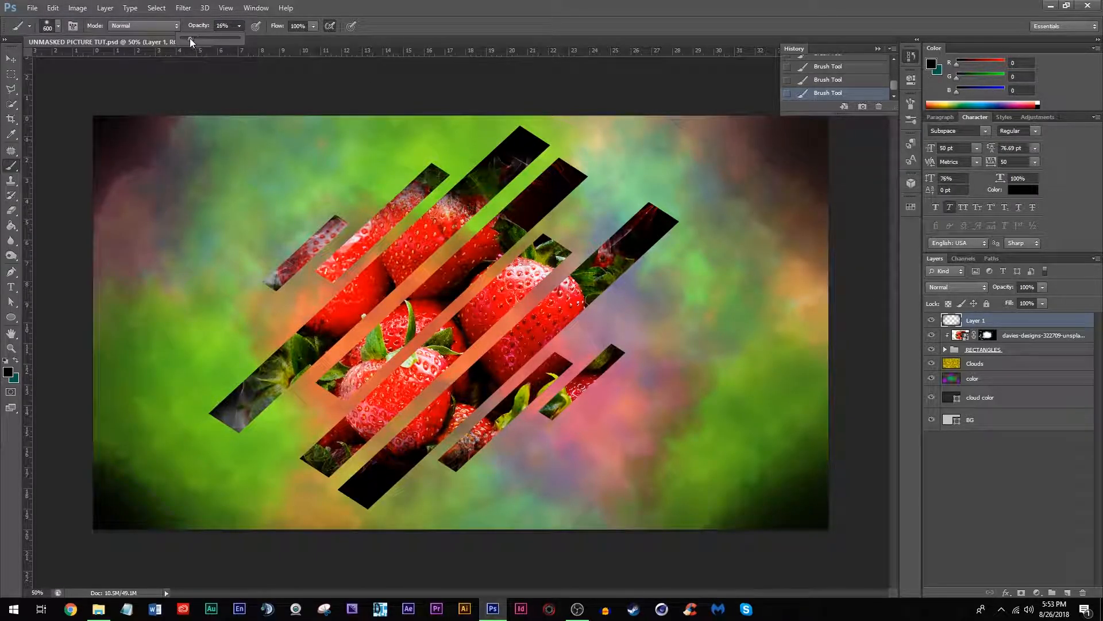
Lower the brush opacity to 21% and blend the dark vignette inward around the bars on Layer 1
{"action": "left_click_drag", "start_coordinate": [190, 38], "coordinate": [192, 39]}
{"action": "left_click", "coordinate": [705, 566]}
{"action": "mouse_move", "coordinate": [728, 517]}
{"action": "left_mouse_down"}
{"action": "mouse_move", "coordinate": [742, 472]}
{"action": "mouse_move", "coordinate": [714, 519]}
{"action": "mouse_move", "coordinate": [790, 388]}
{"action": "mouse_move", "coordinate": [809, 385]}
{"action": "mouse_move", "coordinate": [770, 425]}
{"action": "mouse_move", "coordinate": [748, 486]}
{"action": "mouse_move", "coordinate": [762, 447]}
{"action": "mouse_move", "coordinate": [744, 456]}
{"action": "mouse_move", "coordinate": [767, 388]}
{"action": "mouse_move", "coordinate": [683, 513]}
{"action": "mouse_move", "coordinate": [723, 524]}
{"action": "mouse_move", "coordinate": [847, 358]}
{"action": "mouse_move", "coordinate": [840, 338]}
{"action": "mouse_move", "coordinate": [811, 389]}
{"action": "mouse_move", "coordinate": [833, 362]}
{"action": "mouse_move", "coordinate": [815, 263]}
{"action": "mouse_move", "coordinate": [698, 127]}
{"action": "mouse_move", "coordinate": [729, 132]}
{"action": "mouse_move", "coordinate": [735, 148]}
{"action": "mouse_move", "coordinate": [550, 88]}
{"action": "mouse_move", "coordinate": [424, 73]}
{"action": "mouse_move", "coordinate": [479, 111]}
{"action": "mouse_move", "coordinate": [530, 94]}
{"action": "mouse_move", "coordinate": [308, 94]}
{"action": "mouse_move", "coordinate": [365, 116]}
{"action": "mouse_move", "coordinate": [593, 99]}
{"action": "mouse_move", "coordinate": [700, 123]}
{"action": "mouse_move", "coordinate": [254, 117]}
{"action": "mouse_move", "coordinate": [658, 127]}
{"action": "mouse_move", "coordinate": [325, 129]}
{"action": "mouse_move", "coordinate": [511, 138]}
{"action": "mouse_move", "coordinate": [450, 118]}
{"action": "mouse_move", "coordinate": [227, 113]}
{"action": "mouse_move", "coordinate": [165, 168]}
{"action": "mouse_move", "coordinate": [206, 126]}
{"action": "mouse_move", "coordinate": [93, 301]}
{"action": "mouse_move", "coordinate": [249, 85]}
{"action": "mouse_move", "coordinate": [114, 305]}
{"action": "mouse_move", "coordinate": [239, 84]}
{"action": "mouse_move", "coordinate": [117, 298]}
{"action": "mouse_move", "coordinate": [195, 114]}
{"action": "mouse_move", "coordinate": [154, 210]}
{"action": "mouse_move", "coordinate": [107, 238]}
{"action": "mouse_move", "coordinate": [182, 139]}
{"action": "mouse_move", "coordinate": [233, 94]}
{"action": "mouse_move", "coordinate": [114, 183]}
{"action": "mouse_move", "coordinate": [110, 255]}
{"action": "mouse_move", "coordinate": [129, 272]}
{"action": "mouse_move", "coordinate": [193, 214]}
{"action": "mouse_move", "coordinate": [183, 214]}
{"action": "mouse_move", "coordinate": [200, 118]}
{"action": "mouse_move", "coordinate": [106, 191]}
{"action": "mouse_move", "coordinate": [165, 152]}
{"action": "mouse_move", "coordinate": [147, 143]}
{"action": "mouse_move", "coordinate": [85, 160]}
{"action": "mouse_move", "coordinate": [68, 188]}
{"action": "mouse_move", "coordinate": [86, 189]}
{"action": "mouse_move", "coordinate": [108, 215]}
{"action": "mouse_move", "coordinate": [109, 268]}
{"action": "mouse_move", "coordinate": [81, 323]}
{"action": "mouse_move", "coordinate": [72, 422]}
{"action": "mouse_move", "coordinate": [102, 450]}
{"action": "mouse_move", "coordinate": [92, 328]}
{"action": "mouse_move", "coordinate": [93, 429]}
{"action": "mouse_move", "coordinate": [212, 524]}
{"action": "mouse_move", "coordinate": [230, 530]}
{"action": "mouse_move", "coordinate": [119, 432]}
{"action": "mouse_move", "coordinate": [111, 448]}
{"action": "mouse_move", "coordinate": [338, 521]}
{"action": "mouse_move", "coordinate": [542, 529]}
{"action": "mouse_move", "coordinate": [265, 536]}
{"action": "mouse_move", "coordinate": [362, 555]}
{"action": "mouse_move", "coordinate": [468, 536]}
{"action": "mouse_move", "coordinate": [473, 524]}
{"action": "mouse_move", "coordinate": [613, 527]}
{"action": "mouse_move", "coordinate": [433, 526]}
{"action": "mouse_move", "coordinate": [402, 502]}
{"action": "mouse_move", "coordinate": [495, 483]}
{"action": "left_mouse_up"}
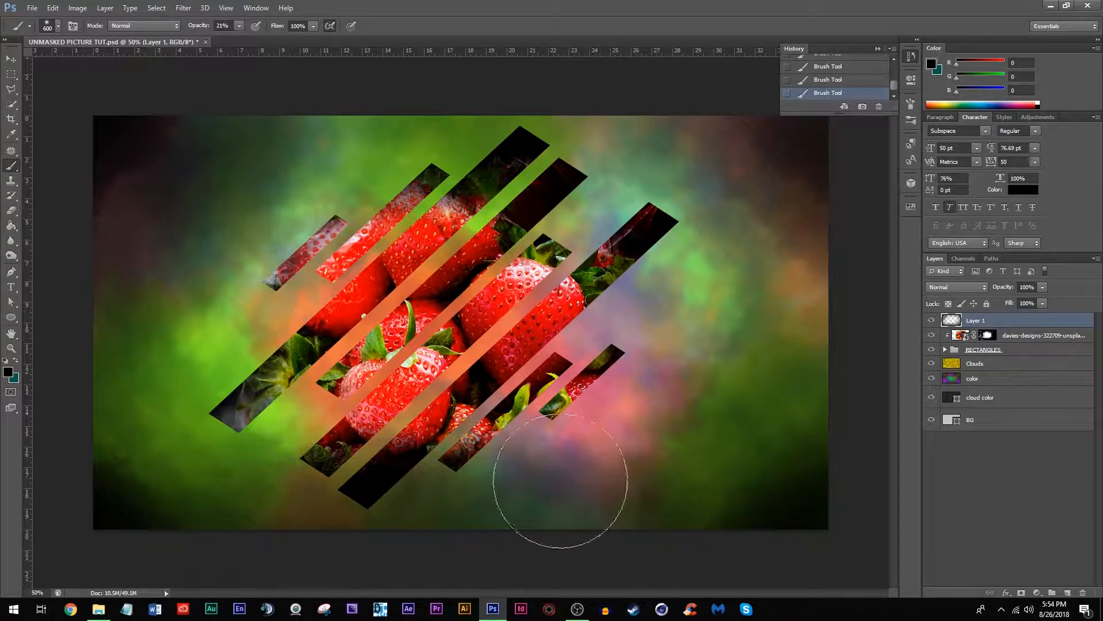
Open the RECTANGLES group's layer style settings, move the dialog over the canvas, and briefly try the Bevel & Emboss effect
{"action": "left_click", "coordinate": [1029, 352]}
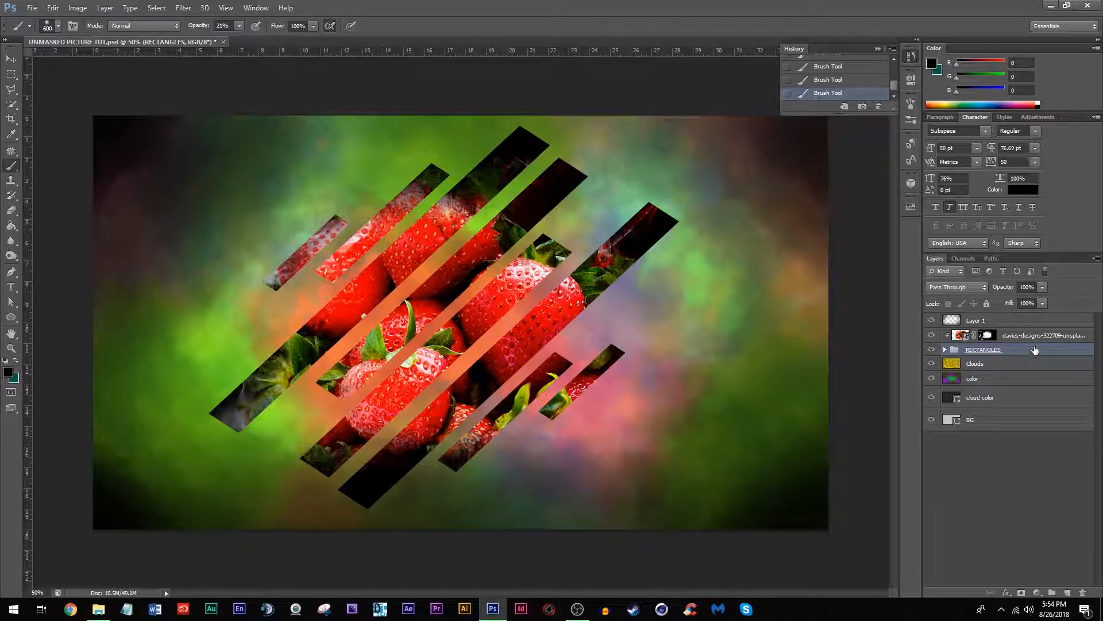
{"action": "double_click", "coordinate": [1043, 357]}
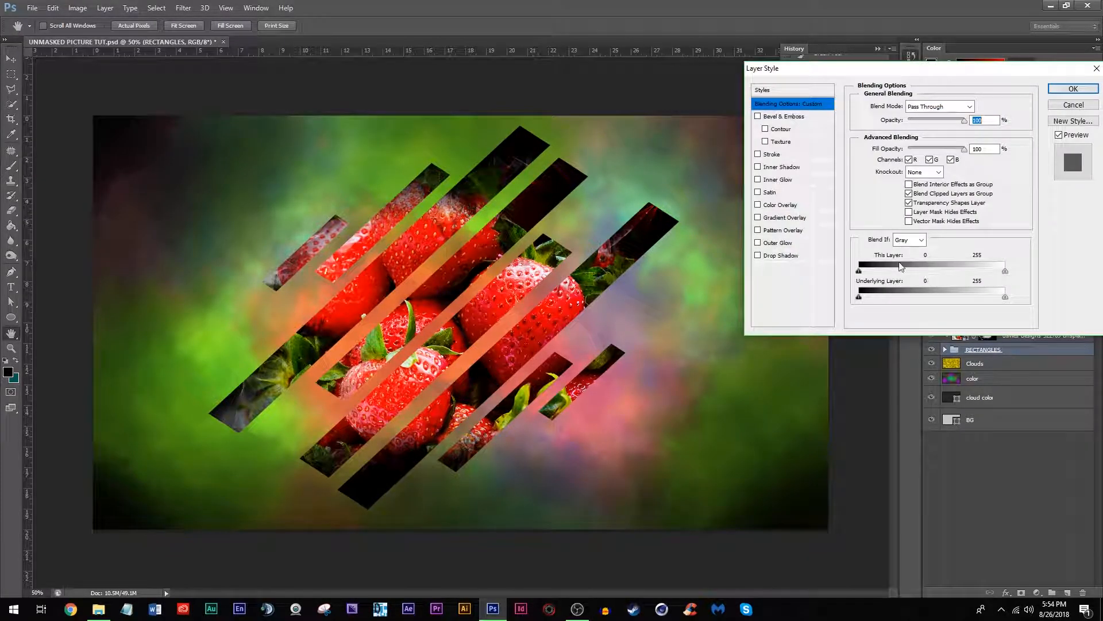
{"action": "left_click_drag", "start_coordinate": [917, 71], "coordinate": [538, 136]}
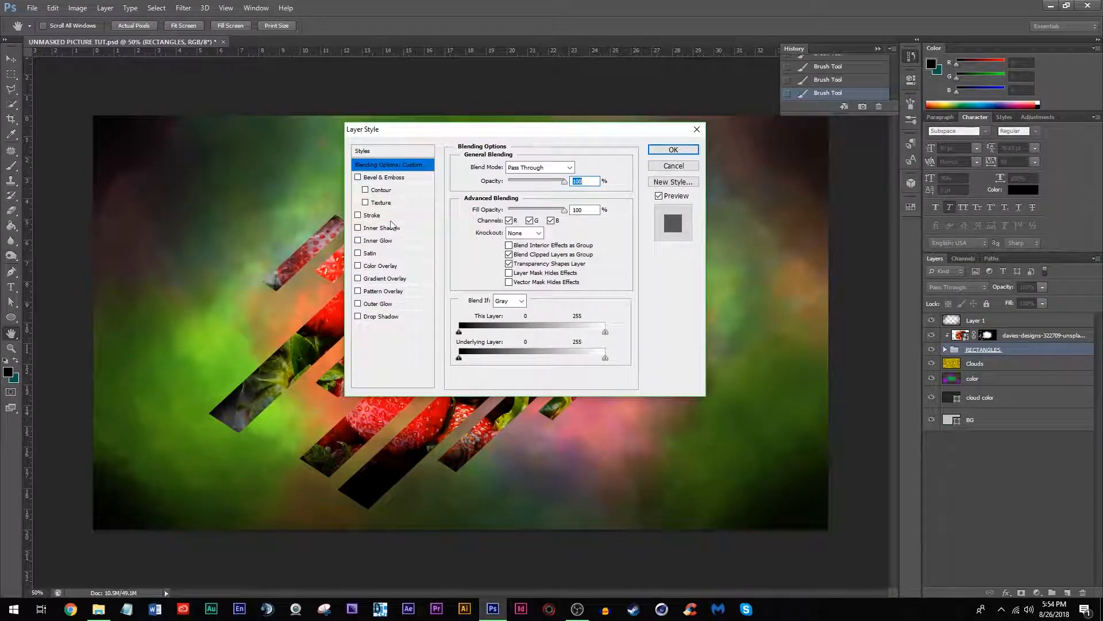
{"action": "left_click", "coordinate": [358, 178]}
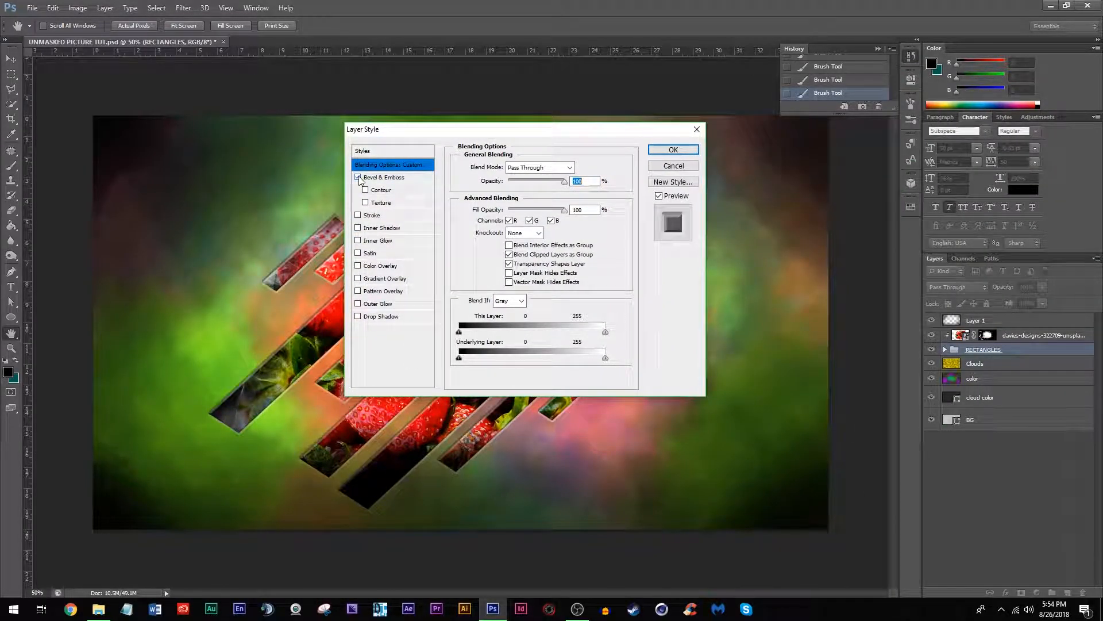
{"action": "left_click", "coordinate": [358, 178]}
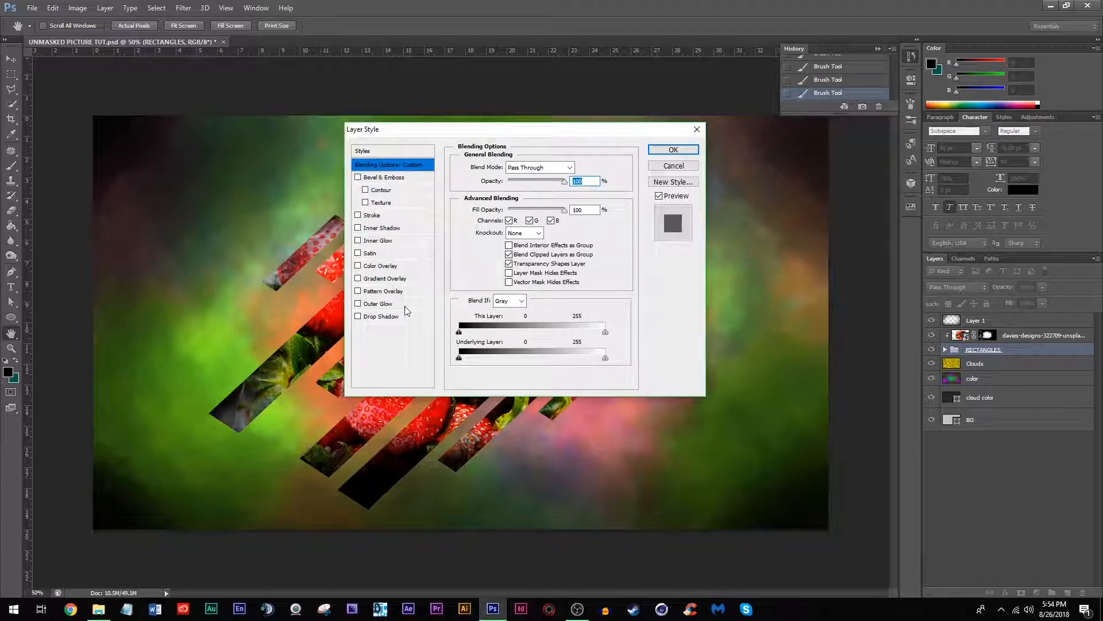
Enable Outer Glow on the RECTANGLES group with the Overlay blend mode and the Softer technique
{"action": "left_click", "coordinate": [358, 304]}
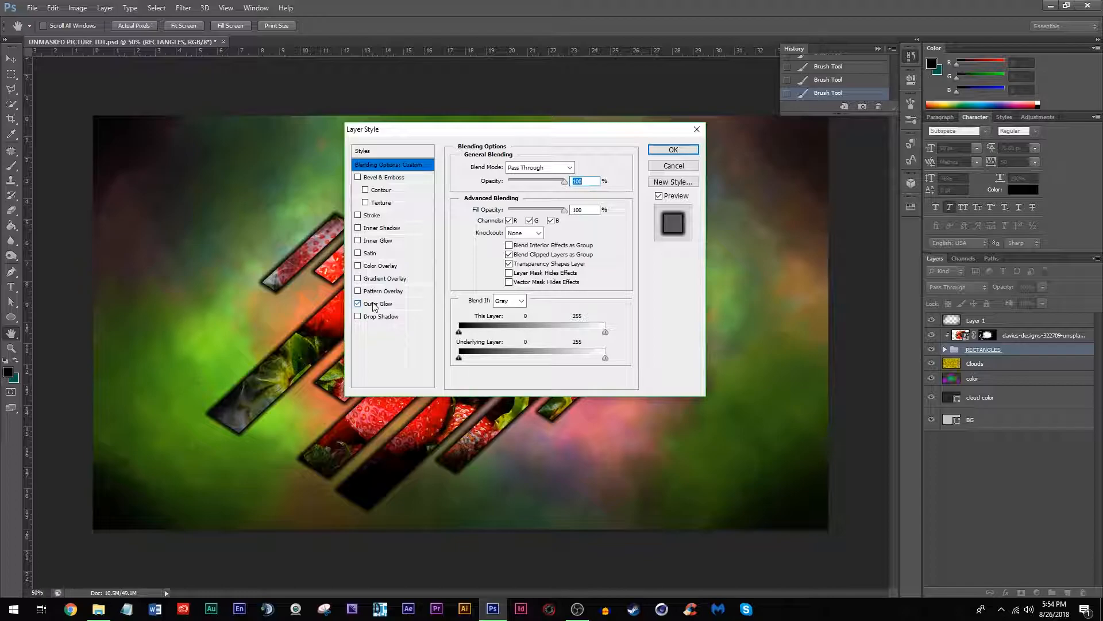
{"action": "left_click", "coordinate": [376, 304]}
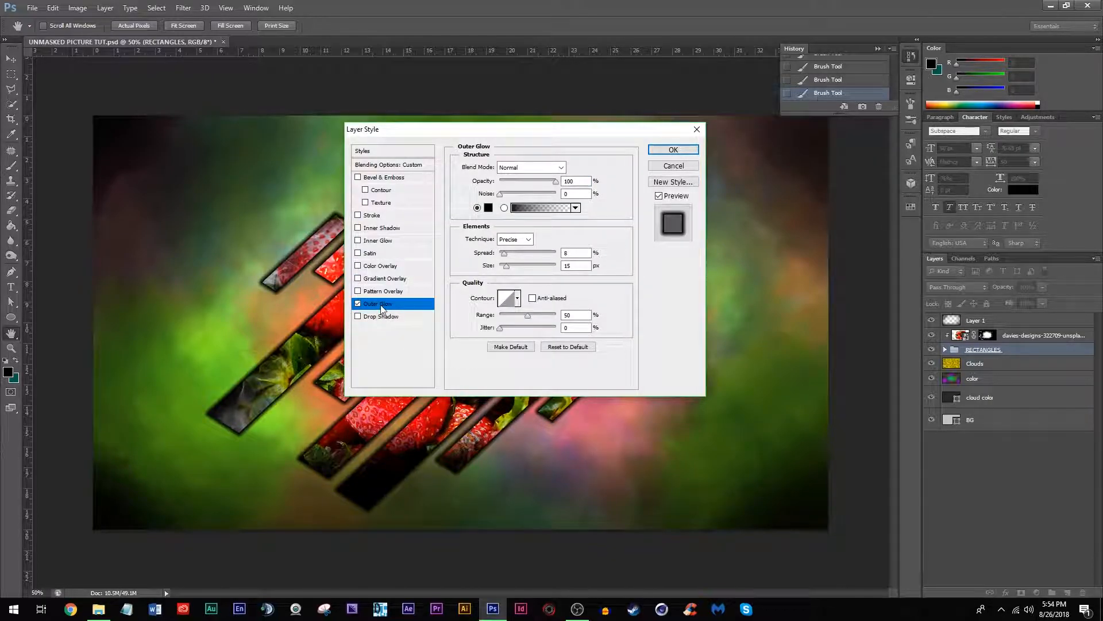
{"action": "left_click", "coordinate": [529, 168]}
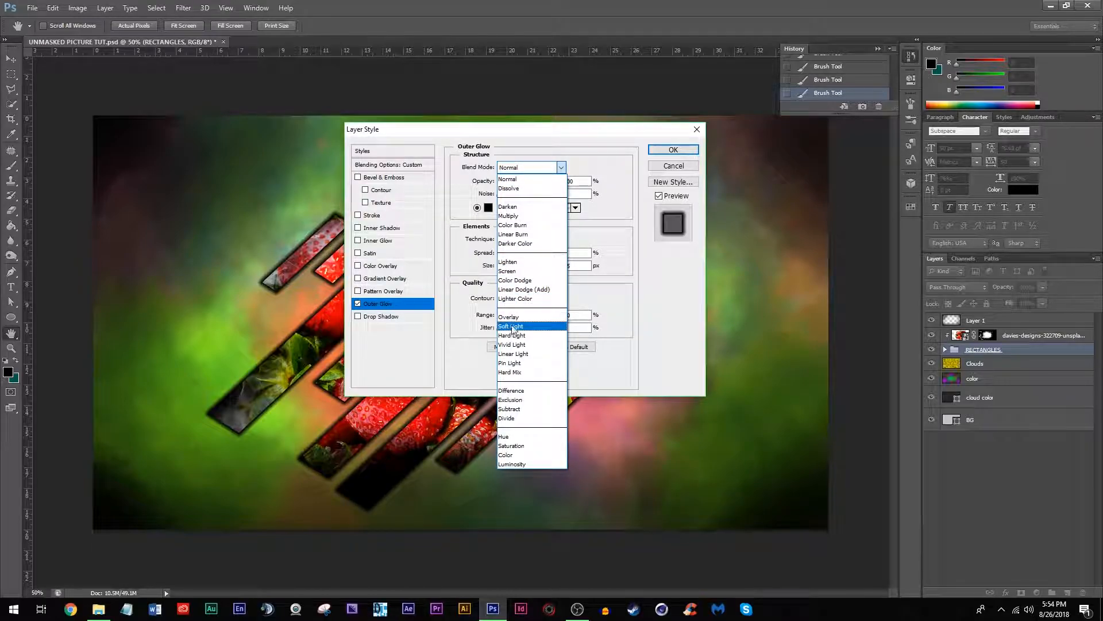
{"action": "left_click", "coordinate": [509, 318]}
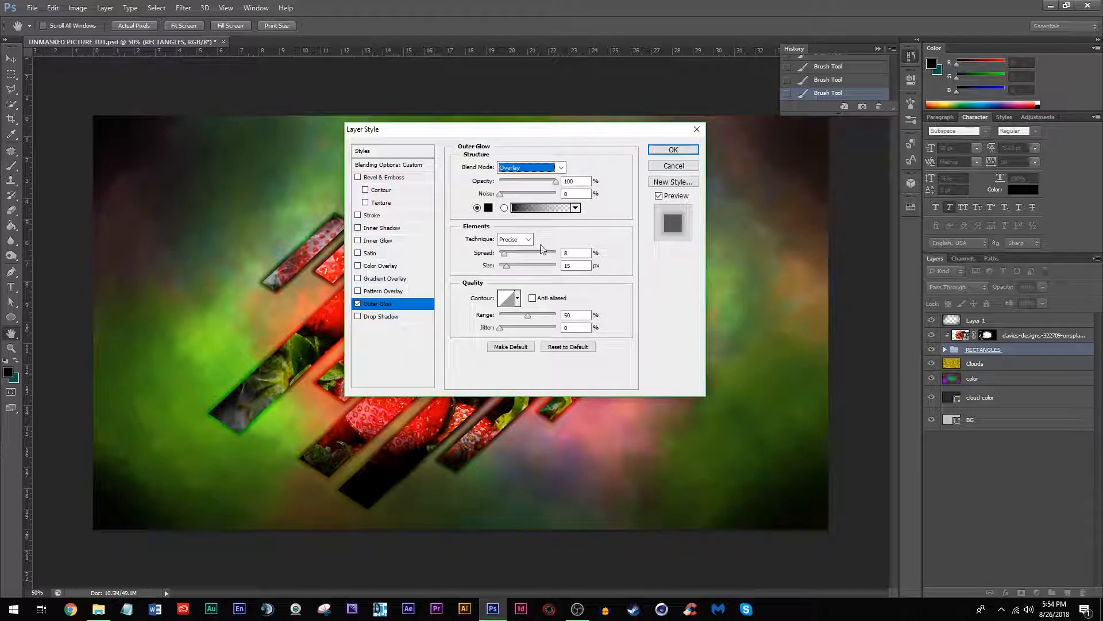
{"action": "left_click", "coordinate": [514, 243]}
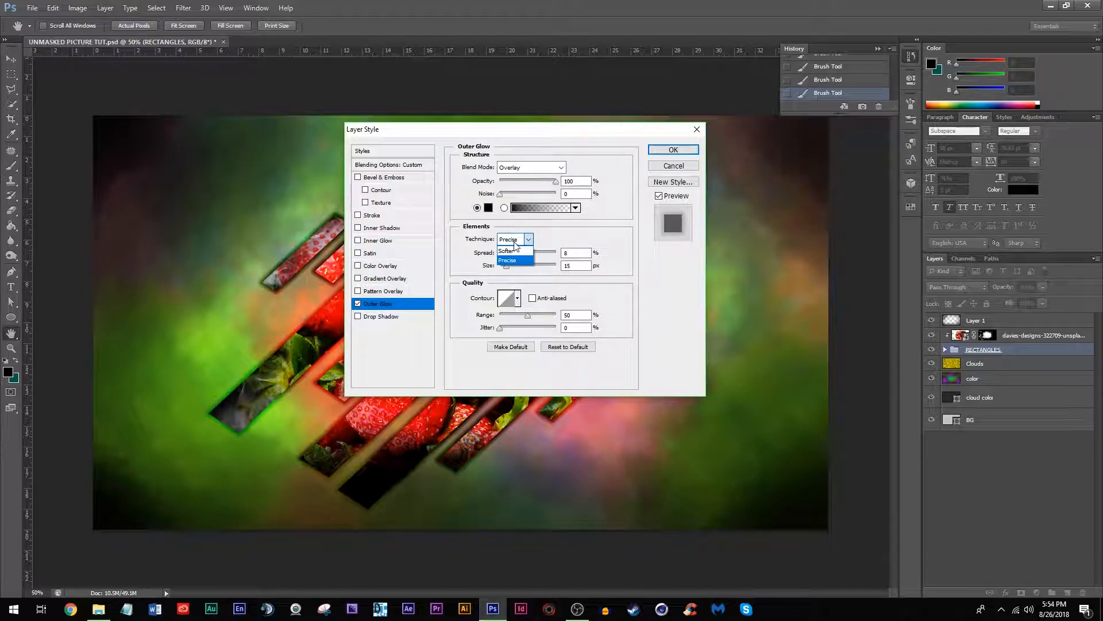
{"action": "left_click", "coordinate": [511, 250]}
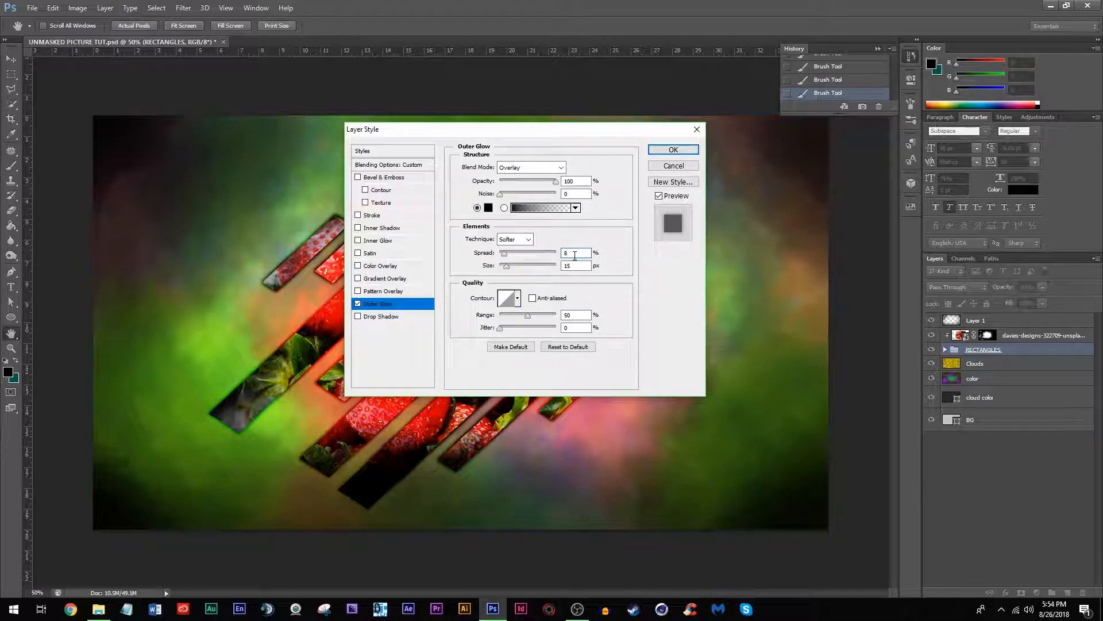
Set the Outer Glow's spread to 50% and its size to 25 px
{"action": "key", "text": "Up"}
{"action": "key", "text": "Up"}
{"action": "key", "text": "Up"}
{"action": "key", "text": "Up"}
{"action": "key", "text": "Up"}
{"action": "key", "text": "Up"}
{"action": "key", "text": "Up"}
{"action": "key", "text": "Up"}
{"action": "key", "text": "Up"}
{"action": "key", "text": "Up"}
{"action": "key", "text": "Up"}
{"action": "key", "text": "Up"}
{"action": "key", "text": "Up"}
{"action": "key", "text": "Up"}
{"action": "key", "text": "Up"}
{"action": "key", "text": "Up"}
{"action": "key", "text": "Up"}
{"action": "key", "text": "Up"}
{"action": "key", "text": "Up"}
{"action": "key", "text": "Up"}
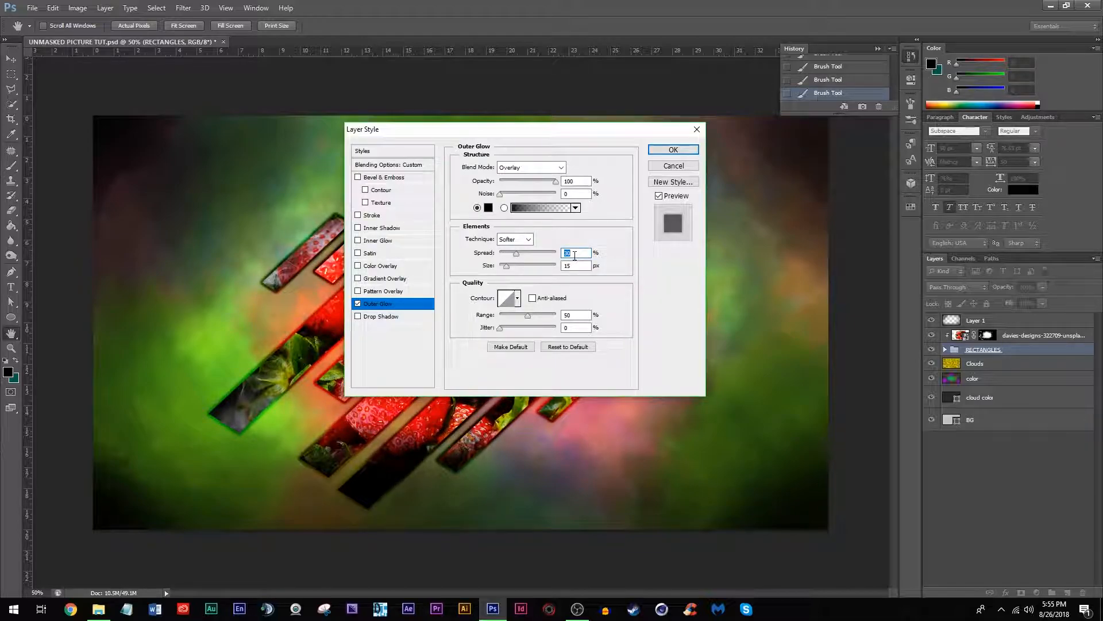
{"action": "key", "text": "Up"}
{"action": "key", "text": "Up"}
{"action": "key", "text": "Up"}
{"action": "key", "text": "Up"}
{"action": "key", "text": "Up"}
{"action": "key", "text": "Up"}
{"action": "key", "text": "Up"}
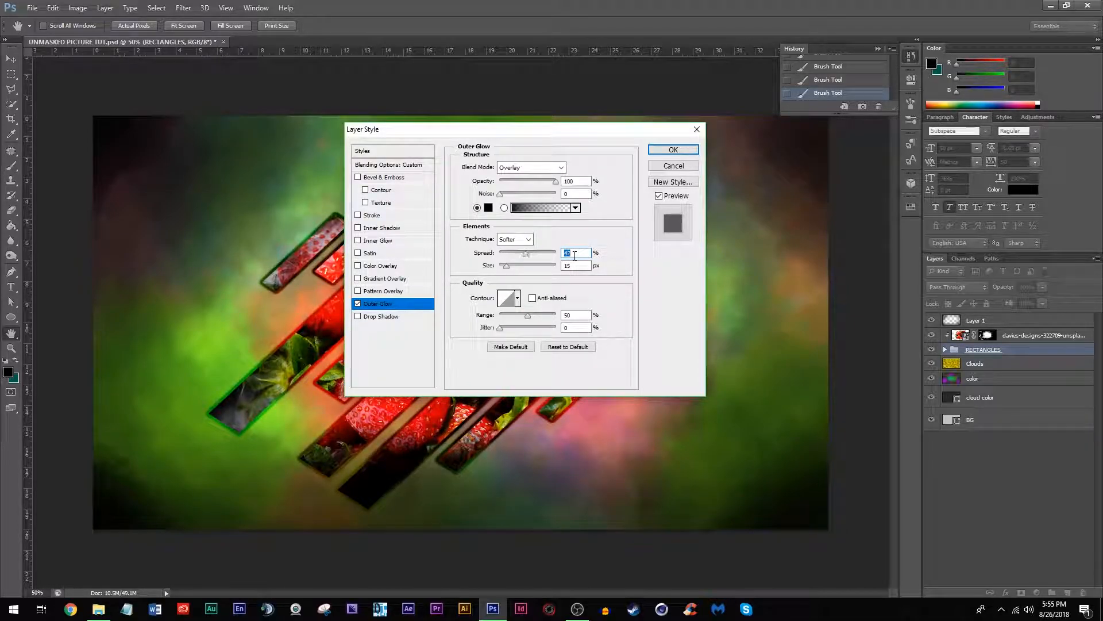
{"action": "key", "text": "Up"}
{"action": "key", "text": "Up"}
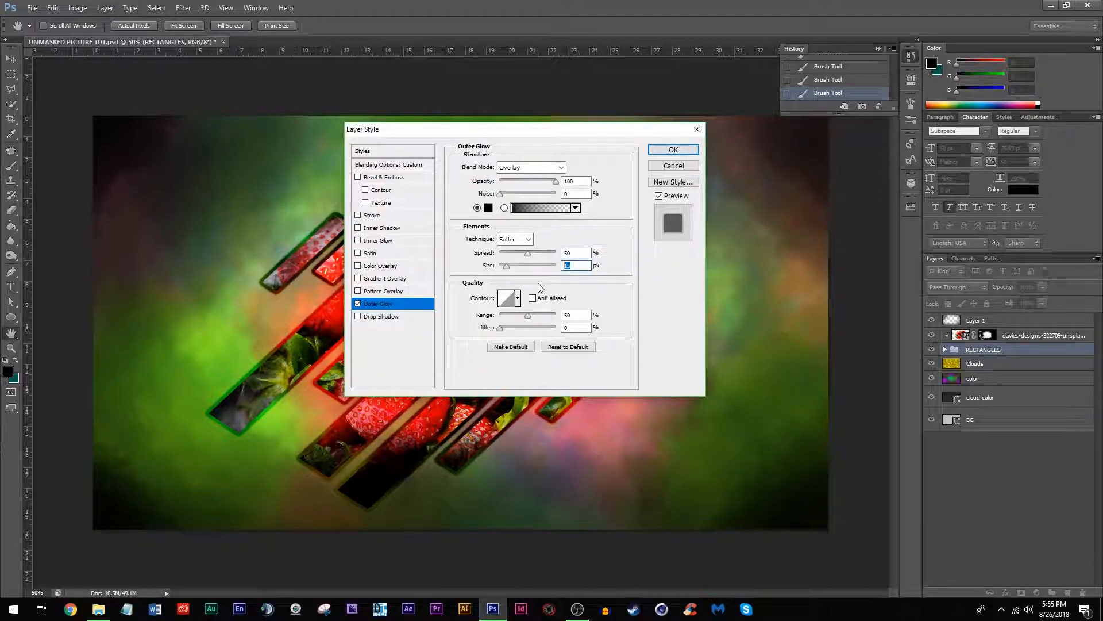
{"action": "type", "text": "25"}
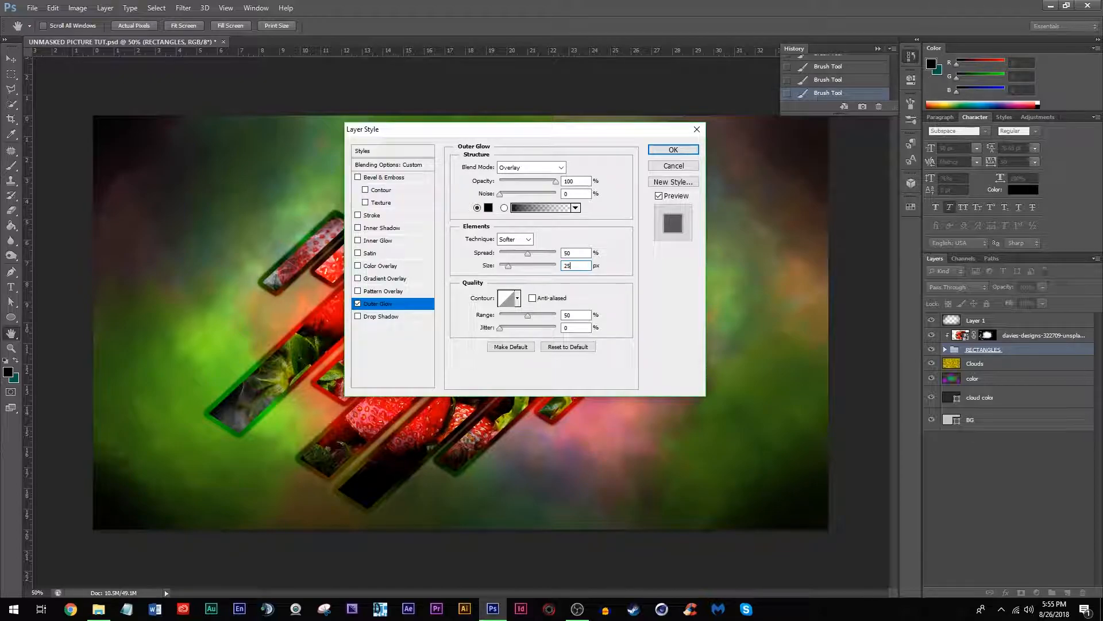
Try several Outer Glow contours, choose the concave-curve preset, and lower the glow's opacity to 75%
{"action": "left_click", "coordinate": [517, 298]}
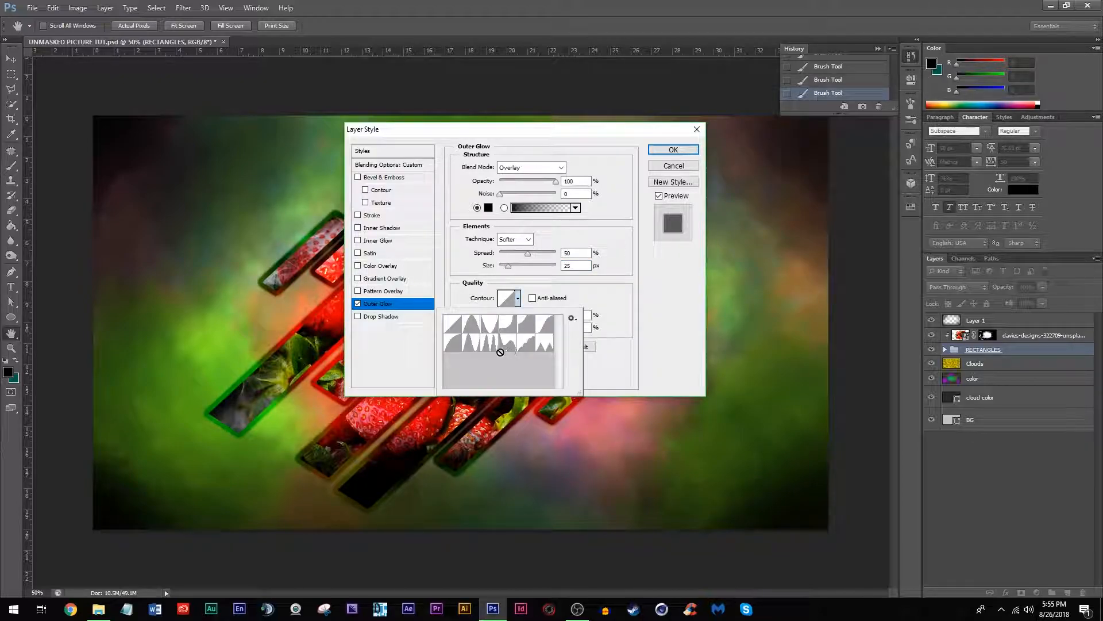
{"action": "left_click", "coordinate": [454, 348]}
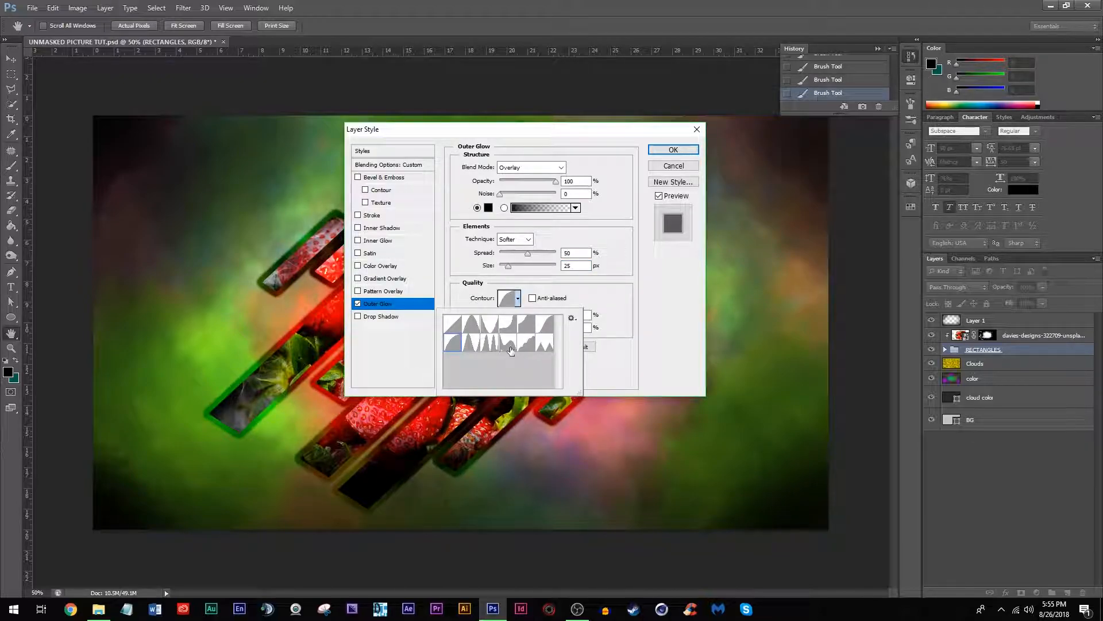
{"action": "left_click", "coordinate": [544, 344]}
{"action": "left_click", "coordinate": [529, 348]}
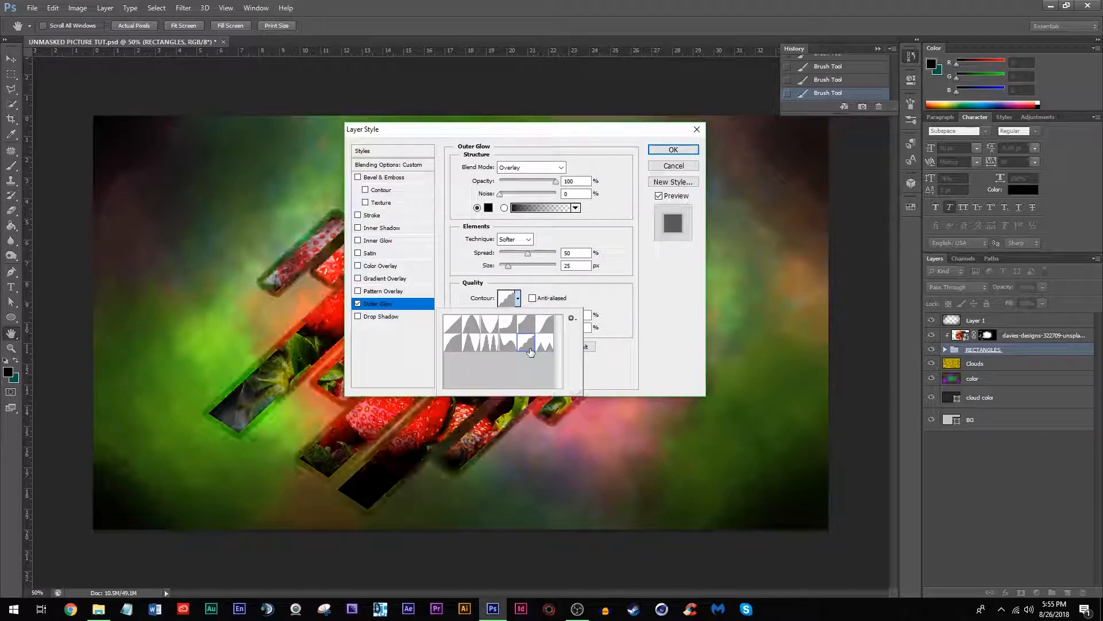
{"action": "left_click", "coordinate": [547, 346]}
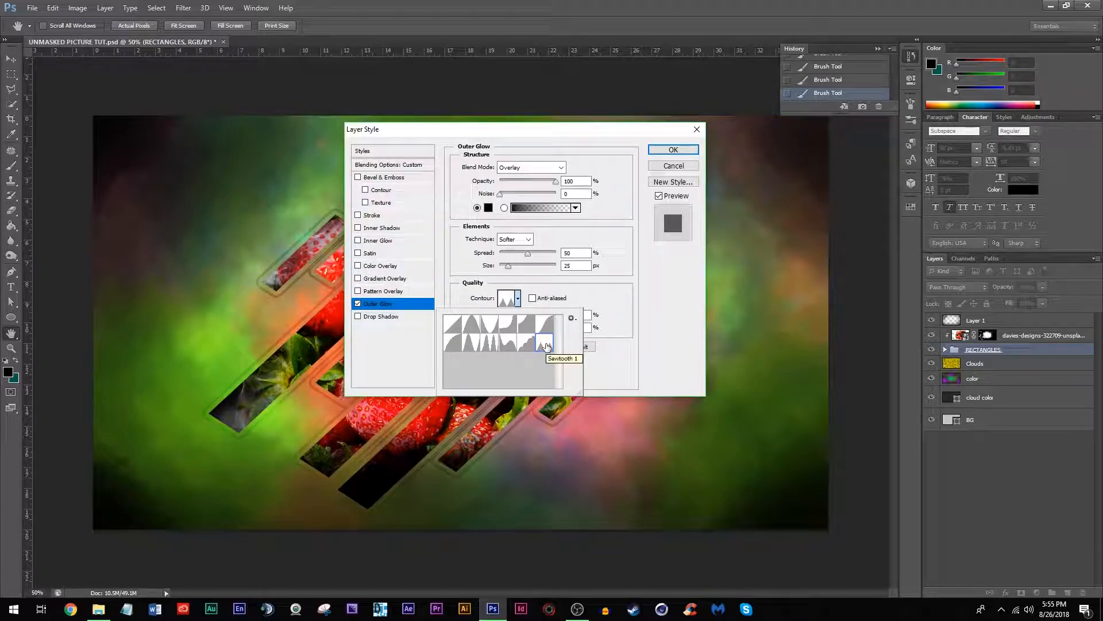
{"action": "left_click", "coordinate": [543, 329]}
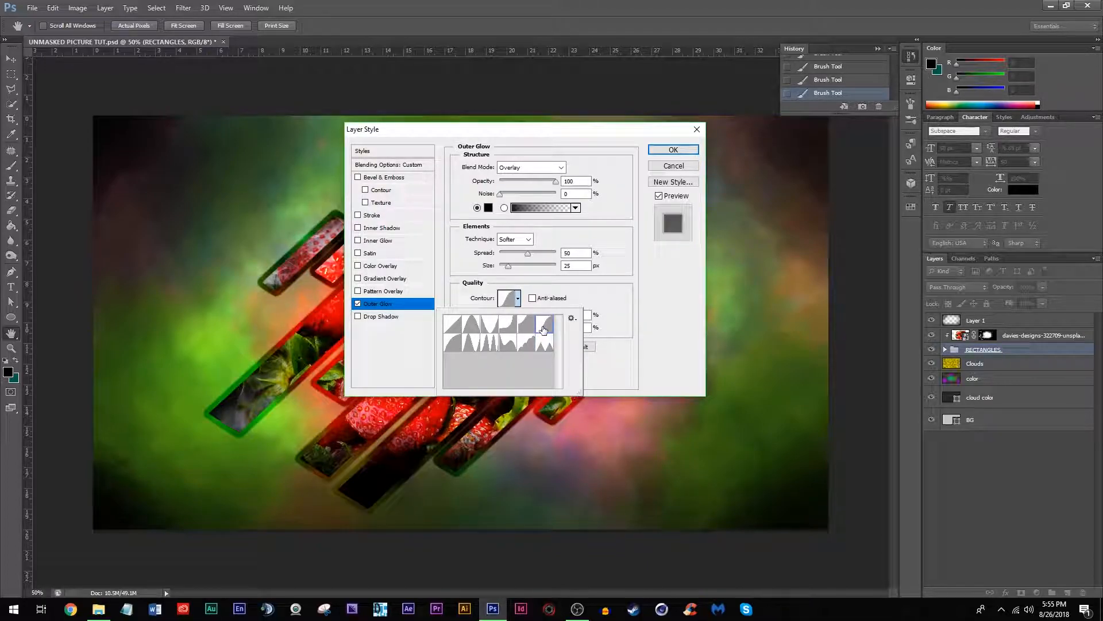
{"action": "left_click", "coordinate": [500, 332]}
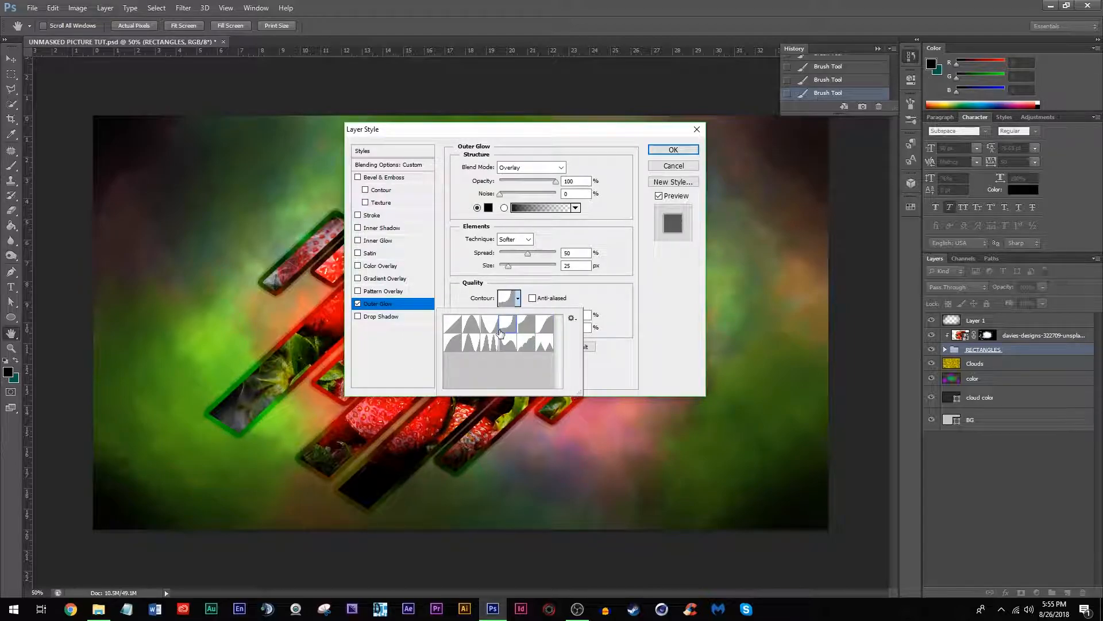
{"action": "left_click", "coordinate": [510, 330]}
{"action": "mouse_move", "coordinate": [555, 183]}
{"action": "left_mouse_down"}
{"action": "mouse_move", "coordinate": [525, 195]}
{"action": "mouse_move", "coordinate": [543, 185]}
{"action": "left_mouse_up"}
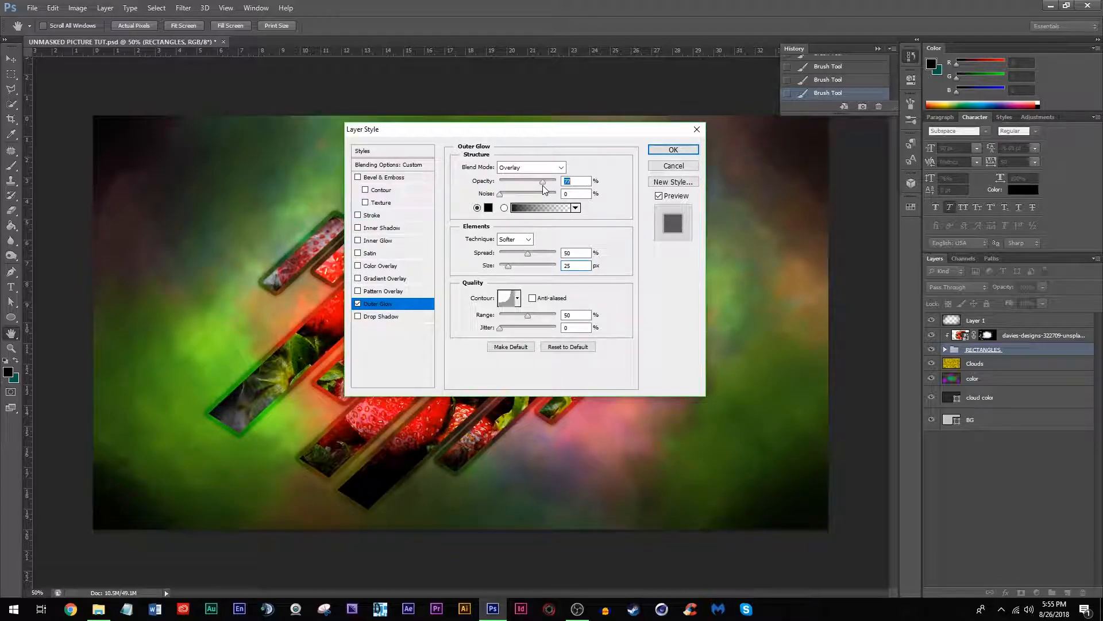
{"action": "left_click_drag", "start_coordinate": [543, 185], "coordinate": [541, 185]}
Enable Bevel & Emboss on the RECTANGLES group with the Emboss style and the Smooth technique
{"action": "left_click", "coordinate": [358, 178]}
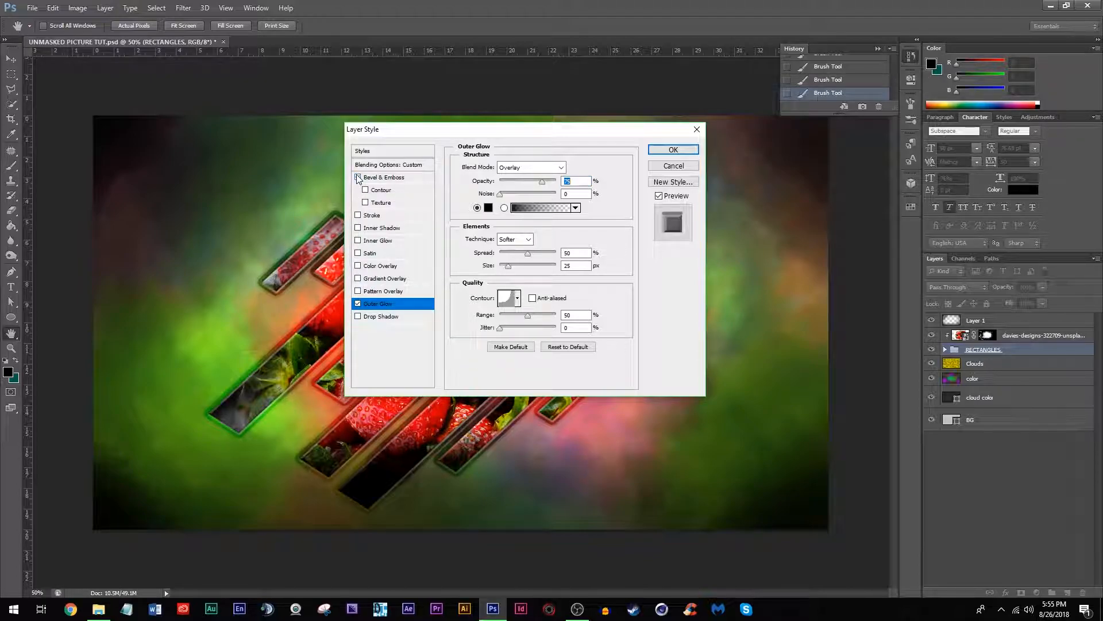
{"action": "left_click", "coordinate": [396, 178]}
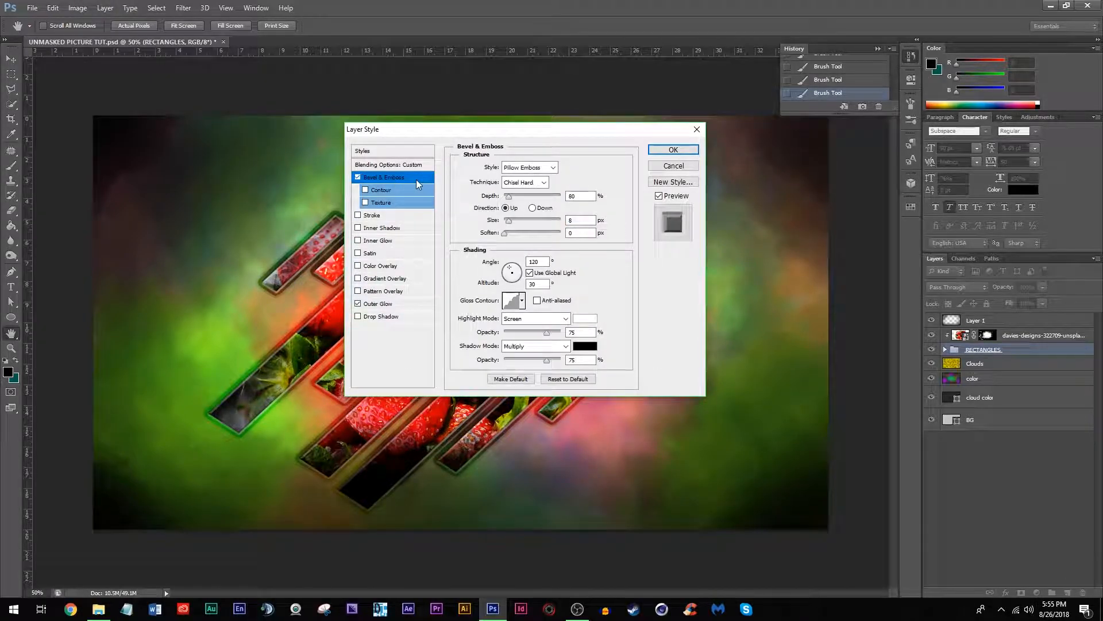
{"action": "left_click", "coordinate": [535, 167]}
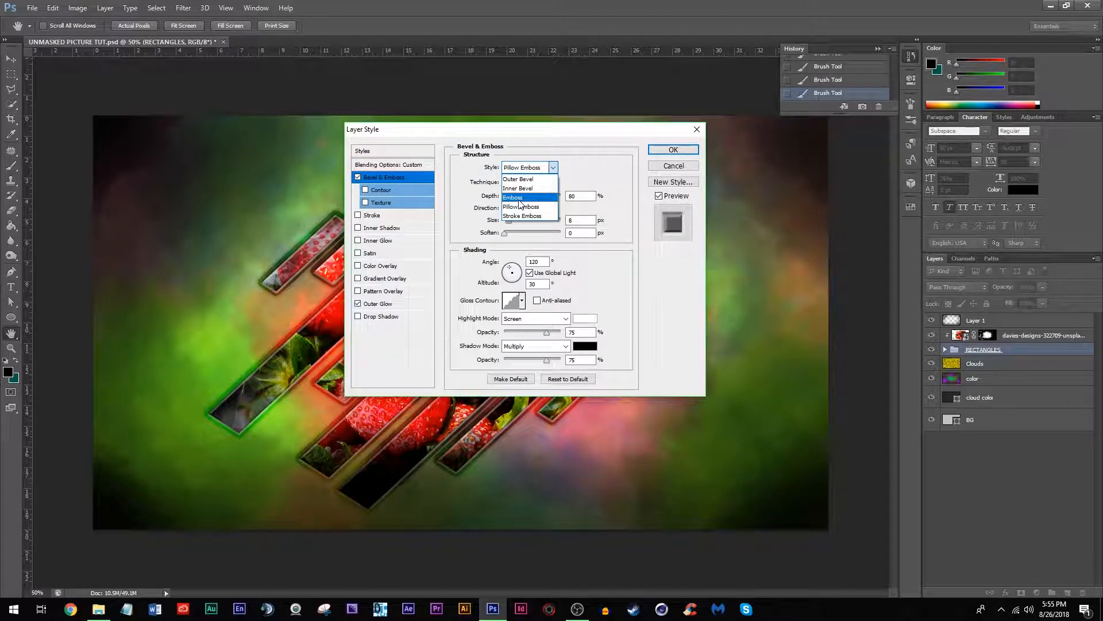
{"action": "left_click", "coordinate": [518, 198]}
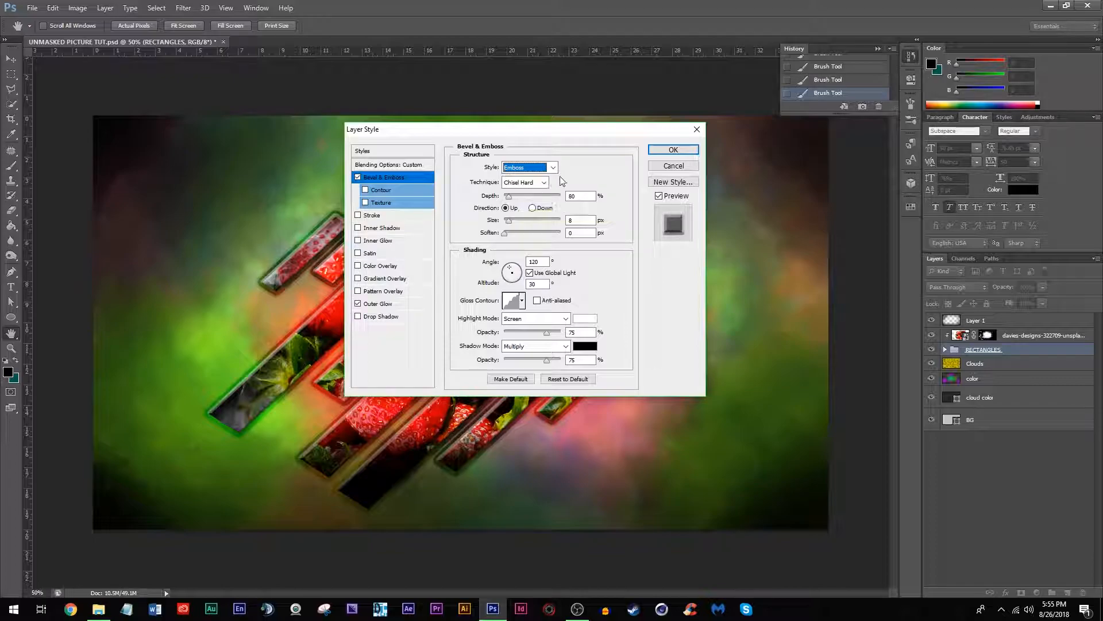
{"action": "left_click", "coordinate": [543, 182]}
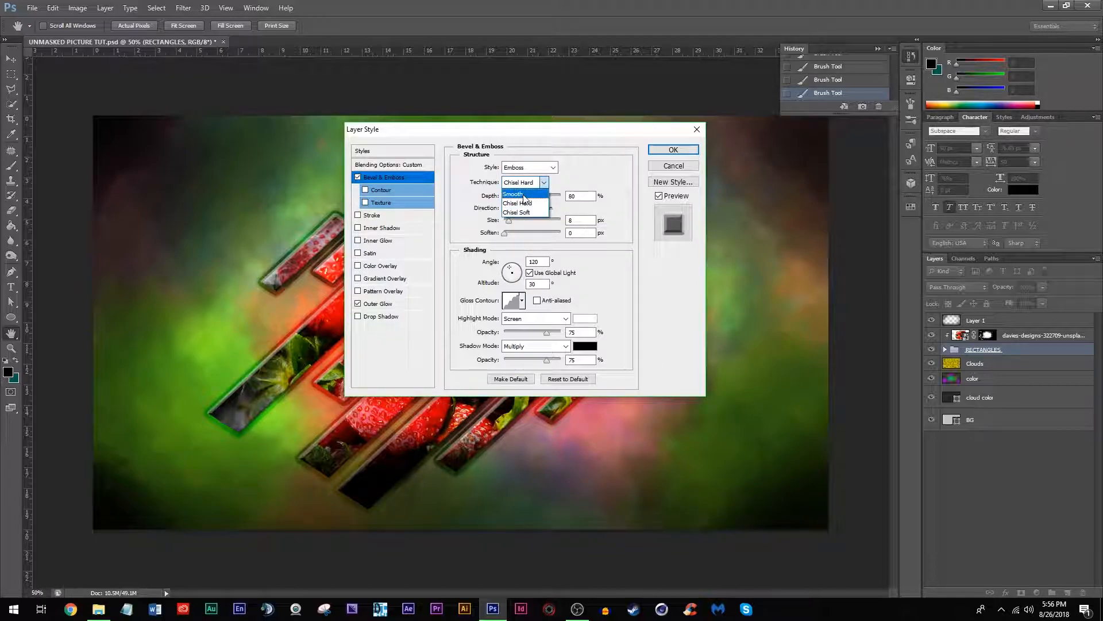
{"action": "left_click", "coordinate": [523, 194]}
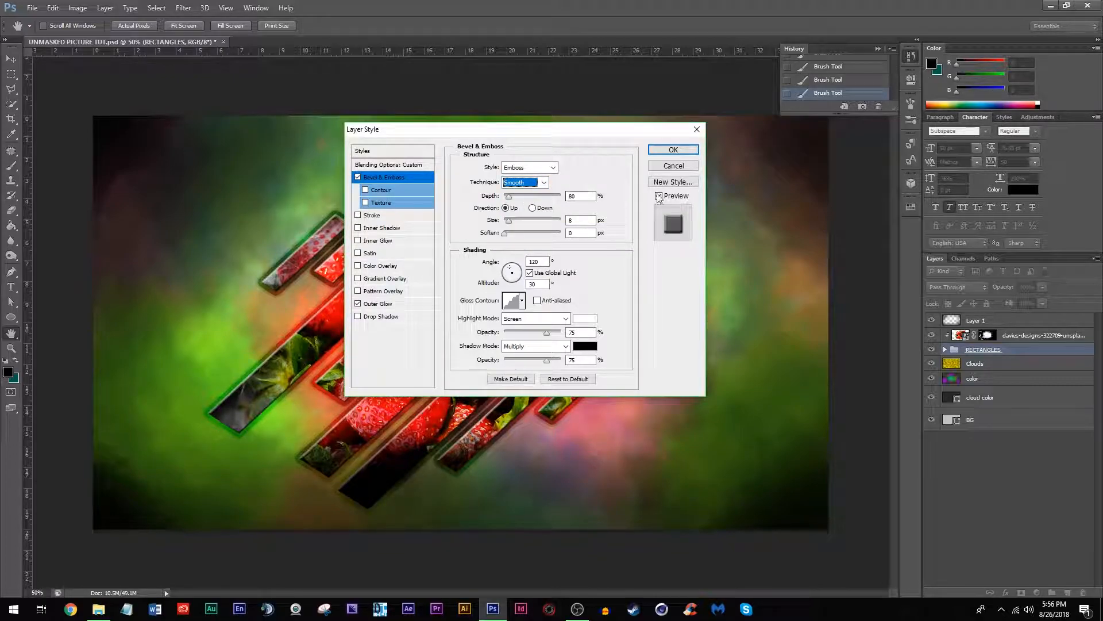
Set the emboss depth to 250%, the size to 15 px and the soften value to 5 px
{"action": "mouse_move", "coordinate": [508, 197]}
{"action": "left_mouse_down"}
{"action": "mouse_move", "coordinate": [532, 201]}
{"action": "mouse_move", "coordinate": [523, 202]}
{"action": "left_mouse_up"}
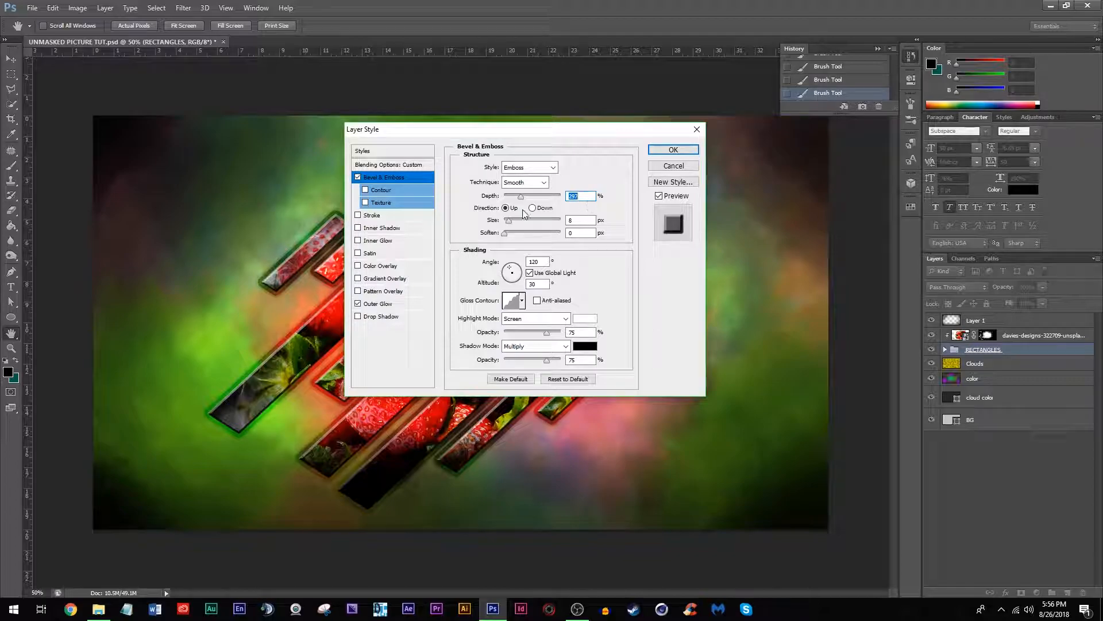
{"action": "type", "text": "260"}
{"action": "key", "text": "Down"}
{"action": "left_click_drag", "start_coordinate": [588, 221], "coordinate": [525, 222]}
{"action": "type", "text": "10"}
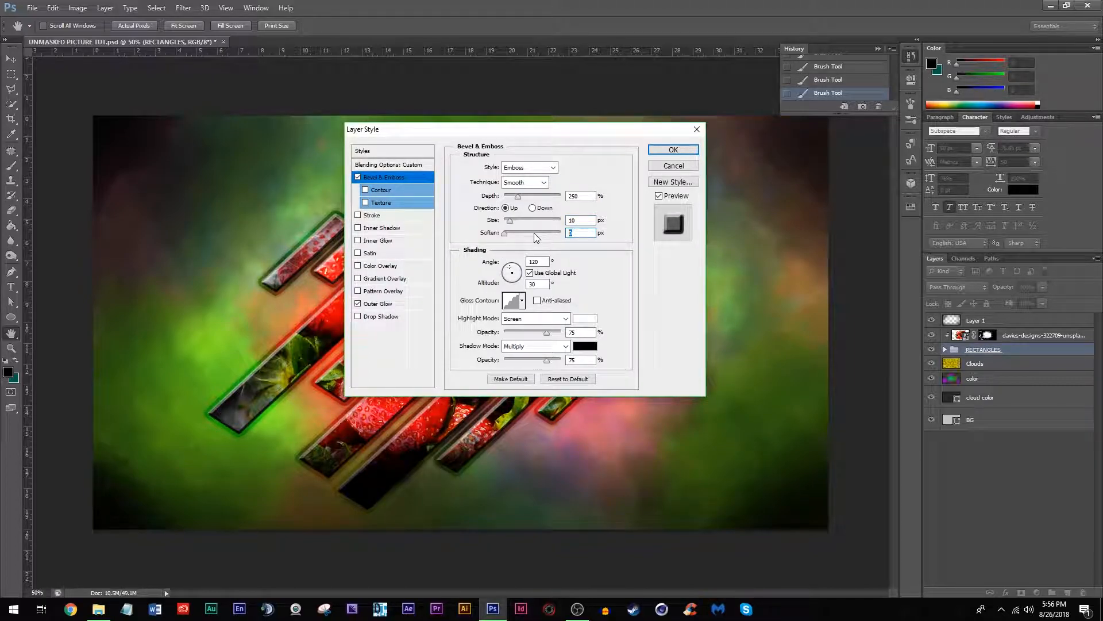
{"action": "type", "text": "2"}
{"action": "key", "text": "Up"}
{"action": "key", "text": "Up"}
{"action": "key", "text": "shift+Tab"}
{"action": "type", "text": "15"}
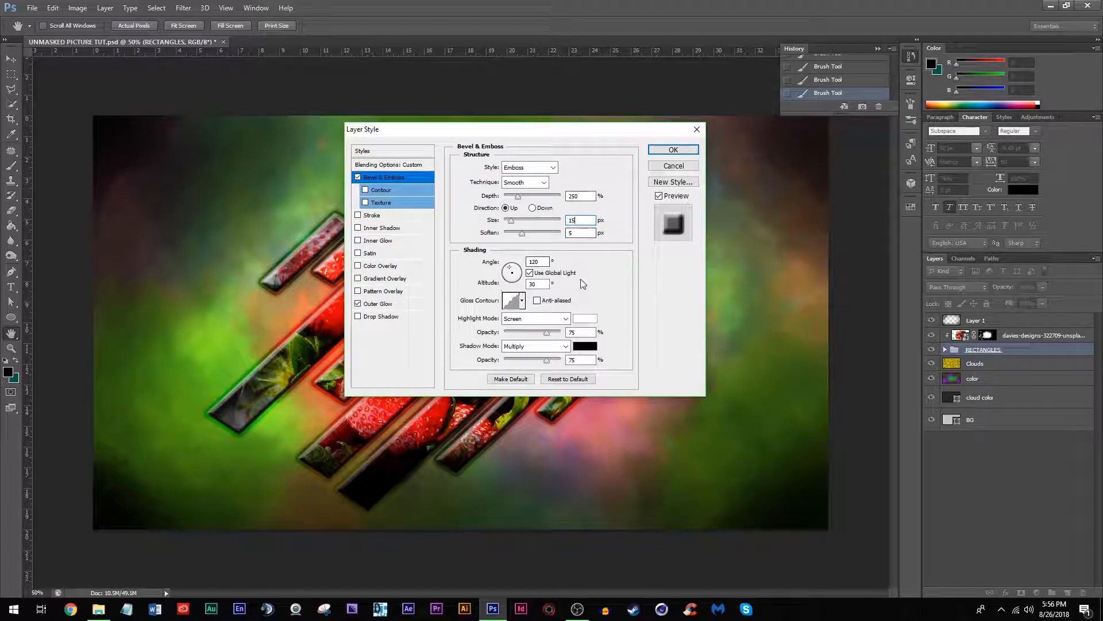
Try several Gloss Contour presets for the emboss, settle on the stepped contour preset, and enable anti-aliasing
{"action": "left_click", "coordinate": [522, 302]}
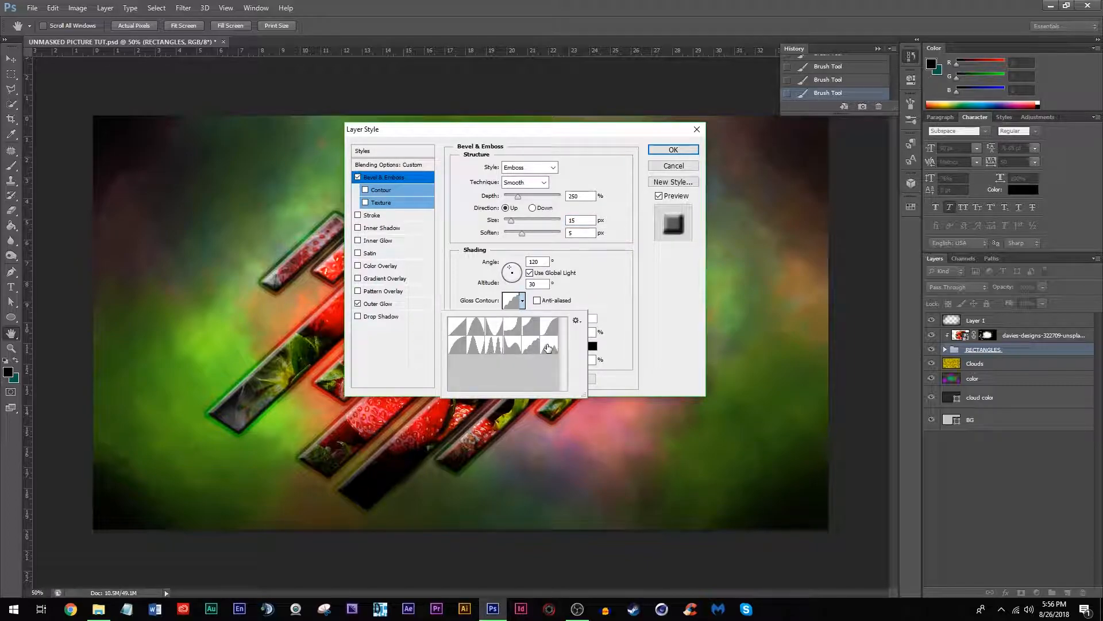
{"action": "left_click", "coordinate": [548, 347]}
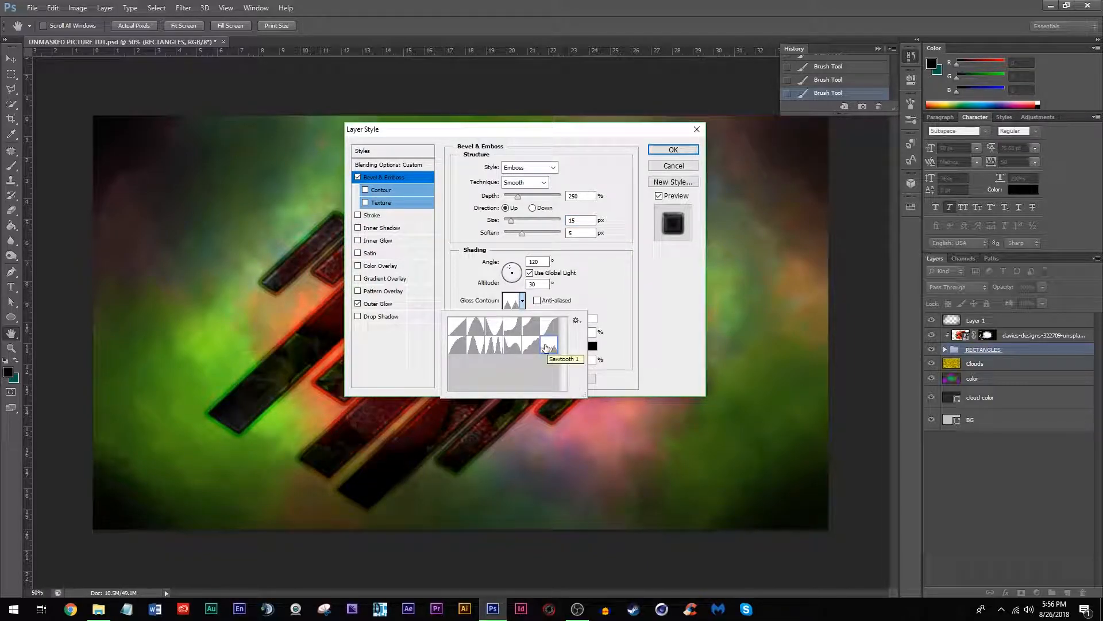
{"action": "left_click", "coordinate": [537, 347]}
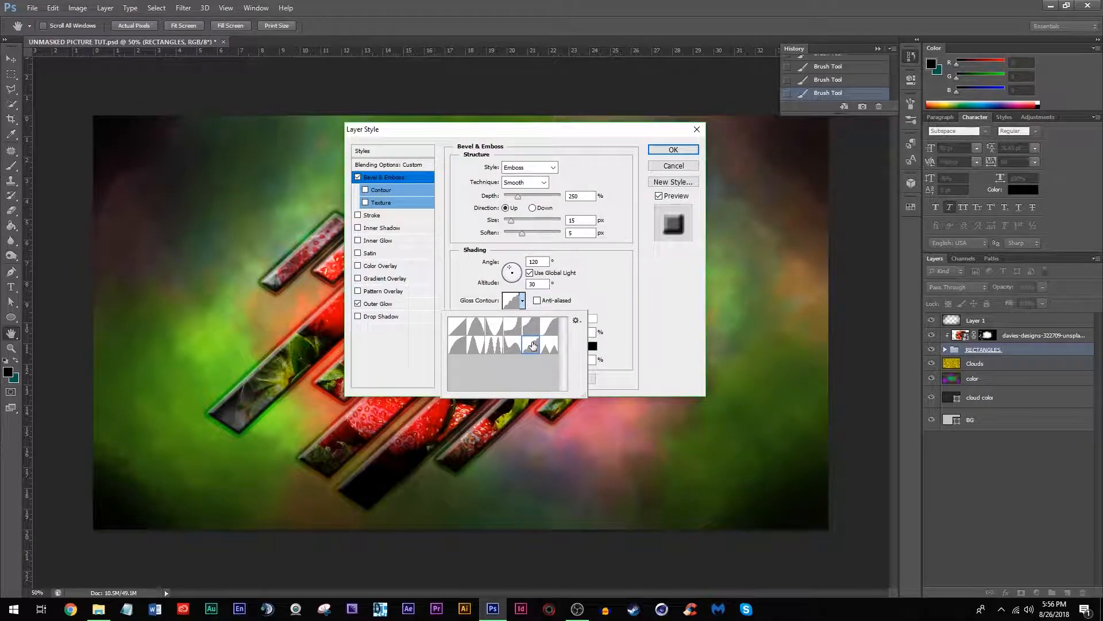
{"action": "left_click", "coordinate": [530, 326]}
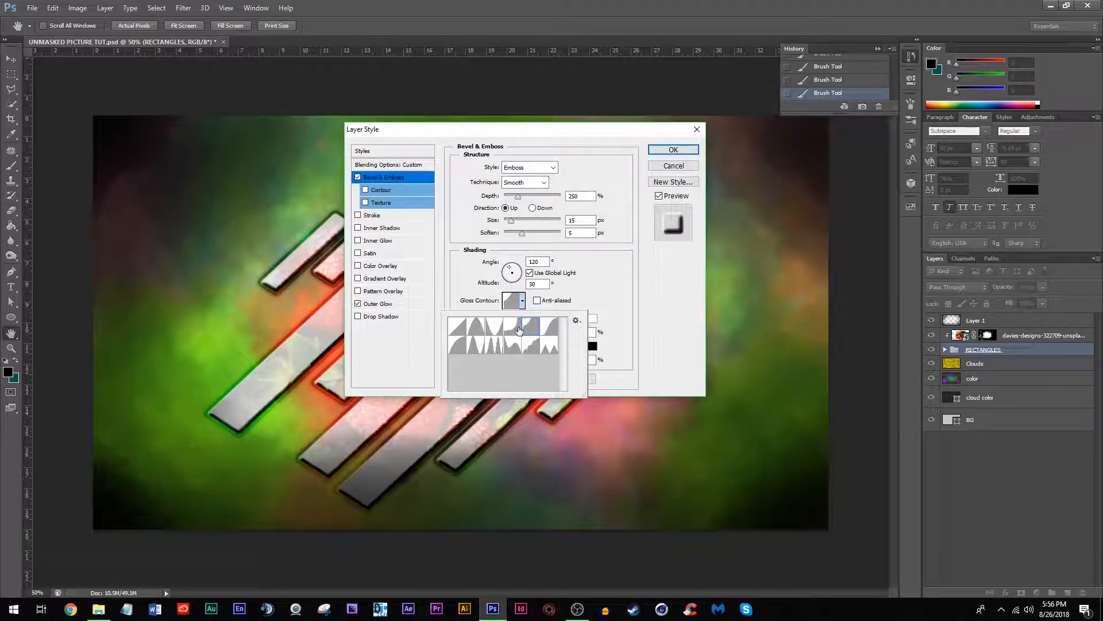
{"action": "left_click", "coordinate": [519, 328]}
{"action": "left_click", "coordinate": [496, 332]}
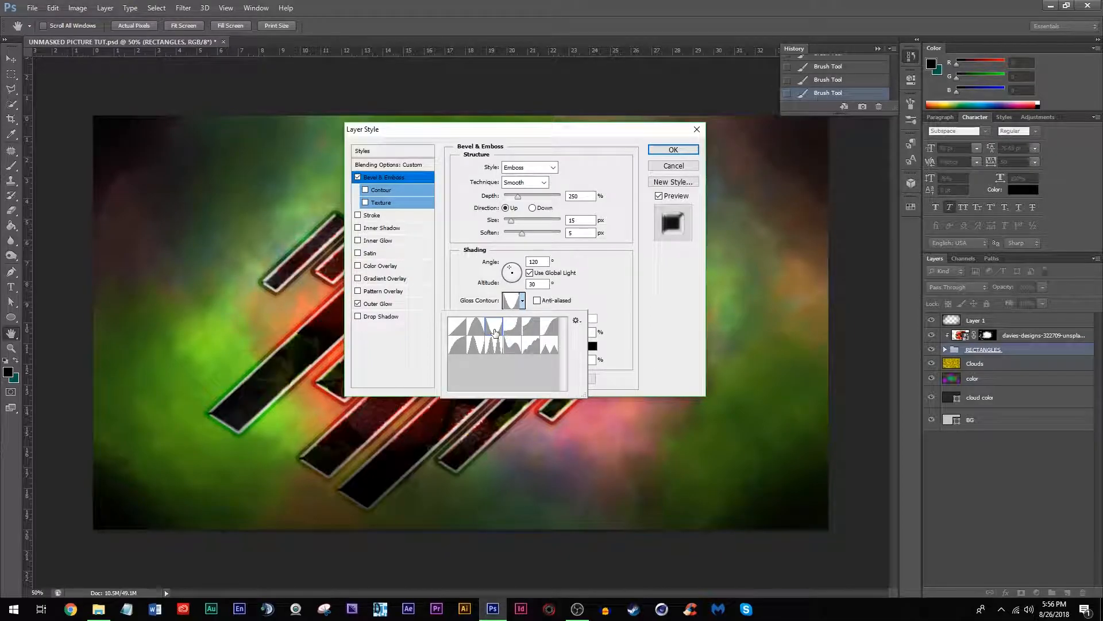
{"action": "left_click", "coordinate": [476, 334]}
{"action": "left_click", "coordinate": [461, 334]}
{"action": "left_click", "coordinate": [531, 345]}
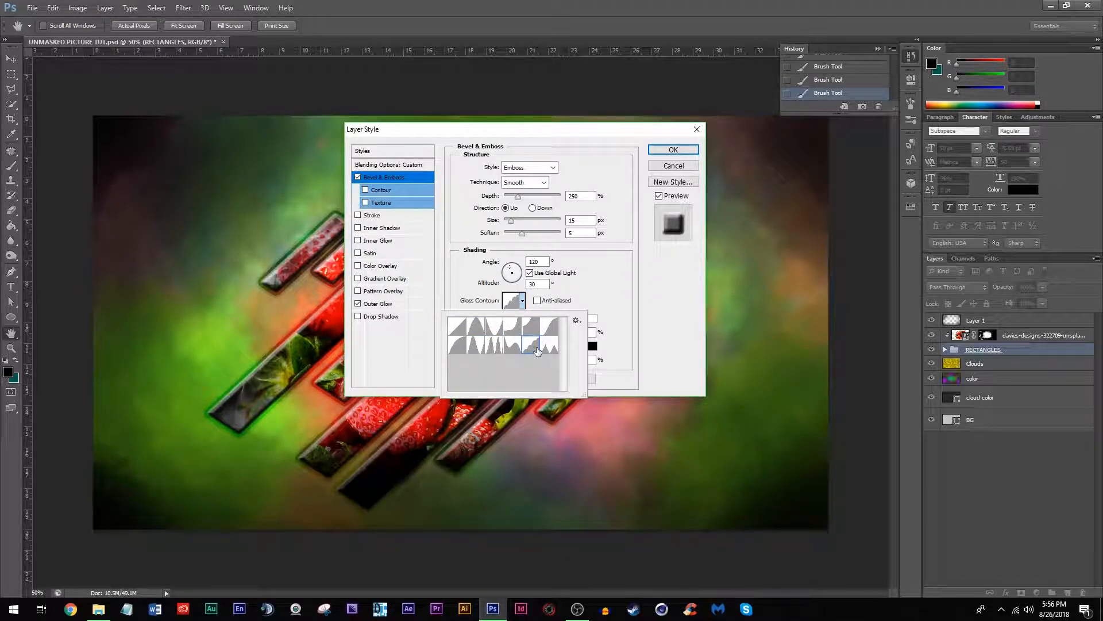
{"action": "double_click", "coordinate": [537, 347]}
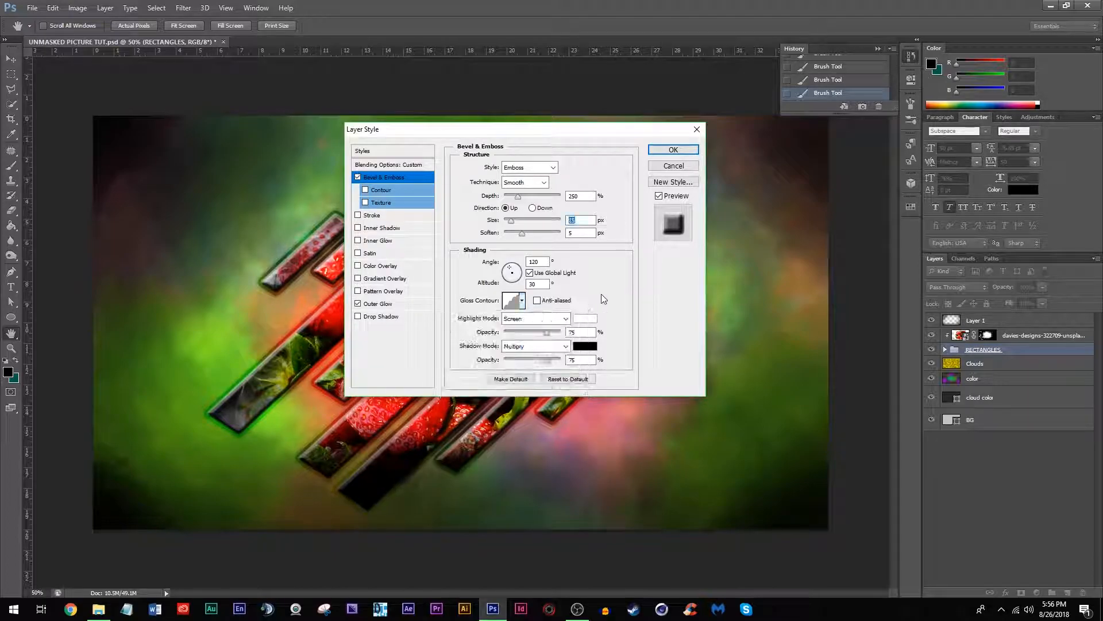
{"action": "left_click", "coordinate": [538, 301]}
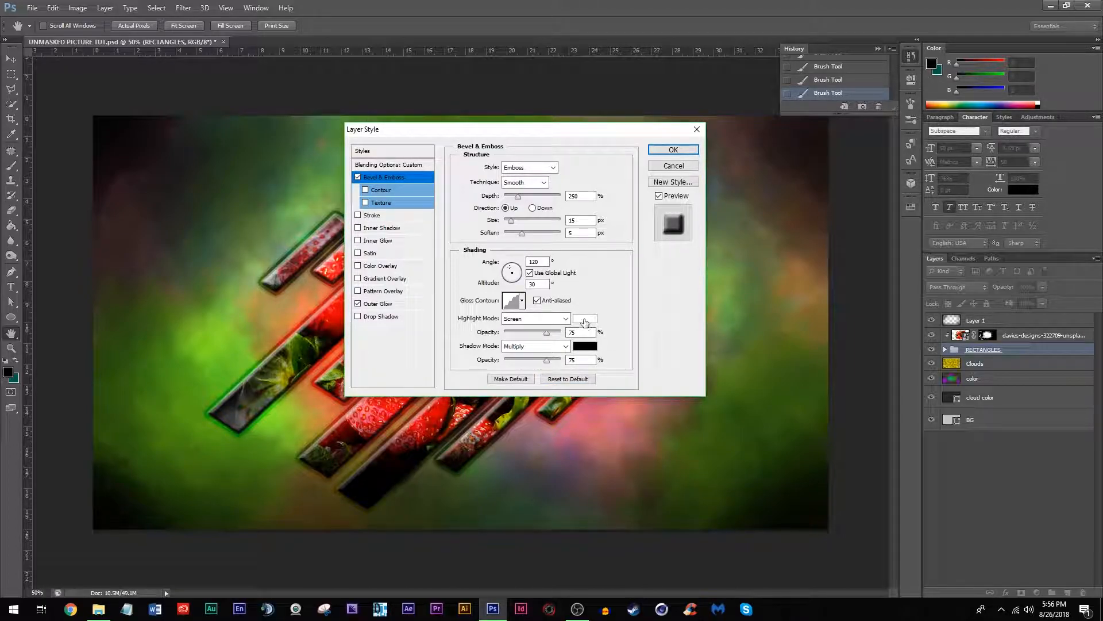
Change the emboss highlight colour to a pale green, adffbc
{"action": "left_click", "coordinate": [584, 319]}
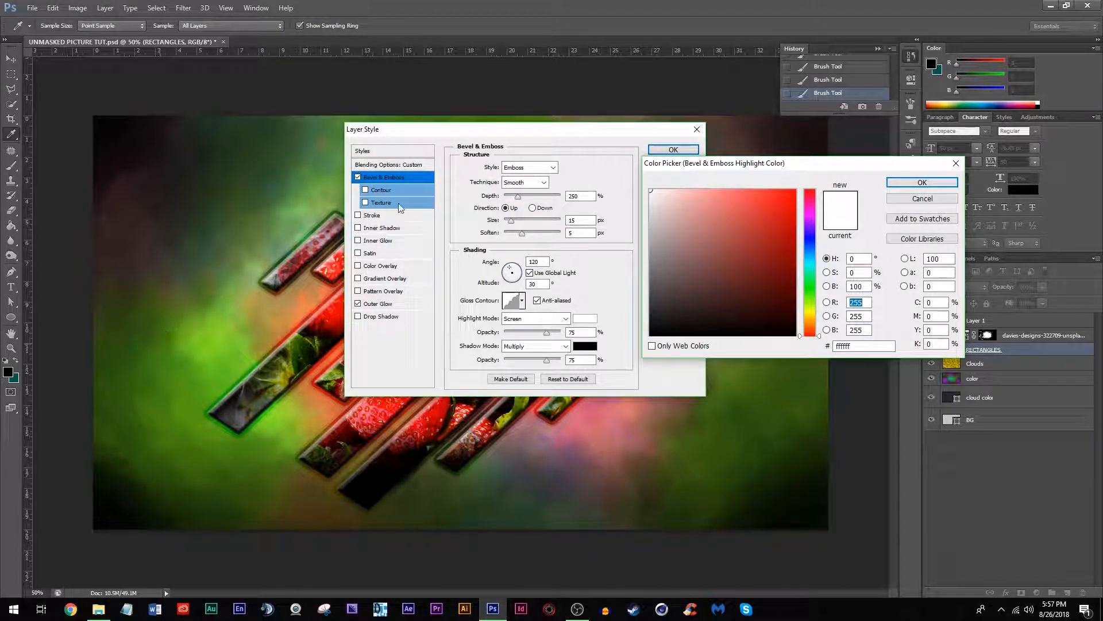
{"action": "left_click", "coordinate": [812, 282]}
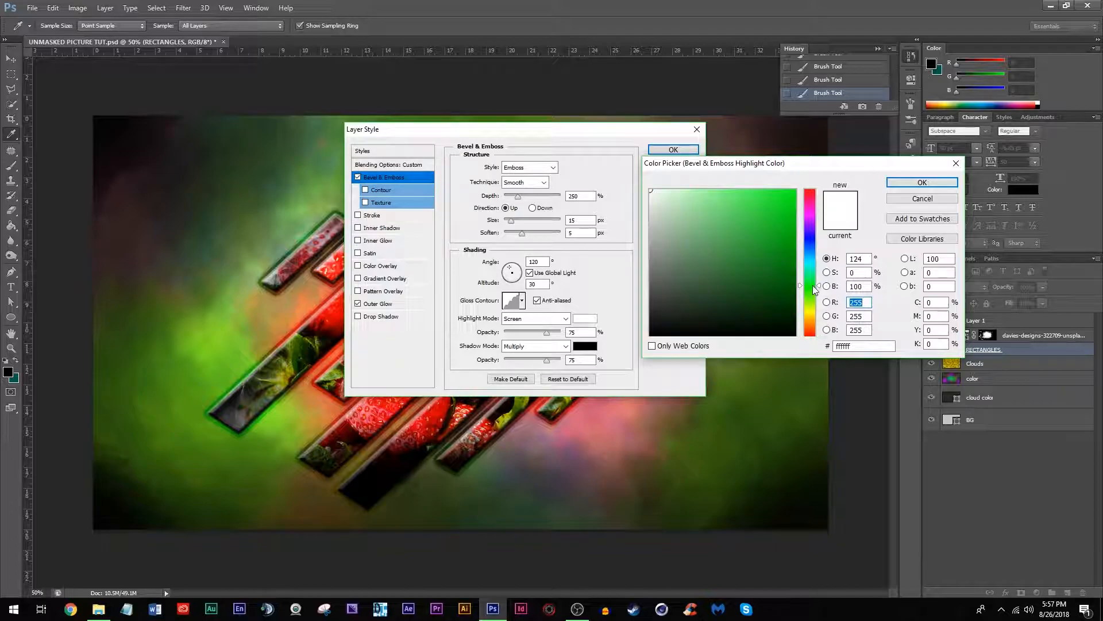
{"action": "left_click_drag", "start_coordinate": [701, 225], "coordinate": [703, 178]}
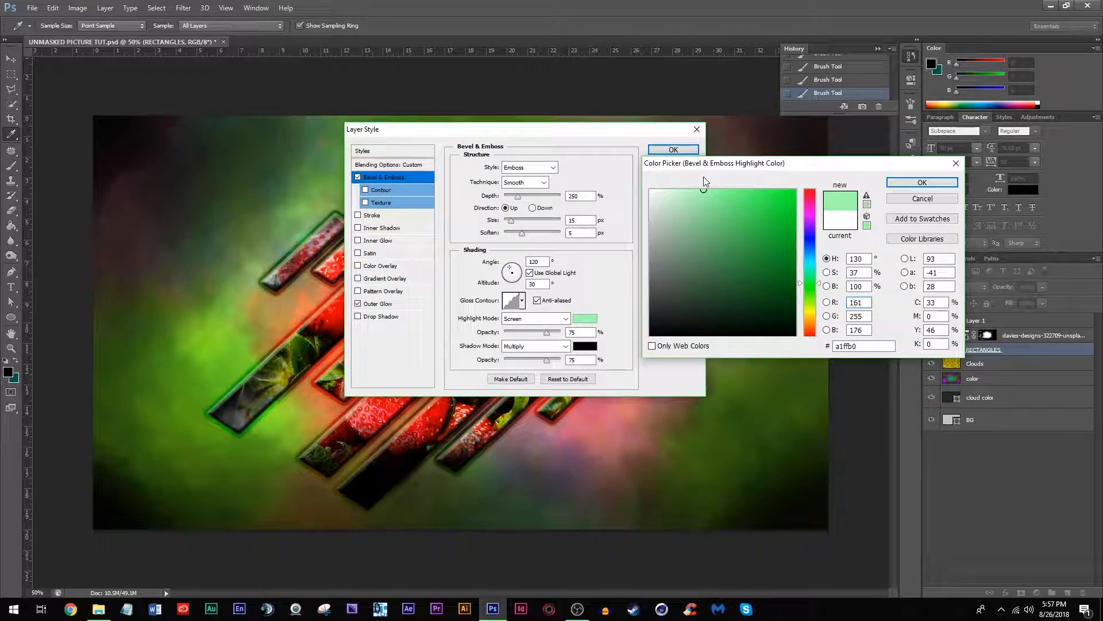
{"action": "left_click", "coordinate": [714, 189]}
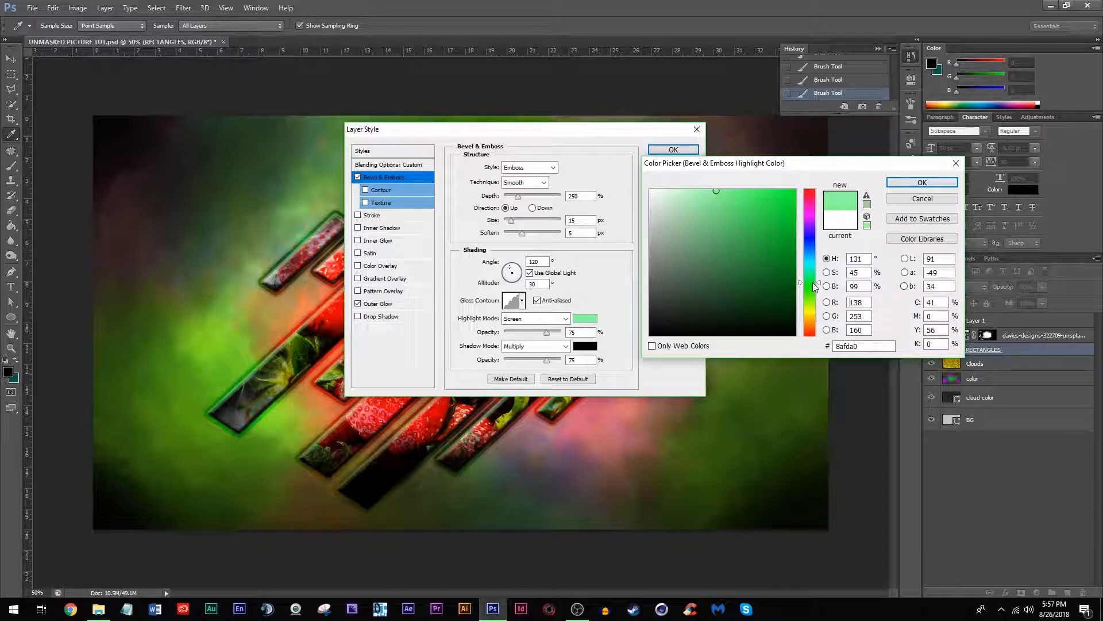
{"action": "left_click", "coordinate": [731, 193]}
{"action": "left_click_drag", "start_coordinate": [731, 192], "coordinate": [696, 188]}
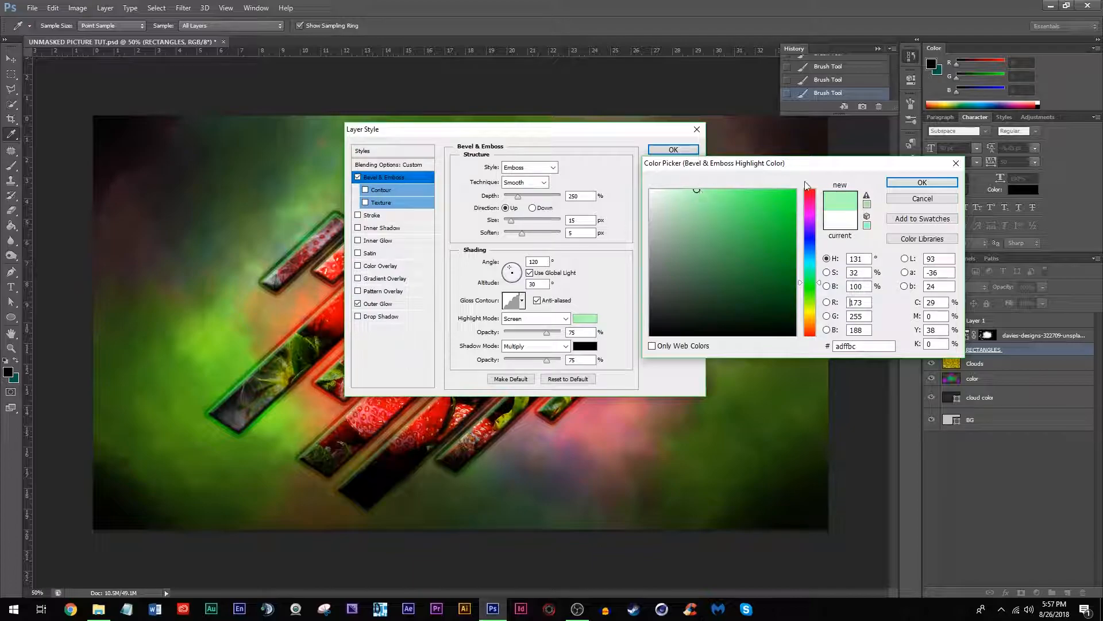
{"action": "left_click", "coordinate": [919, 181]}
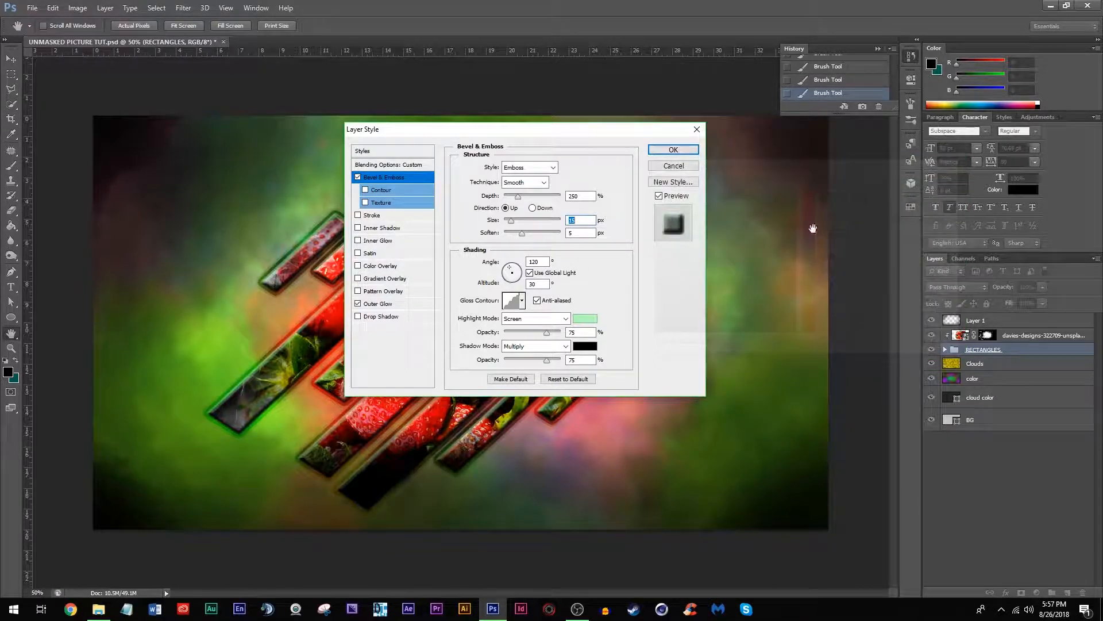
Try Soft Light as the emboss highlight mode, and settle on Lighten
{"action": "left_click", "coordinate": [550, 319]}
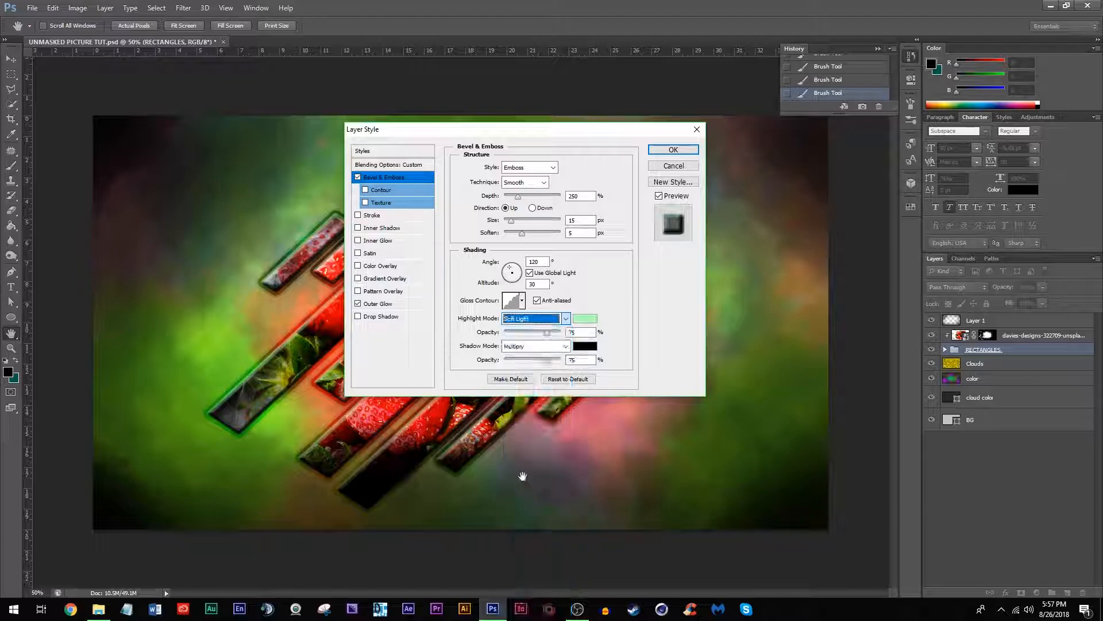
{"action": "left_click", "coordinate": [523, 477]}
{"action": "left_click", "coordinate": [512, 319]}
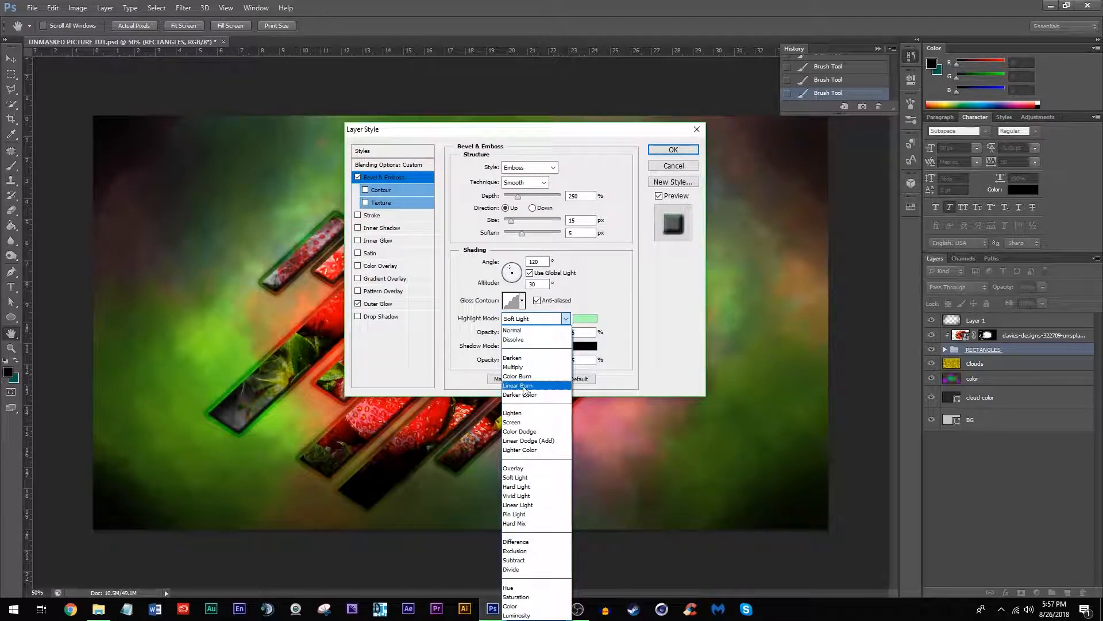
{"action": "left_click", "coordinate": [520, 416]}
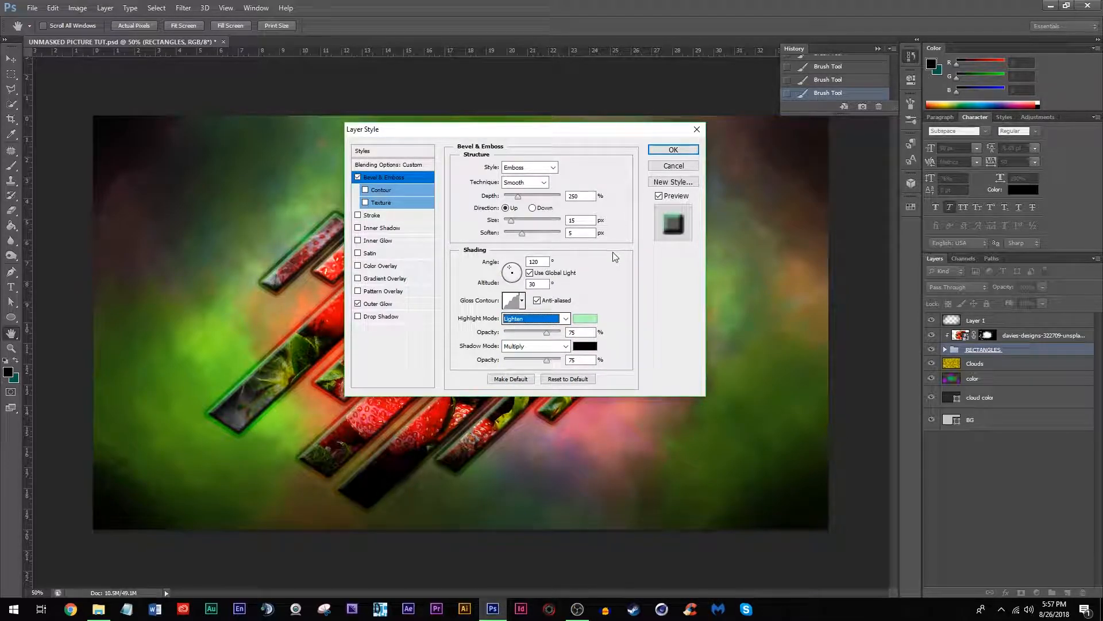
Change the emboss highlight colour to a slightly darker, more saturated green and check the effect on the bars
{"action": "left_click", "coordinate": [585, 318]}
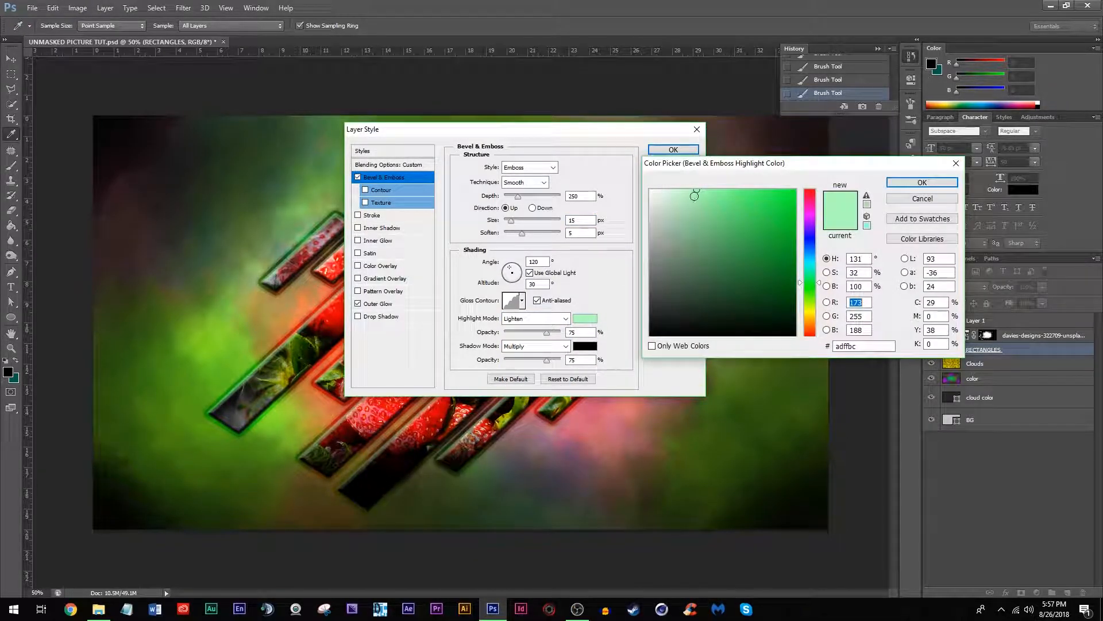
{"action": "left_click", "coordinate": [699, 196]}
{"action": "left_click_drag", "start_coordinate": [699, 196], "coordinate": [710, 205]}
{"action": "left_click", "coordinate": [907, 183]}
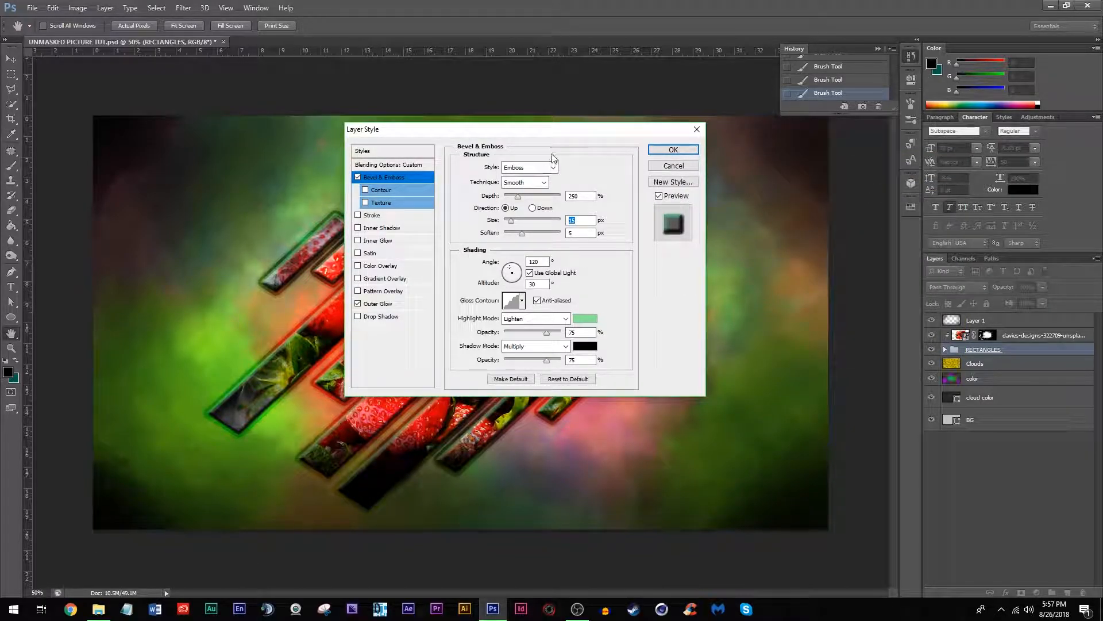
{"action": "left_click_drag", "start_coordinate": [561, 130], "coordinate": [942, 214]}
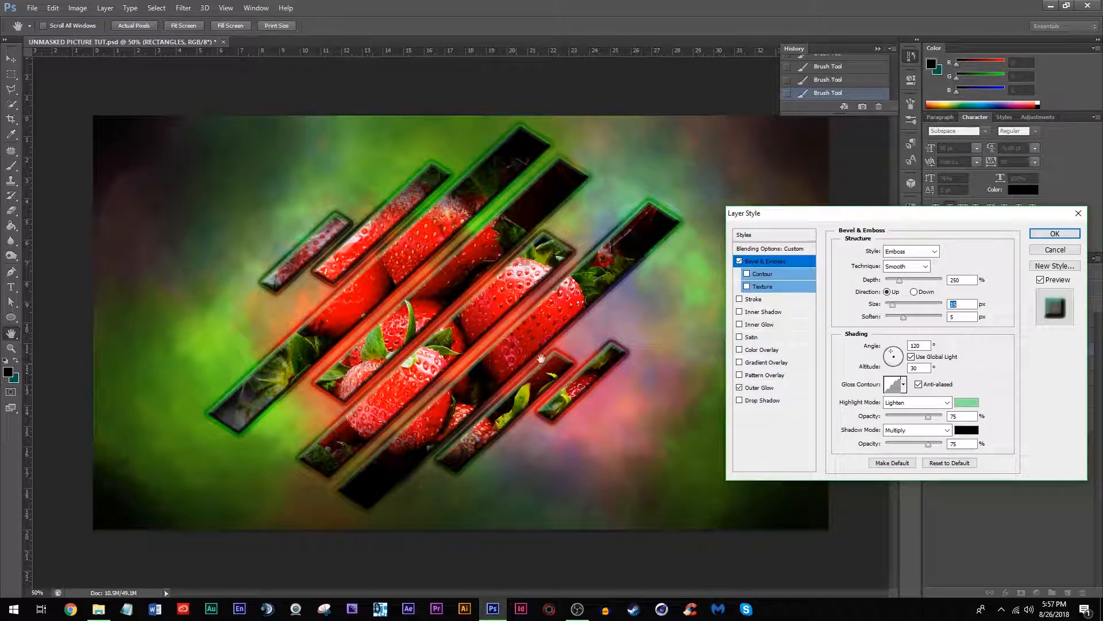
{"action": "left_click_drag", "start_coordinate": [931, 215], "coordinate": [559, 126]}
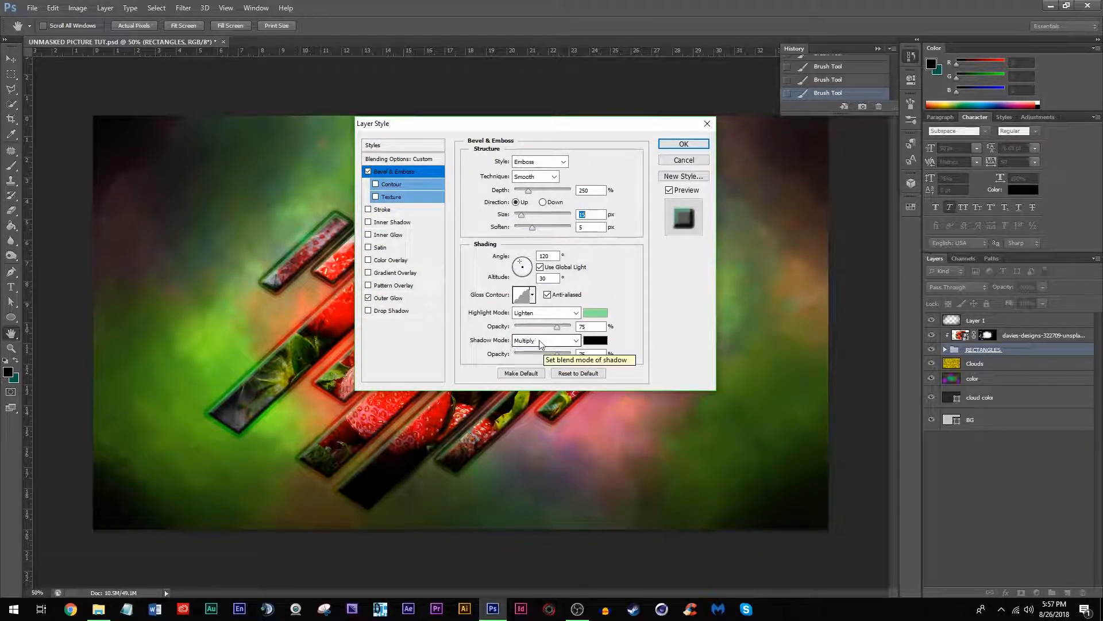
Try Overlay as the emboss shadow mode, and restore Multiply
{"action": "left_click", "coordinate": [539, 342]}
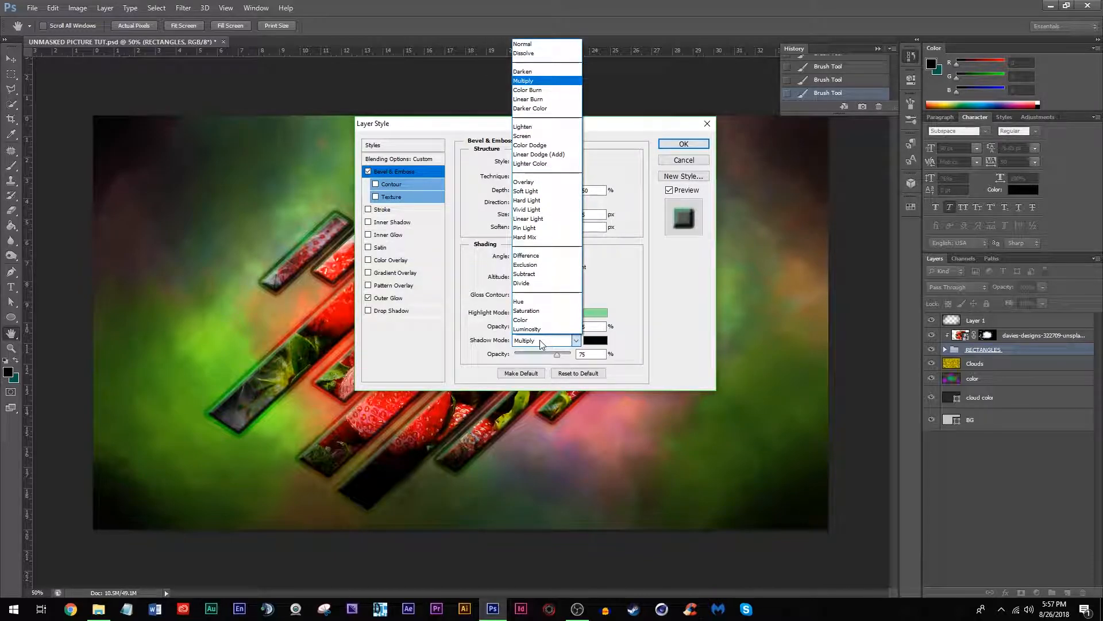
{"action": "left_click", "coordinate": [533, 182]}
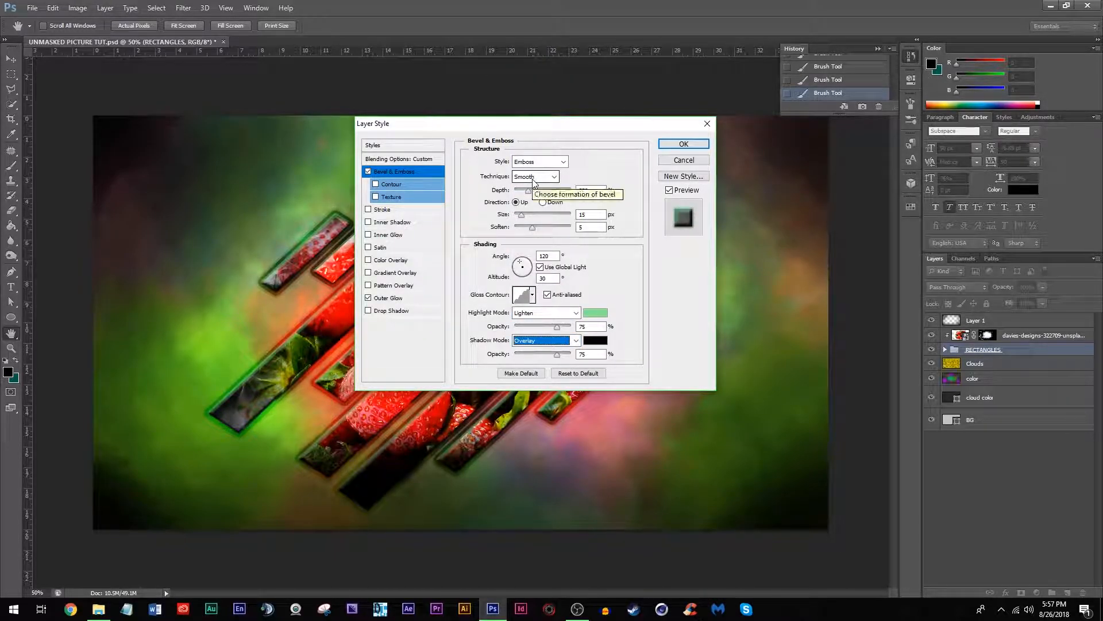
{"action": "left_click_drag", "start_coordinate": [537, 128], "coordinate": [594, 176]}
{"action": "left_click", "coordinate": [601, 388]}
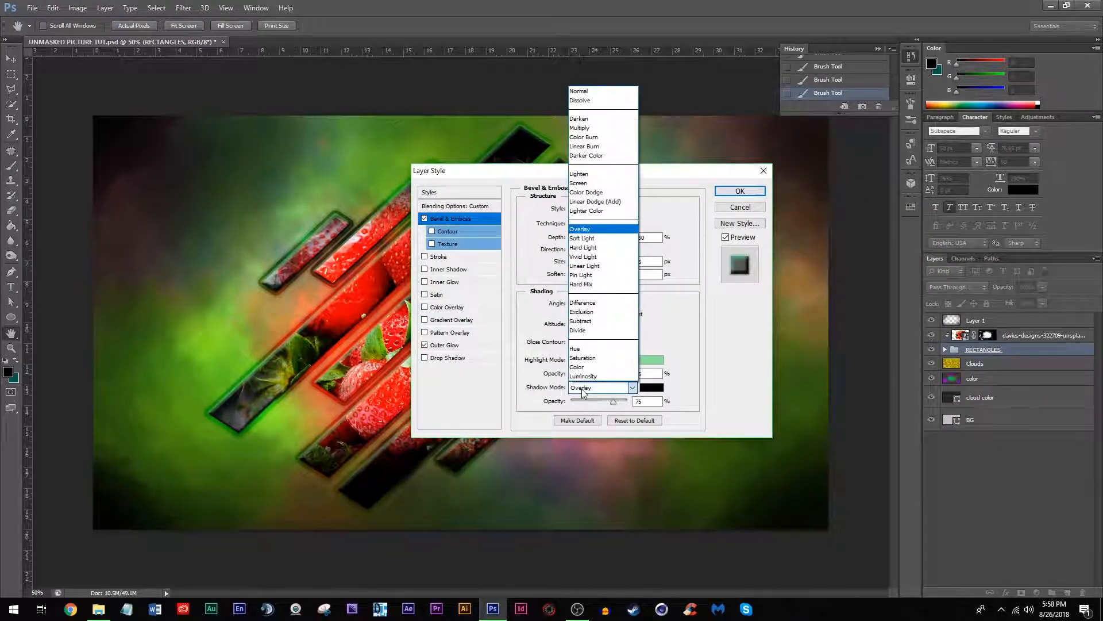
{"action": "left_click", "coordinate": [583, 128]}
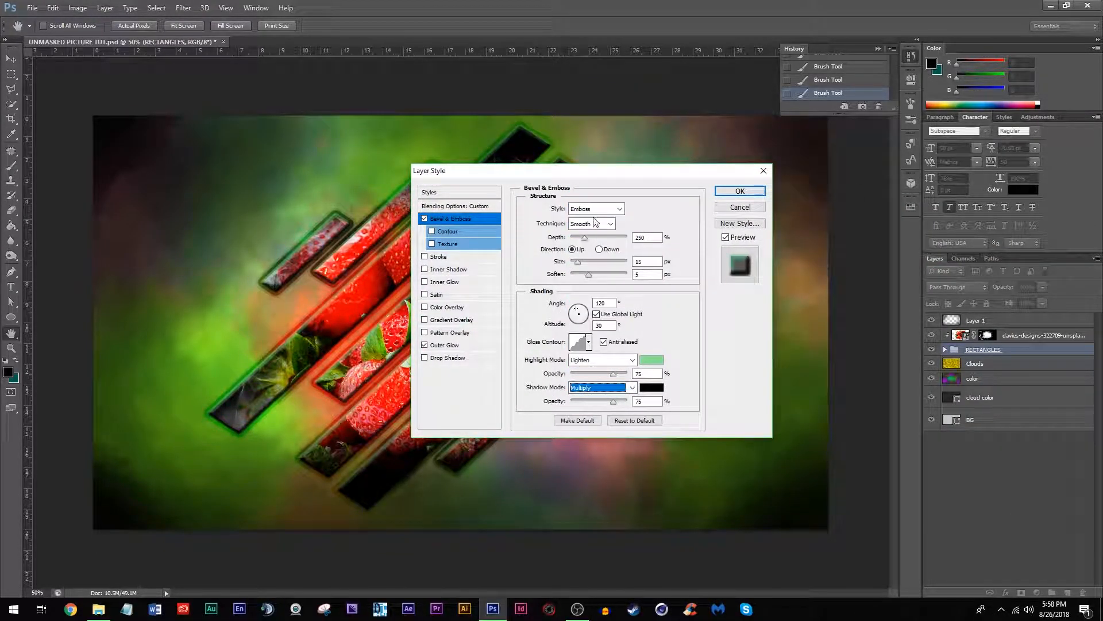
{"action": "left_click_drag", "start_coordinate": [606, 178], "coordinate": [628, 149]}
Lower the emboss shadow opacity to 50% and apply the layer style to the RECTANGLES group
{"action": "left_click", "coordinate": [666, 372]}
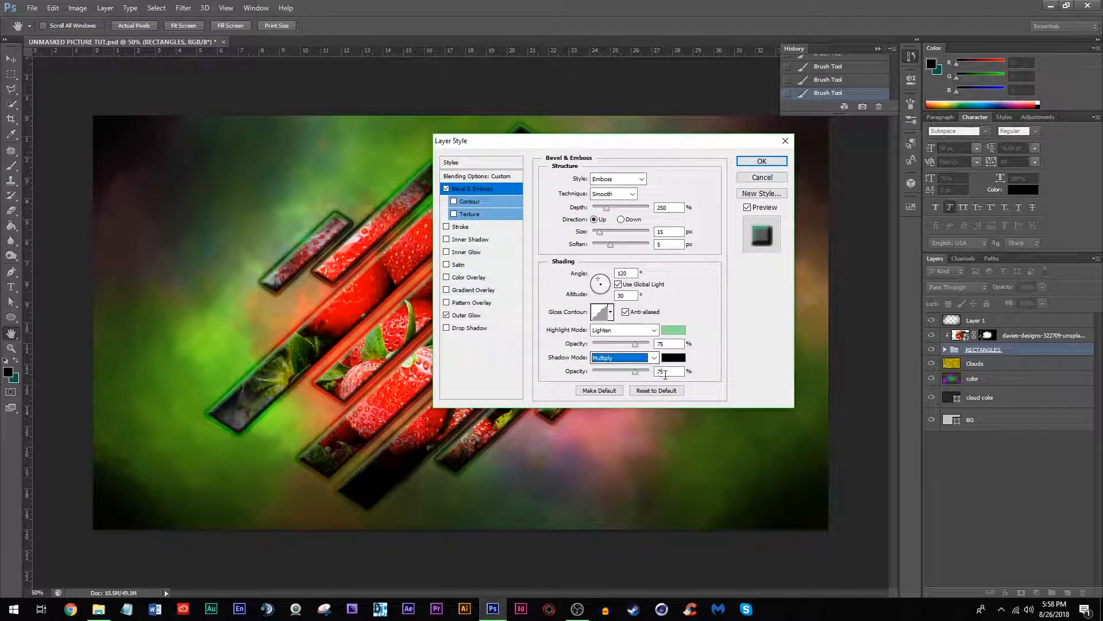
{"action": "key", "text": "Down"}
{"action": "key", "text": "Down"}
{"action": "key", "text": "Down"}
{"action": "key", "text": "Down"}
{"action": "key", "text": "Down"}
{"action": "key", "text": "Down"}
{"action": "key", "text": "Down"}
{"action": "key", "text": "Down"}
{"action": "key", "text": "Down"}
{"action": "key", "text": "Down"}
{"action": "key", "text": "Down"}
{"action": "key", "text": "Down"}
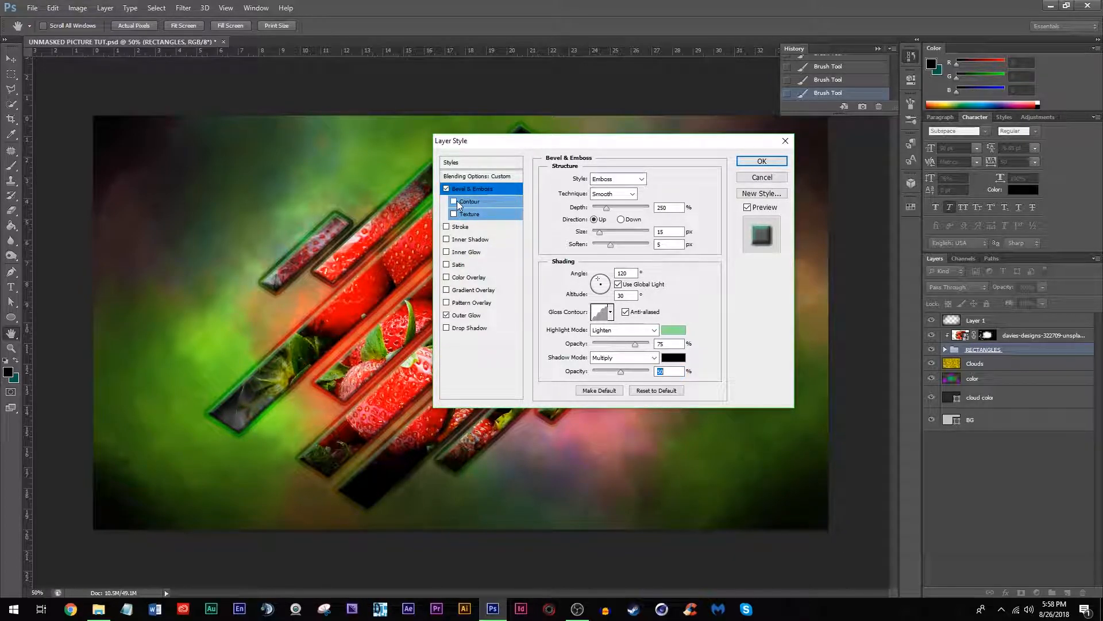
{"action": "left_click", "coordinate": [763, 162]}
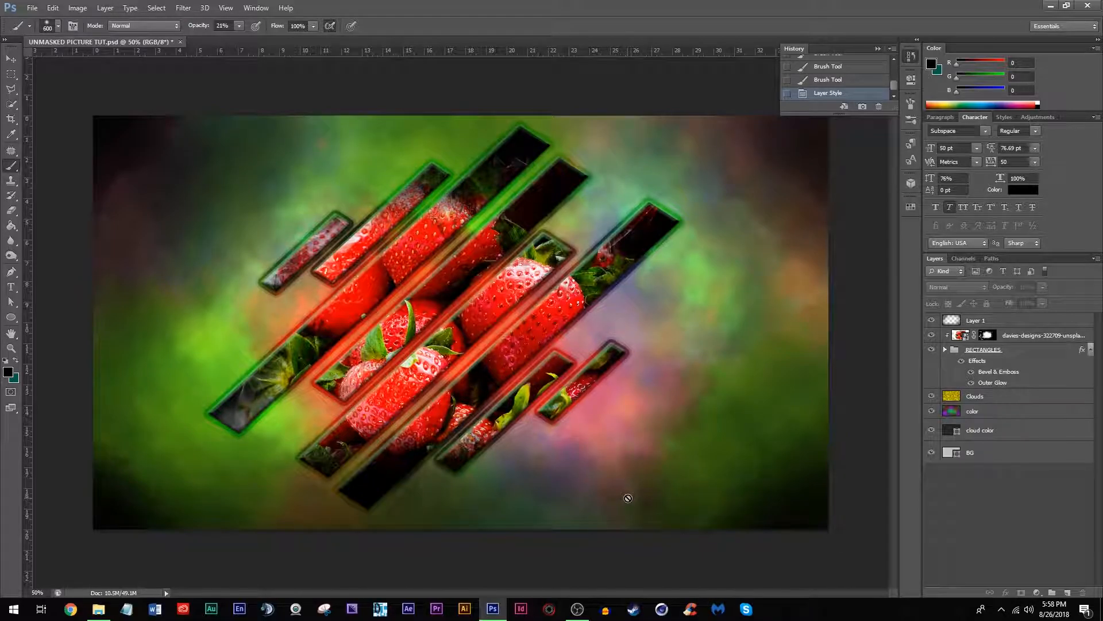
Shift the clipped strawberry photo slightly up and to the right within the bars
{"action": "left_click", "coordinate": [1020, 338]}
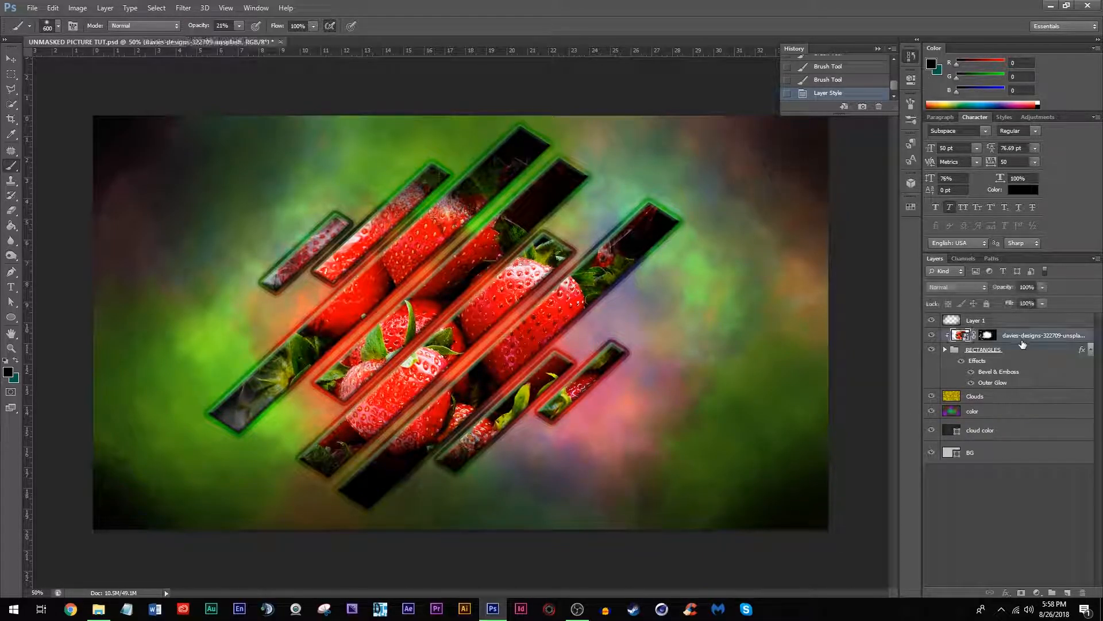
{"action": "left_click", "coordinate": [11, 60]}
{"action": "mouse_move", "coordinate": [442, 300]}
{"action": "left_mouse_down"}
{"action": "mouse_move", "coordinate": [476, 306]}
{"action": "mouse_move", "coordinate": [447, 302]}
{"action": "mouse_move", "coordinate": [442, 290]}
{"action": "mouse_move", "coordinate": [450, 292]}
{"action": "left_mouse_up"}
{"action": "left_click", "coordinate": [976, 527]}
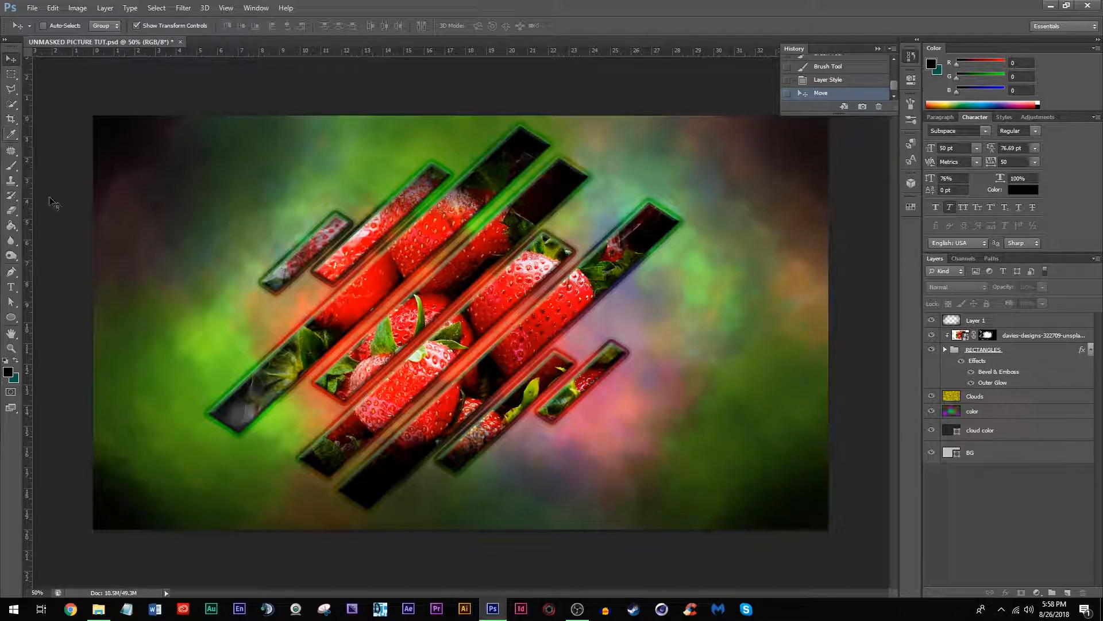
Switch to the Brush tool and rename Layer 1 as Vignette
{"action": "left_click", "coordinate": [10, 165]}
{"action": "left_click", "coordinate": [984, 326]}
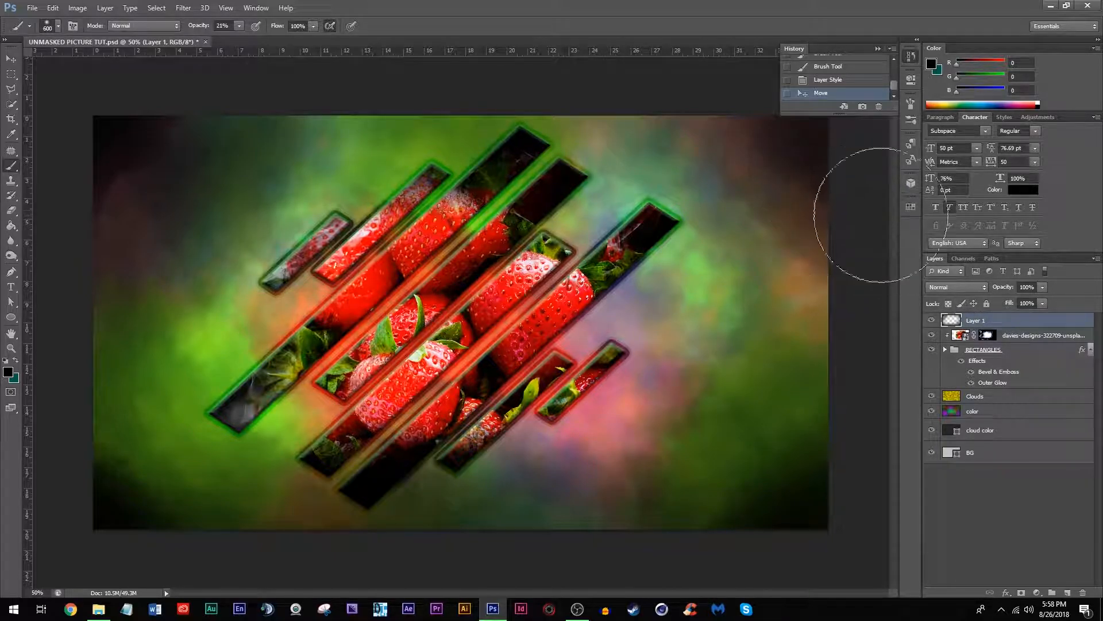
{"action": "double_click", "coordinate": [975, 320]}
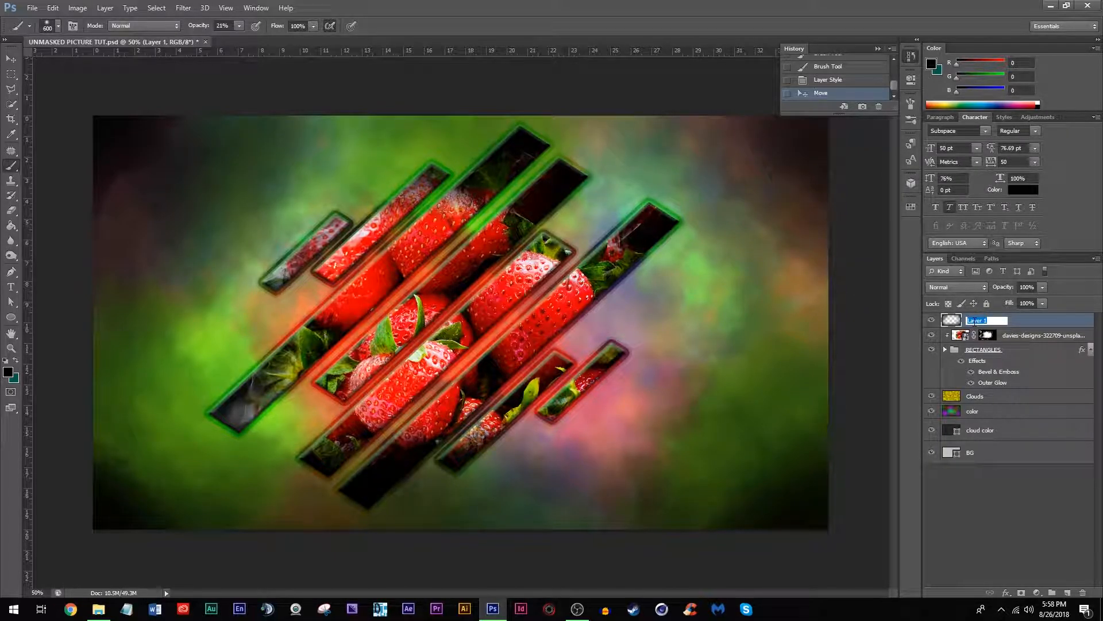
{"action": "type", "text": "Vignette"}
{"action": "key", "text": "Return"}
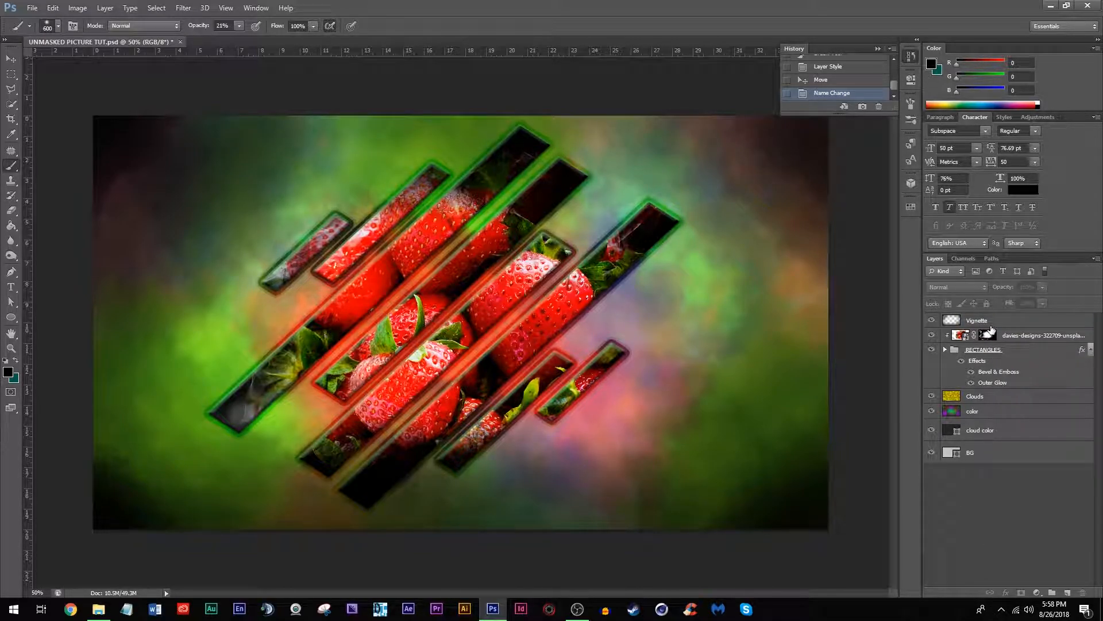
Paint black over the image's upper corners on the Vignette layer, raising the brush opacity to 100%
{"action": "mouse_move", "coordinate": [795, 134]}
{"action": "left_mouse_down"}
{"action": "mouse_move", "coordinate": [784, 98]}
{"action": "mouse_move", "coordinate": [812, 123]}
{"action": "left_mouse_up"}
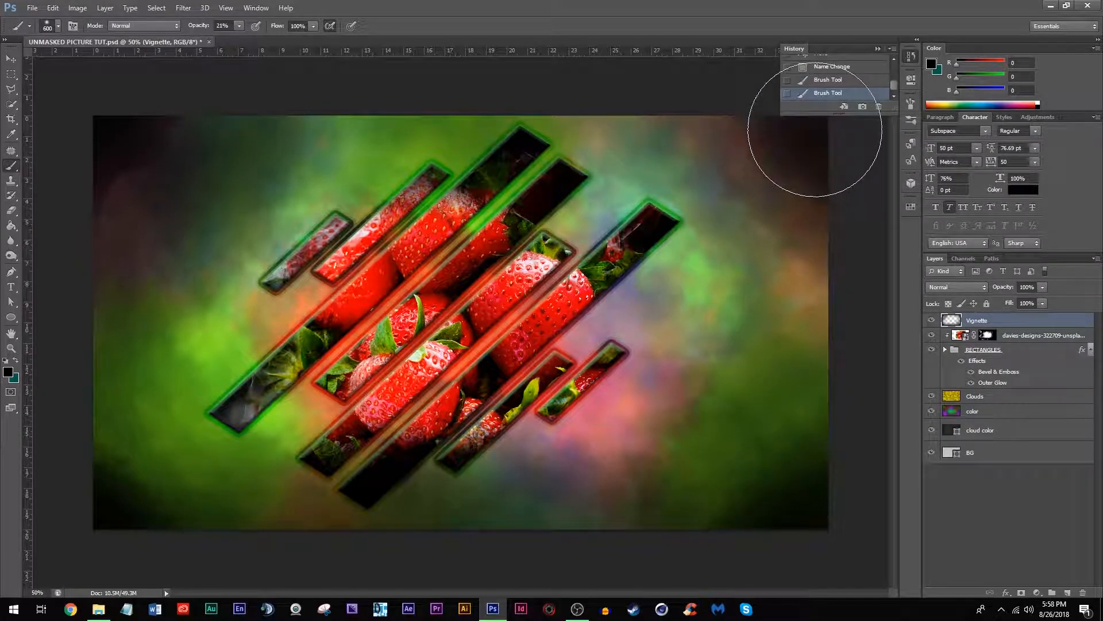
{"action": "left_click", "coordinate": [239, 26]}
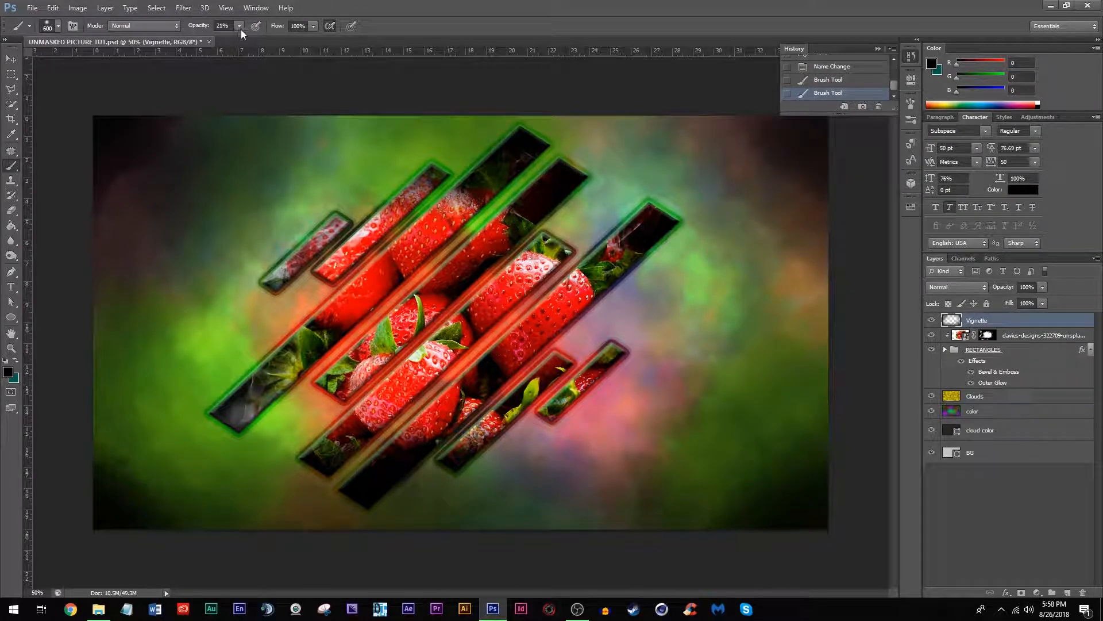
{"action": "left_click_drag", "start_coordinate": [249, 40], "coordinate": [303, 50]}
{"action": "left_click", "coordinate": [242, 24]}
{"action": "left_click_drag", "start_coordinate": [819, 120], "coordinate": [827, 120]}
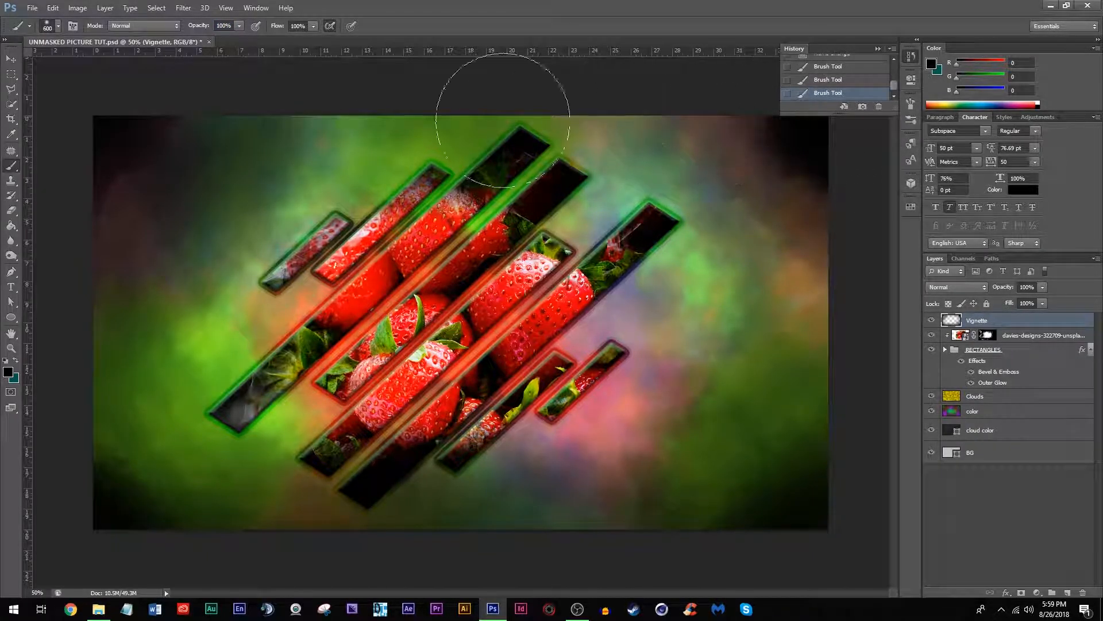
{"action": "mouse_move", "coordinate": [87, 92]}
{"action": "left_mouse_down"}
{"action": "mouse_move", "coordinate": [118, 96]}
{"action": "mouse_move", "coordinate": [107, 119]}
{"action": "mouse_move", "coordinate": [96, 99]}
{"action": "left_mouse_up"}
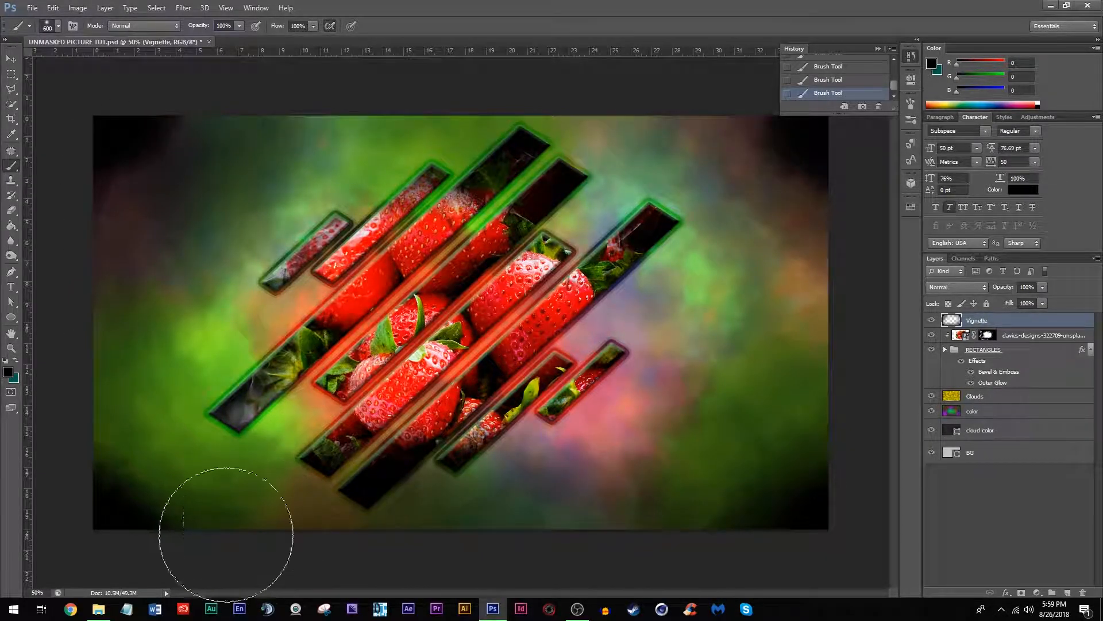
Set the brush opacity to 61% and paint black along the image's bottom and outer edges on the Vignette layer
{"action": "left_click_drag", "start_coordinate": [204, 37], "coordinate": [216, 37]}
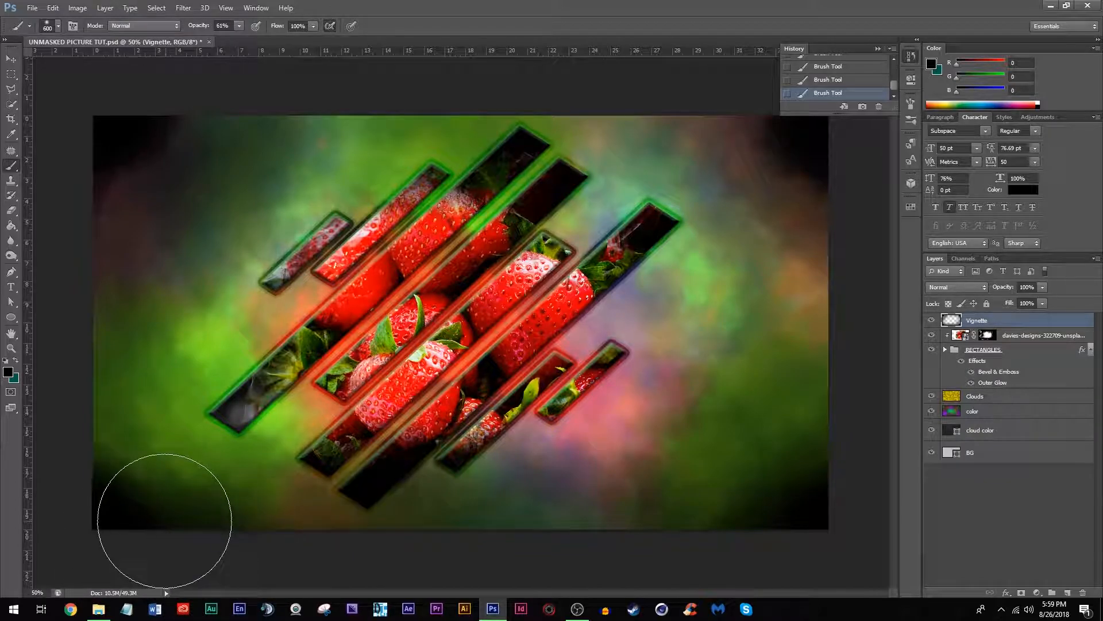
{"action": "left_click_drag", "start_coordinate": [165, 522], "coordinate": [346, 545]}
{"action": "mouse_move", "coordinate": [144, 525]}
{"action": "left_mouse_down"}
{"action": "mouse_move", "coordinate": [103, 471]}
{"action": "mouse_move", "coordinate": [70, 255]}
{"action": "mouse_move", "coordinate": [72, 407]}
{"action": "mouse_move", "coordinate": [55, 388]}
{"action": "mouse_move", "coordinate": [155, 79]}
{"action": "mouse_move", "coordinate": [74, 297]}
{"action": "mouse_move", "coordinate": [230, 97]}
{"action": "mouse_move", "coordinate": [131, 195]}
{"action": "mouse_move", "coordinate": [284, 68]}
{"action": "mouse_move", "coordinate": [172, 118]}
{"action": "mouse_move", "coordinate": [419, 69]}
{"action": "mouse_move", "coordinate": [248, 96]}
{"action": "mouse_move", "coordinate": [398, 66]}
{"action": "mouse_move", "coordinate": [426, 69]}
{"action": "mouse_move", "coordinate": [406, 96]}
{"action": "mouse_move", "coordinate": [392, 85]}
{"action": "mouse_move", "coordinate": [683, 58]}
{"action": "mouse_move", "coordinate": [612, 125]}
{"action": "mouse_move", "coordinate": [571, 87]}
{"action": "mouse_move", "coordinate": [777, 106]}
{"action": "mouse_move", "coordinate": [733, 127]}
{"action": "mouse_move", "coordinate": [760, 122]}
{"action": "mouse_move", "coordinate": [853, 198]}
{"action": "mouse_move", "coordinate": [833, 188]}
{"action": "mouse_move", "coordinate": [858, 259]}
{"action": "mouse_move", "coordinate": [828, 363]}
{"action": "mouse_move", "coordinate": [829, 347]}
{"action": "mouse_move", "coordinate": [752, 513]}
{"action": "mouse_move", "coordinate": [845, 445]}
{"action": "mouse_move", "coordinate": [680, 573]}
{"action": "mouse_move", "coordinate": [790, 529]}
{"action": "mouse_move", "coordinate": [486, 571]}
{"action": "mouse_move", "coordinate": [643, 551]}
{"action": "mouse_move", "coordinate": [597, 563]}
{"action": "mouse_move", "coordinate": [227, 577]}
{"action": "mouse_move", "coordinate": [475, 571]}
{"action": "left_mouse_up"}
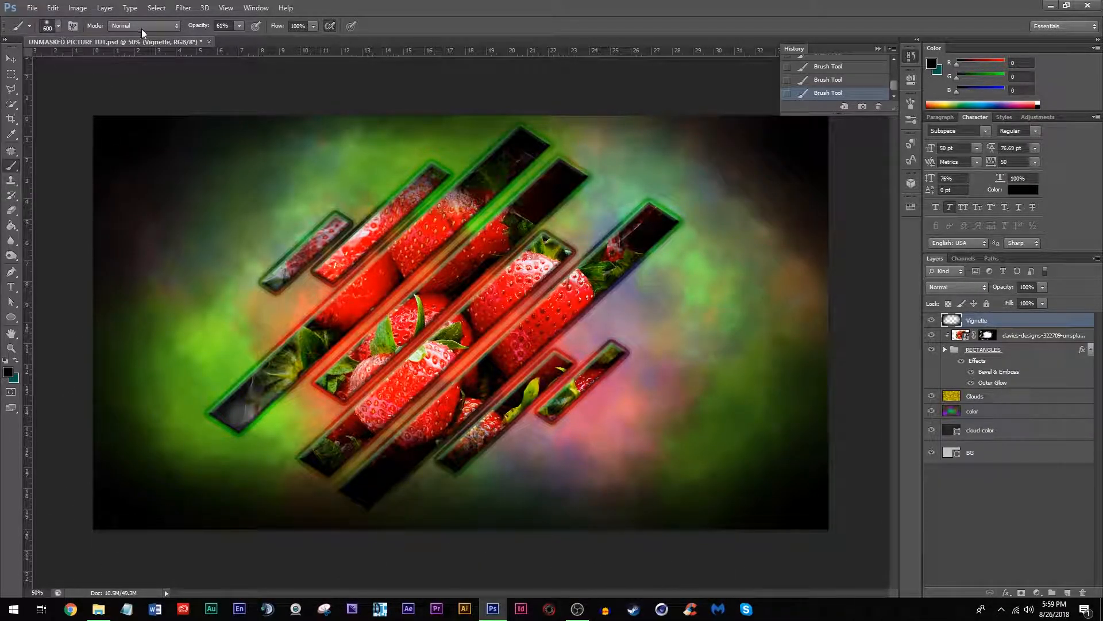
Step back through the recent vignette brush strokes in the history, and reapply two of the undone states
{"action": "scroll", "coordinate": [855, 84], "scroll_direction": "up", "scroll_amount": 1}
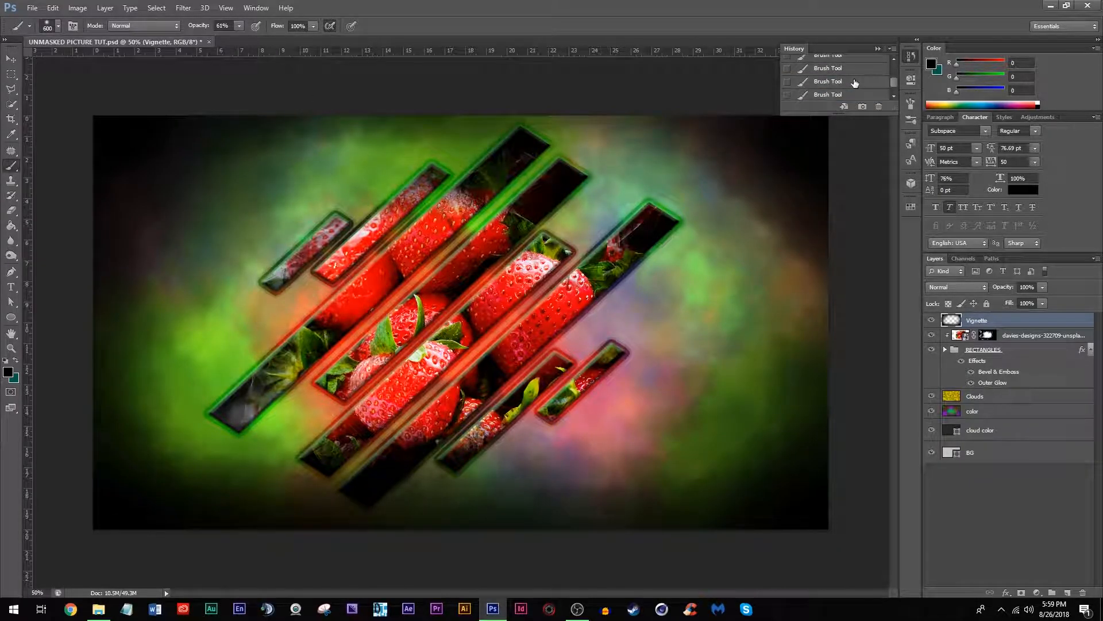
{"action": "left_click", "coordinate": [848, 81]}
{"action": "scroll", "coordinate": [841, 77], "scroll_direction": "up", "scroll_amount": 1}
{"action": "left_click", "coordinate": [841, 77]}
{"action": "scroll", "coordinate": [840, 78], "scroll_direction": "up", "scroll_amount": 1}
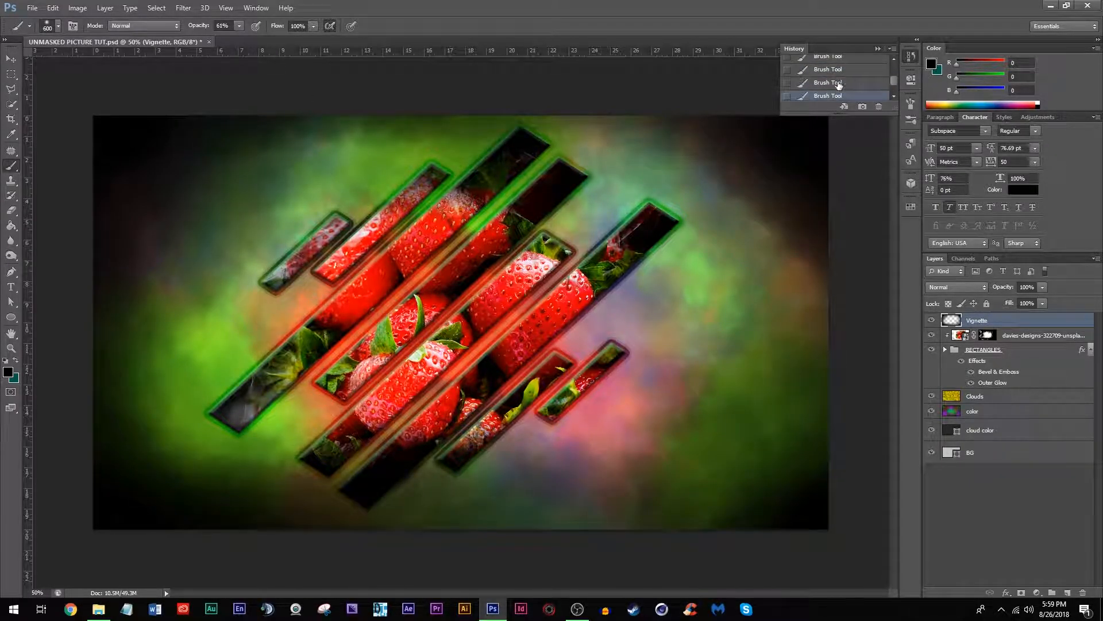
{"action": "left_click", "coordinate": [840, 79]}
{"action": "left_click", "coordinate": [838, 73]}
{"action": "left_click", "coordinate": [833, 61]}
{"action": "scroll", "coordinate": [832, 64], "scroll_direction": "up", "scroll_amount": 2}
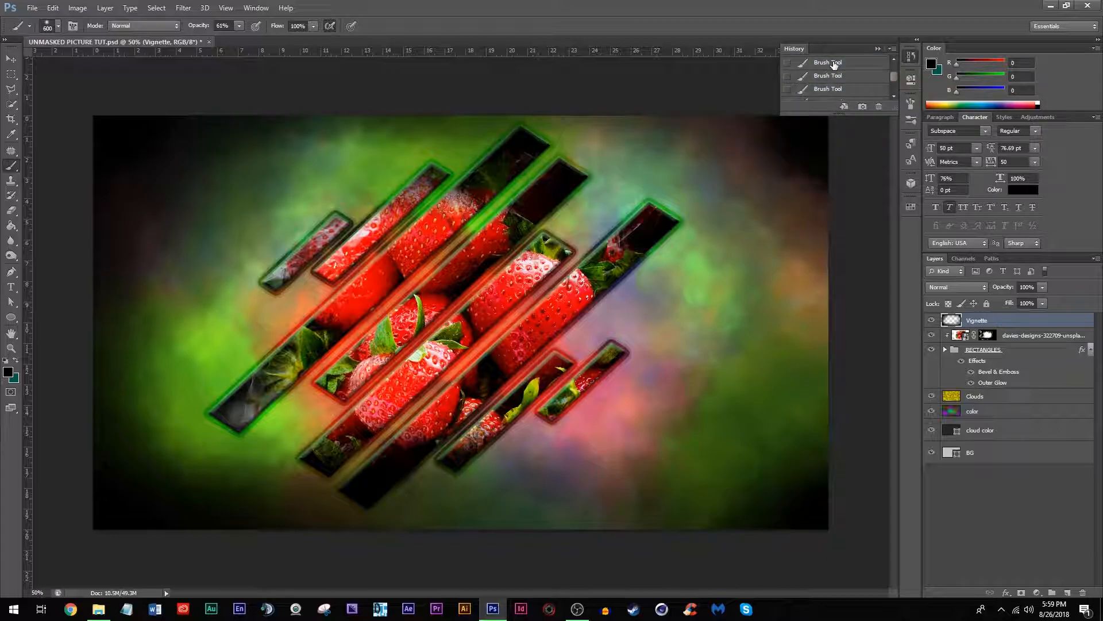
{"action": "left_click", "coordinate": [833, 74]}
{"action": "left_click", "coordinate": [833, 75]}
{"action": "left_click", "coordinate": [837, 63]}
{"action": "scroll", "coordinate": [837, 63], "scroll_direction": "up", "scroll_amount": 1}
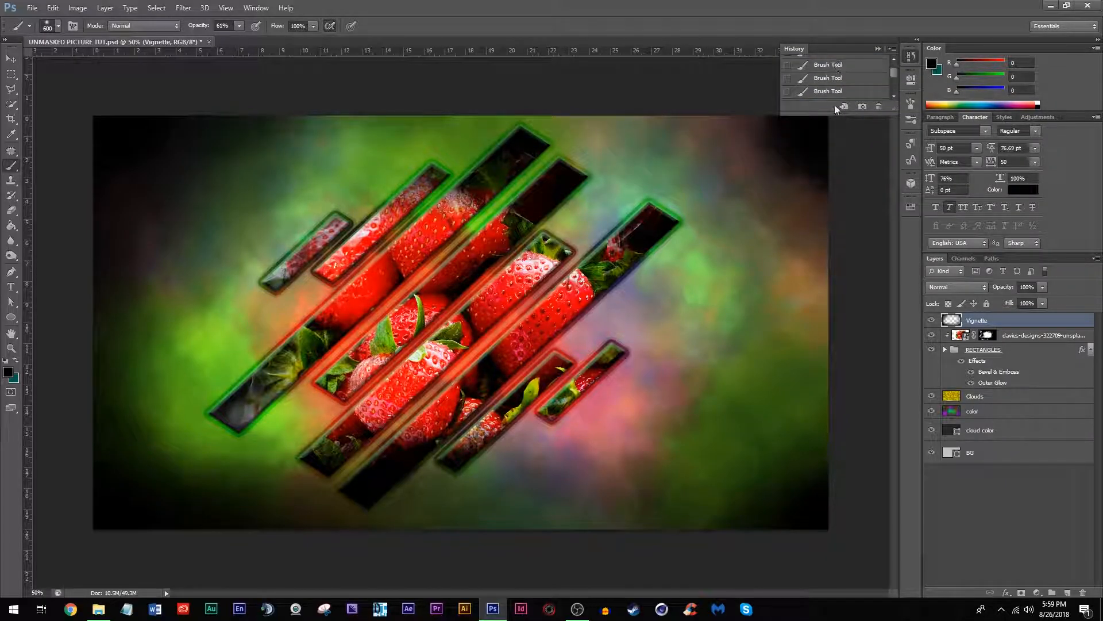
{"action": "left_click", "coordinate": [830, 69]}
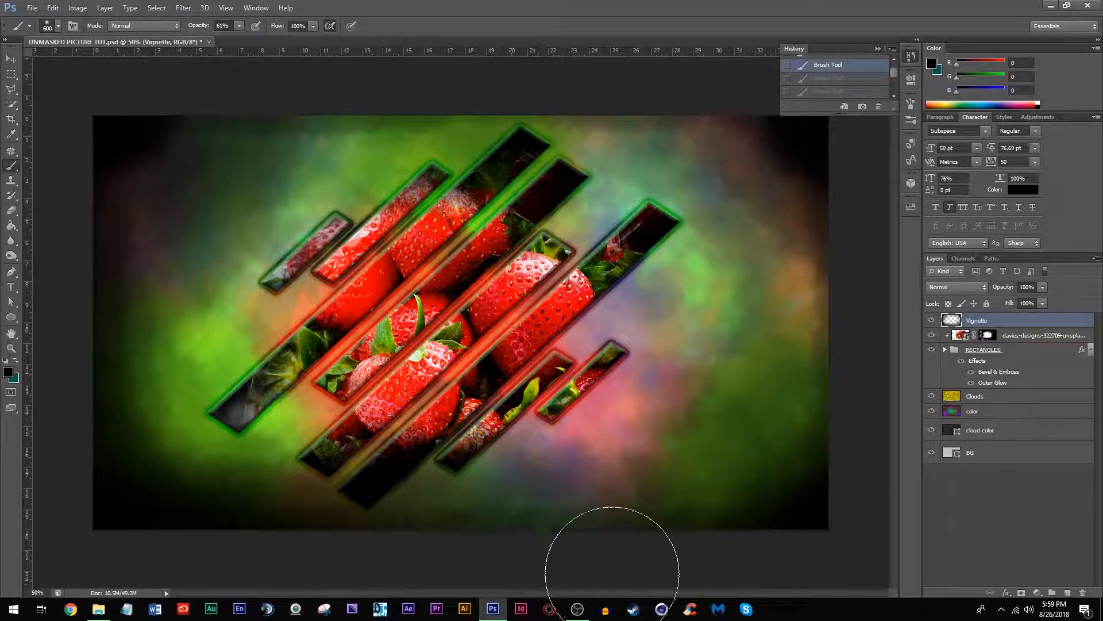
{"action": "key", "text": "ctrl+shift+z"}
{"action": "key", "text": "ctrl+shift+z"}
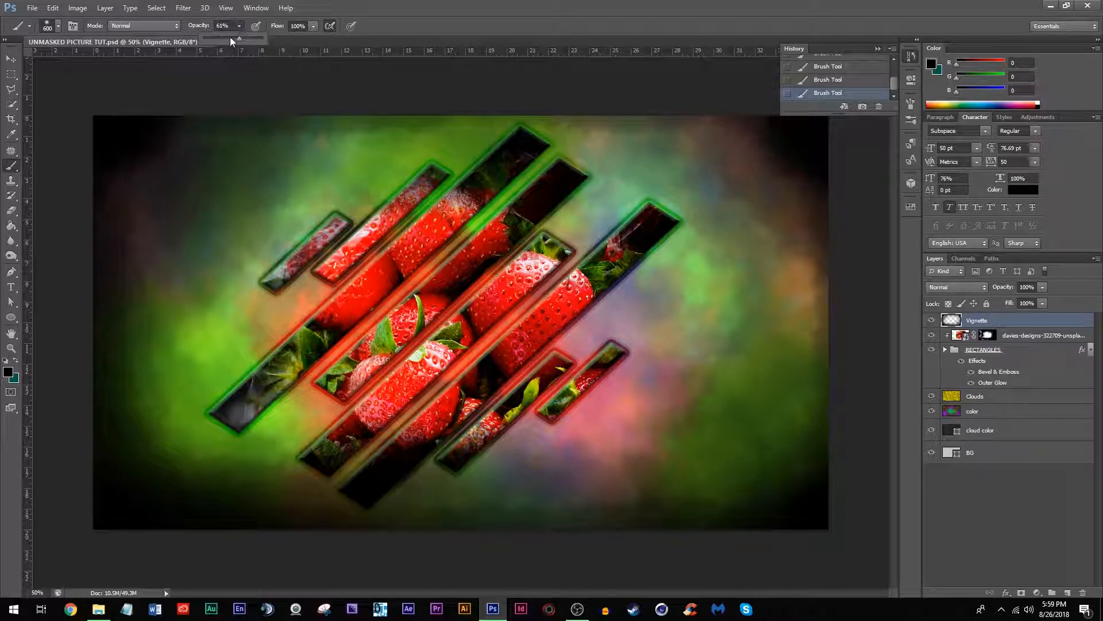
Lower the brush opacity to 26% and softly darken the vignette's outer edges, rolling back and repainting excess strokes
{"action": "left_click_drag", "start_coordinate": [224, 39], "coordinate": [225, 39]}
{"action": "mouse_move", "coordinate": [78, 432]}
{"action": "left_mouse_down"}
{"action": "mouse_move", "coordinate": [94, 418]}
{"action": "mouse_move", "coordinate": [121, 433]}
{"action": "mouse_move", "coordinate": [74, 324]}
{"action": "mouse_move", "coordinate": [128, 202]}
{"action": "mouse_move", "coordinate": [197, 140]}
{"action": "mouse_move", "coordinate": [445, 123]}
{"action": "mouse_move", "coordinate": [820, 148]}
{"action": "mouse_move", "coordinate": [827, 173]}
{"action": "left_mouse_up"}
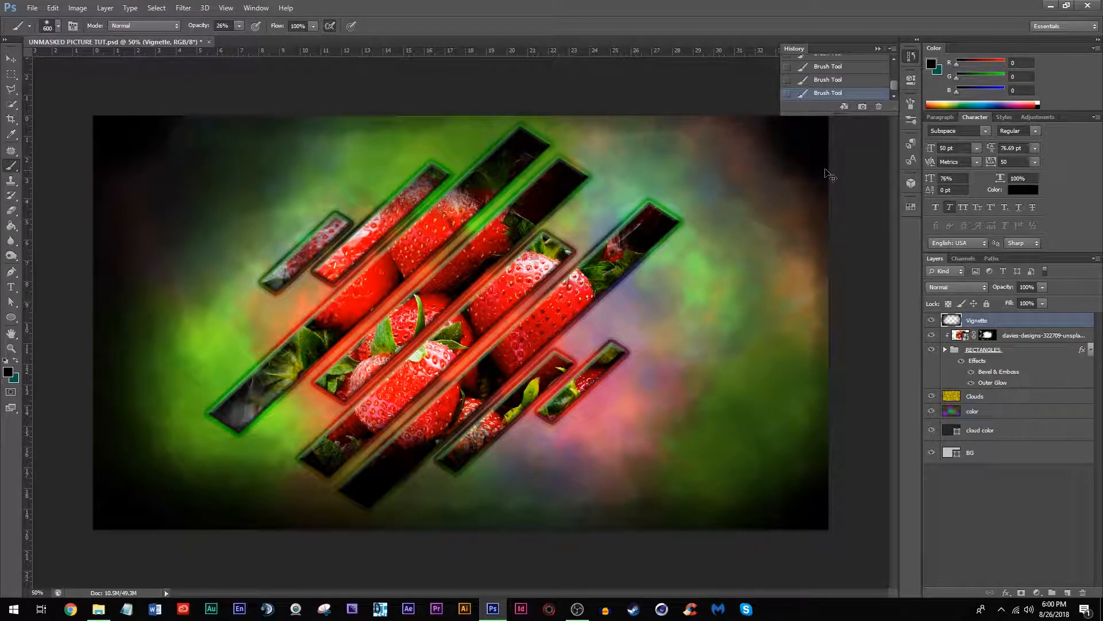
{"action": "left_click", "coordinate": [839, 67]}
{"action": "left_click", "coordinate": [836, 60]}
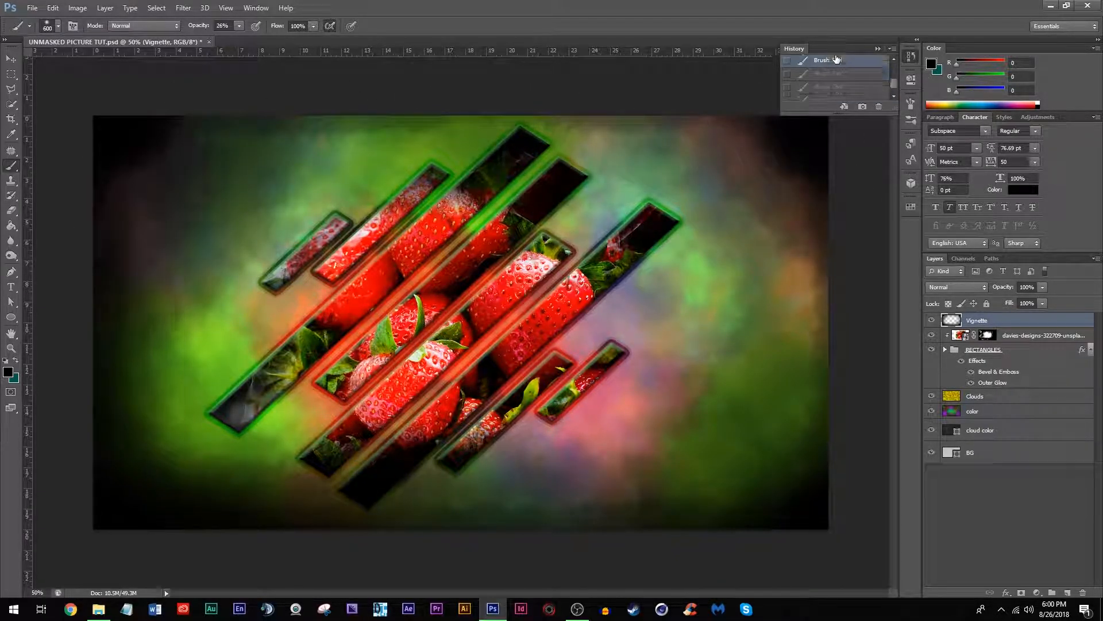
{"action": "mouse_move", "coordinate": [97, 289]}
{"action": "left_mouse_down"}
{"action": "mouse_move", "coordinate": [89, 363]}
{"action": "mouse_move", "coordinate": [104, 250]}
{"action": "left_mouse_up"}
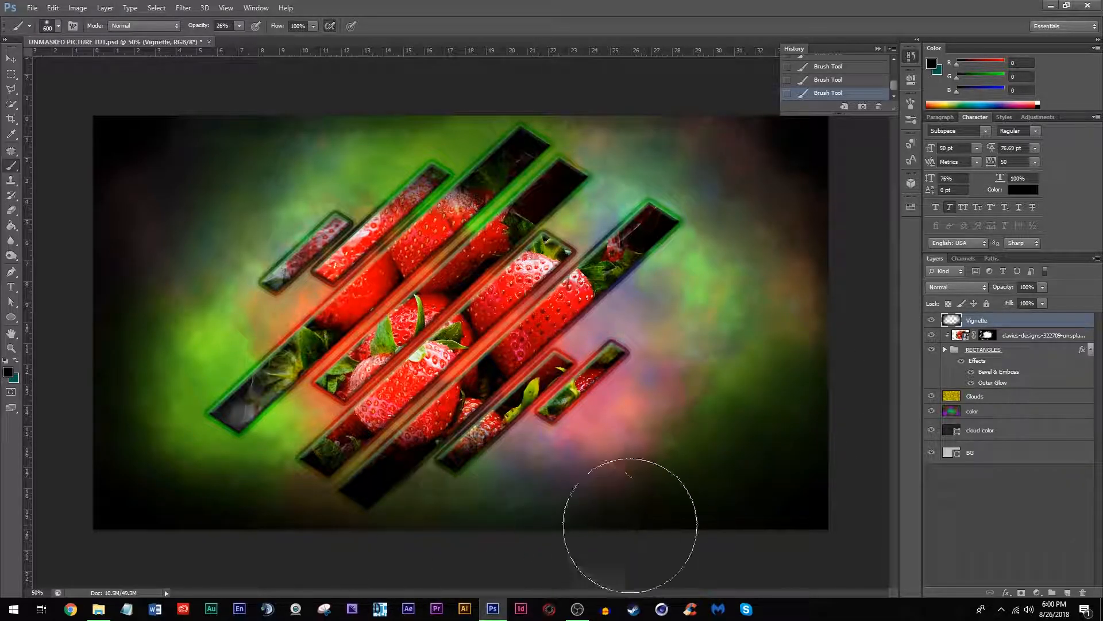
{"action": "left_click", "coordinate": [1002, 510]}
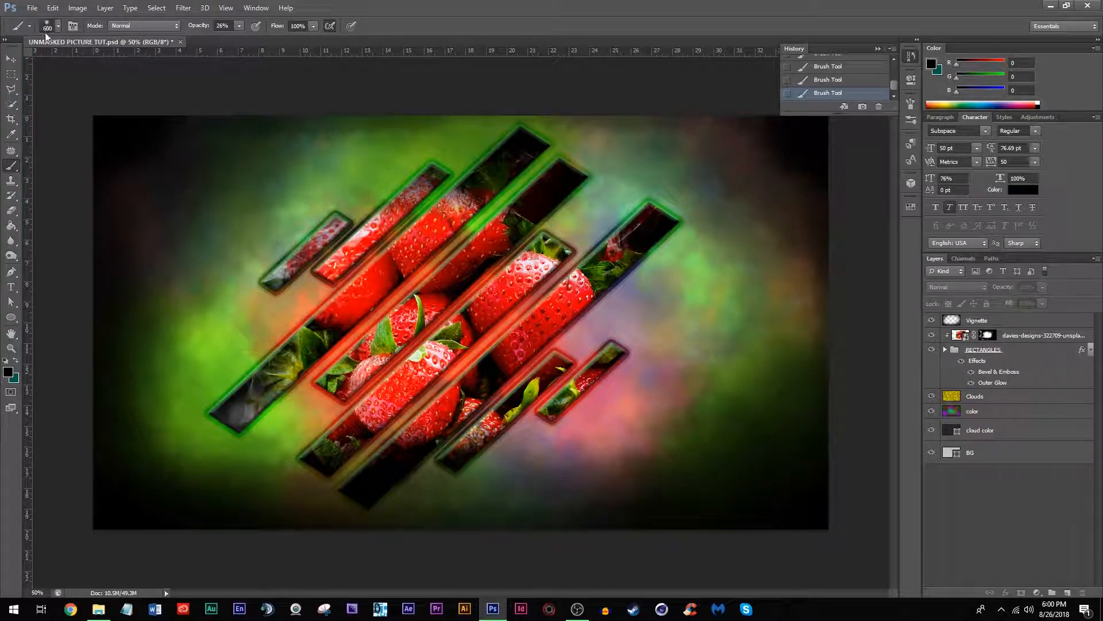
{"action": "left_click", "coordinate": [11, 58]}
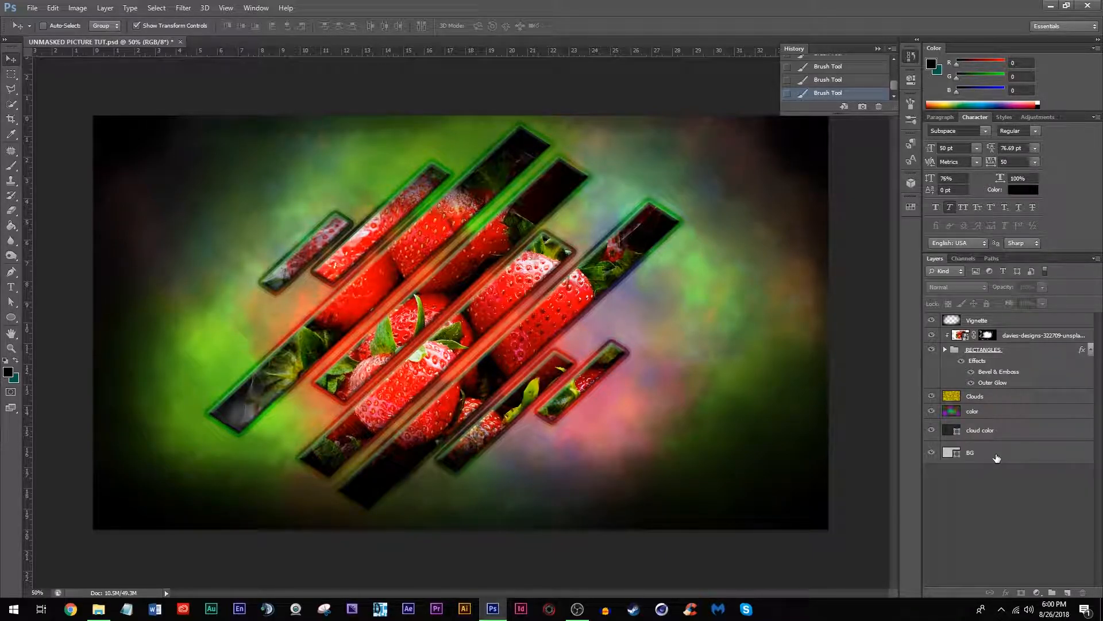
Toggle the strawberry photo, Clouds, color and cloud color layers off and on to examine what each contributes
{"action": "left_click", "coordinate": [931, 335]}
{"action": "left_click", "coordinate": [931, 335]}
{"action": "left_click", "coordinate": [931, 397]}
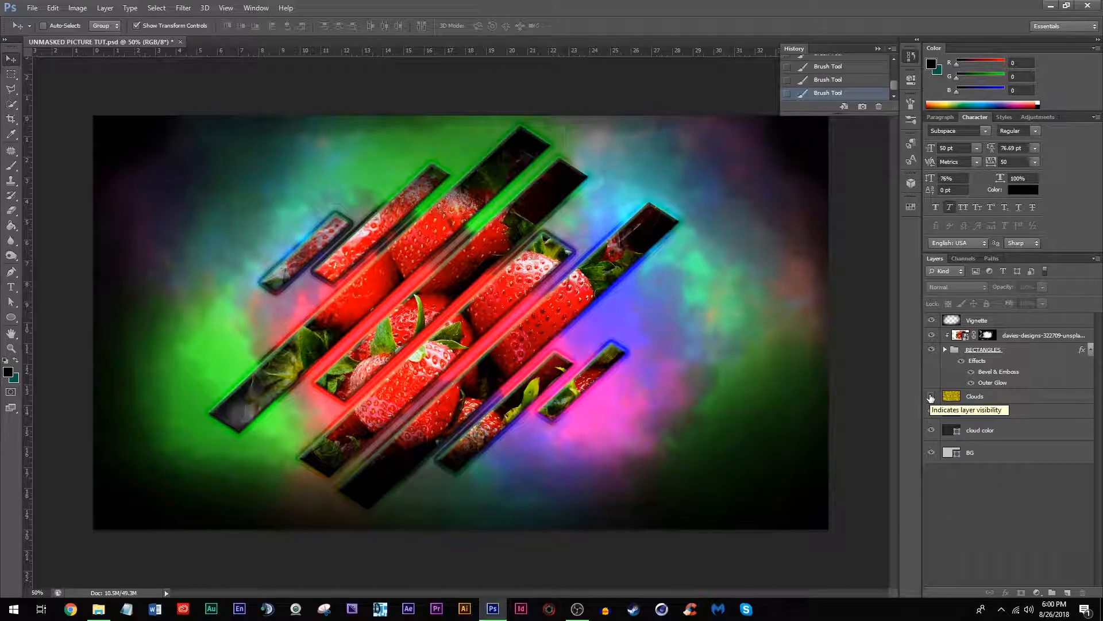
{"action": "left_click", "coordinate": [931, 396]}
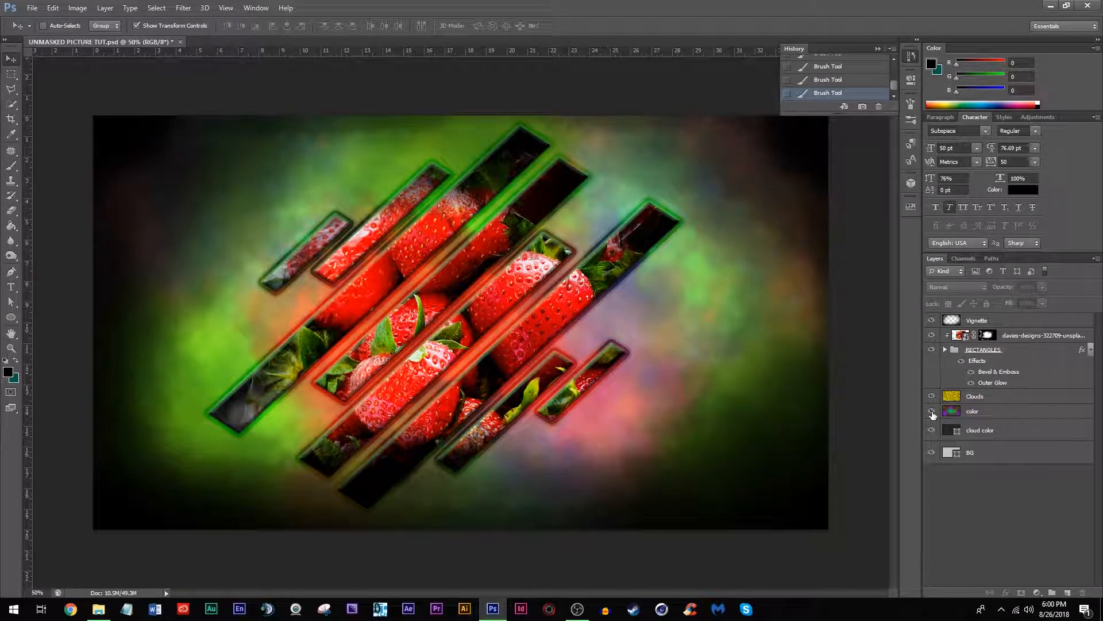
{"action": "left_click", "coordinate": [931, 411]}
{"action": "left_click", "coordinate": [931, 412]}
{"action": "left_click", "coordinate": [931, 432]}
{"action": "left_click", "coordinate": [931, 432]}
{"action": "left_click", "coordinate": [932, 432]}
{"action": "left_click", "coordinate": [931, 432]}
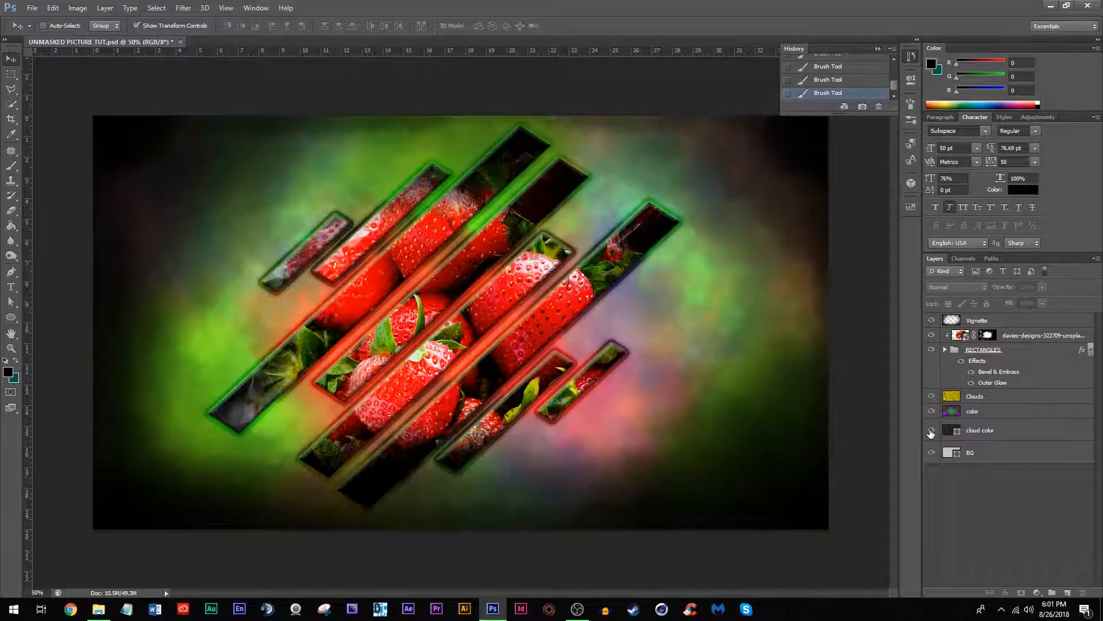